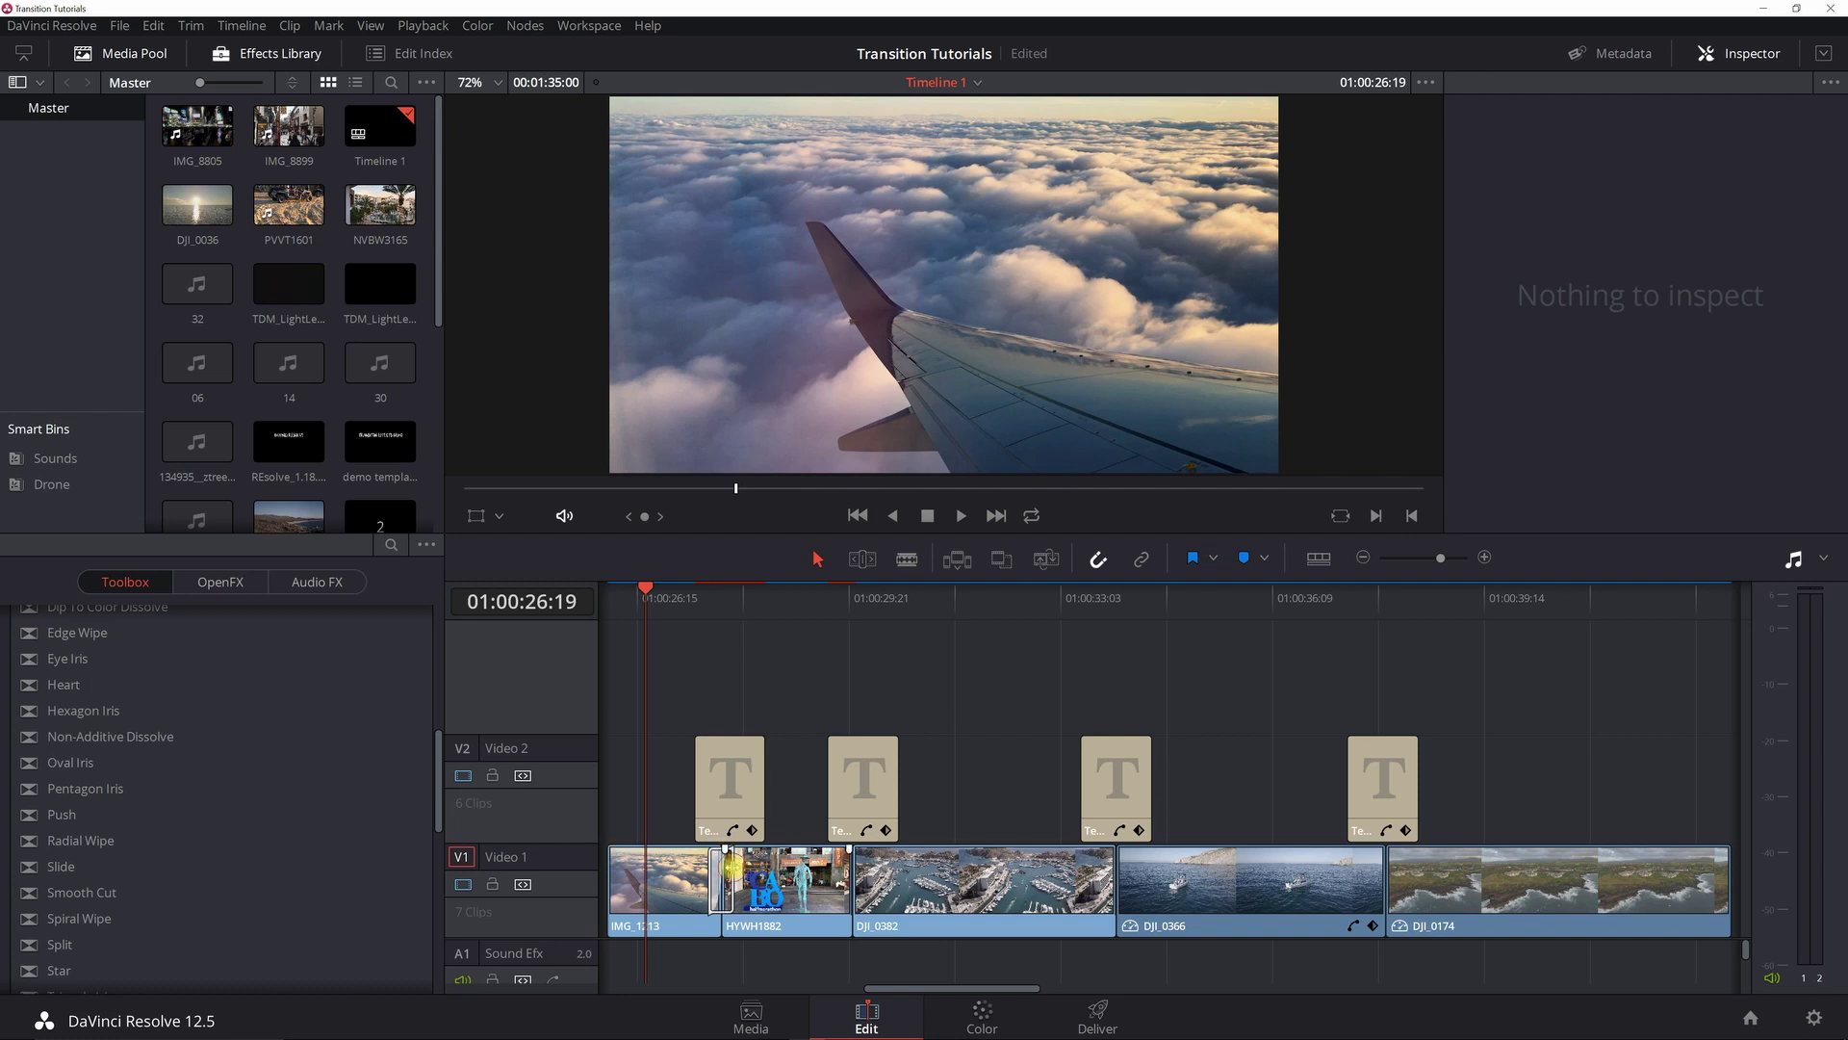
- Open the settings of the Push transition between IMG_1213 and HYWH1882 and choose the Push Up preset
click(724, 871)
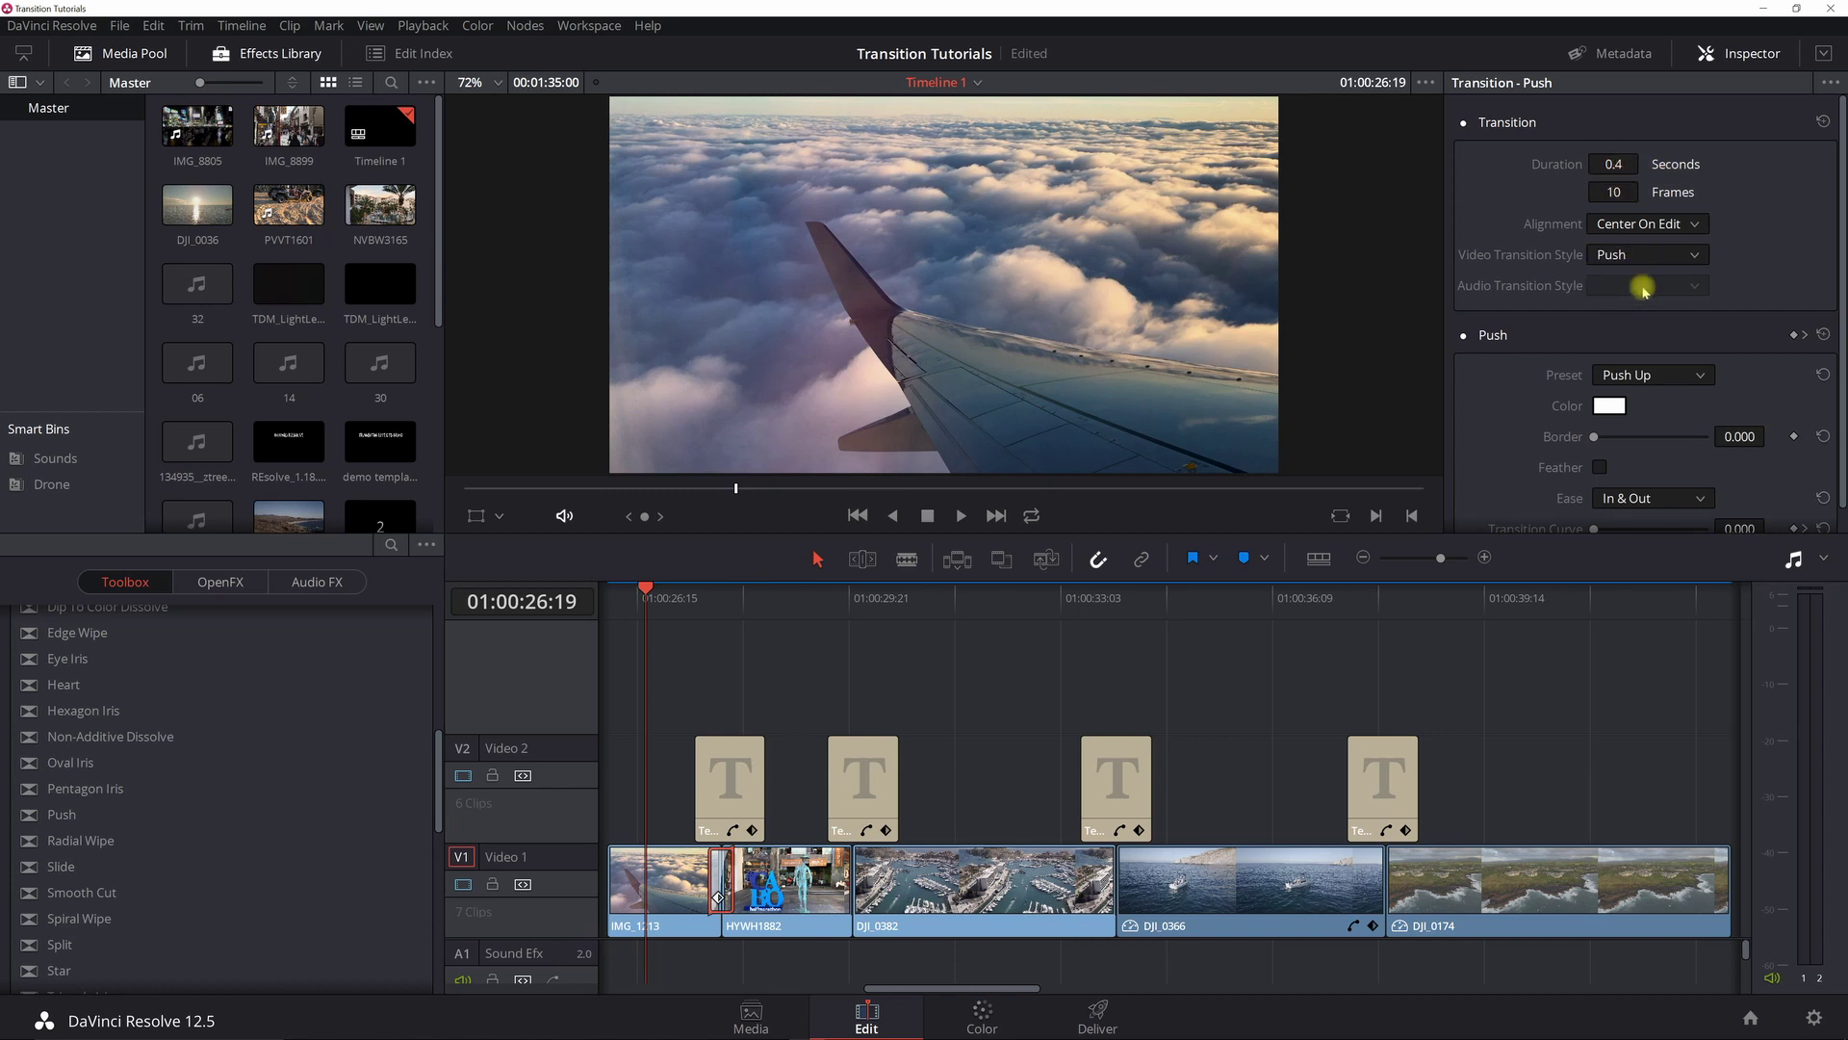
scroll(1641, 379, down, 1)
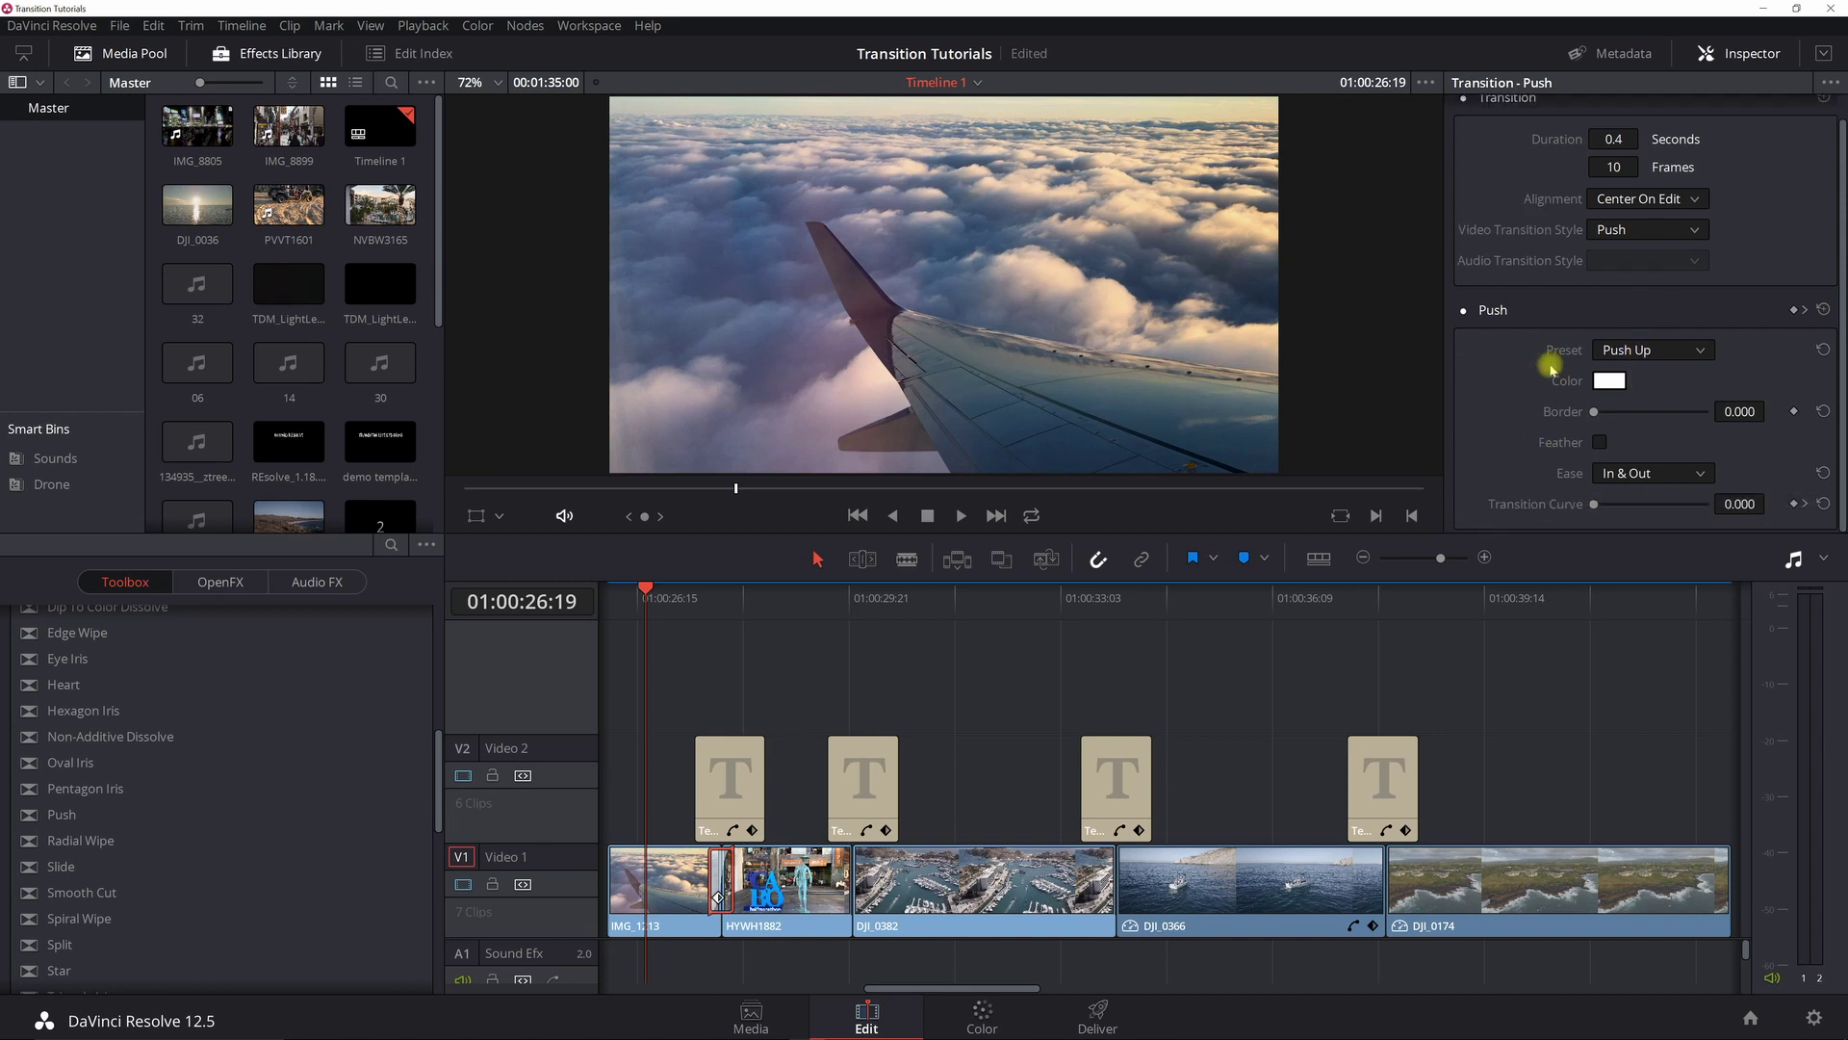
click(1666, 352)
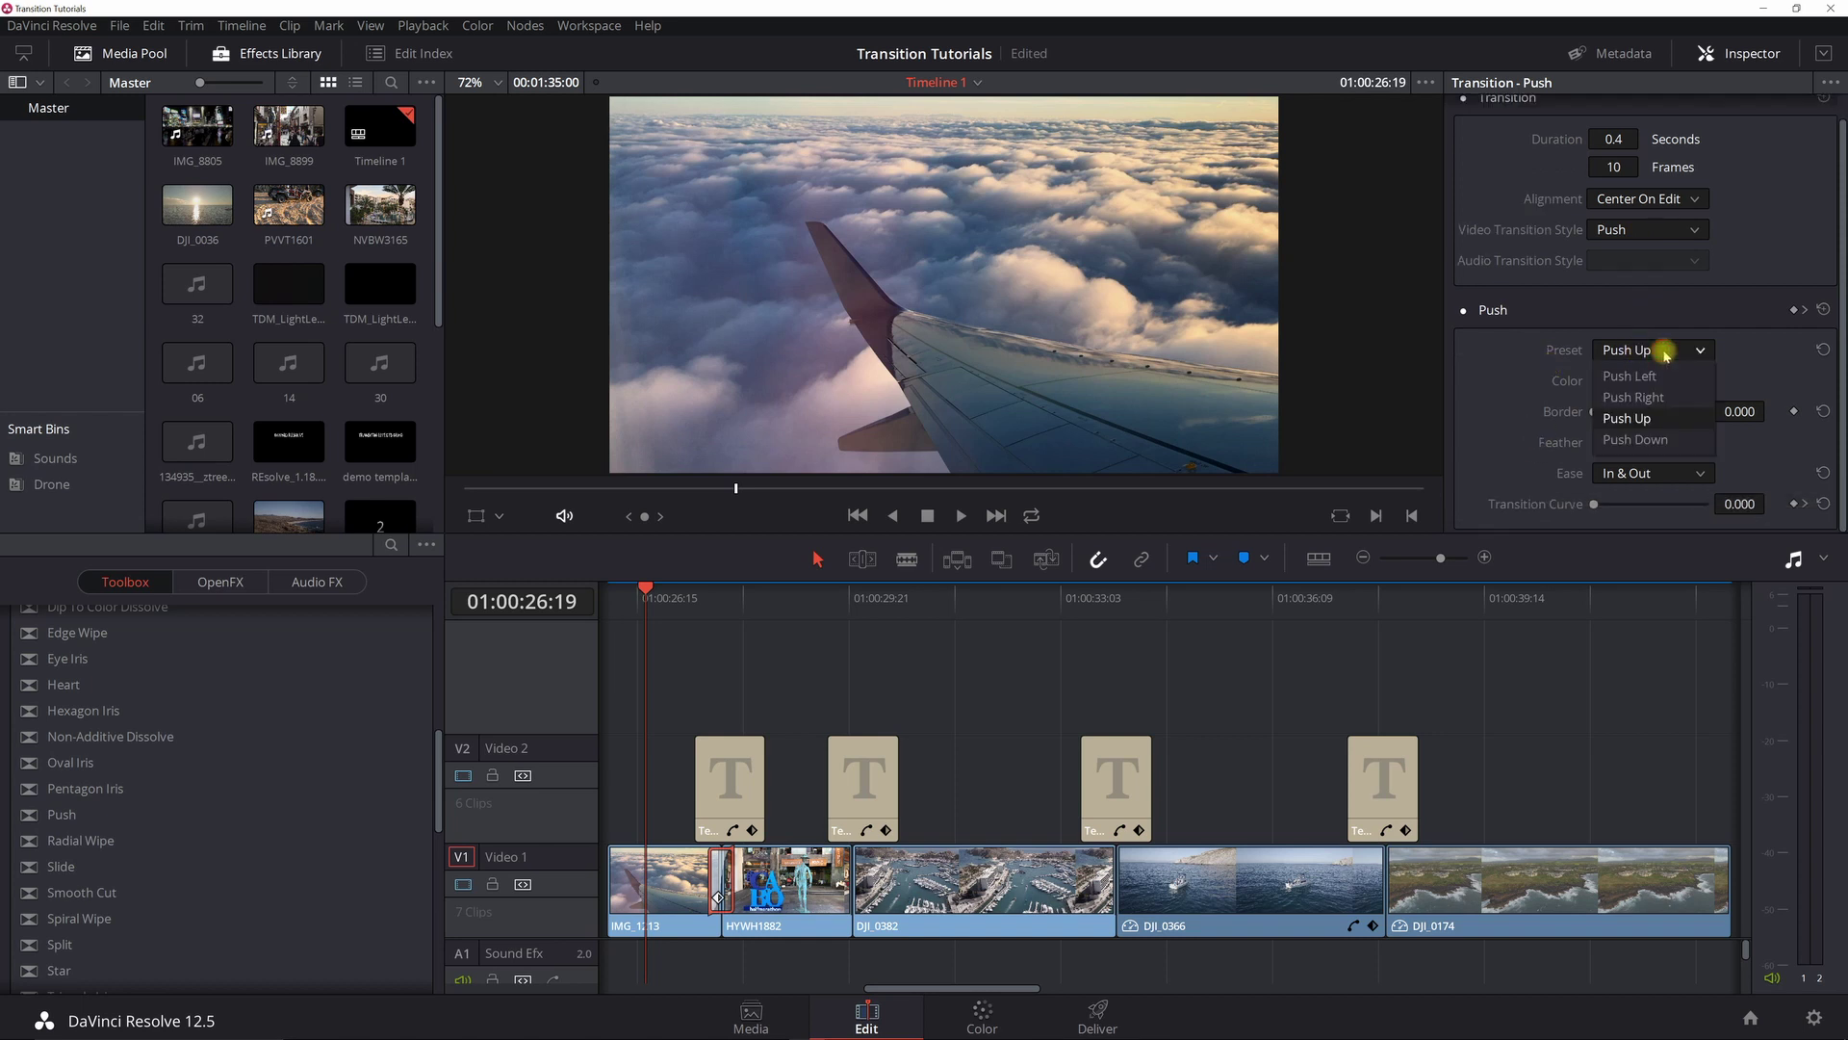
click(1665, 420)
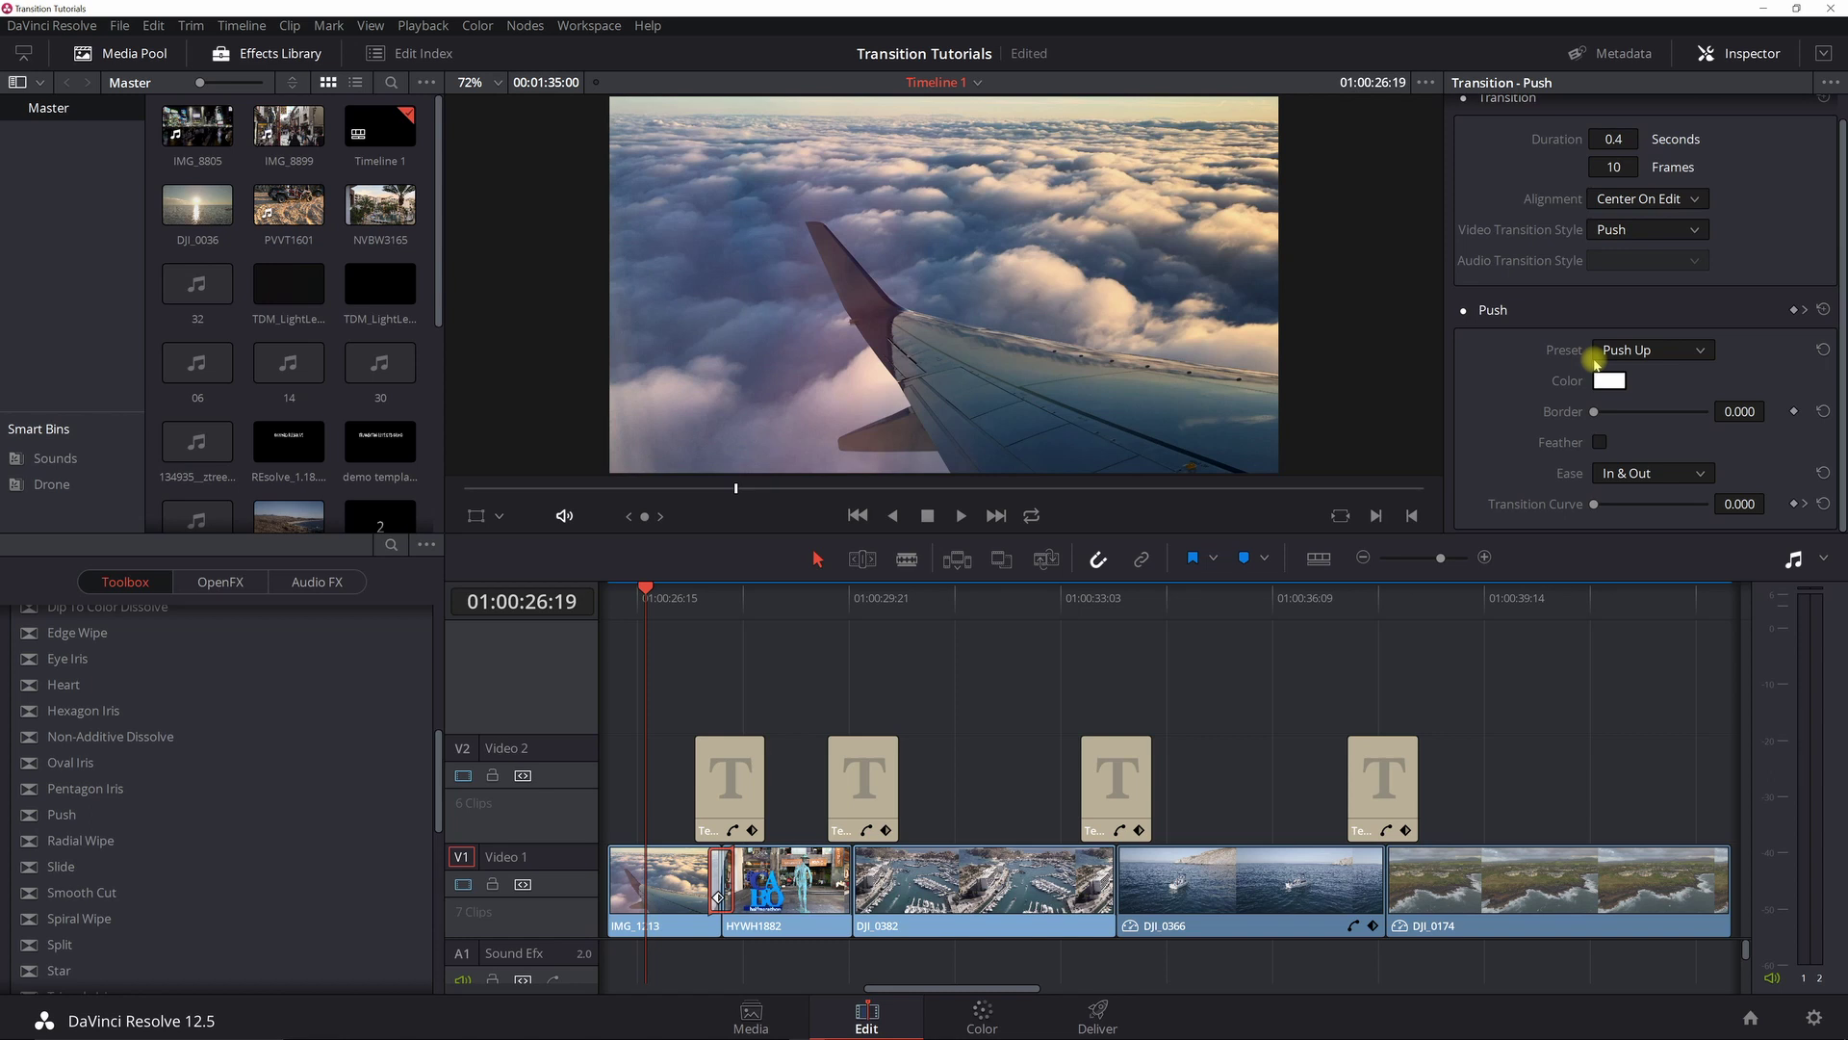
- Check the end of the Push transition frame by frame at the start of clip HYWH1882
click(747, 598)
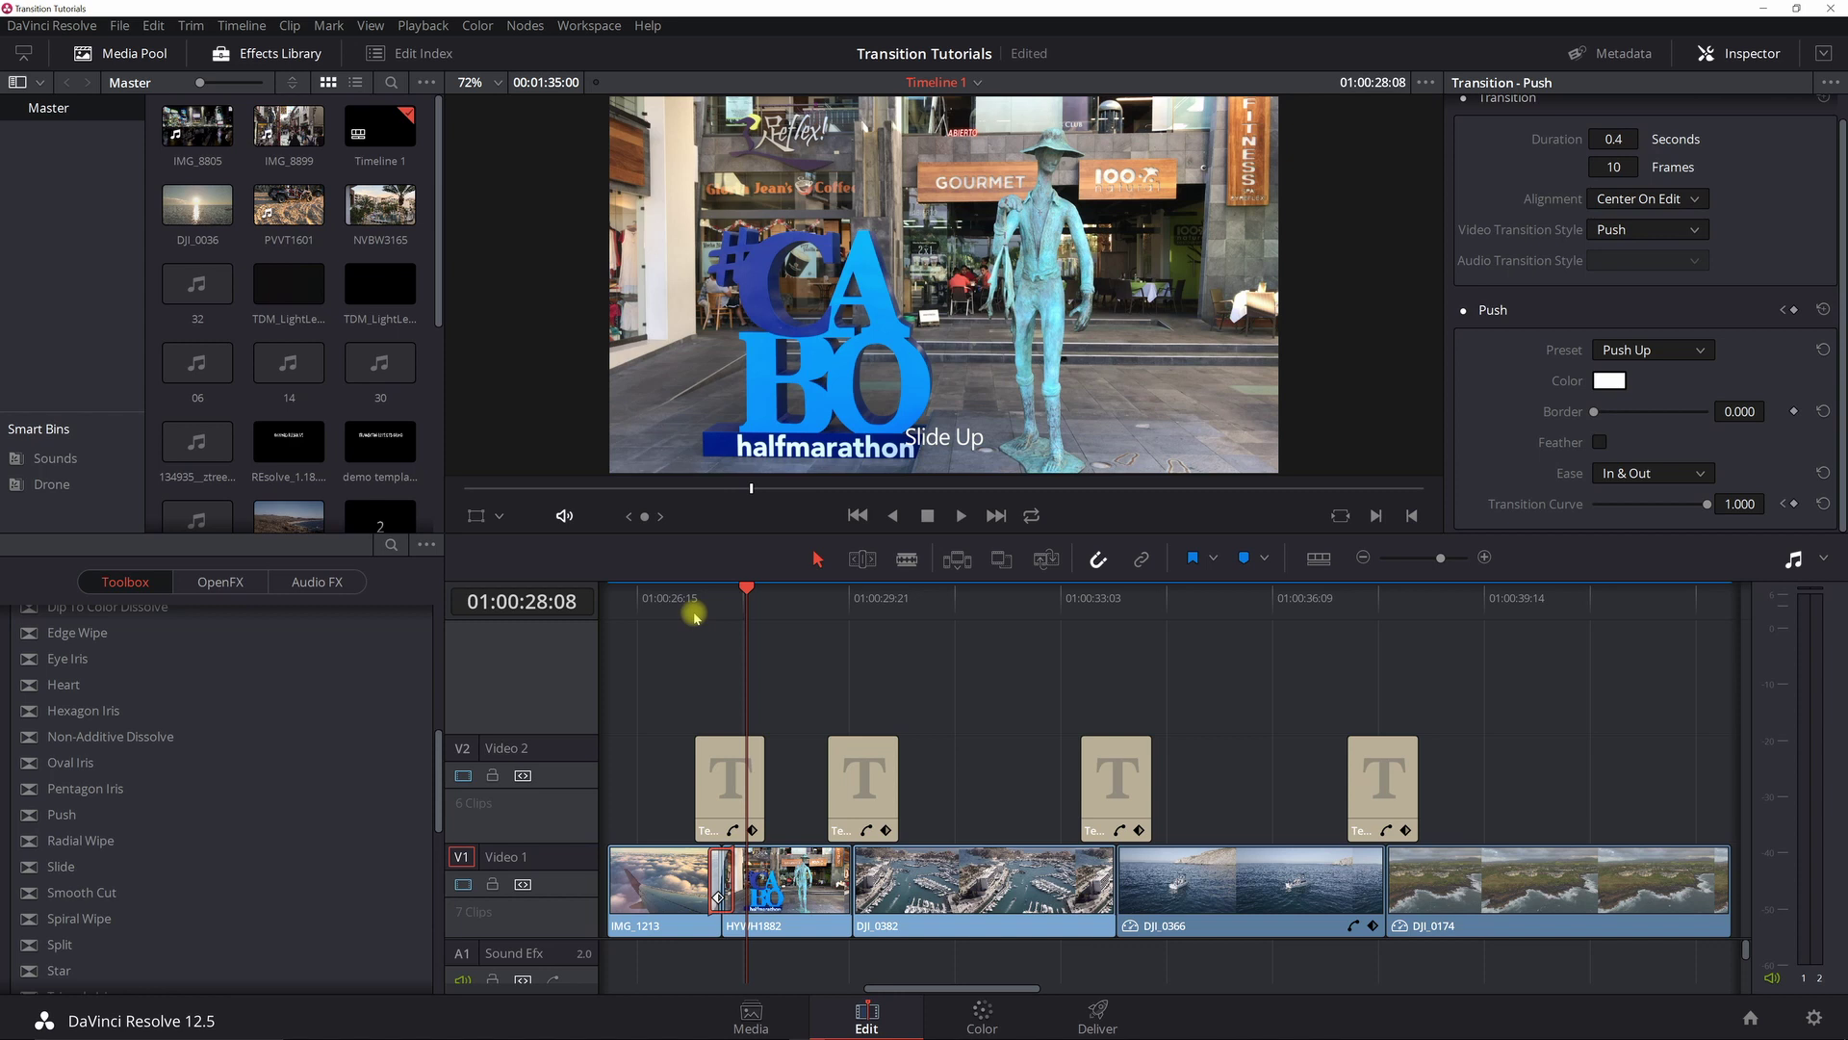
click(739, 599)
key(Right)
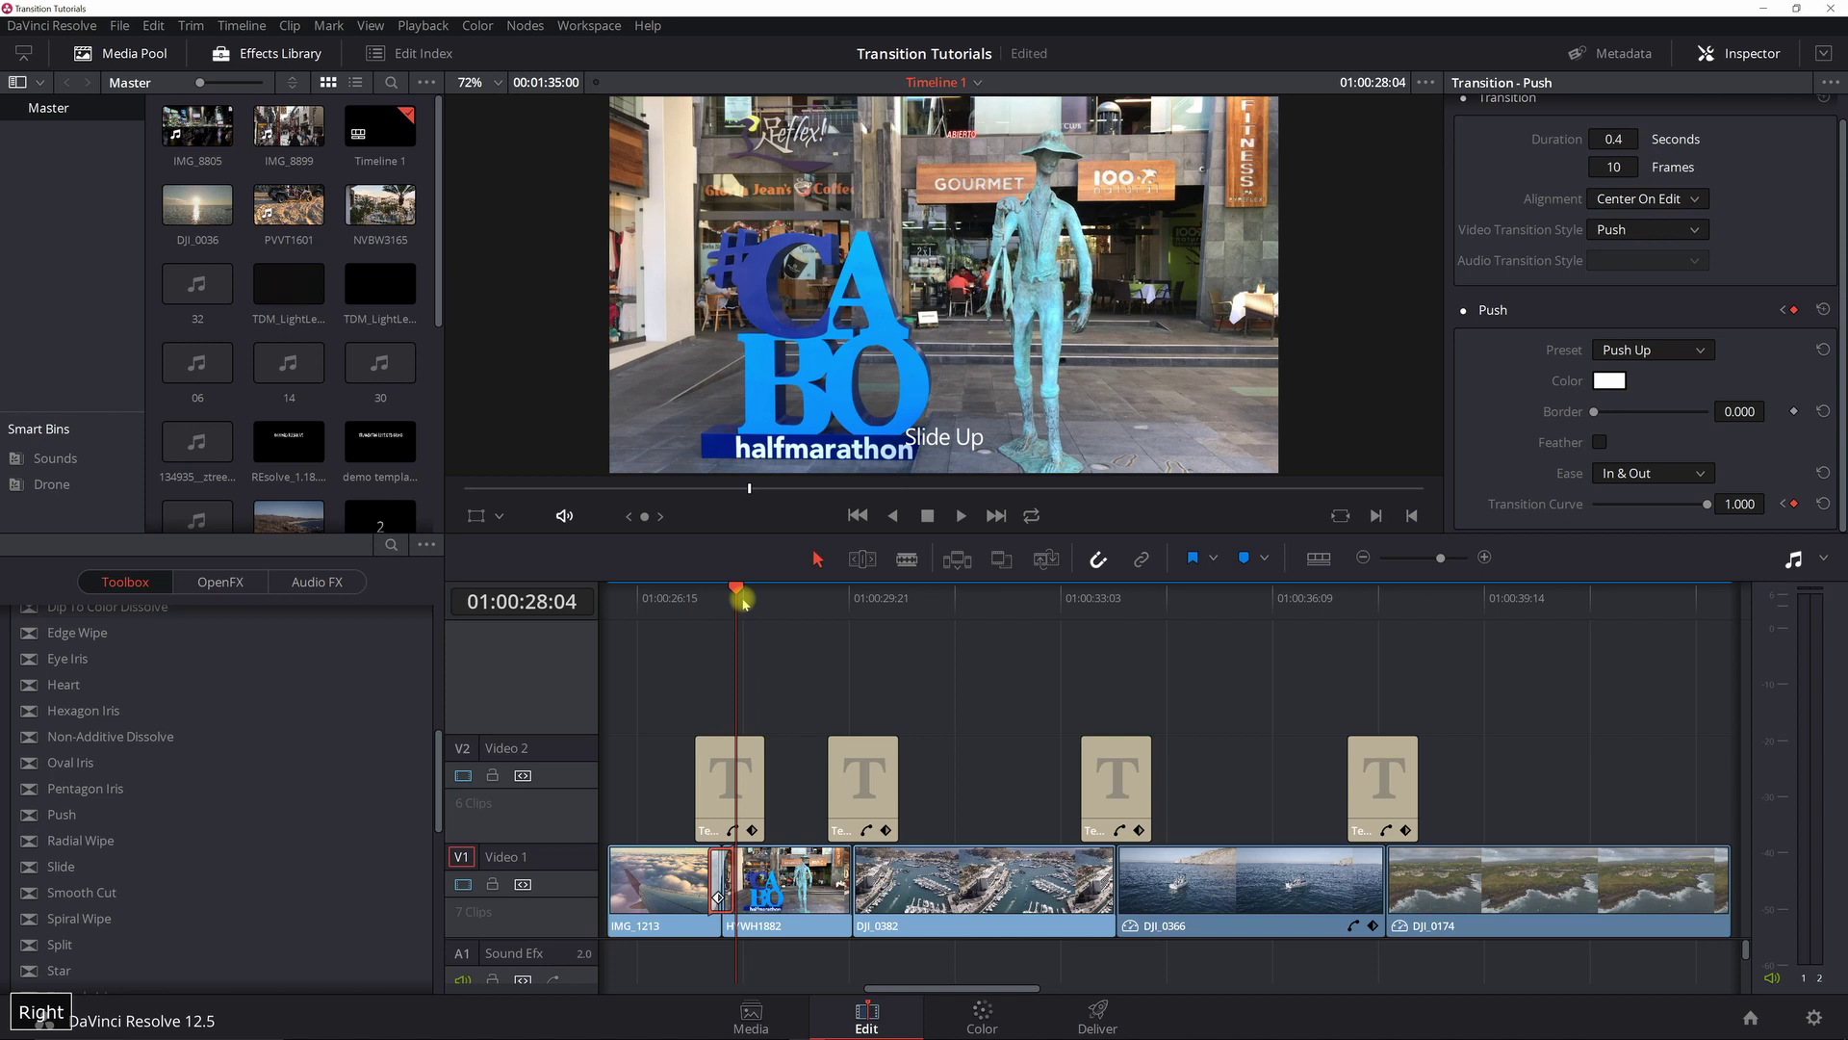
- Apply a Cross Dissolve transition to the cut between clips HYWH1882 and DJI_0382
click(826, 601)
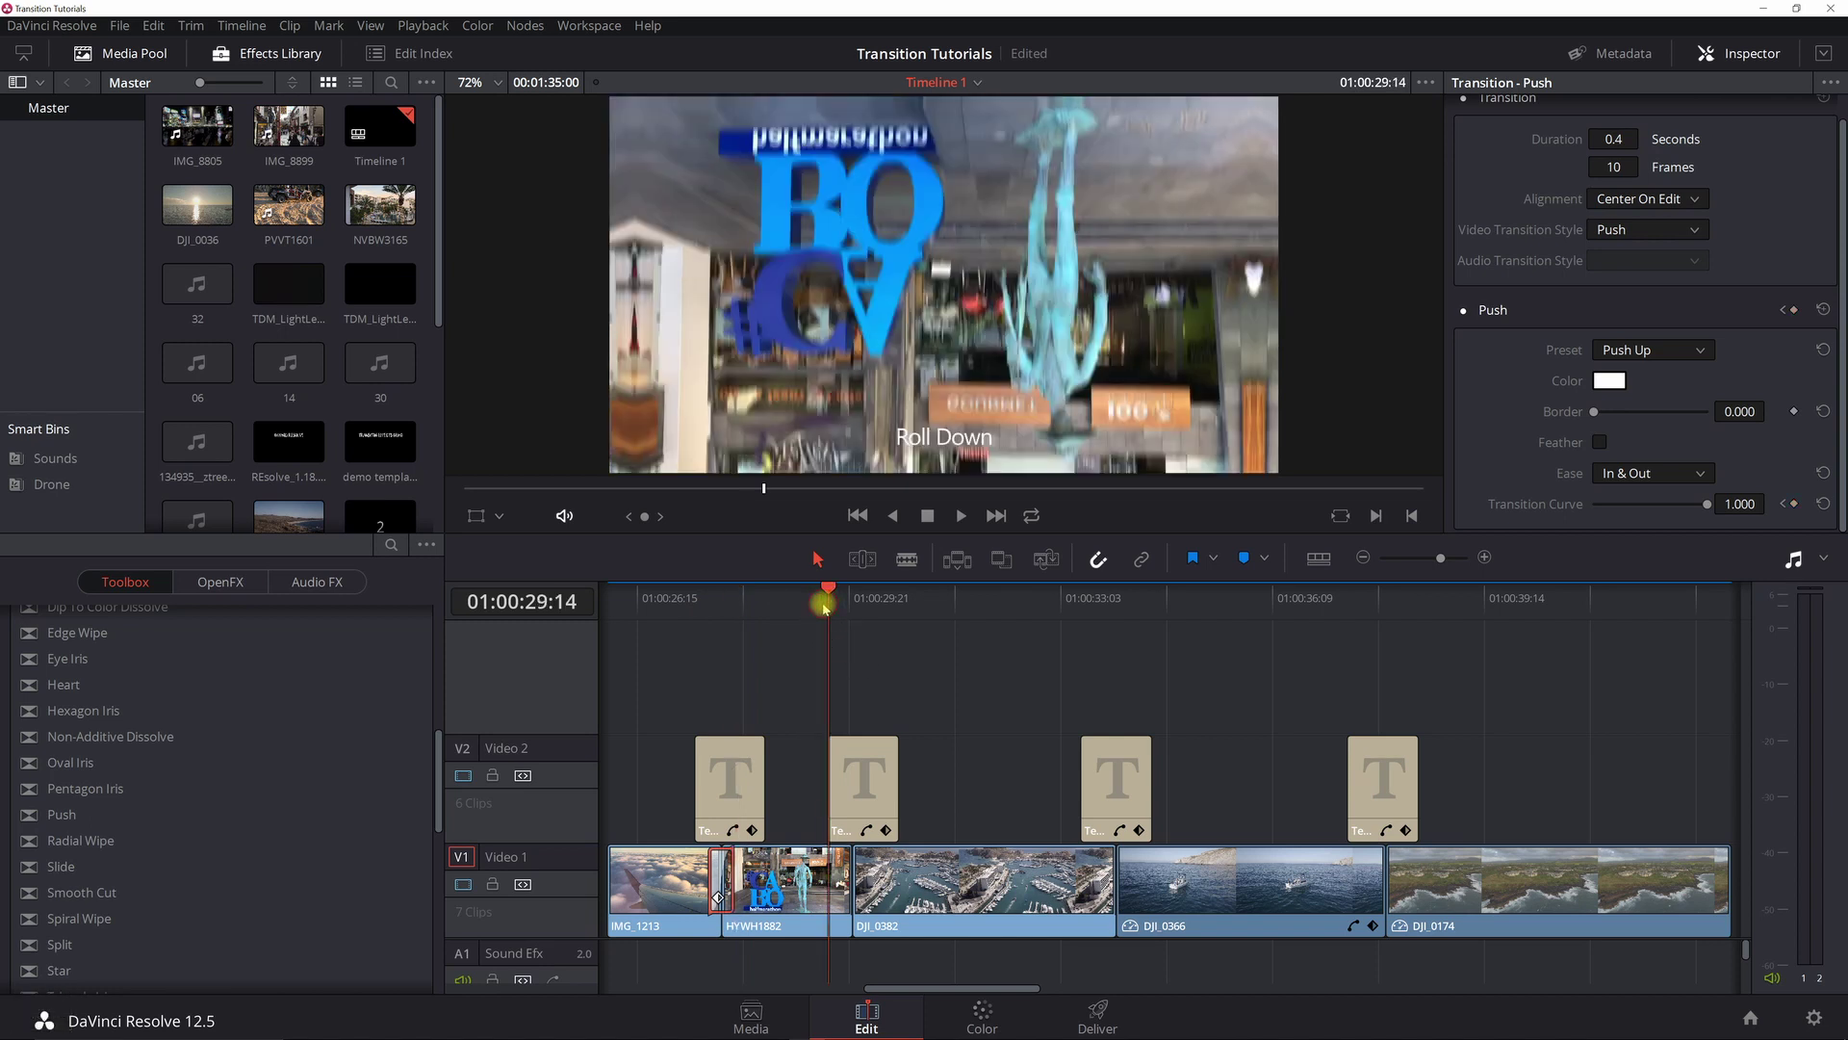
click(790, 601)
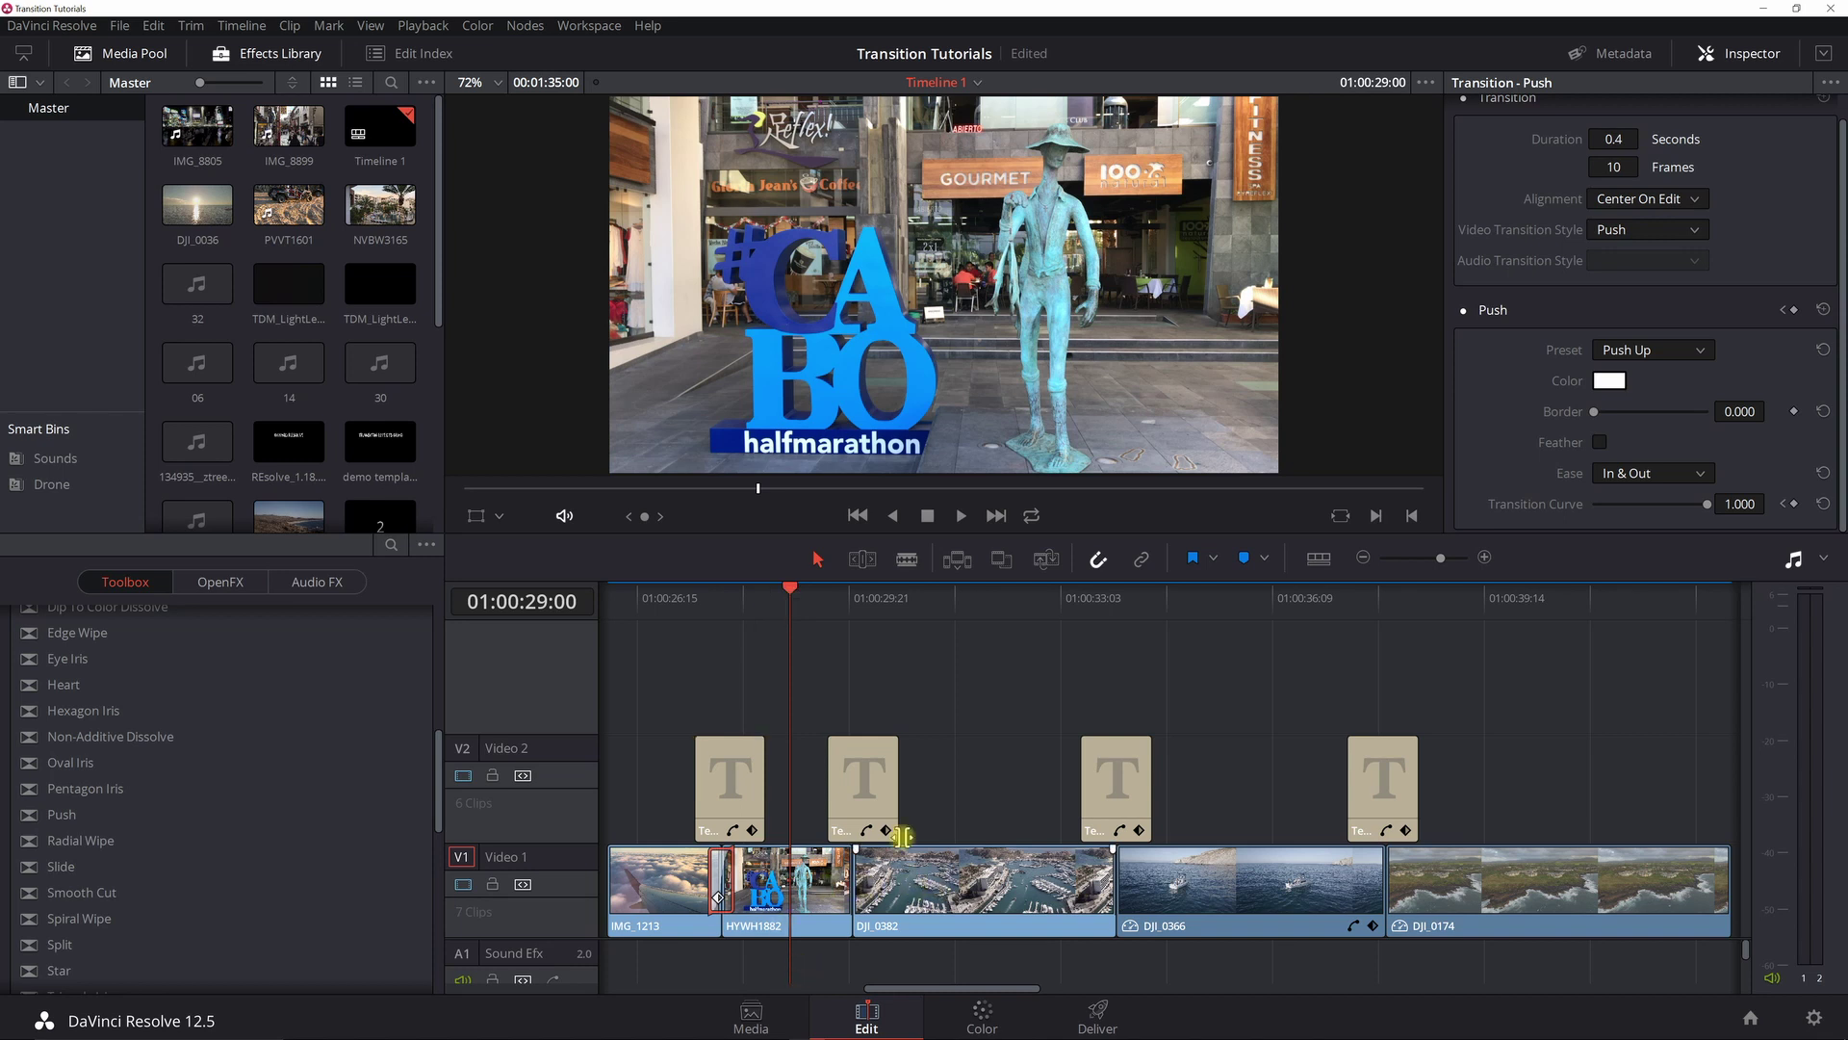
click(1486, 557)
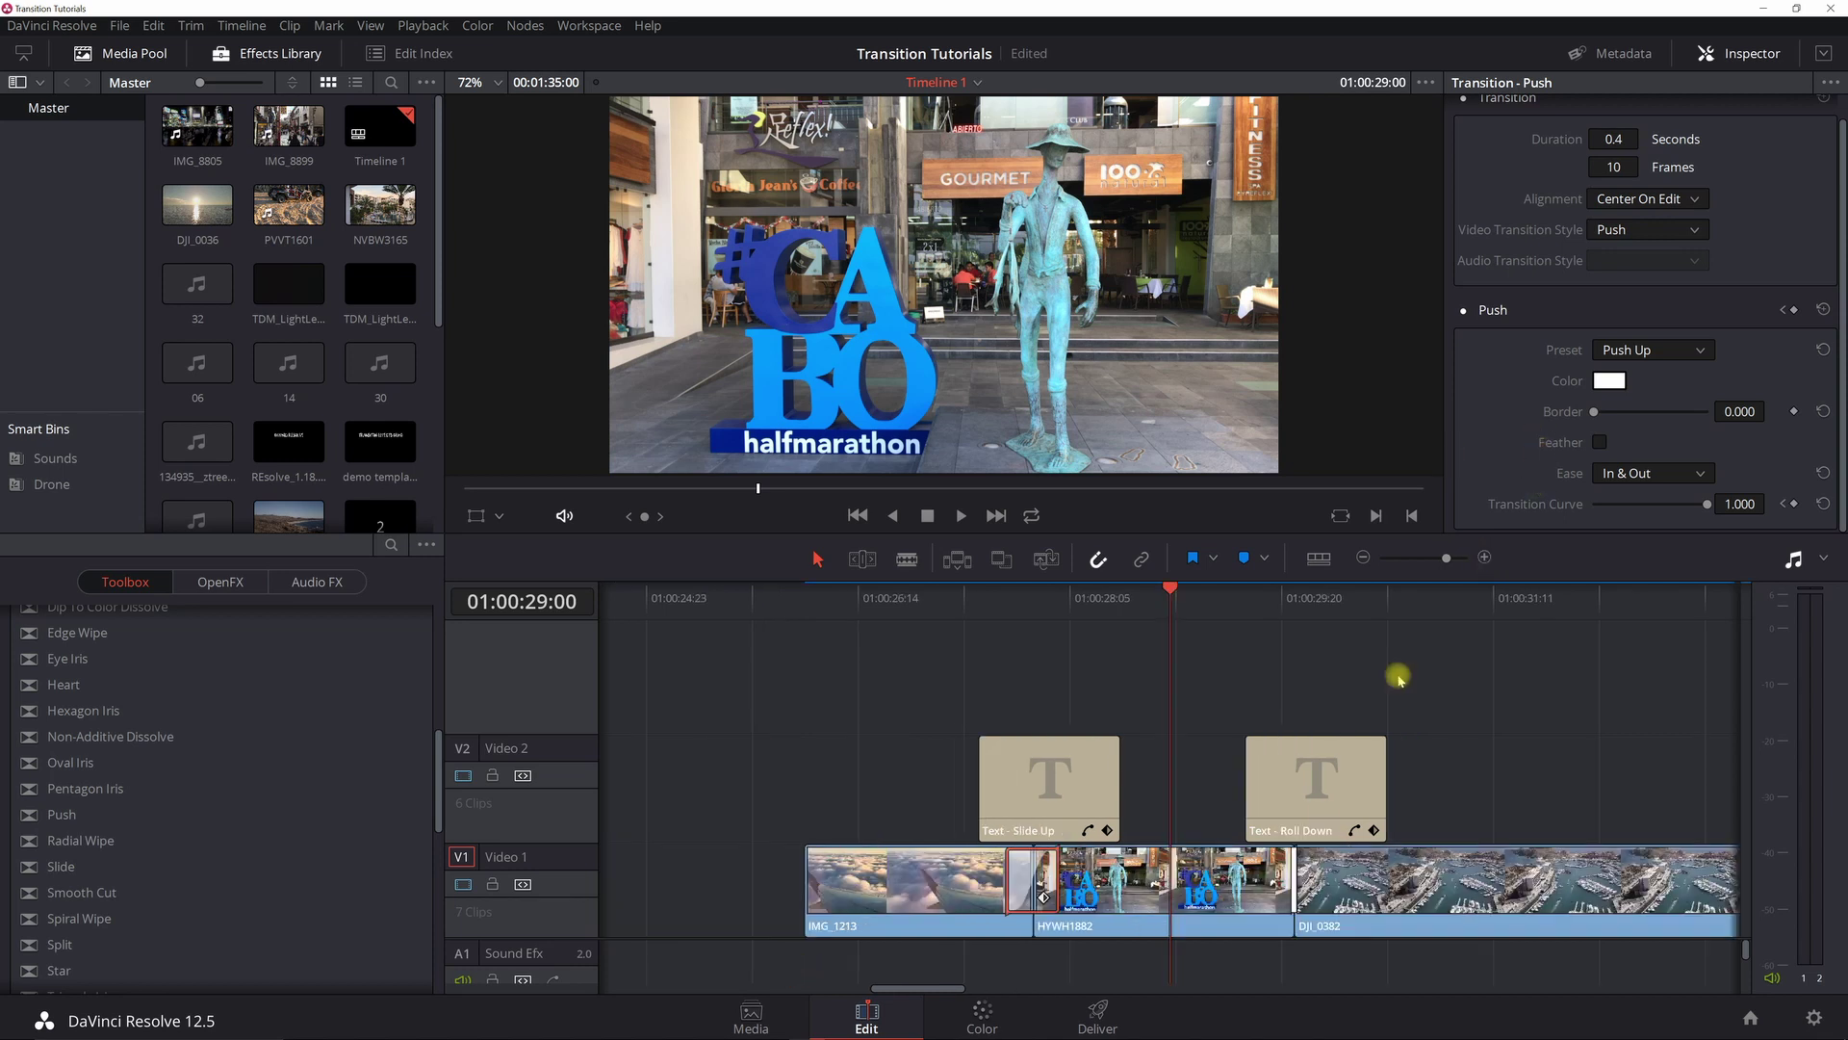
click(1311, 896)
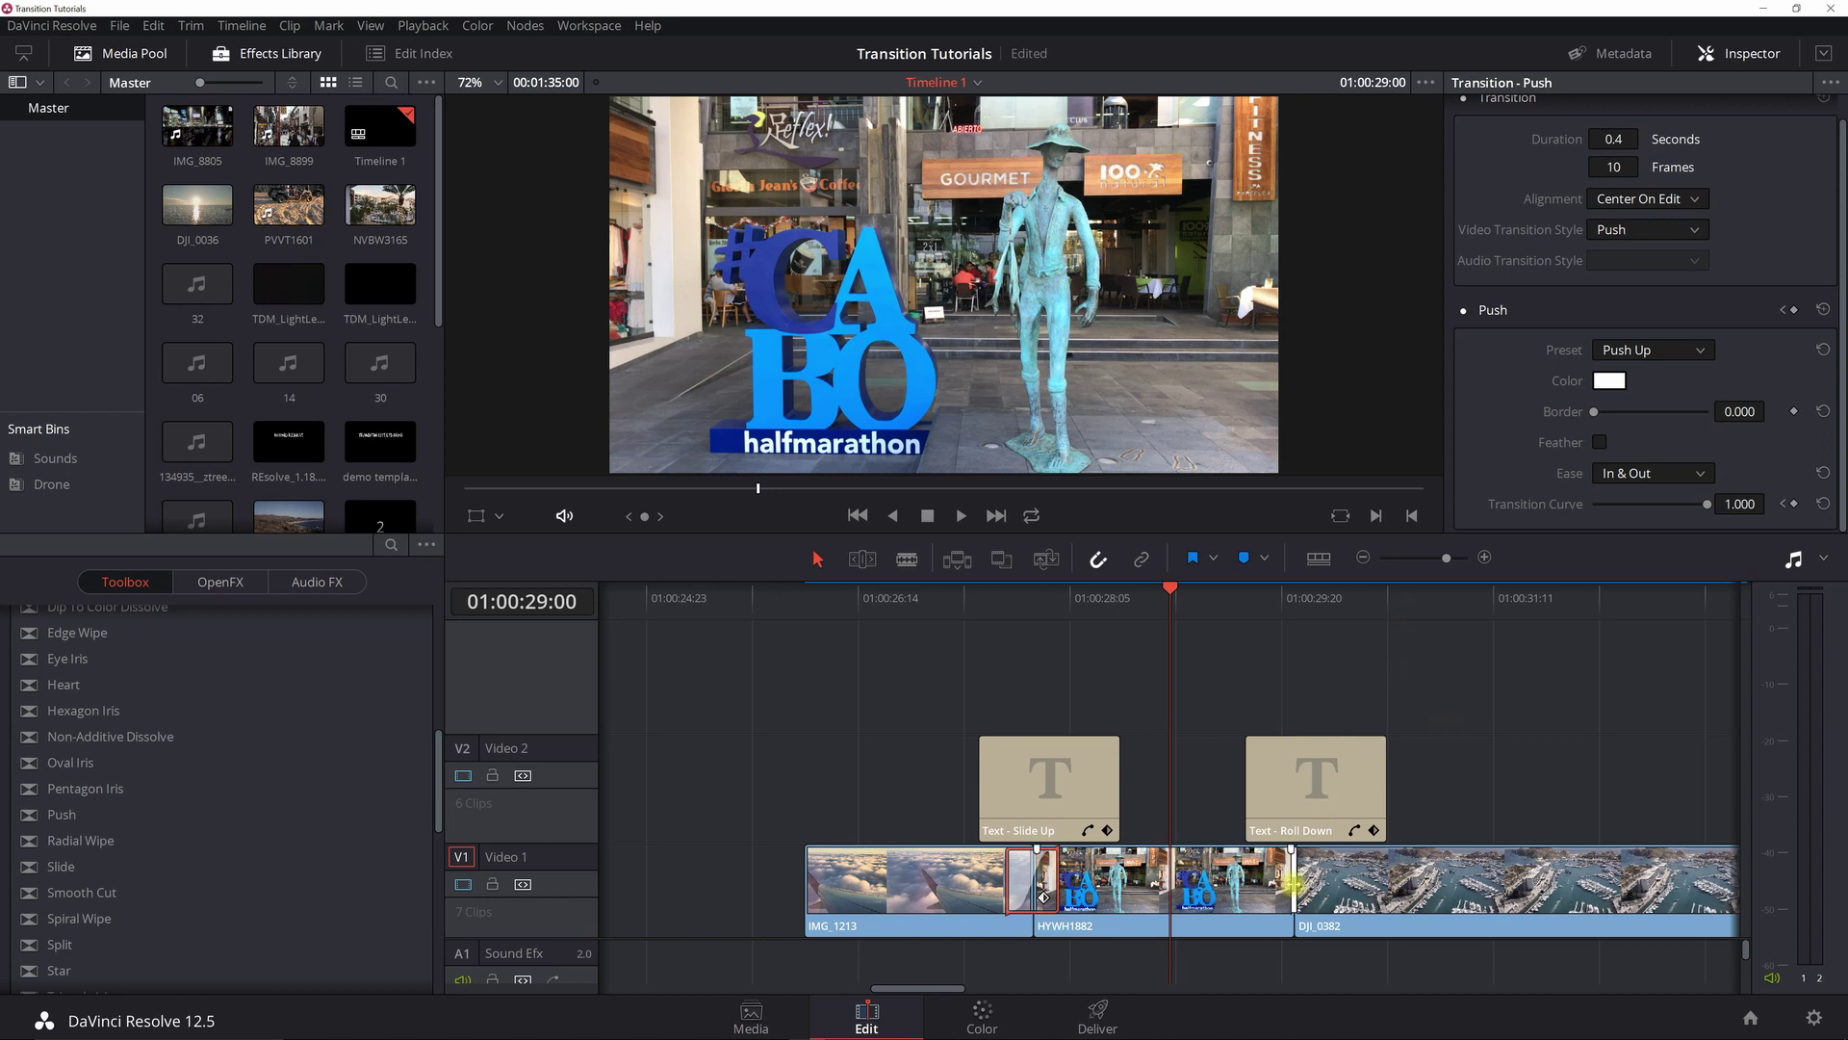
scroll(212, 799, up, 3)
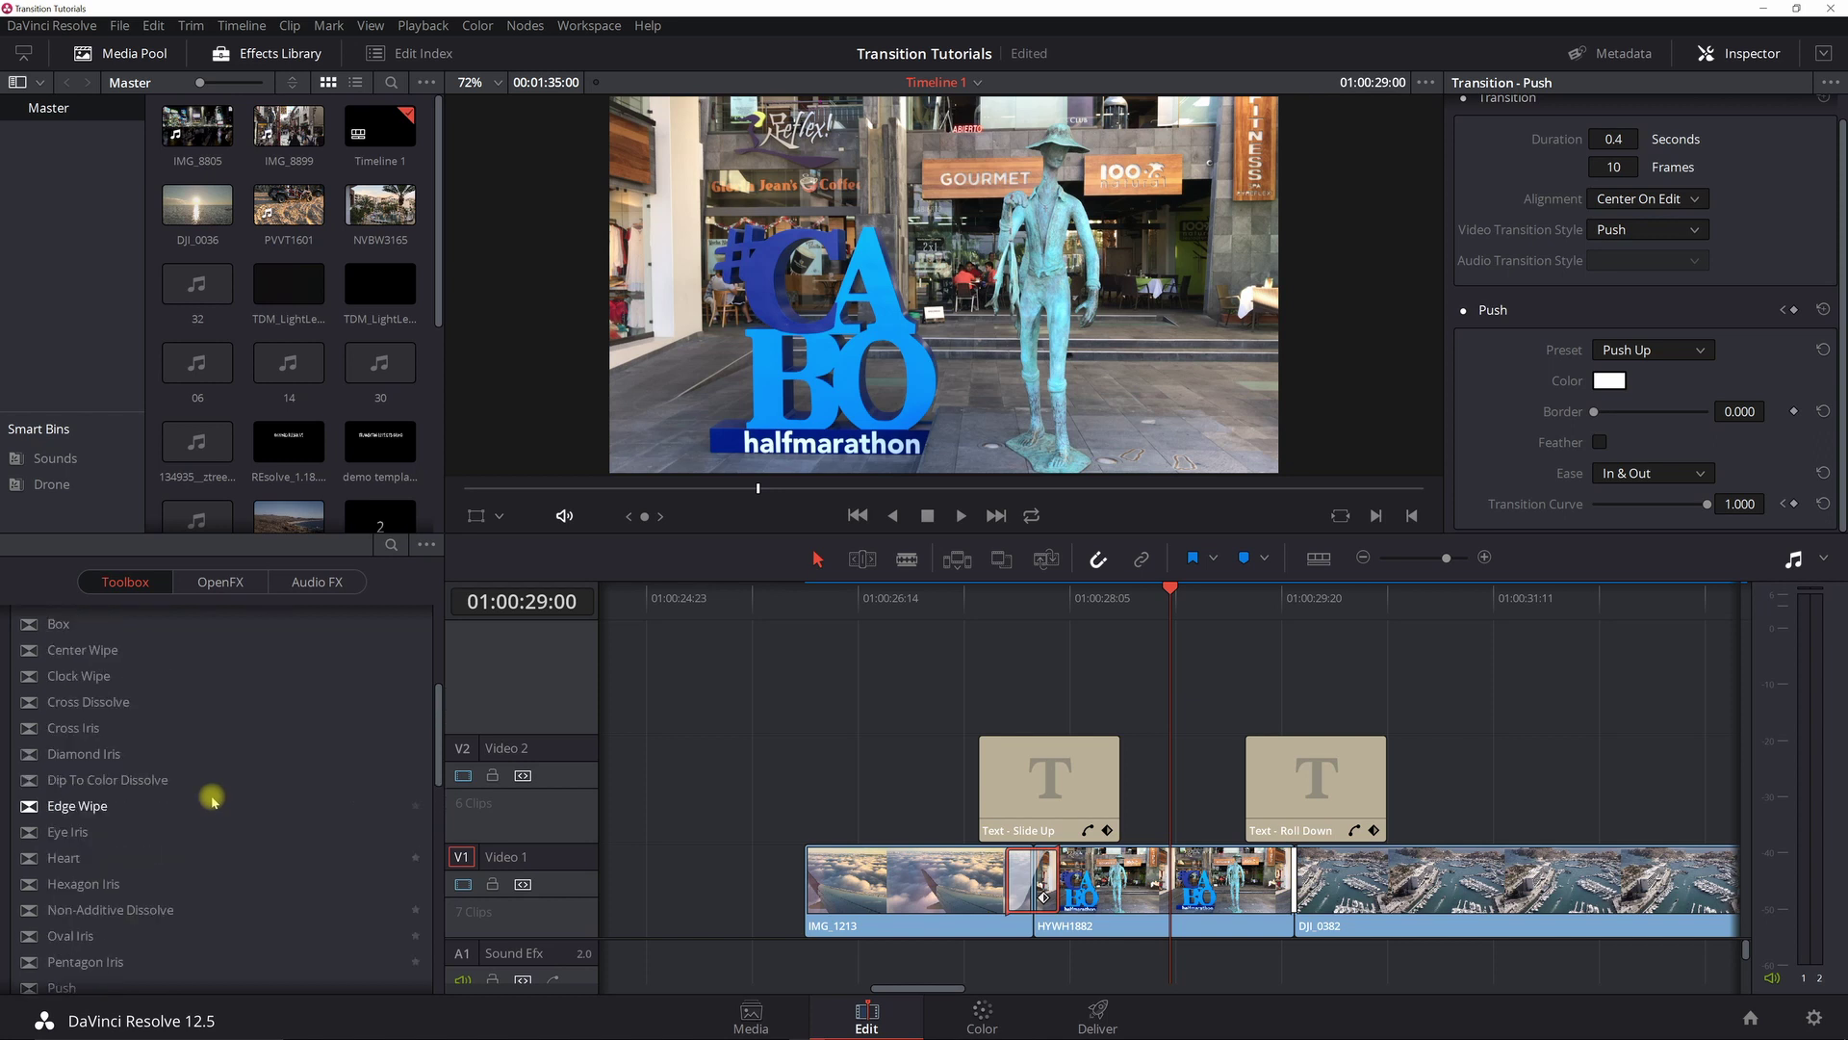
mouse_move(73, 702)
mouse_down()
mouse_move(1382, 908)
mouse_move(1301, 890)
mouse_up()
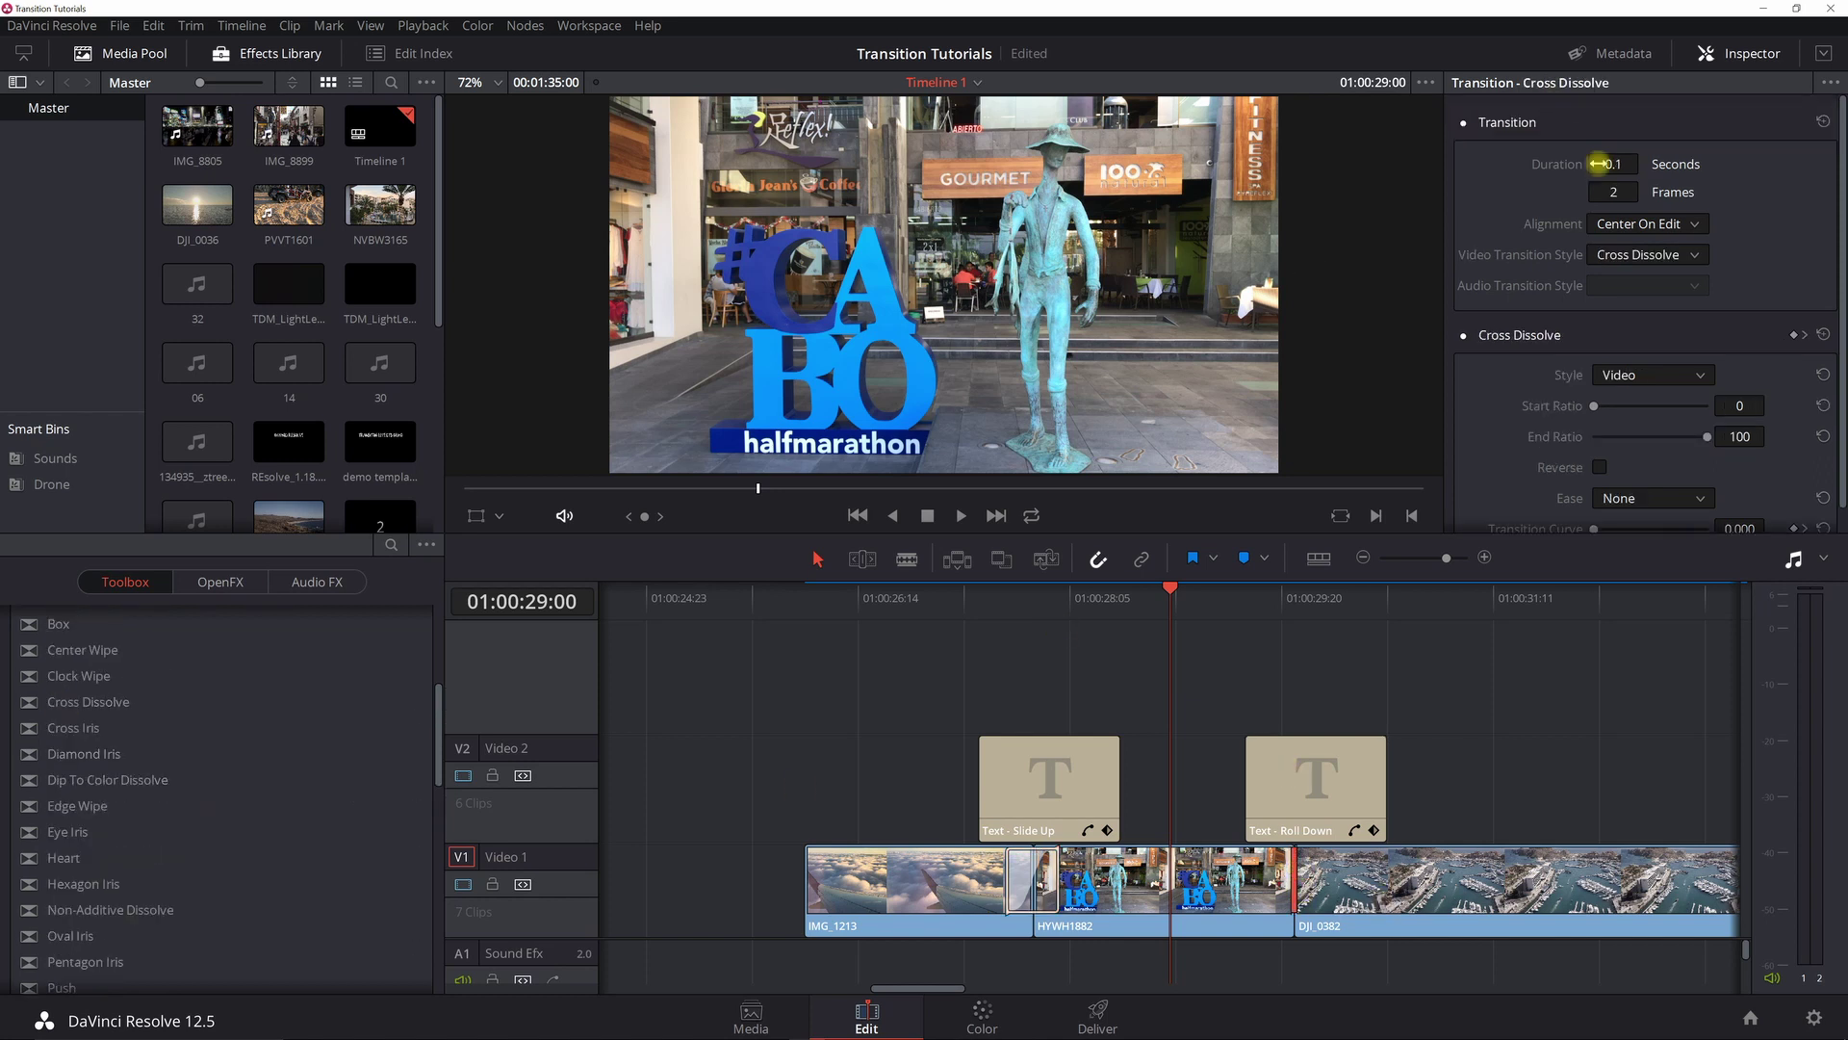
- Examine the frames around the Cross Dissolve between HYWH1882 and DJI_0382, ending at 01:00:29:18
click(1290, 612)
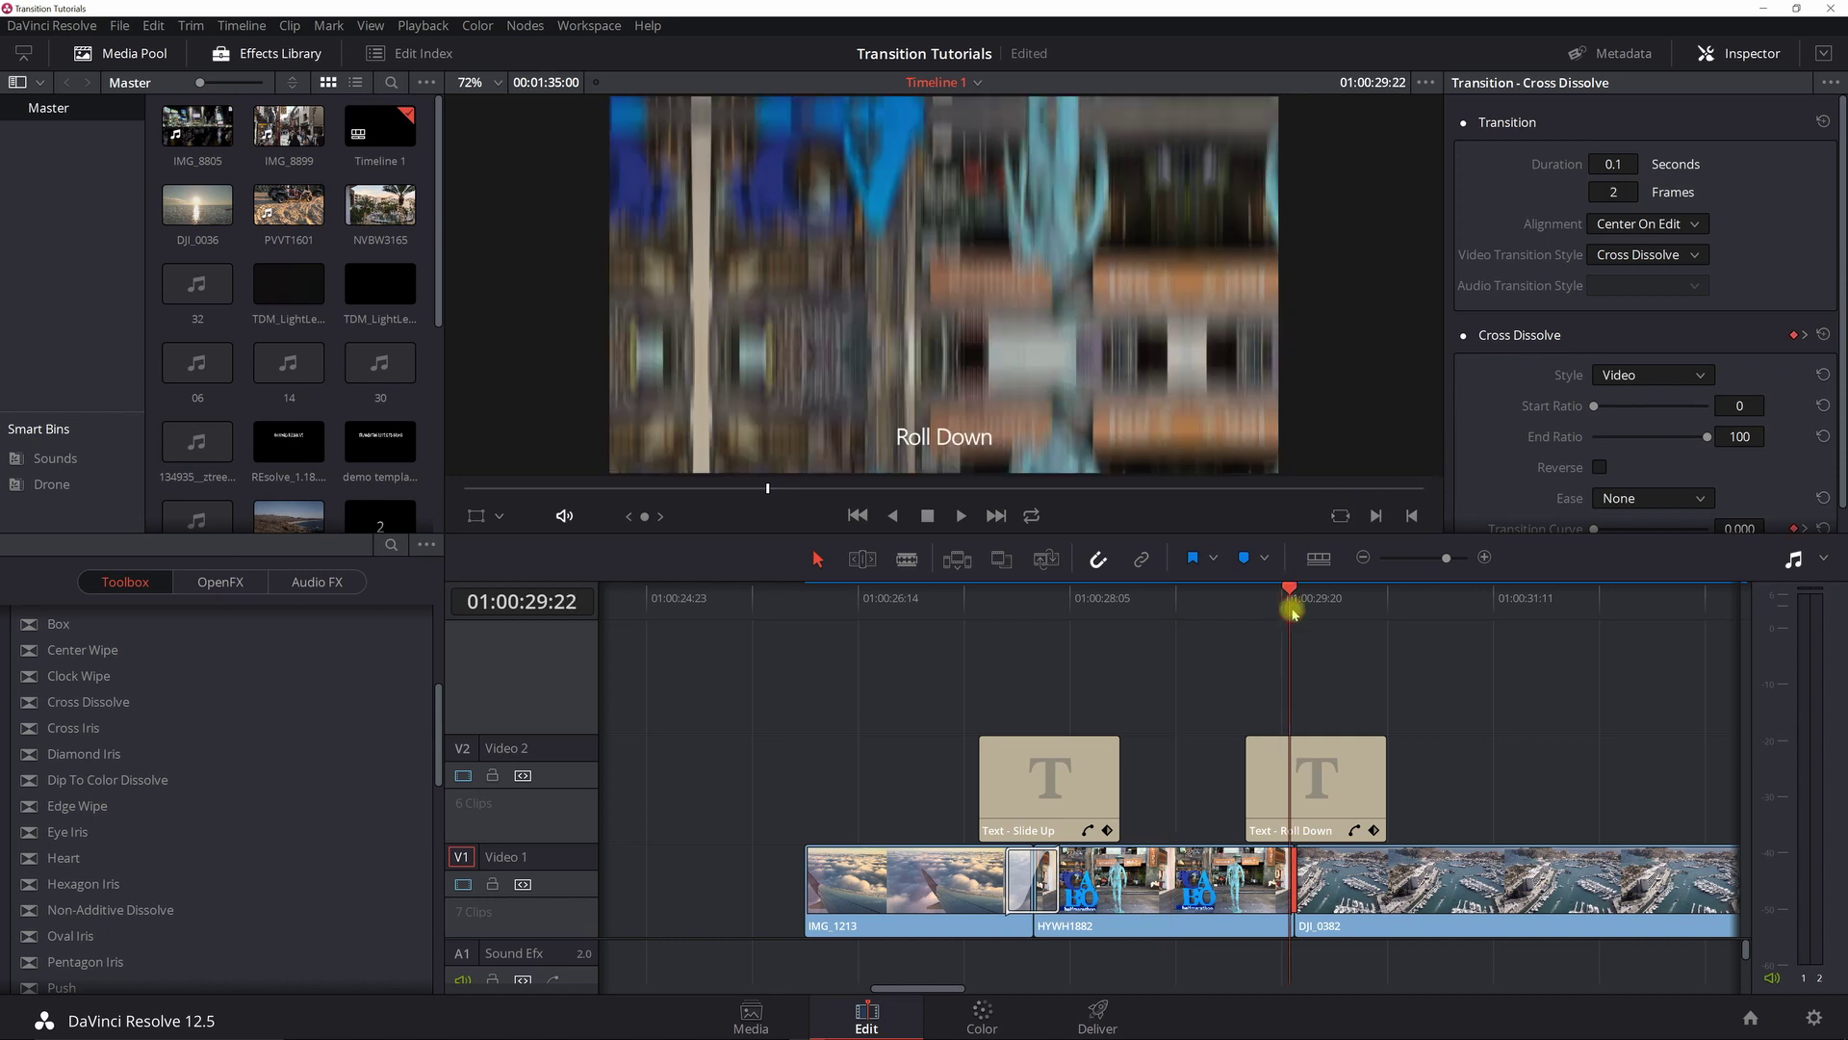
key(Right)
key(Left)
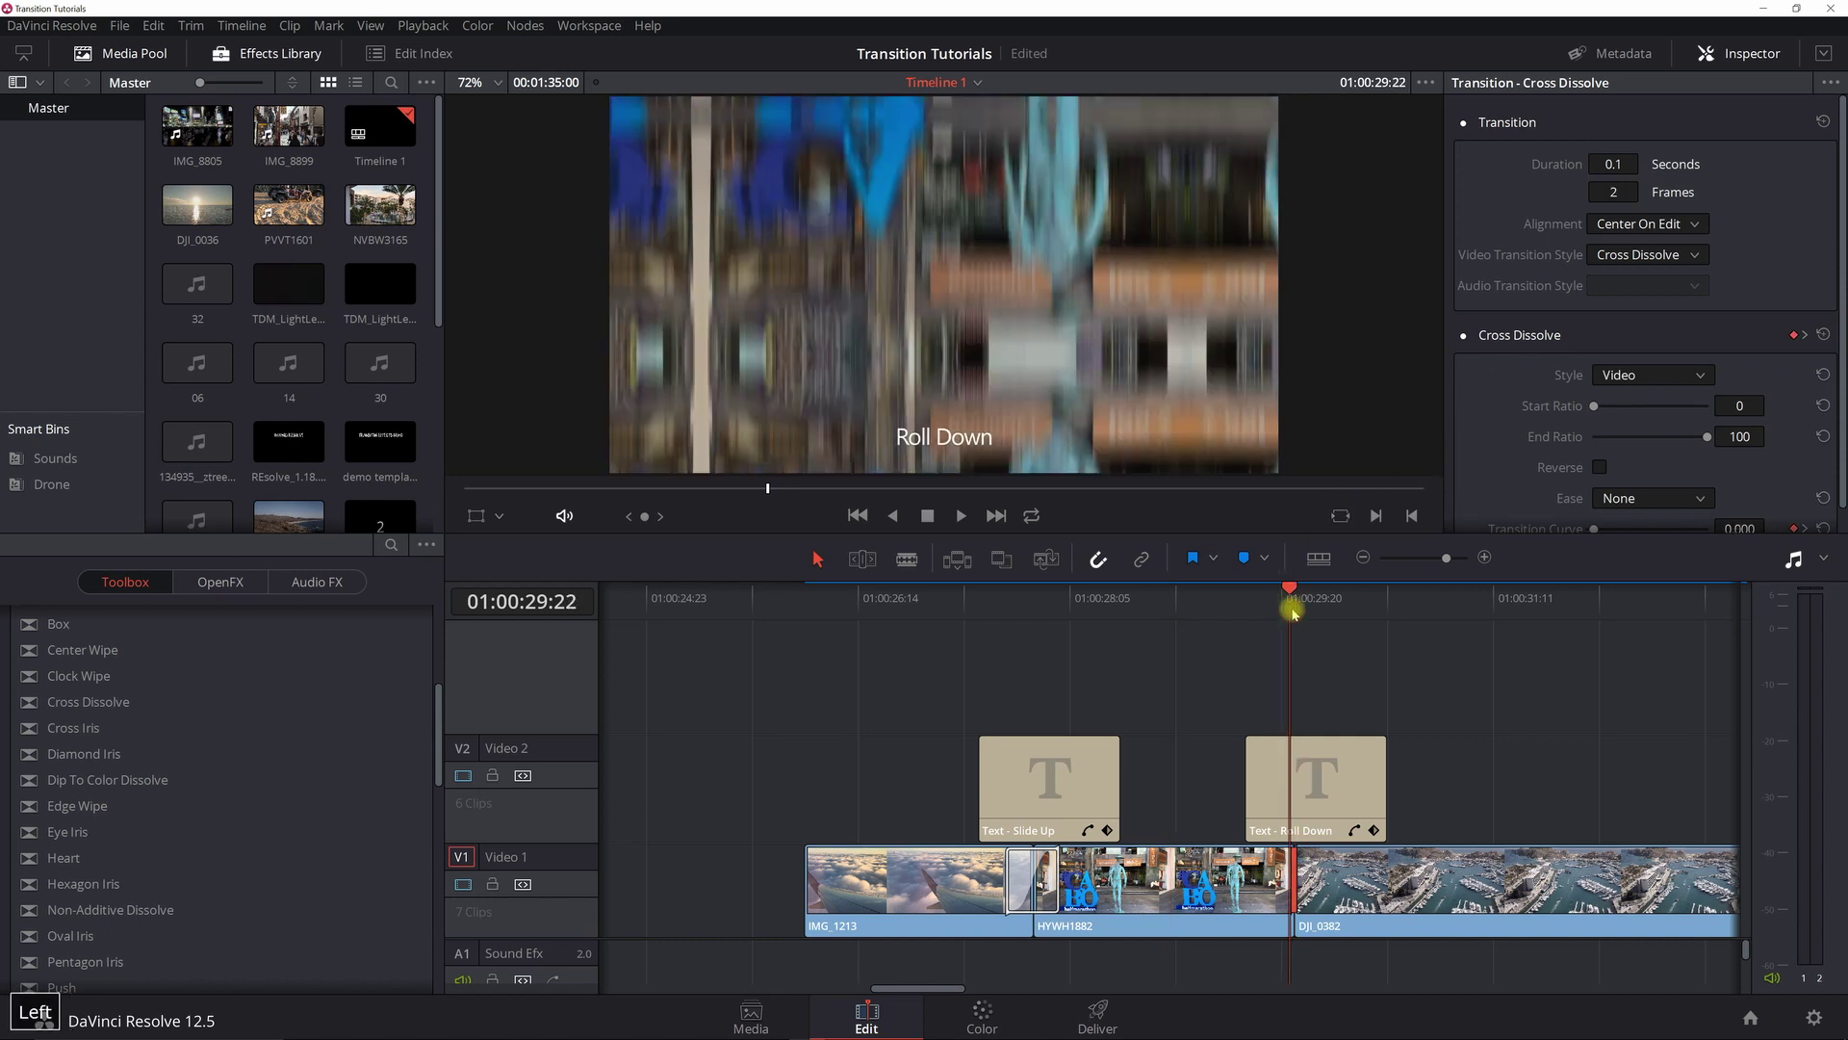
key(Right)
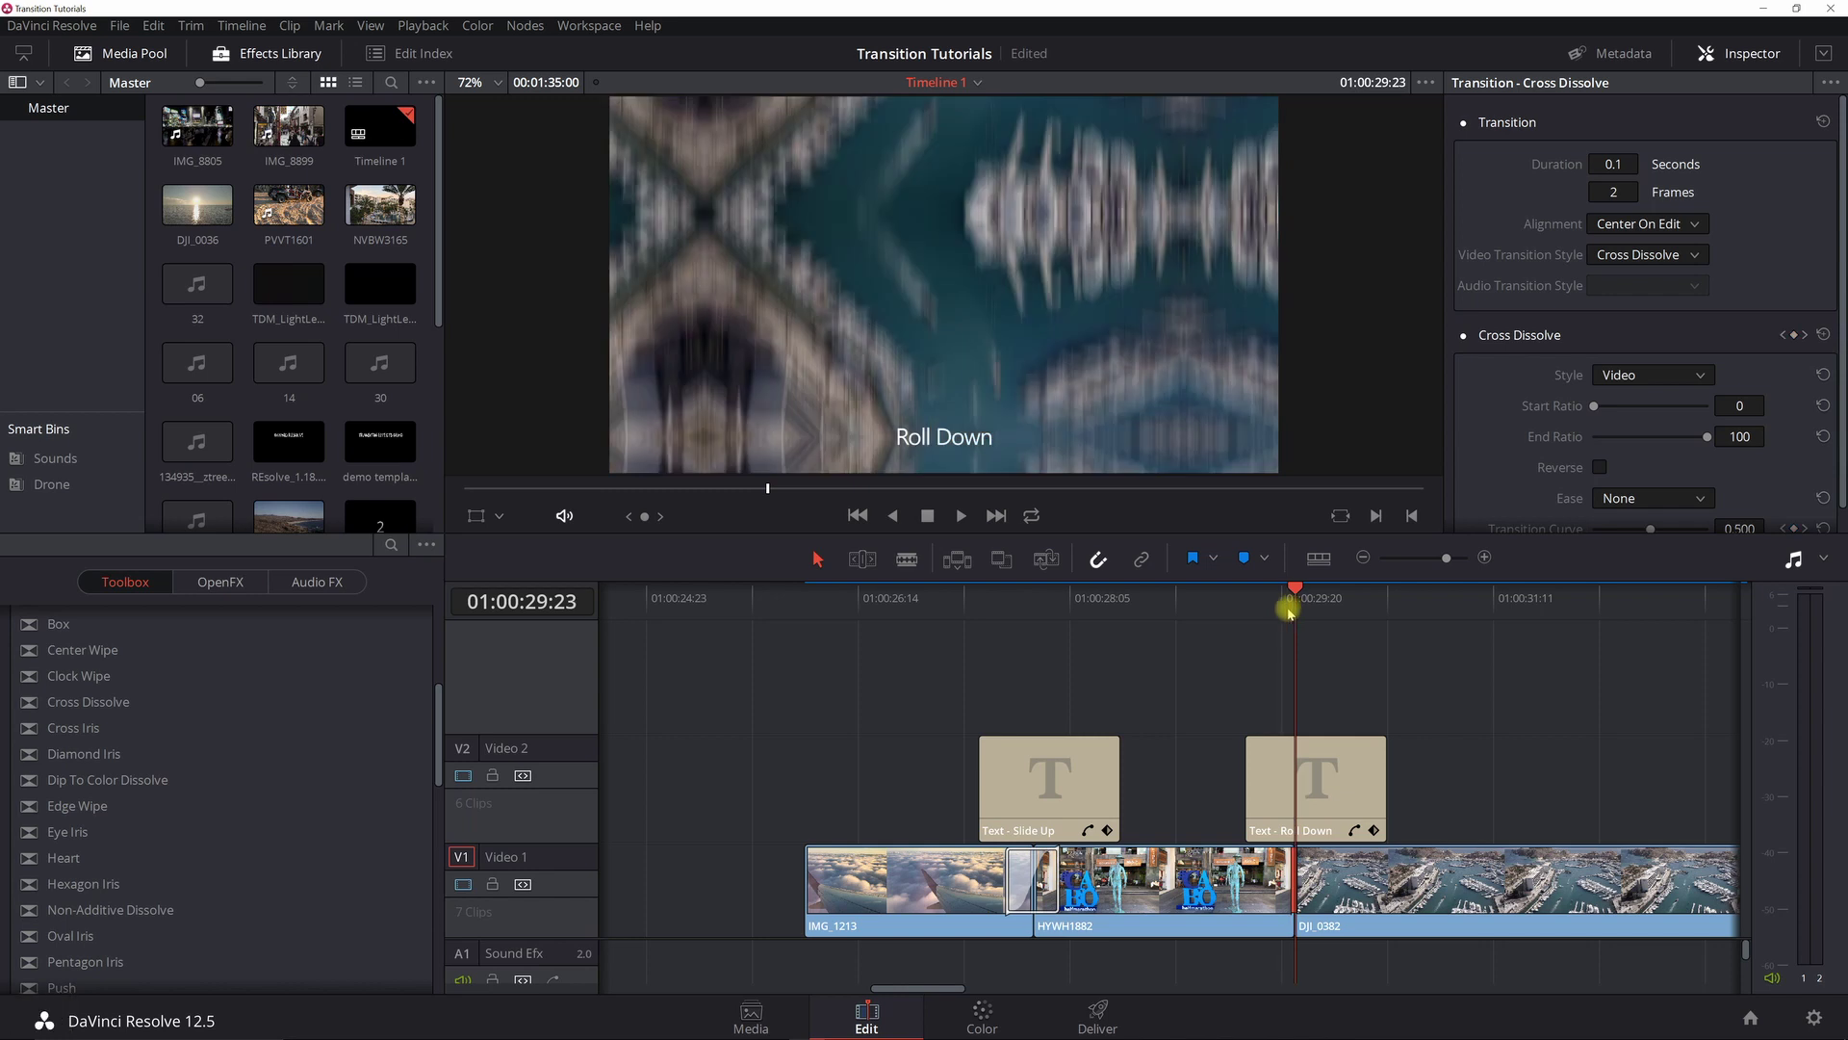
click(1269, 613)
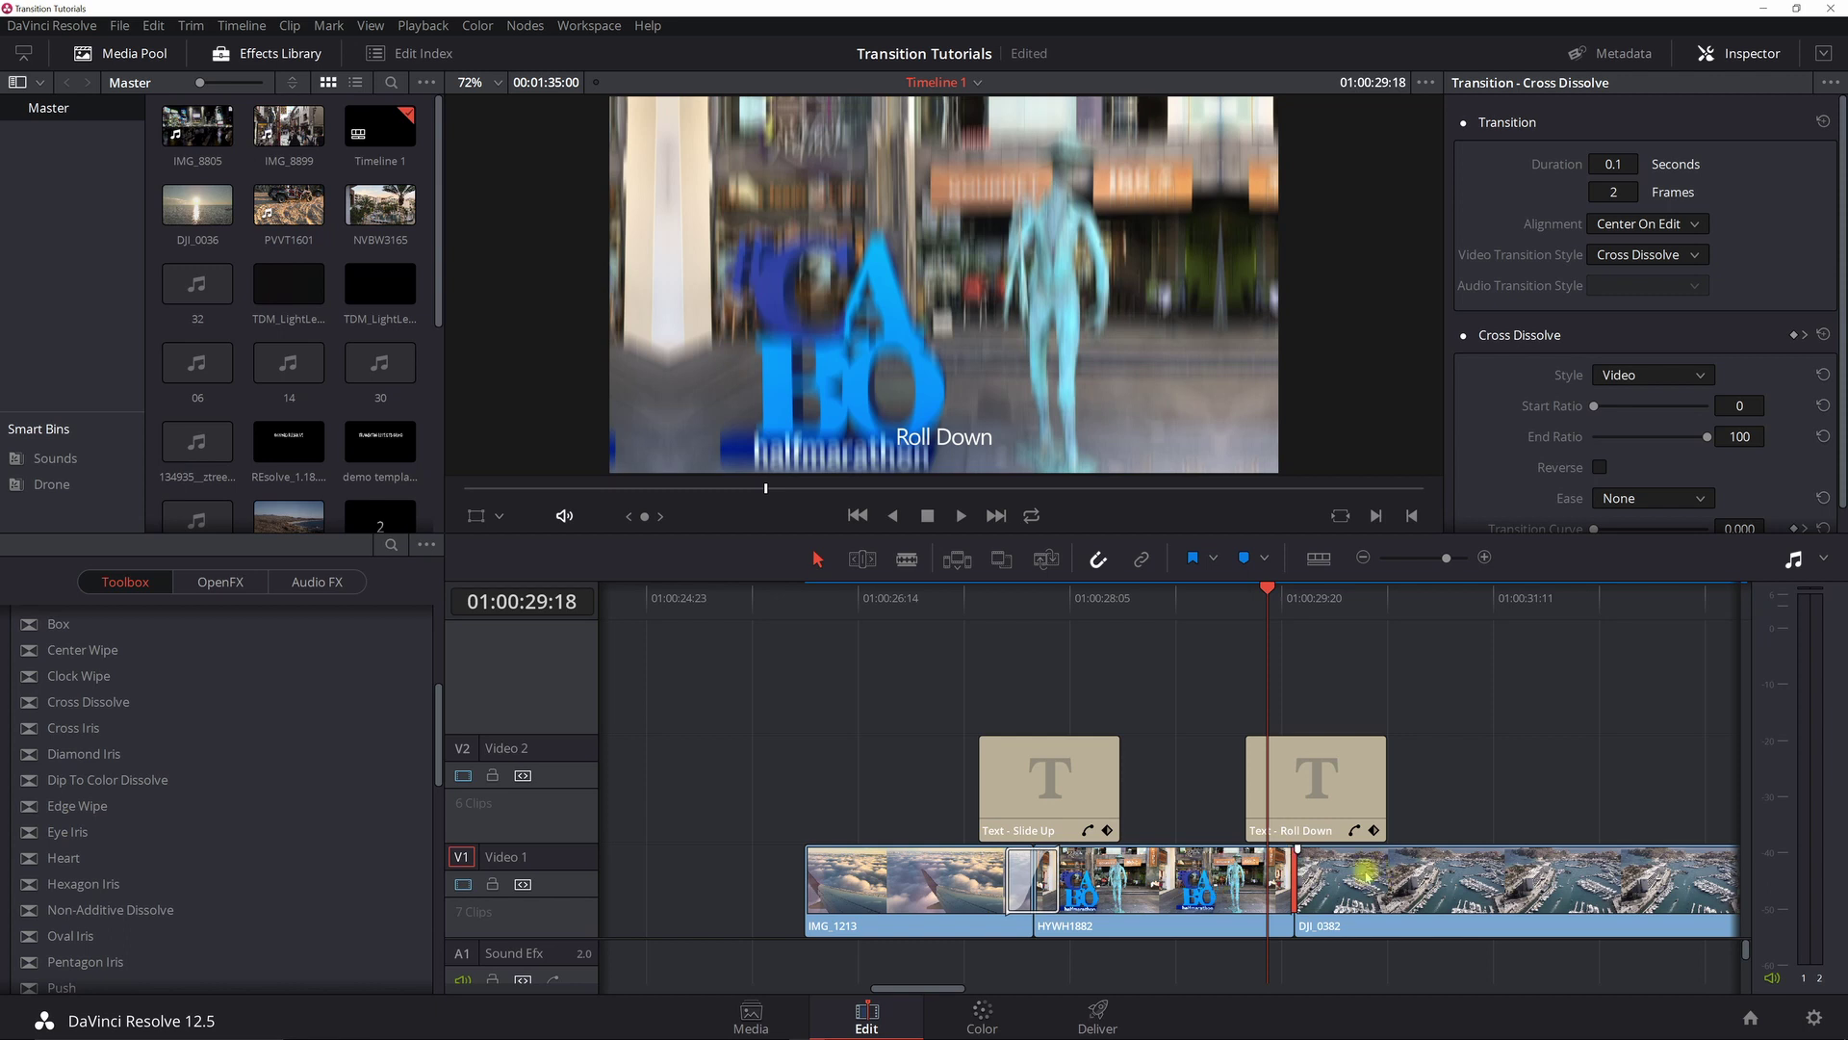
- On the Color page, open the Swish node's S_Swish3D settings and set Fade to Only From
click(987, 1014)
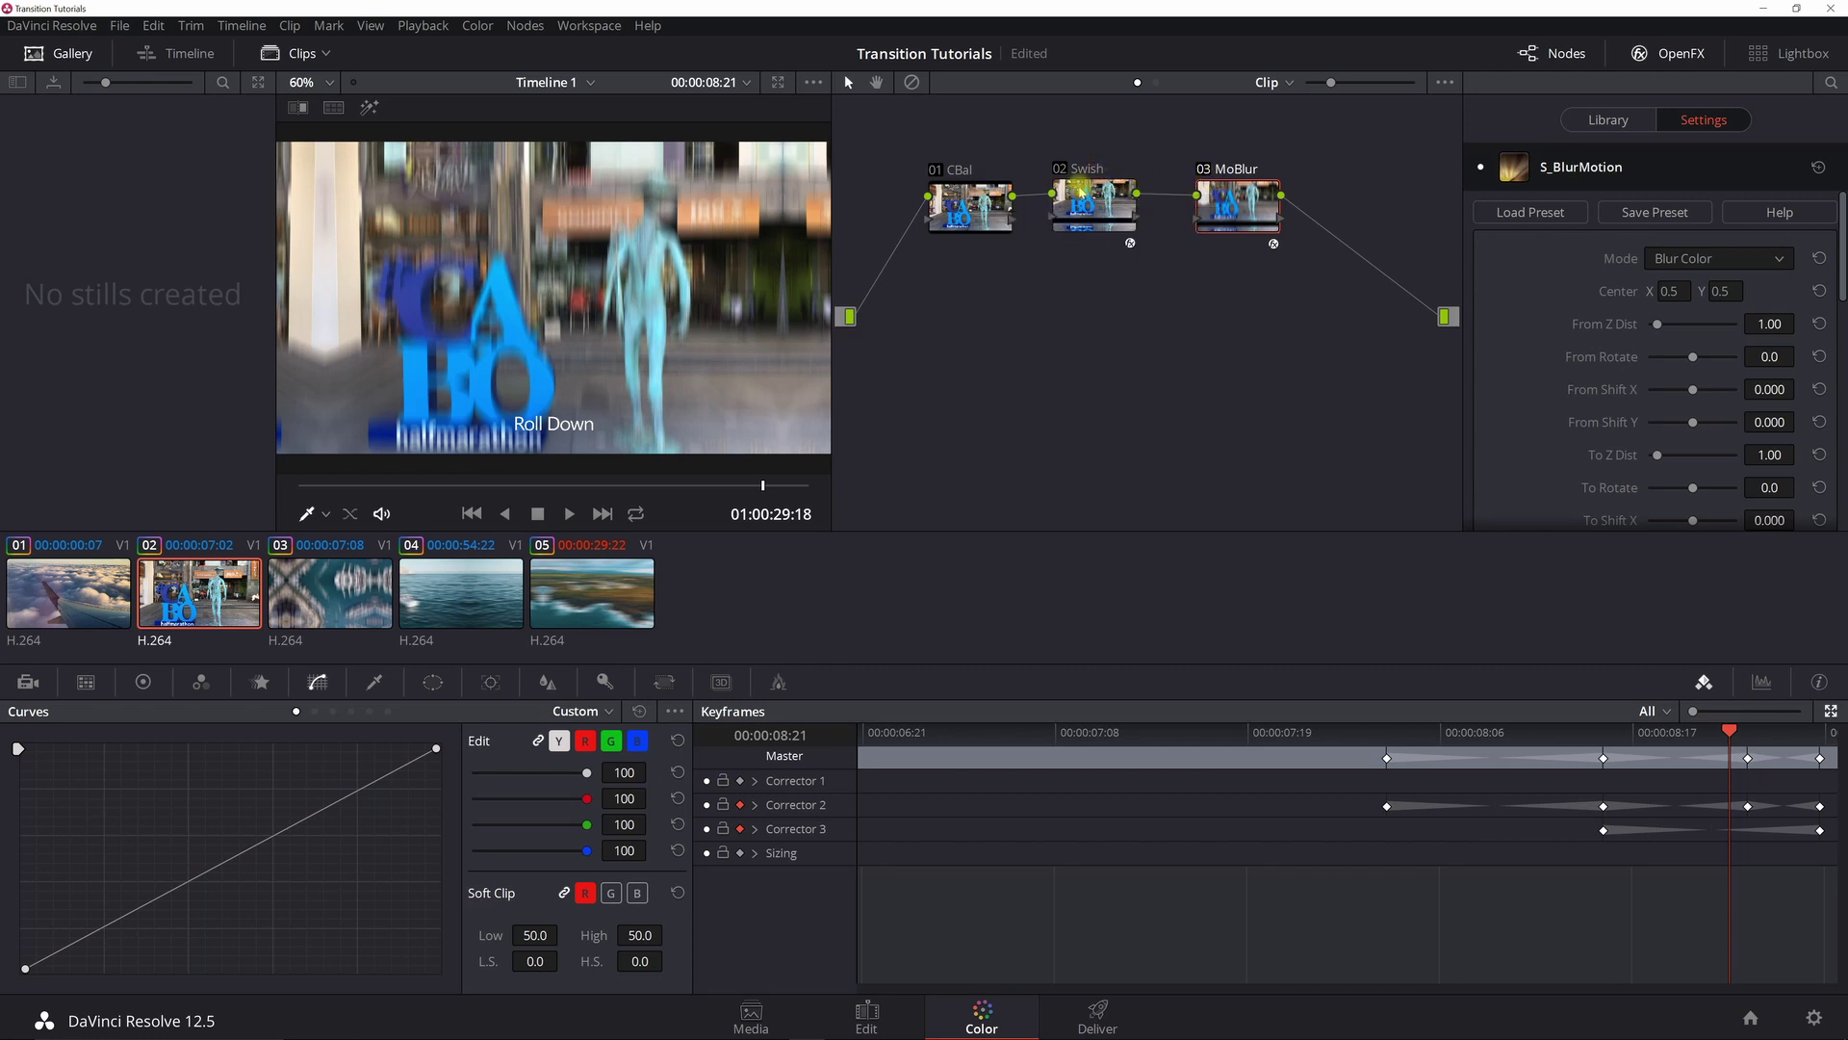
click(1080, 190)
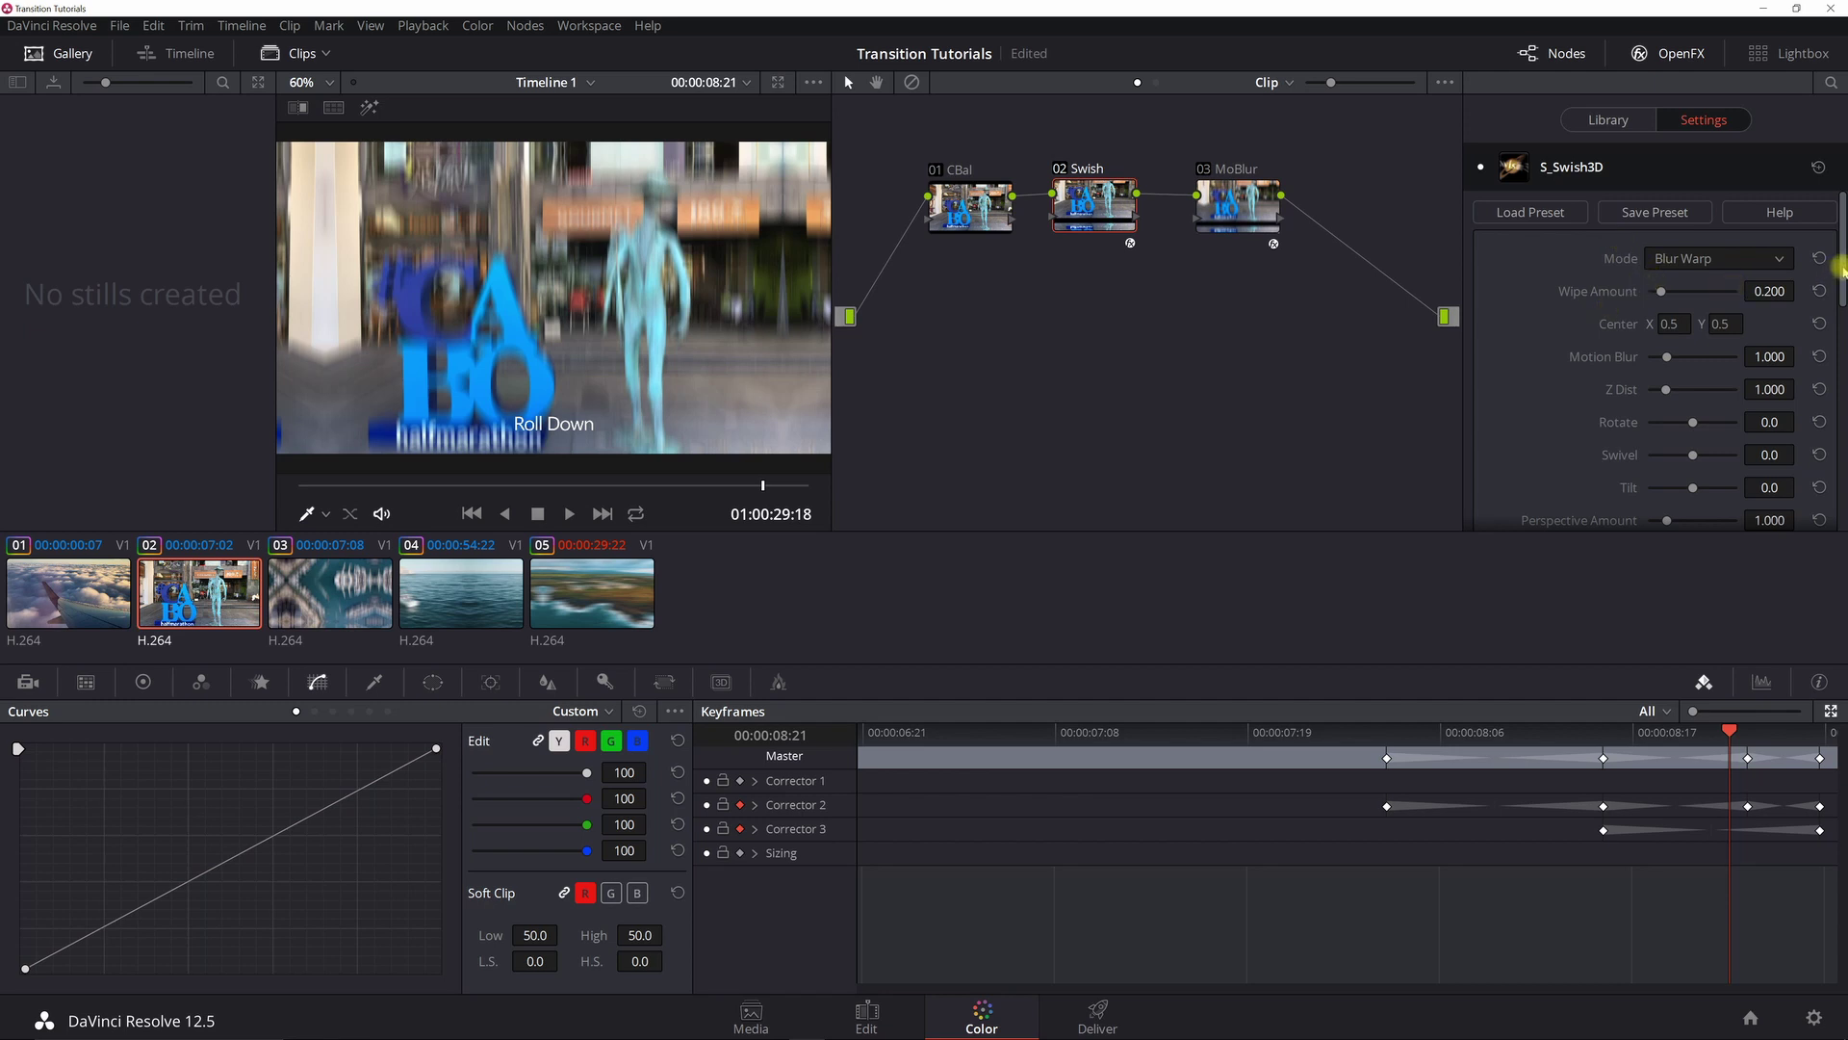
drag(1841, 269, 1839, 453)
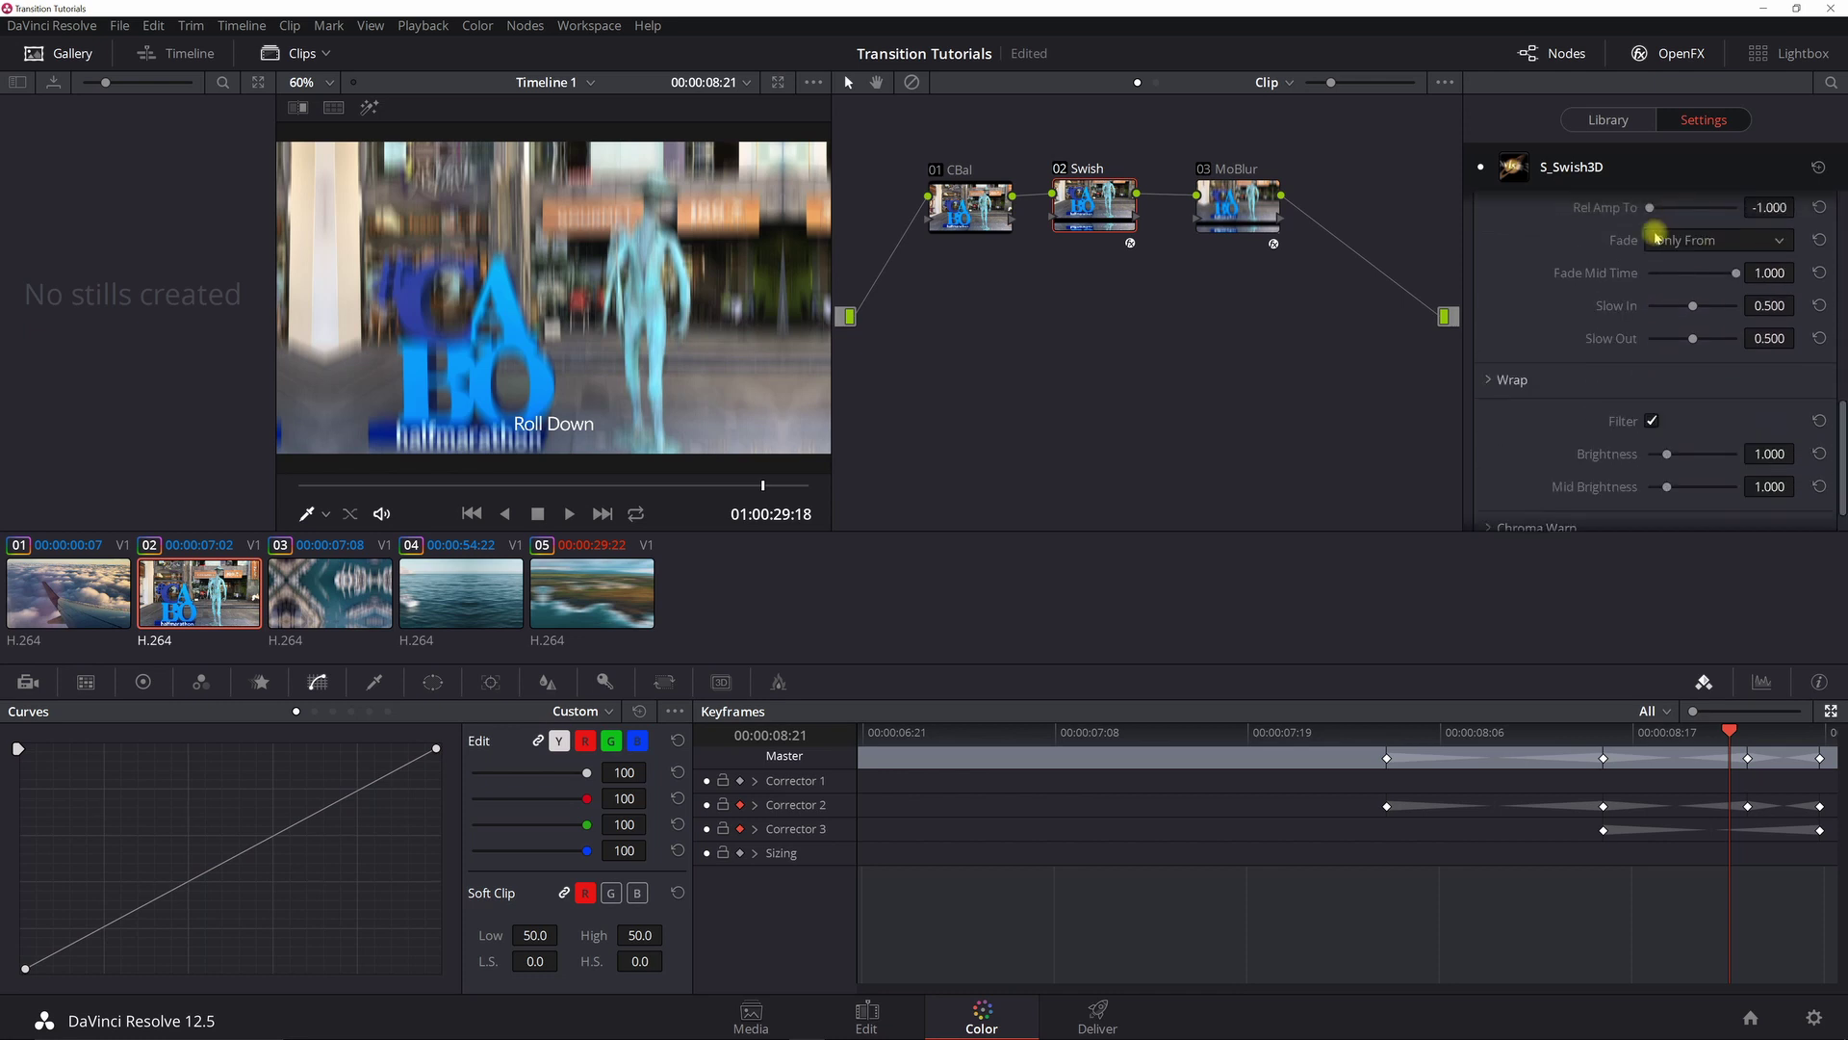
click(1686, 241)
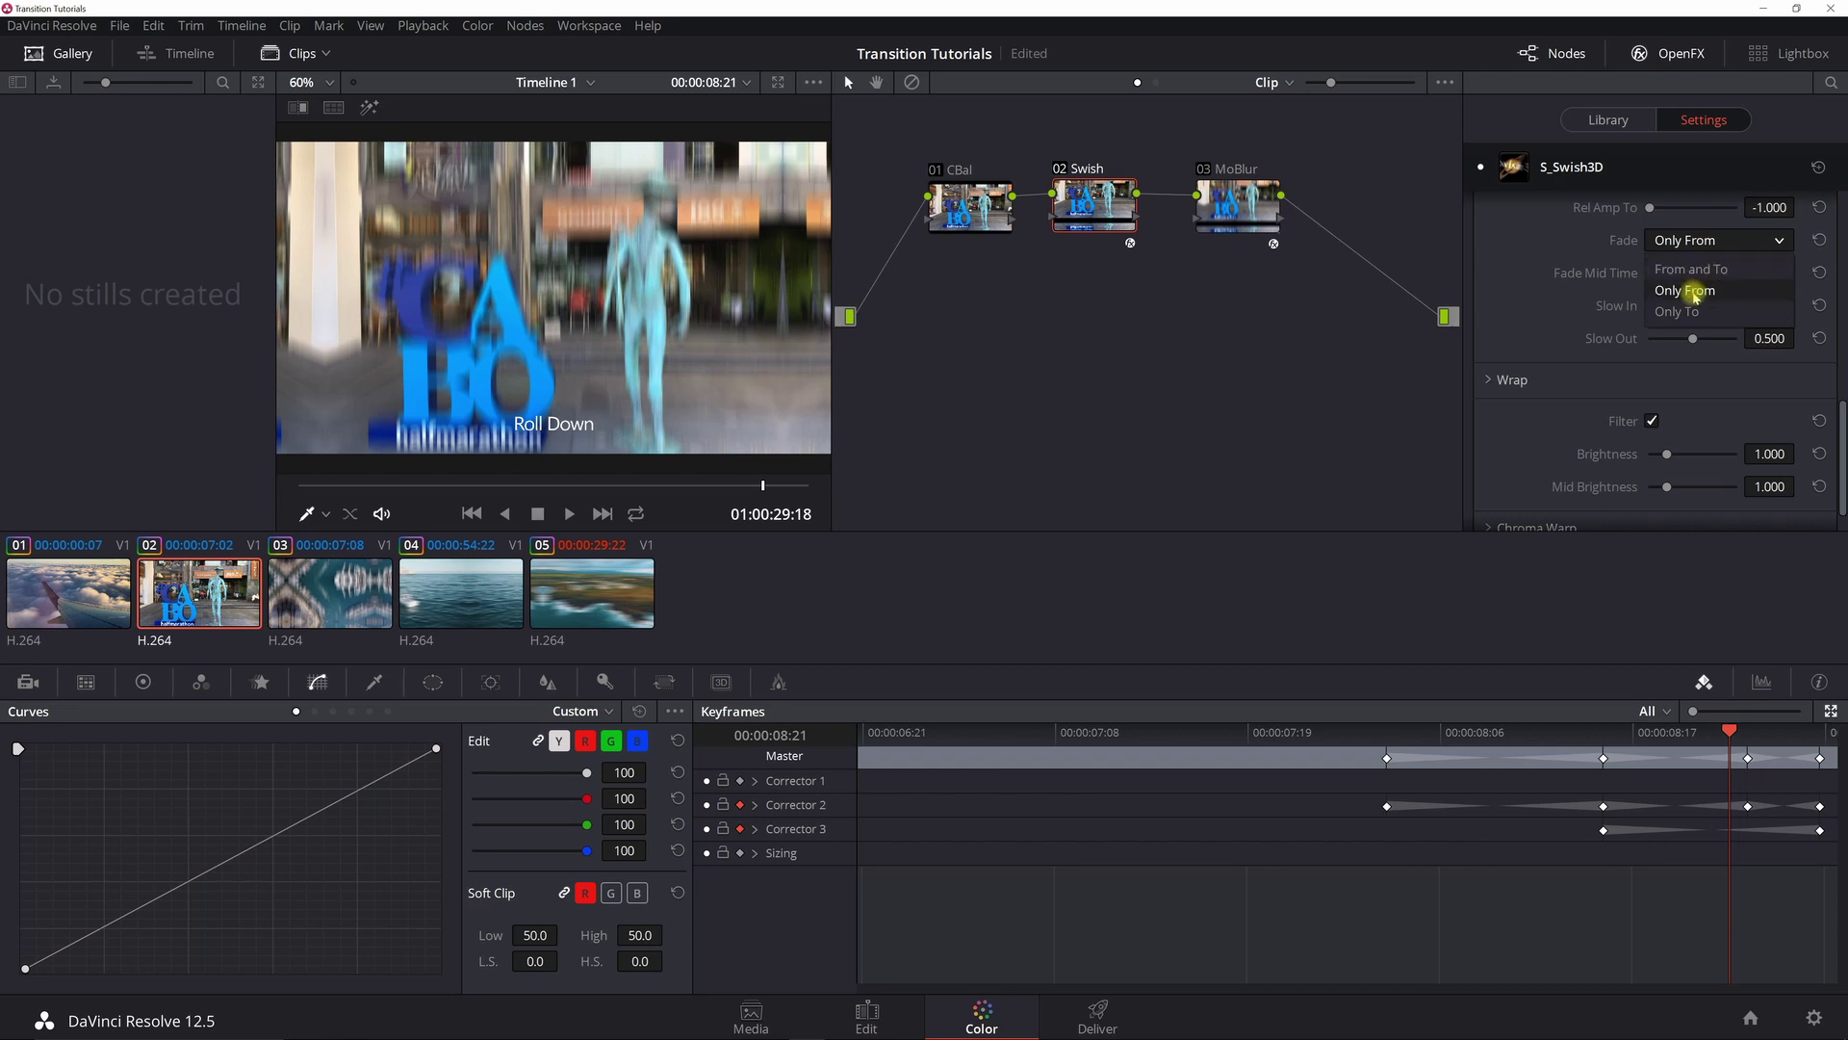
click(1696, 290)
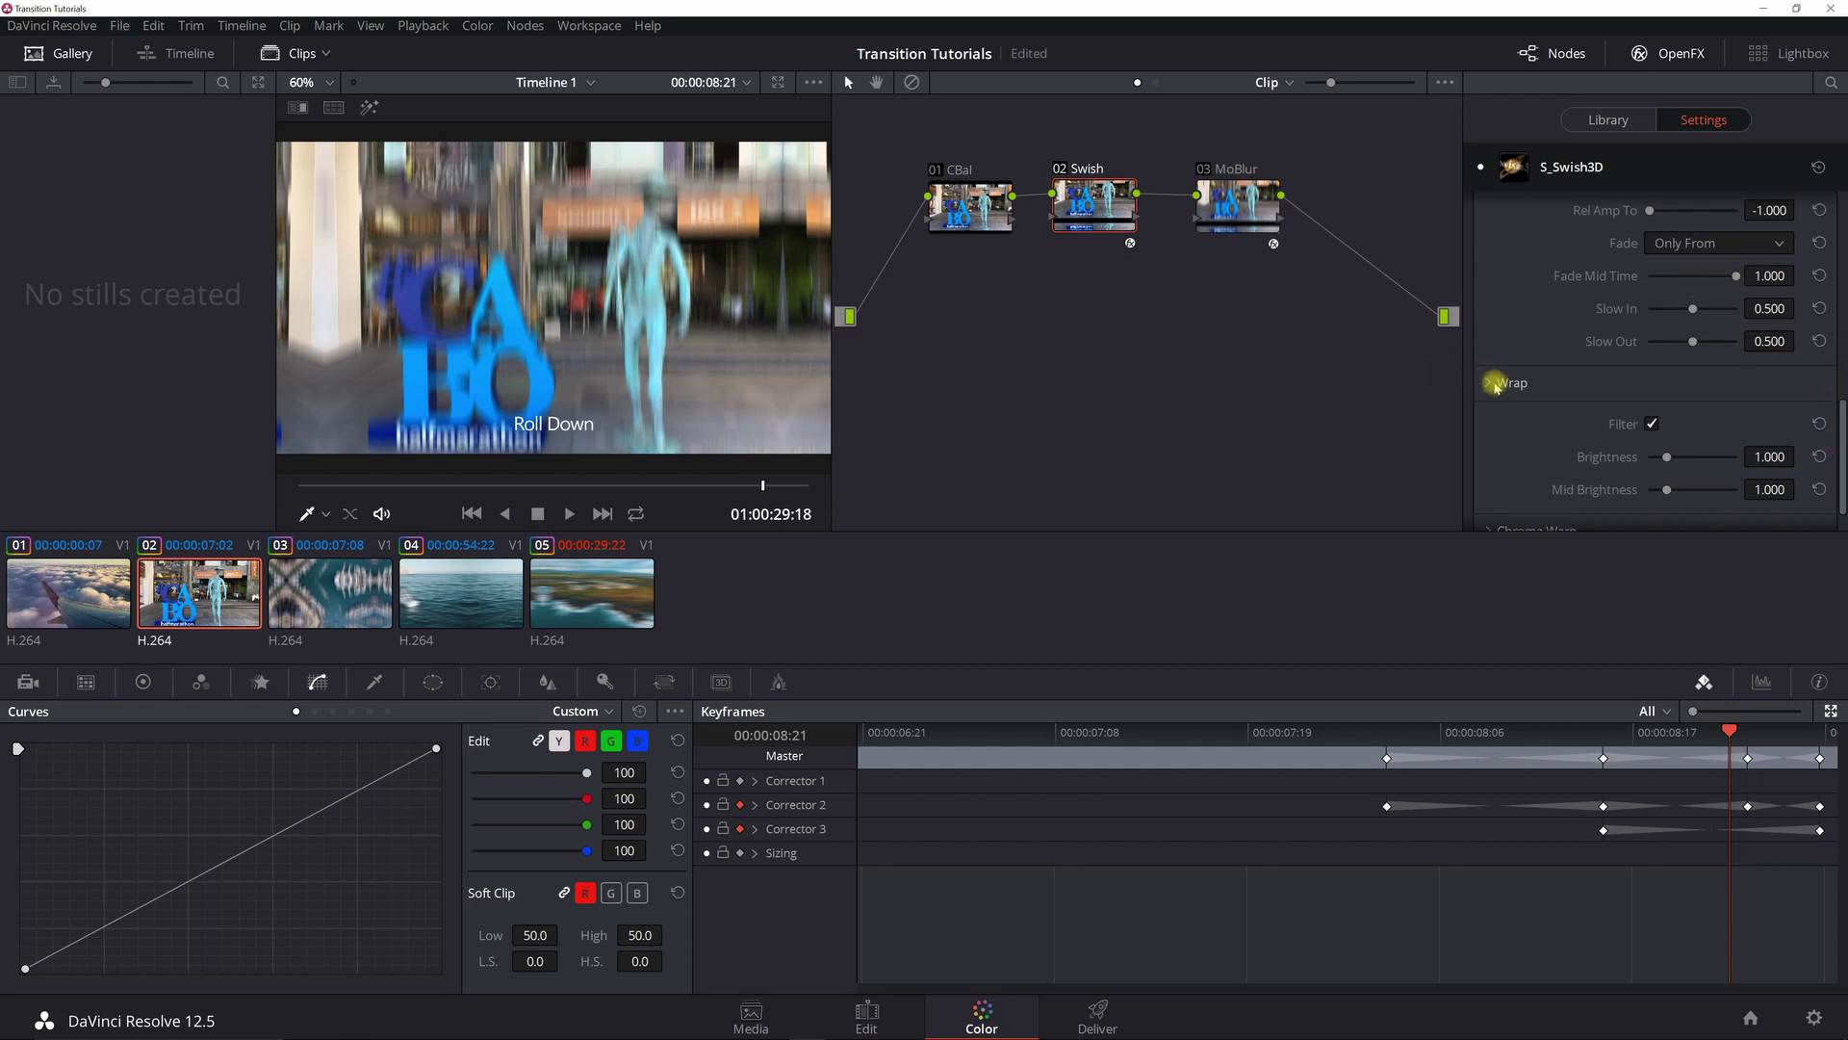
- Expand the Wrap group of S_Swish3D and review its X and Y wrap options
click(1493, 384)
scroll(1493, 385, down, 1)
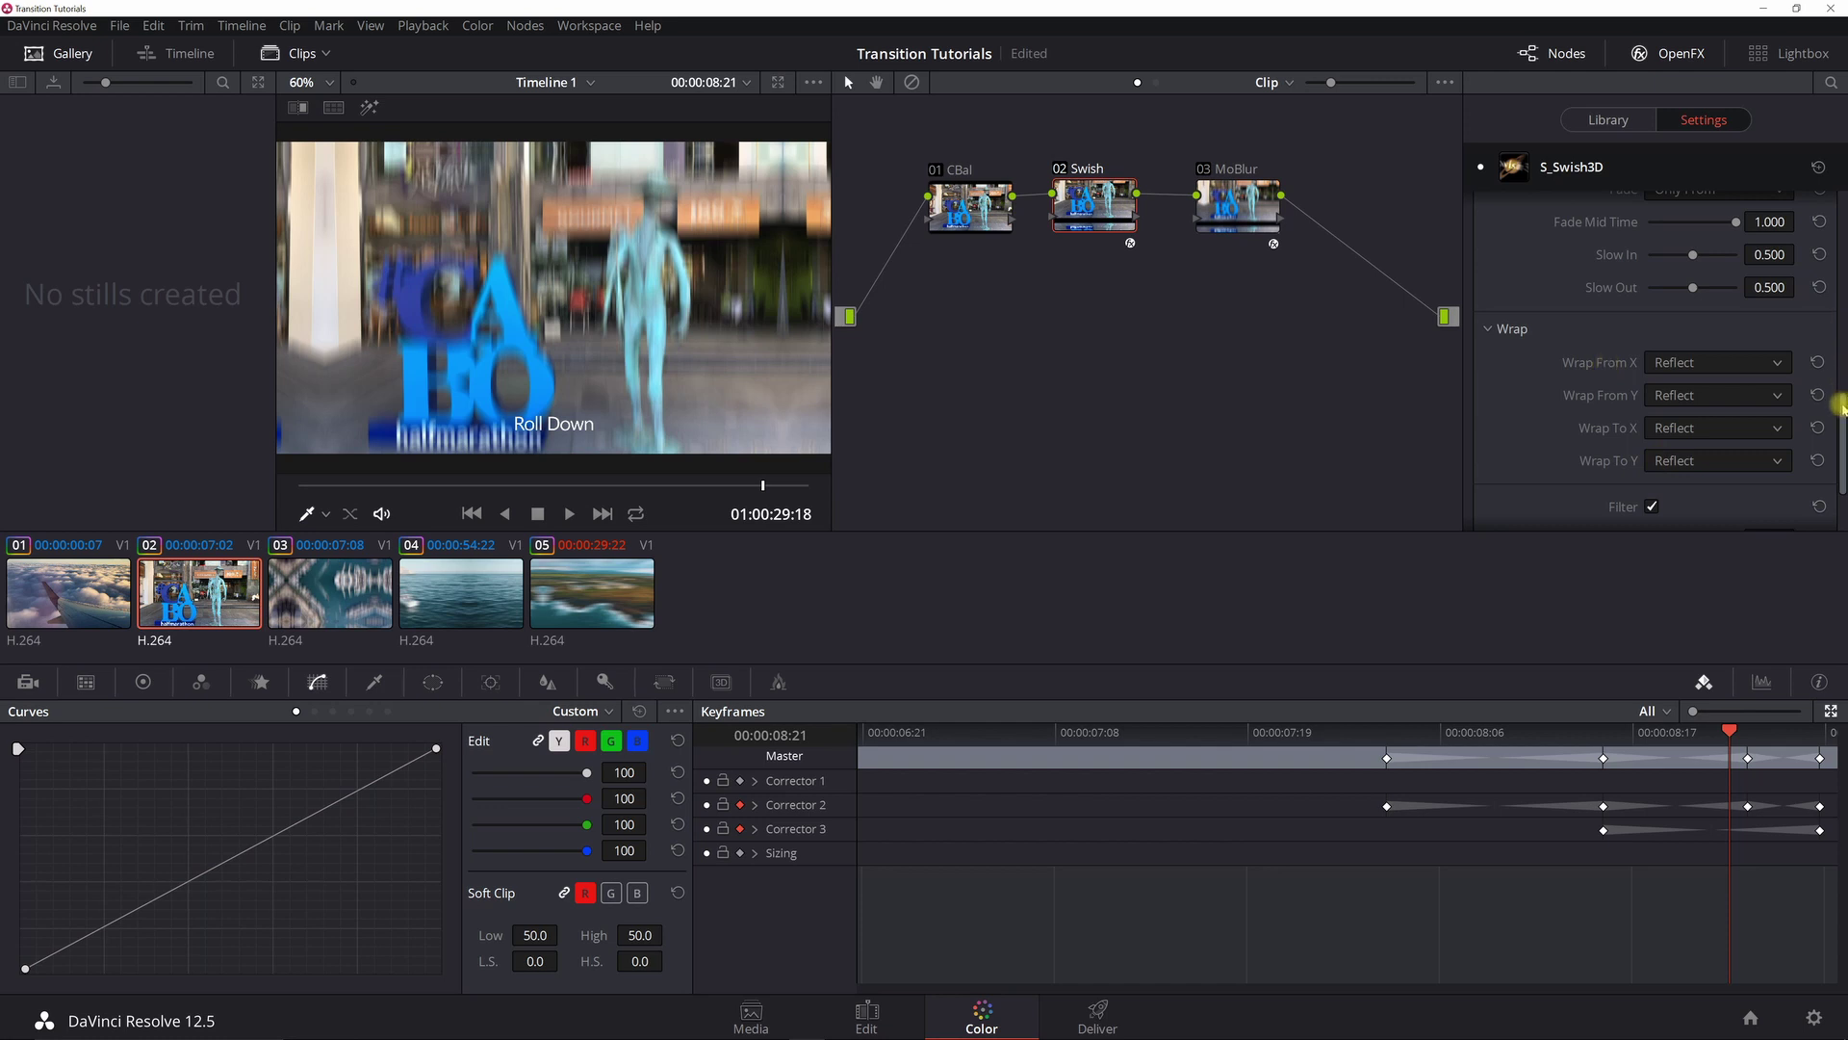
drag(1839, 399, 1842, 185)
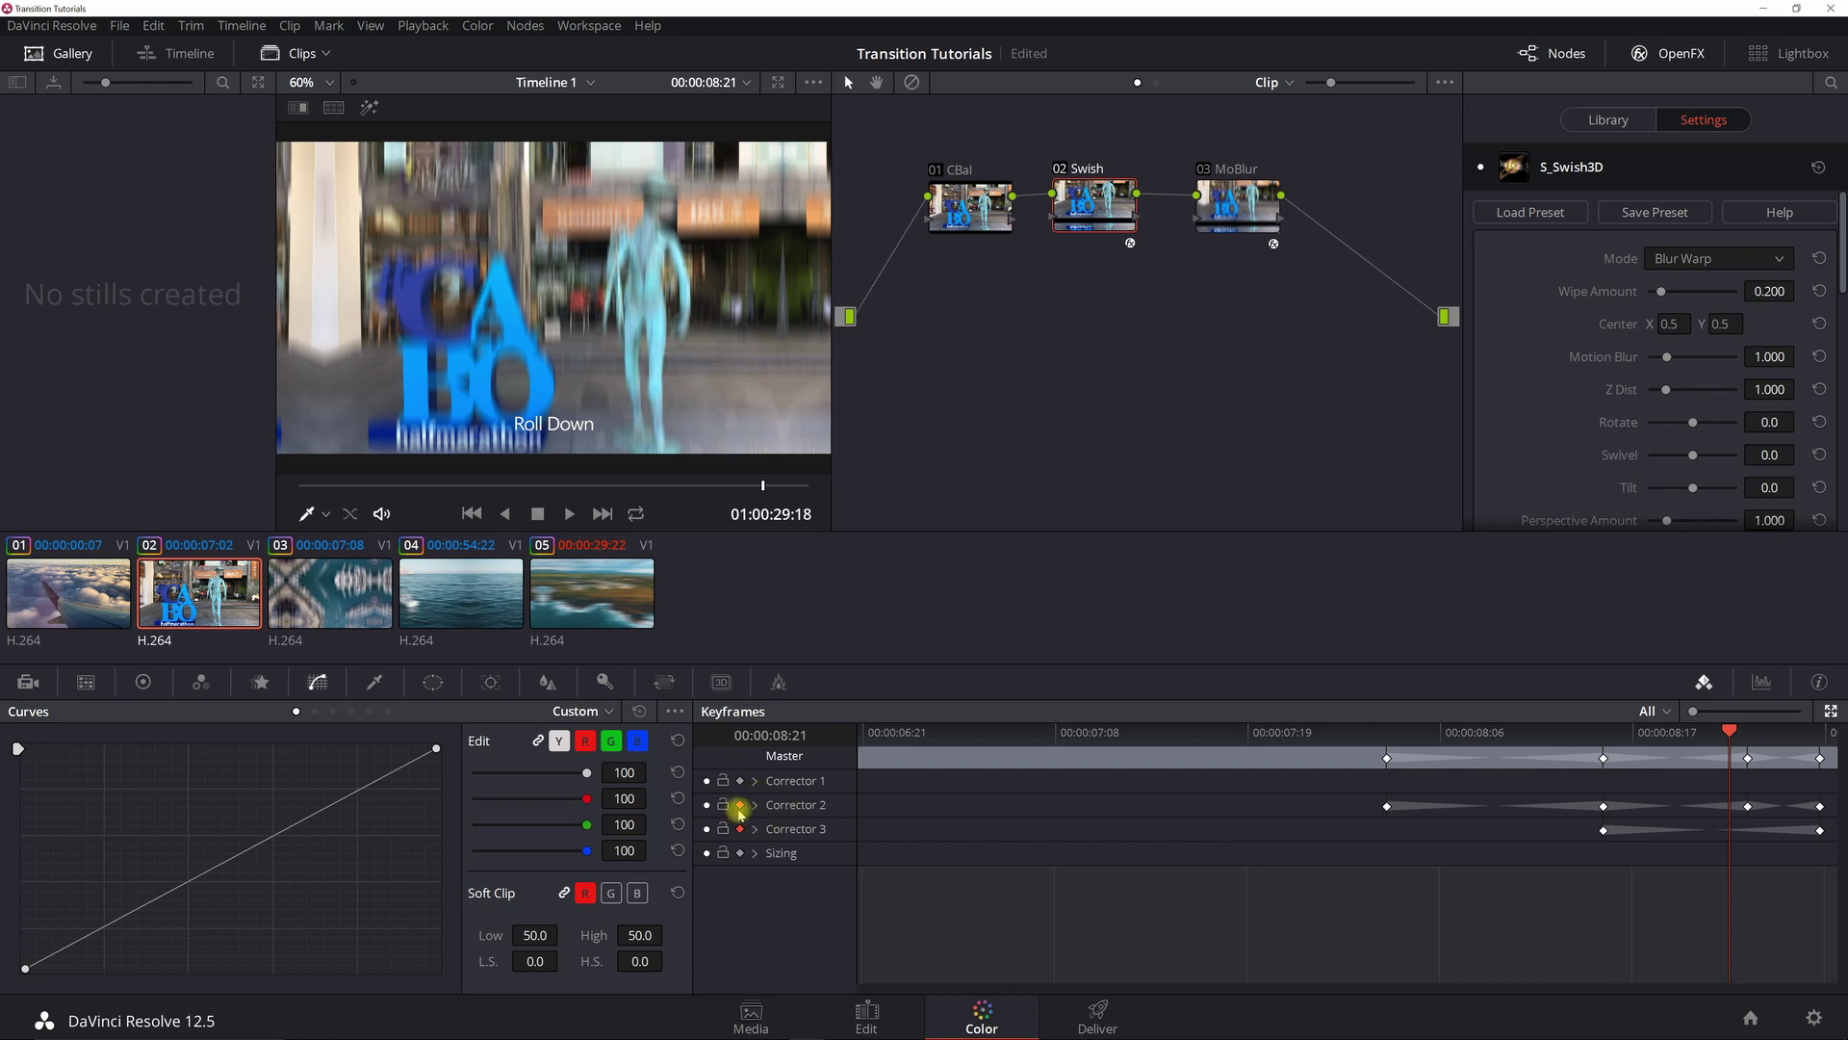
- Go to the last Swish keyframe at 00:00:09:02 and review its Wipe Amount and Shift Y values
click(1820, 736)
key(Left)
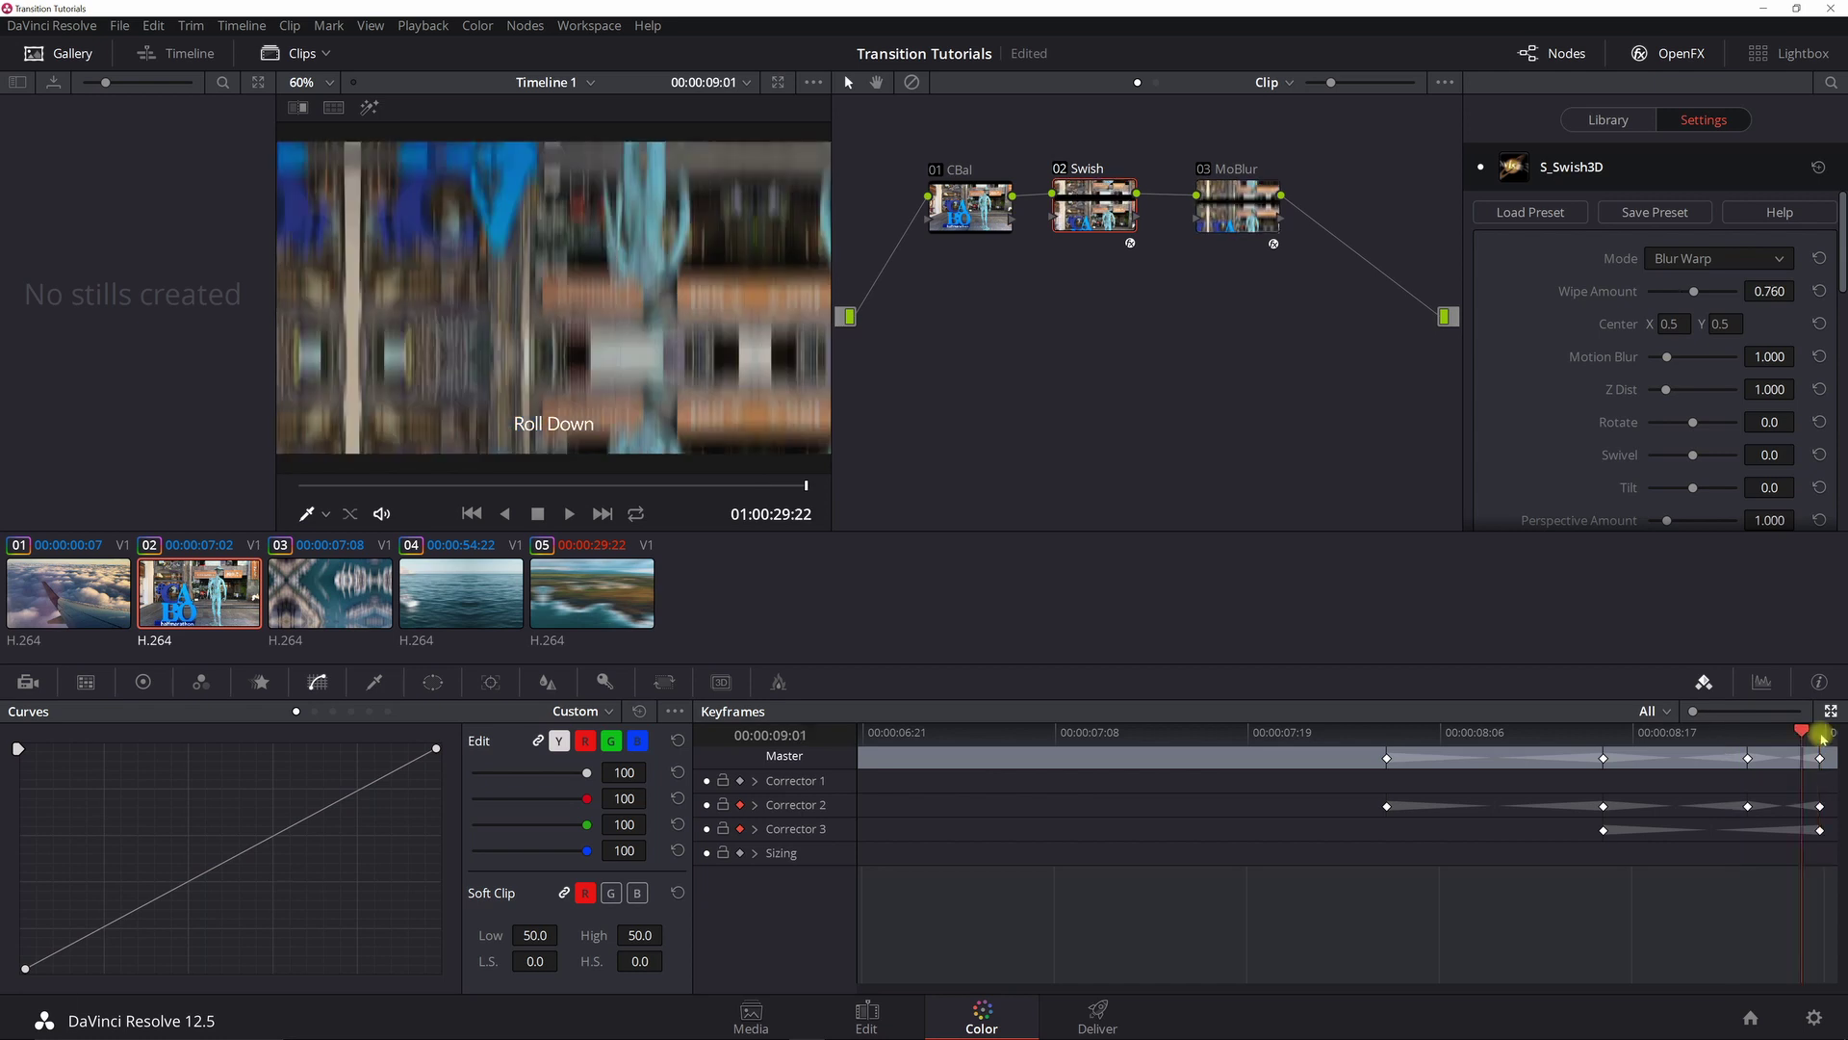
key(Right)
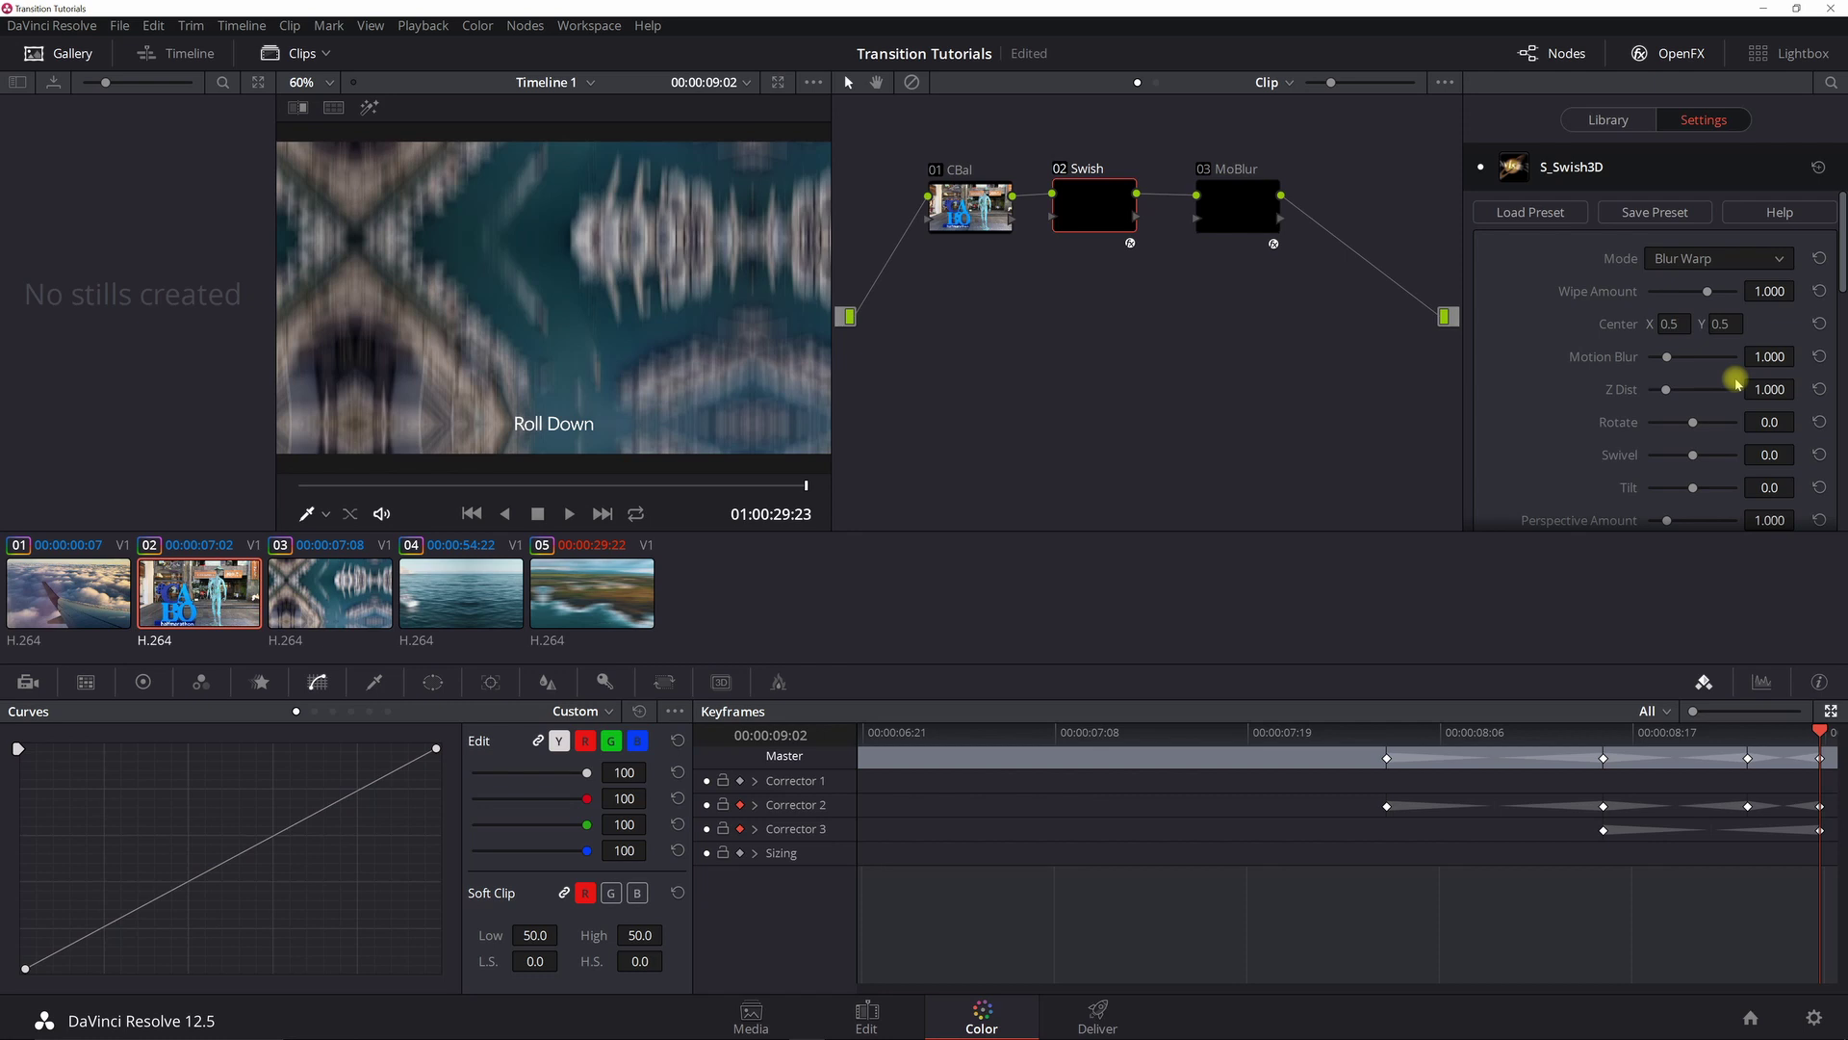
scroll(1692, 392, down, 1)
scroll(1691, 392, up, 1)
scroll(1759, 296, down, 3)
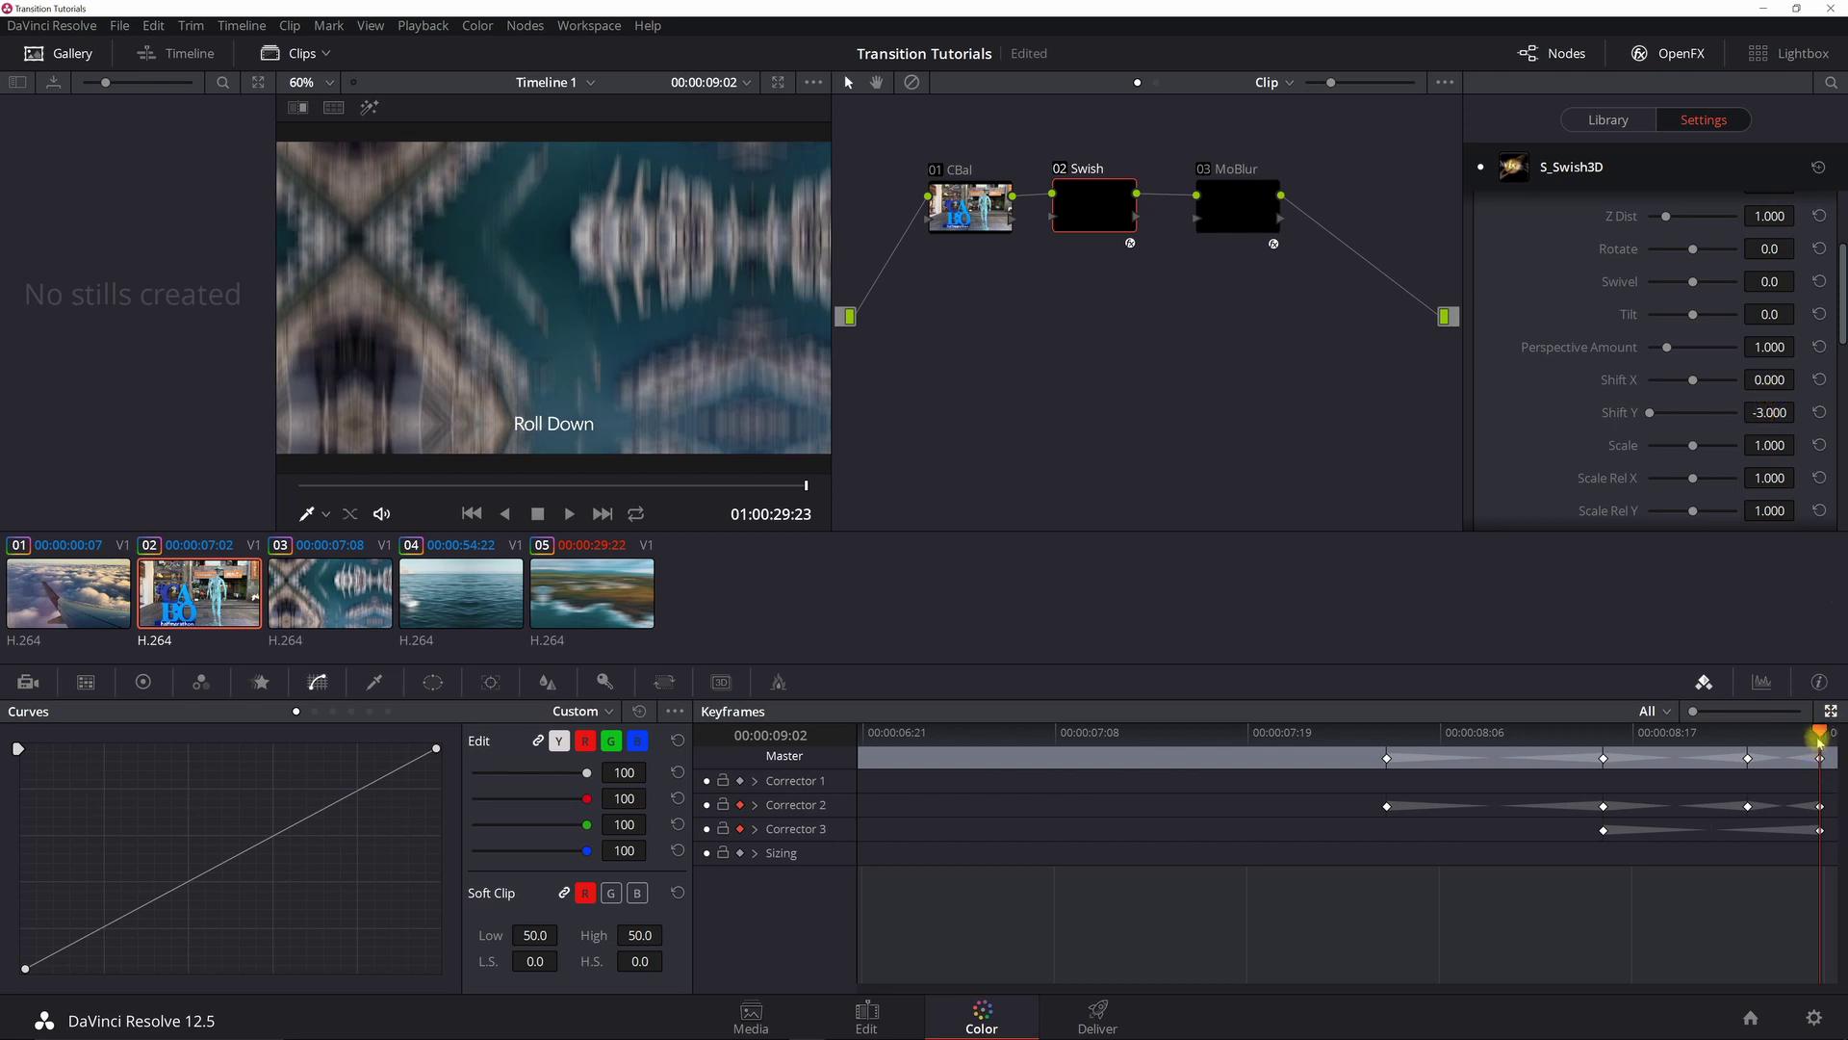
- Step back to the Swish keyframe at 00:00:08:22 and check its Wipe Amount
key(Left)
key(Left)
key(Left)
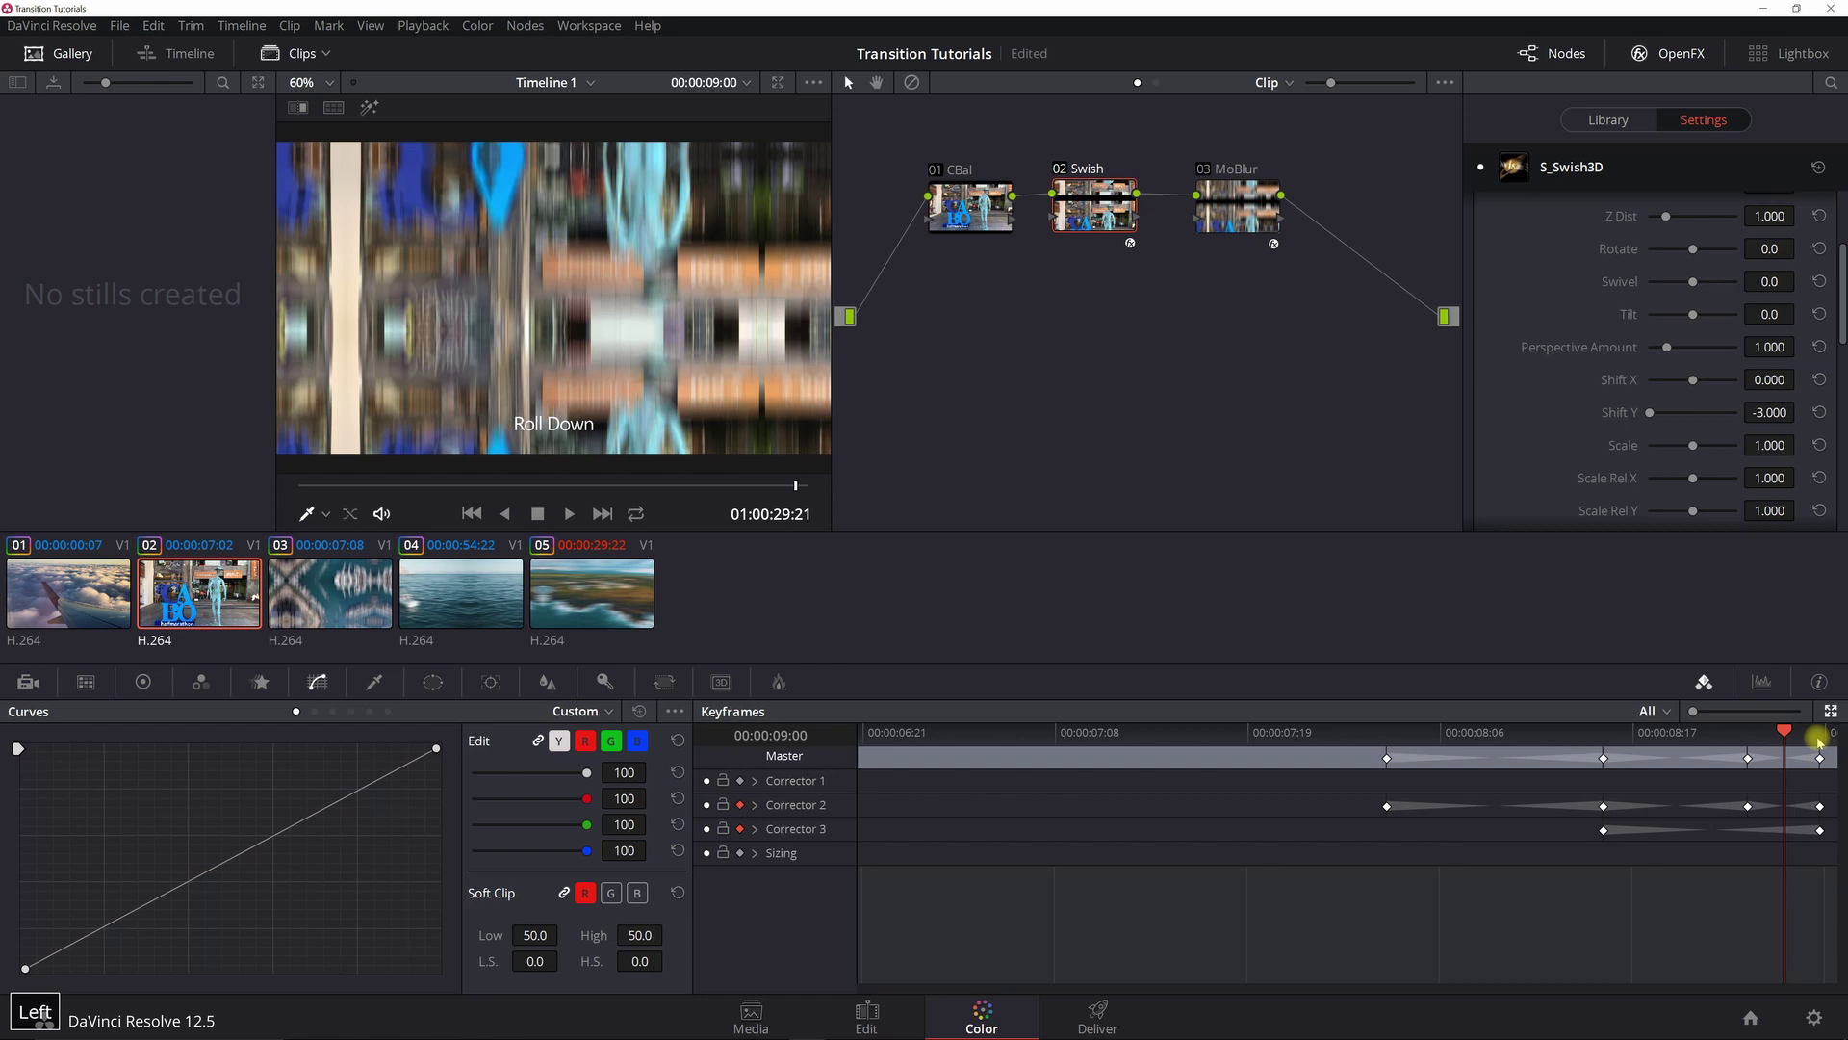
key(Left)
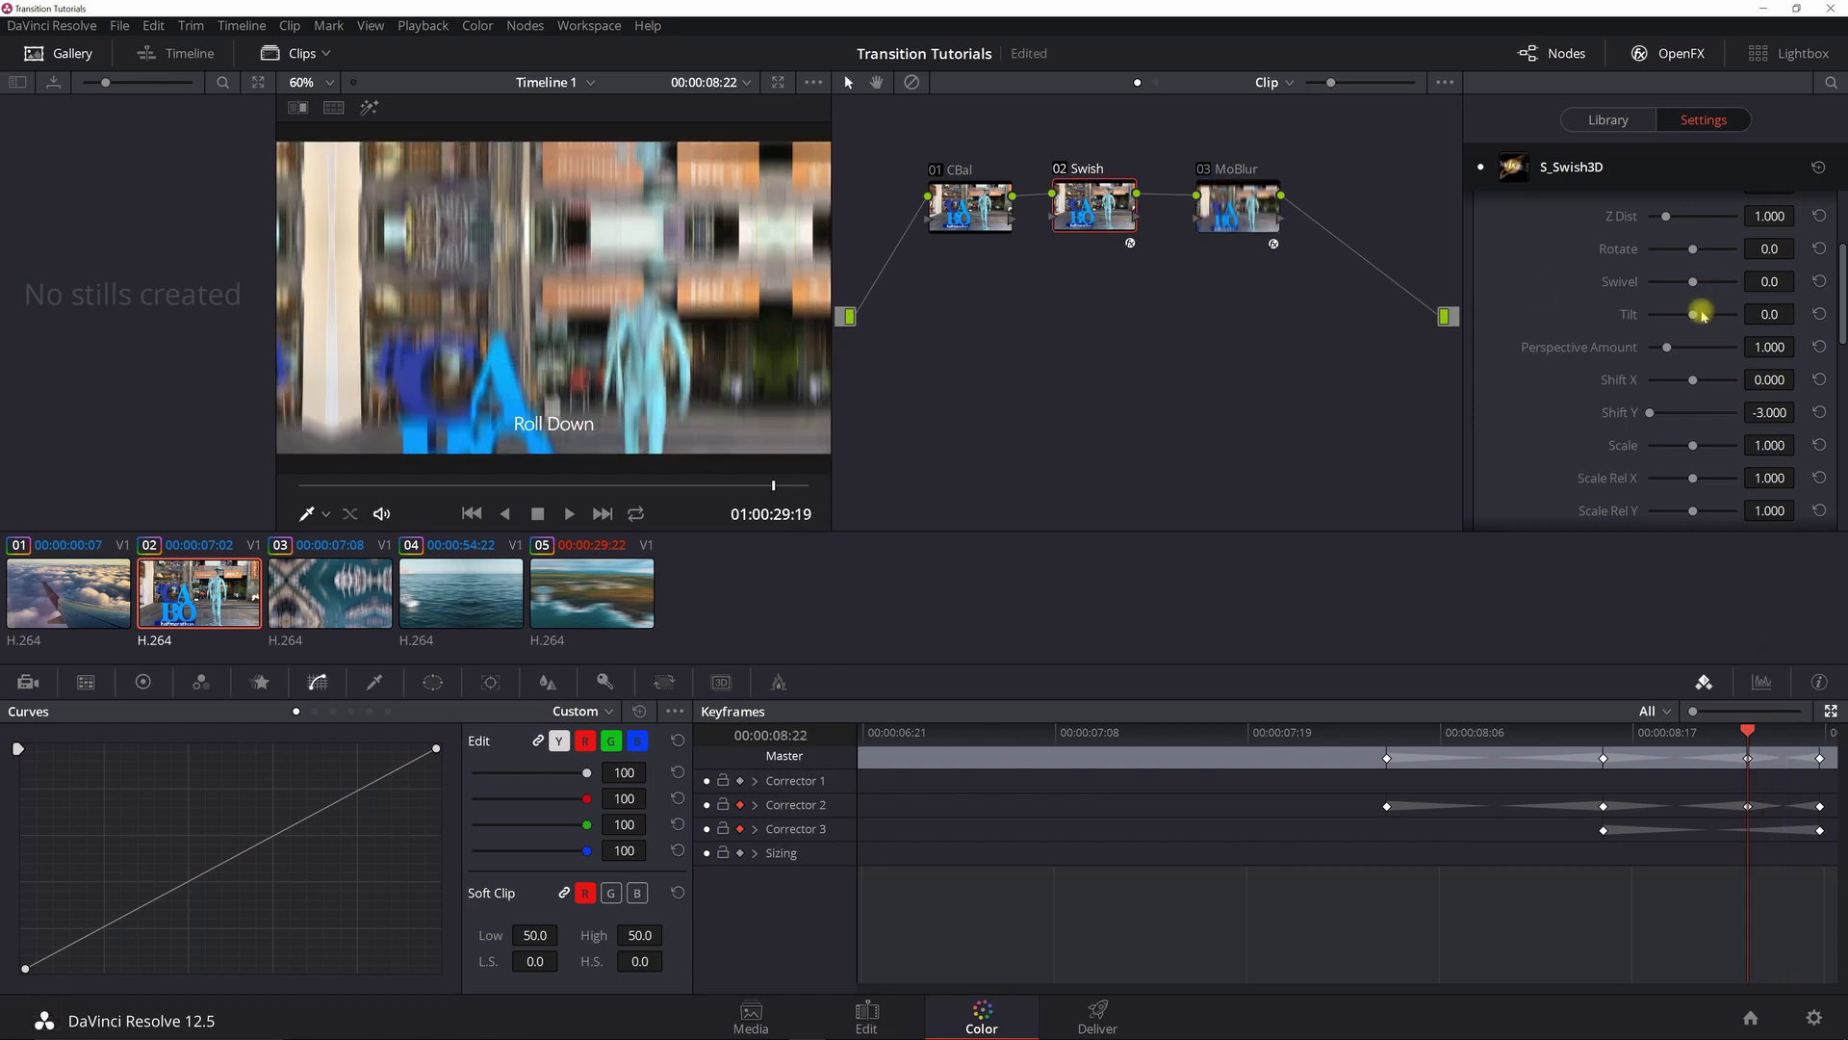
scroll(1702, 315, up, 3)
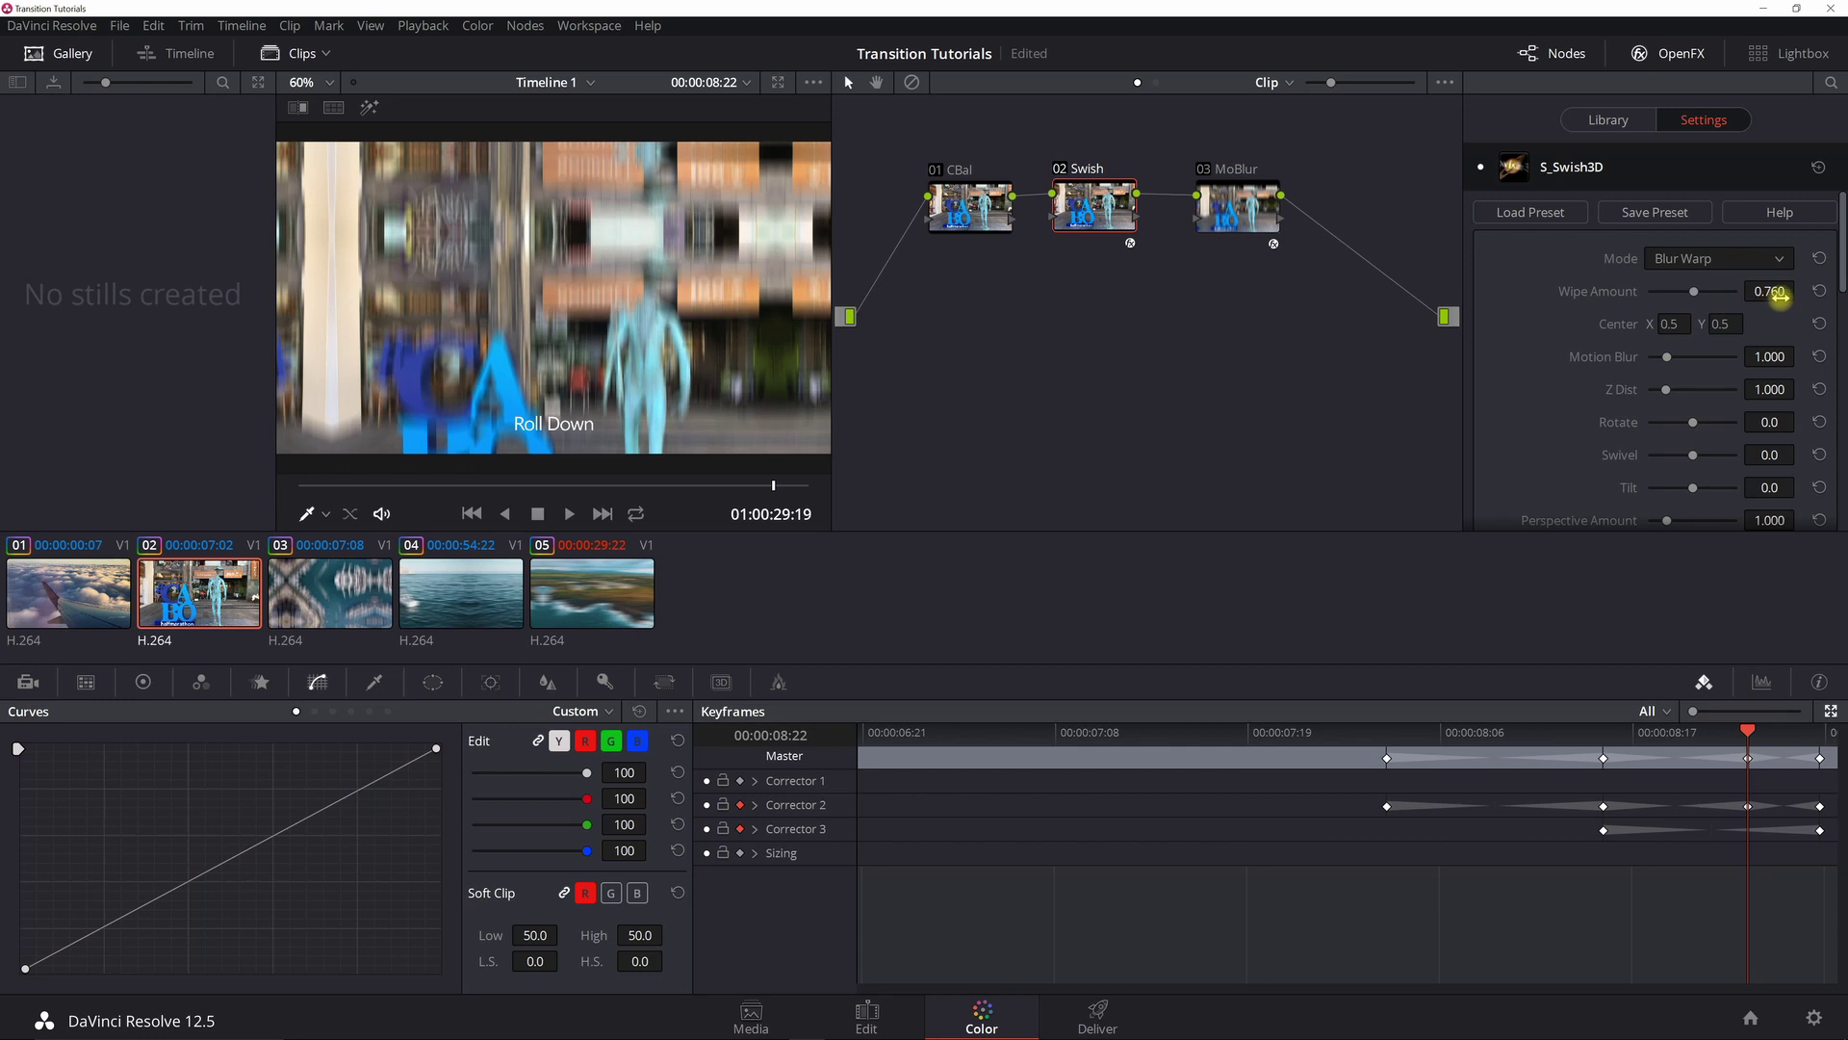
- Step back frame by frame to the Swish keyframe at 00:00:08:14 and check its Wipe Amount
key(Left)
key(Left)
key(Left)
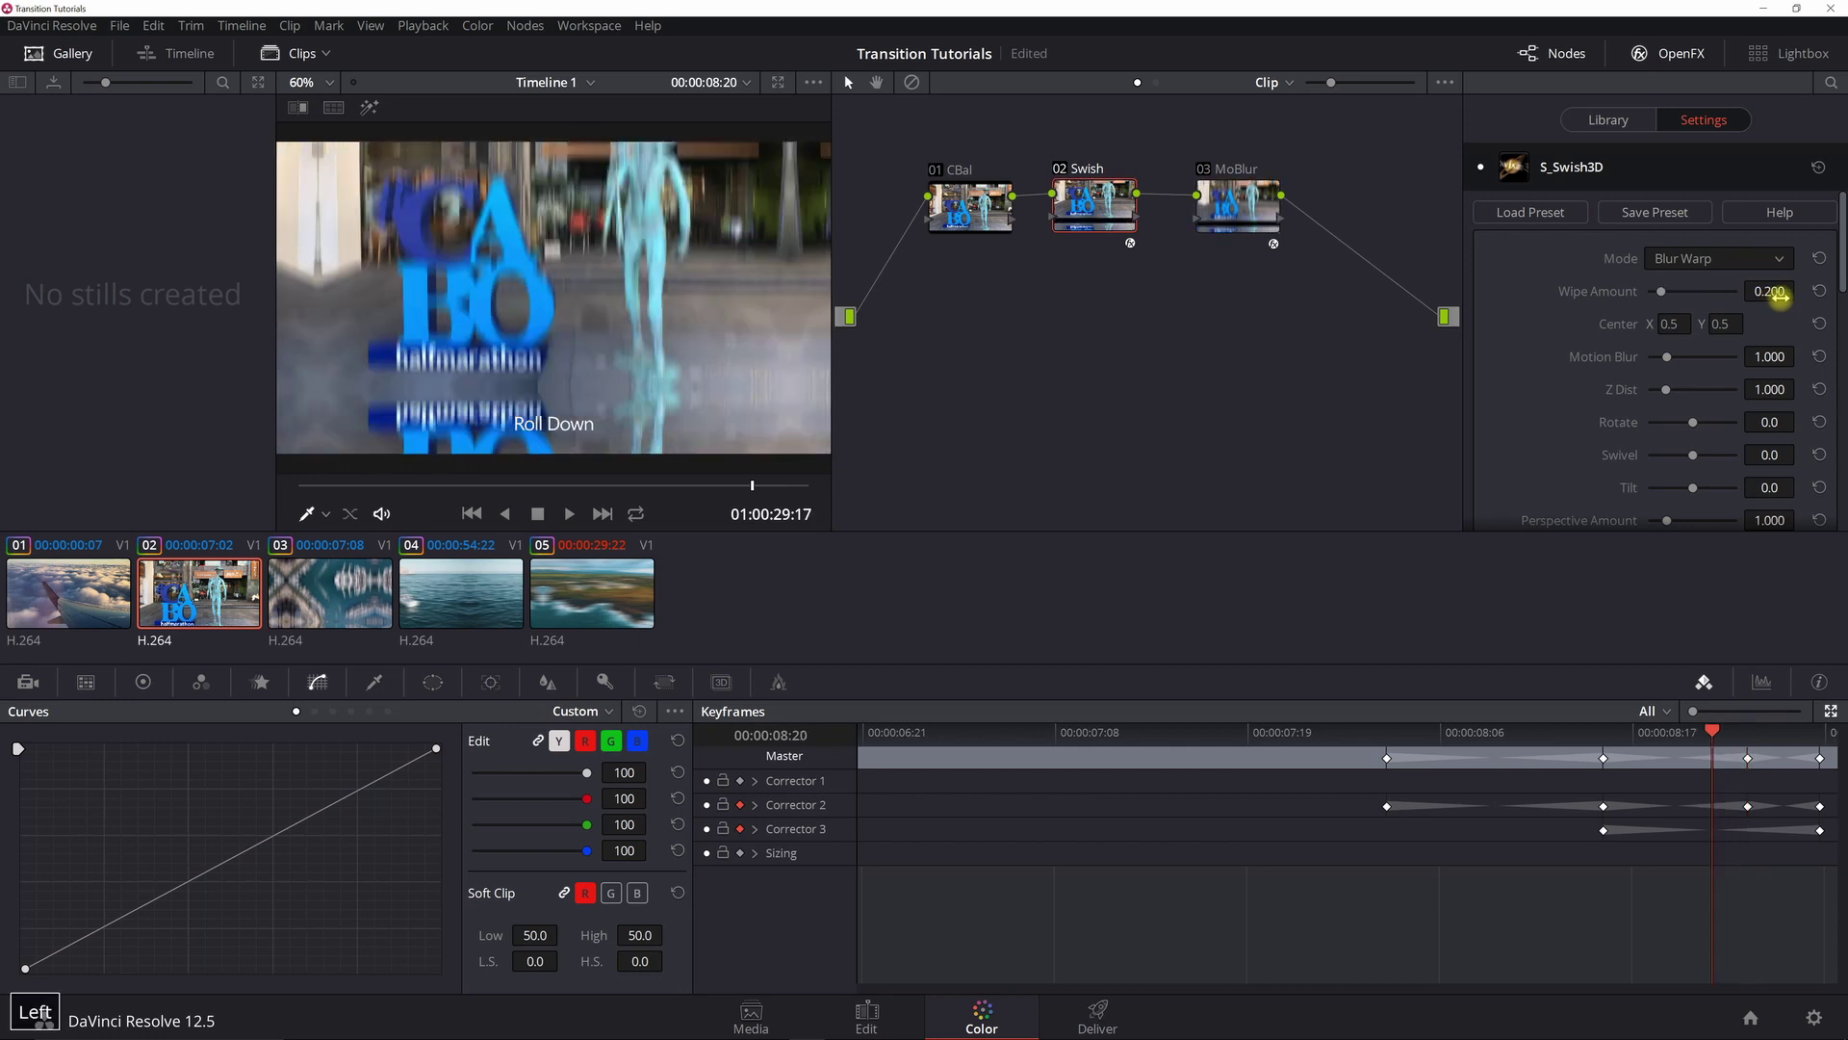
key(Left)
key(Left)
key(Left)
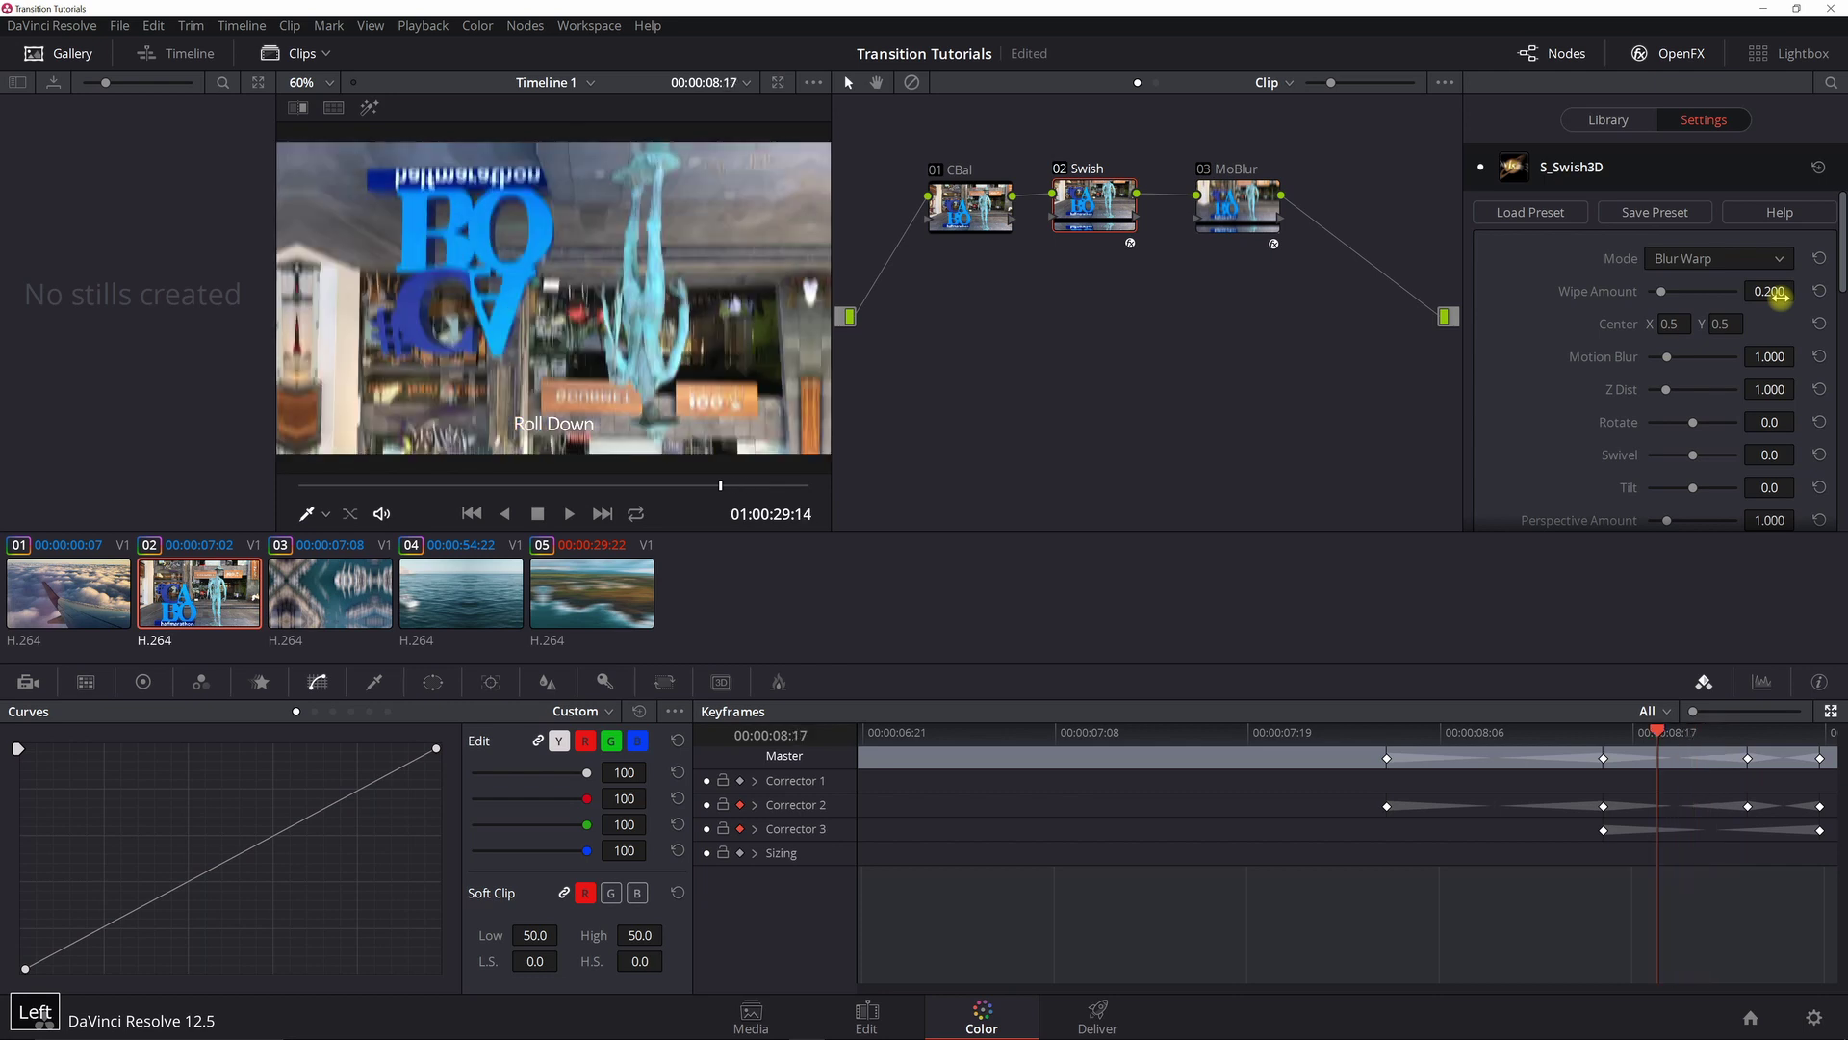
key(Left)
key(Left)
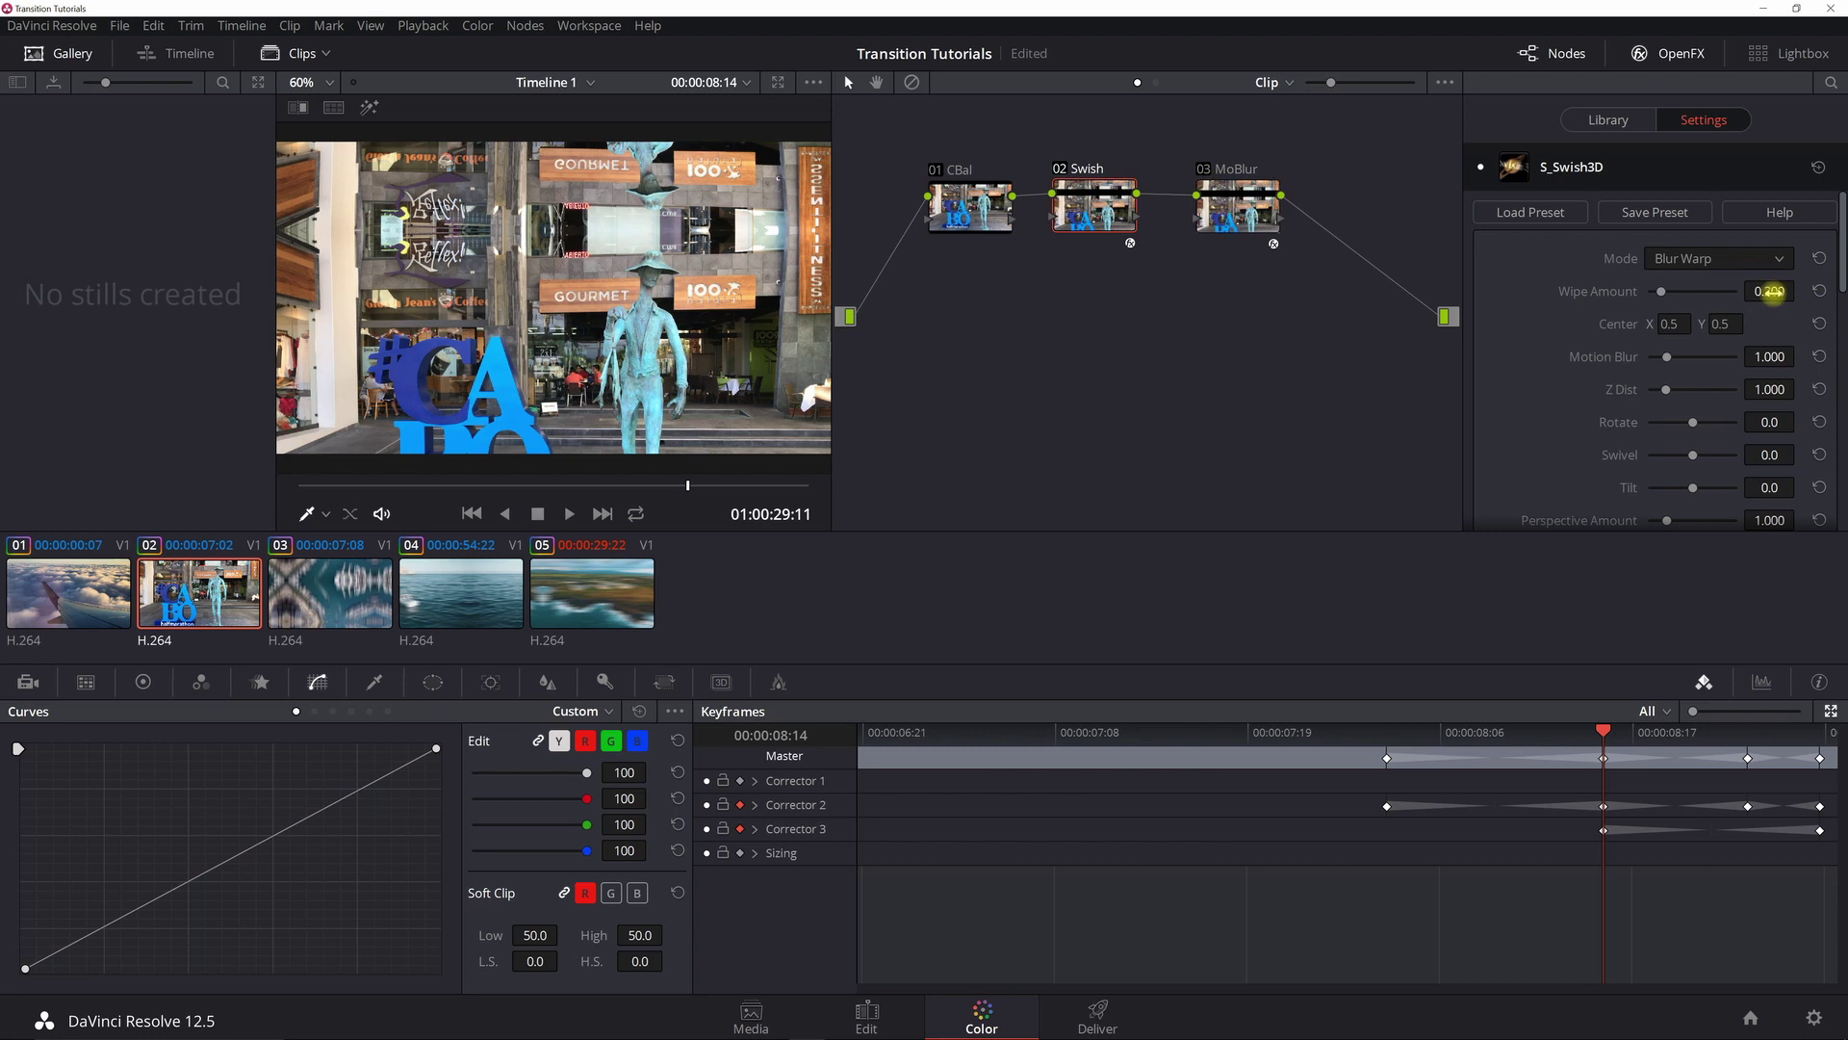
- Step back frame by frame to the first Swish keyframe at 00:00:08:02 and check its Wipe Amount
key(Left)
key(Left)
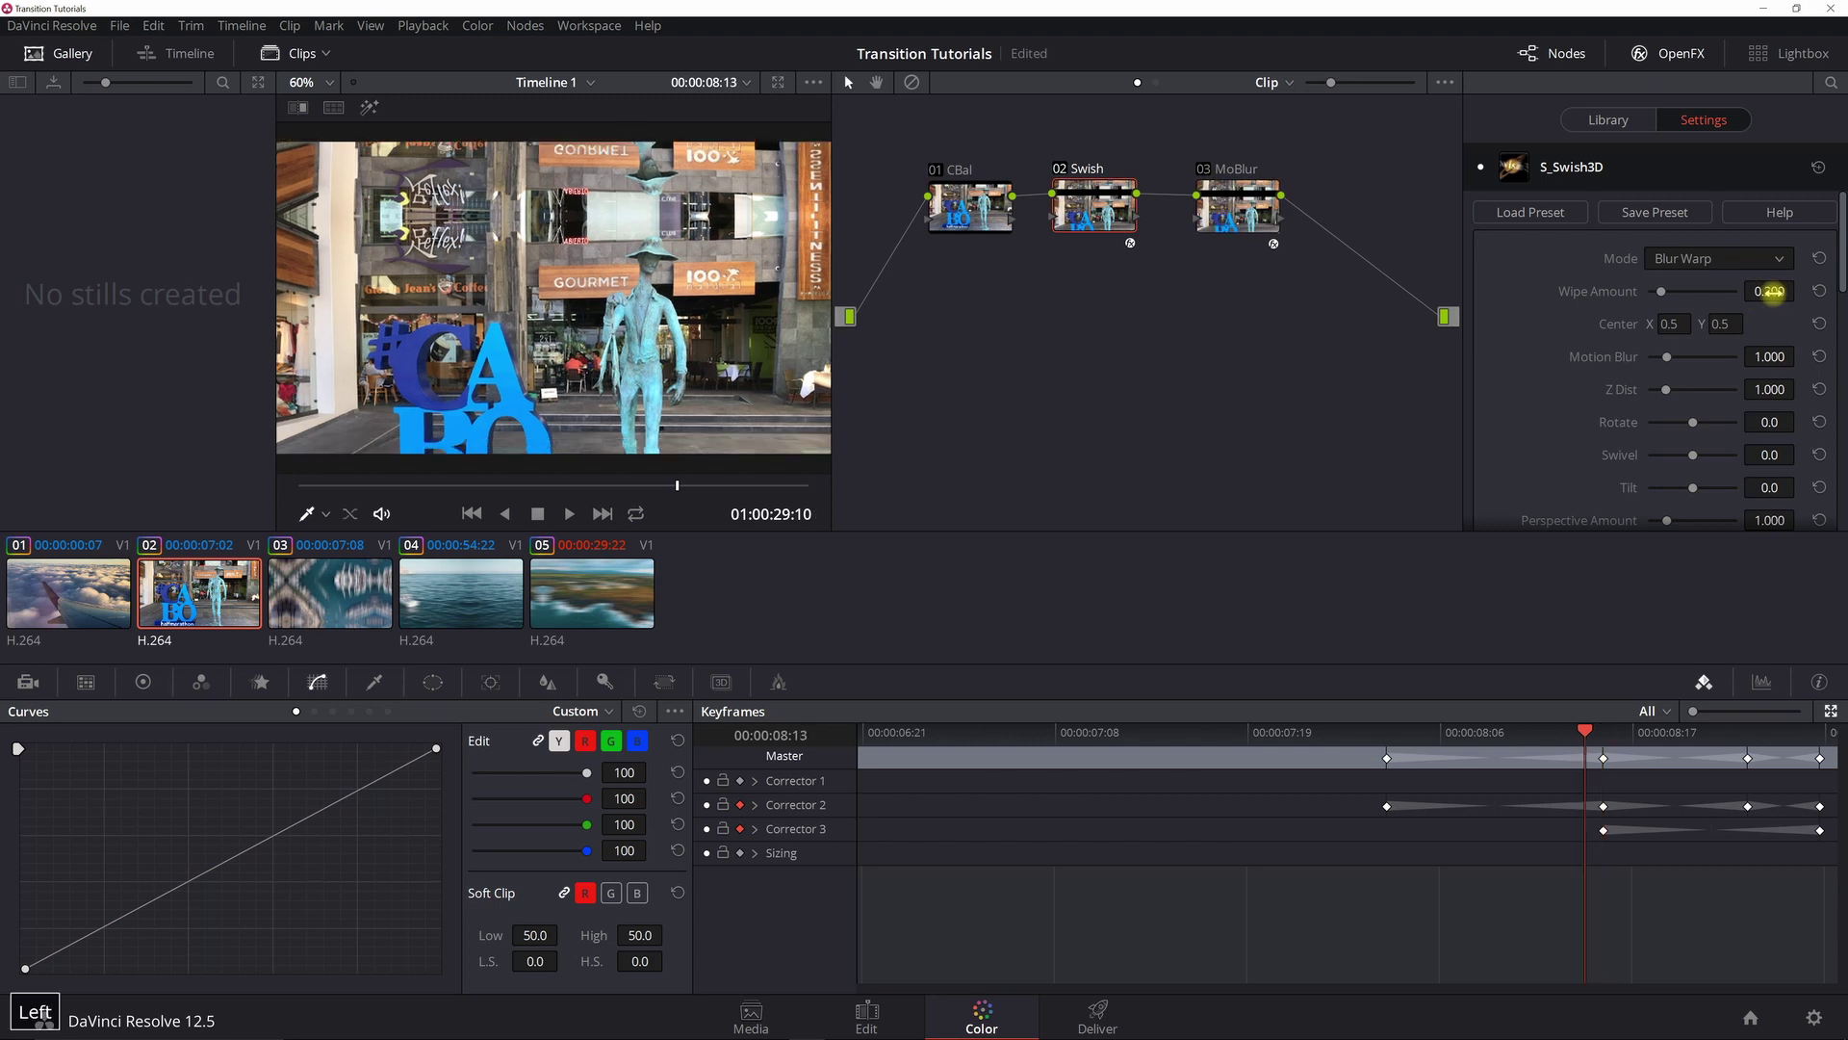
key(Left)
key(Left)
key(Left)
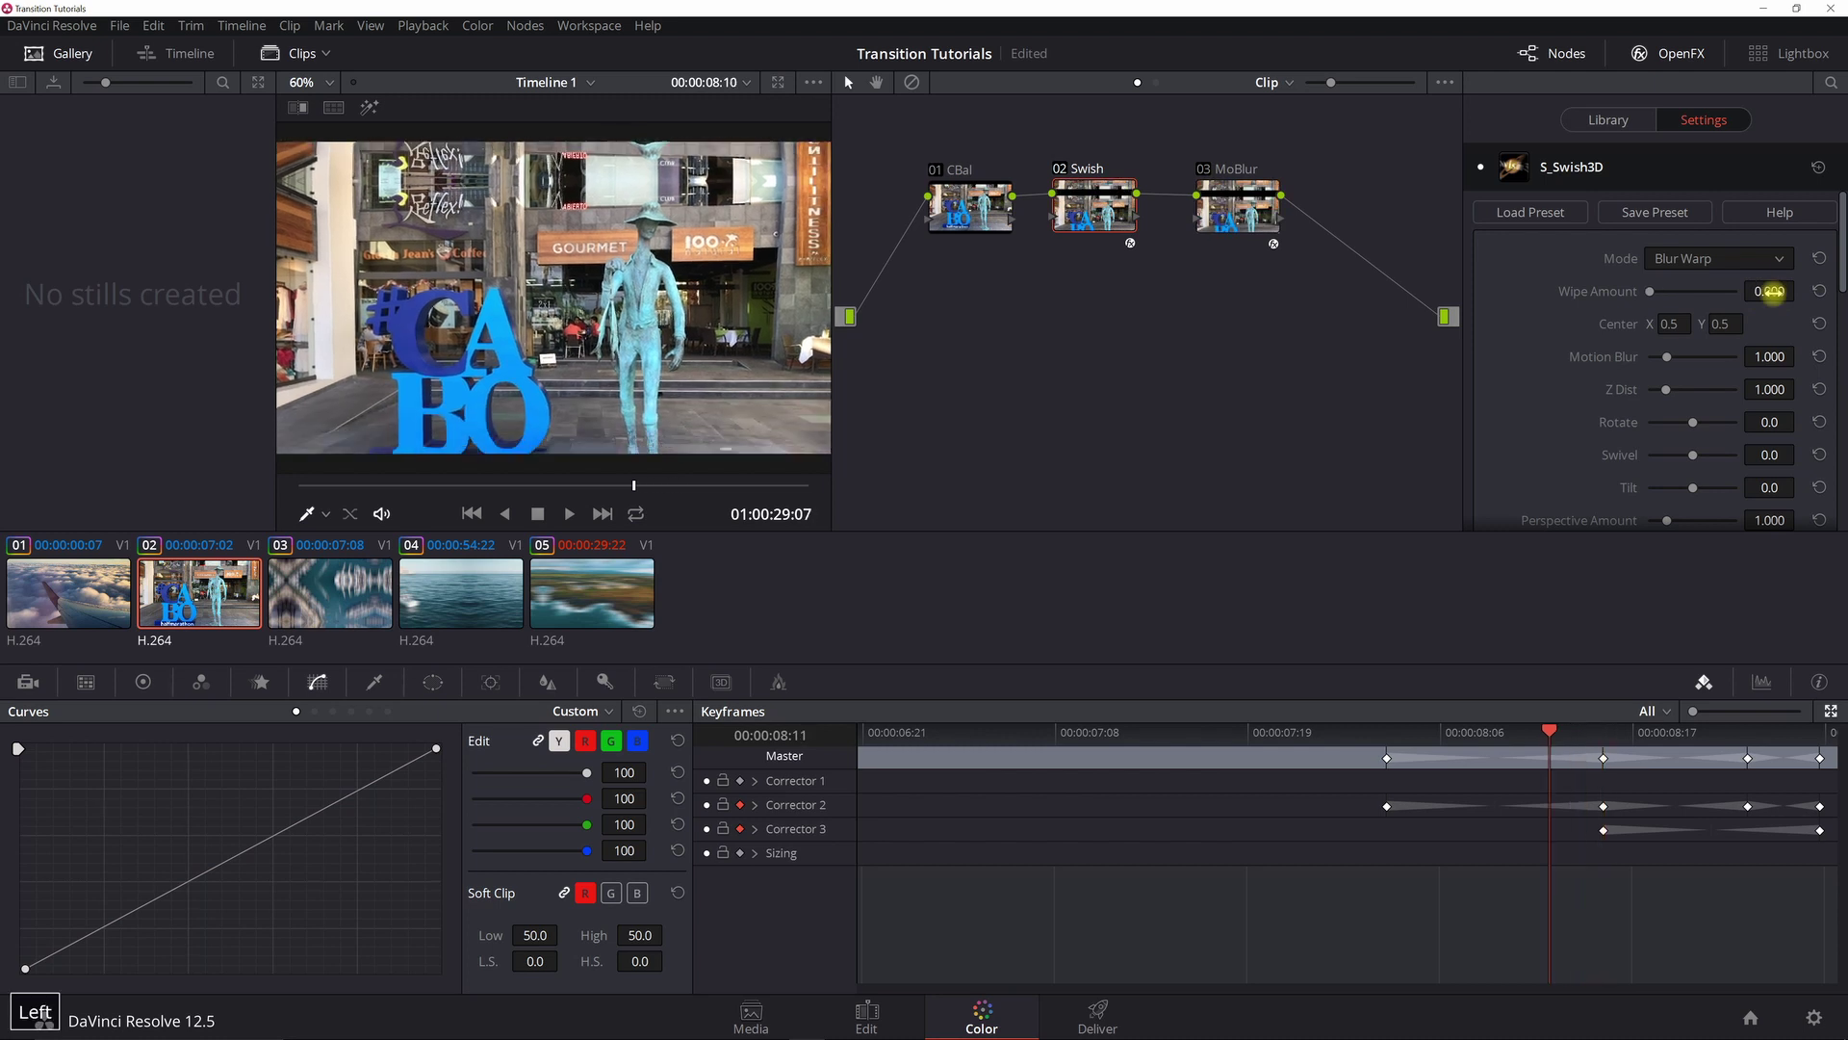
key(Left)
key(Left)
key(Left)
key(Left)
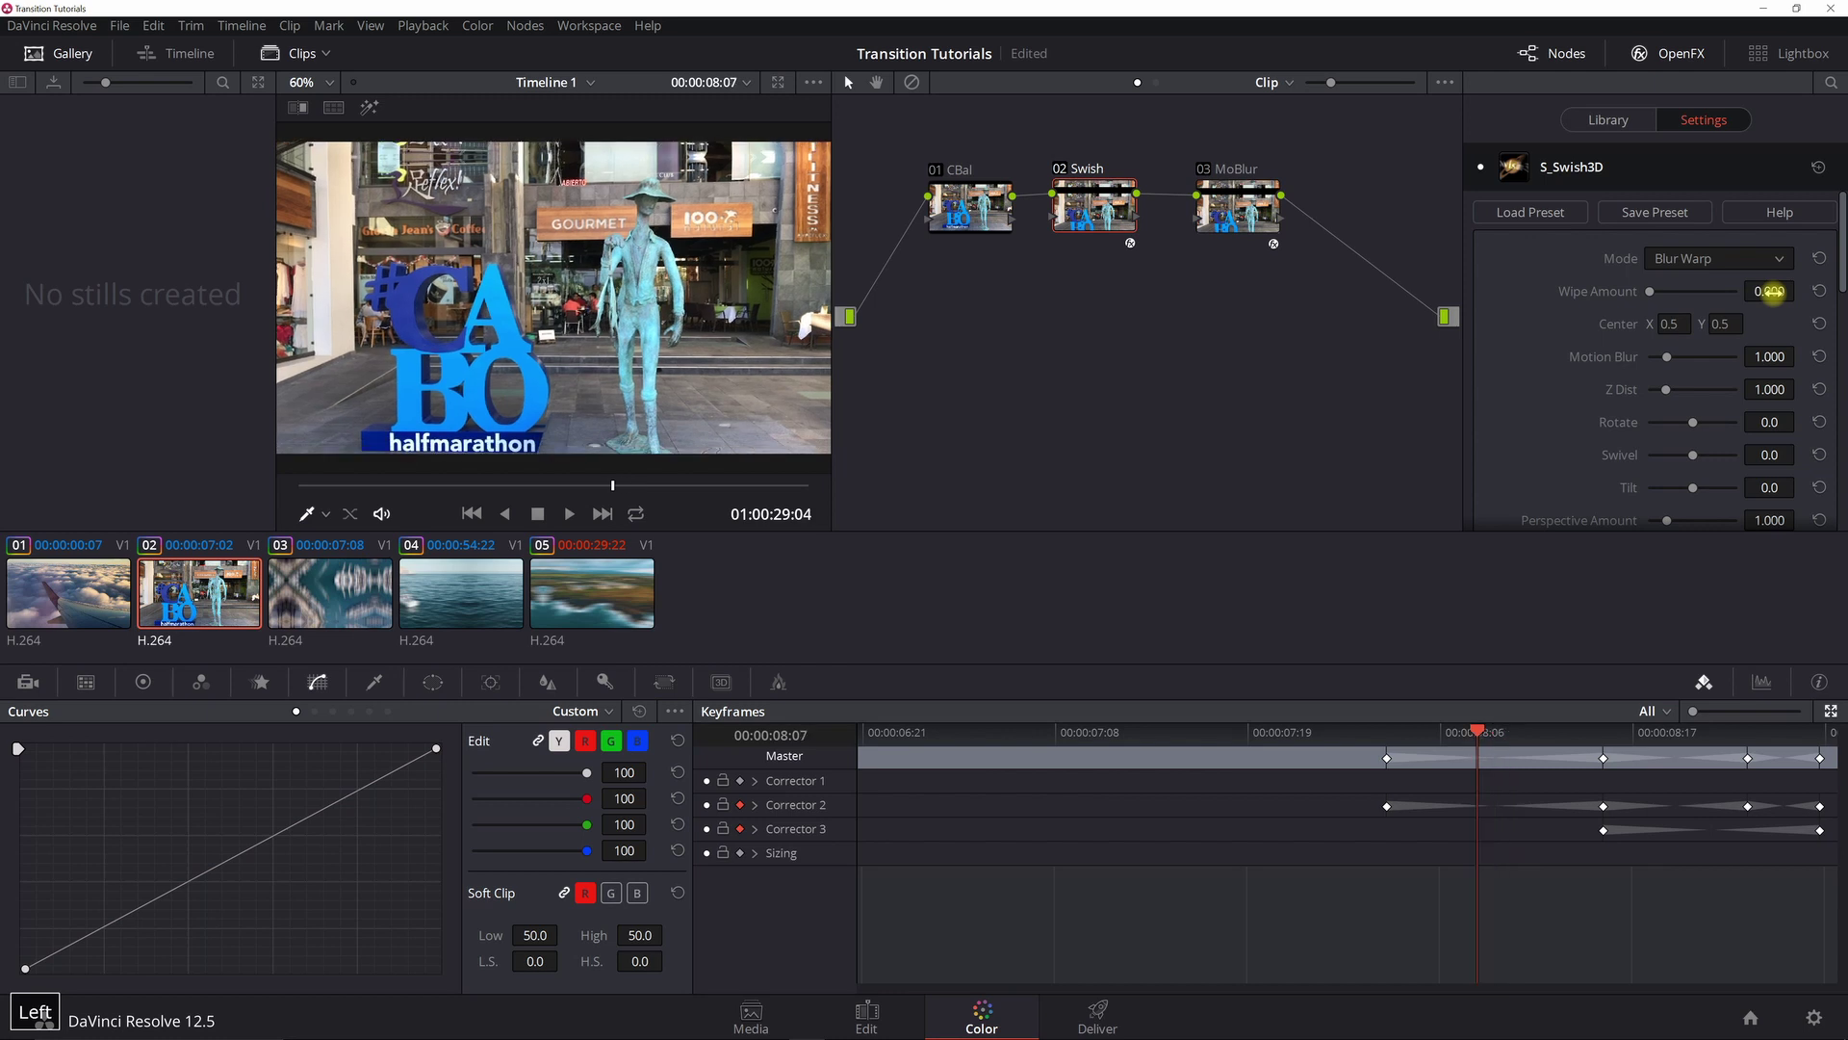
key(Left)
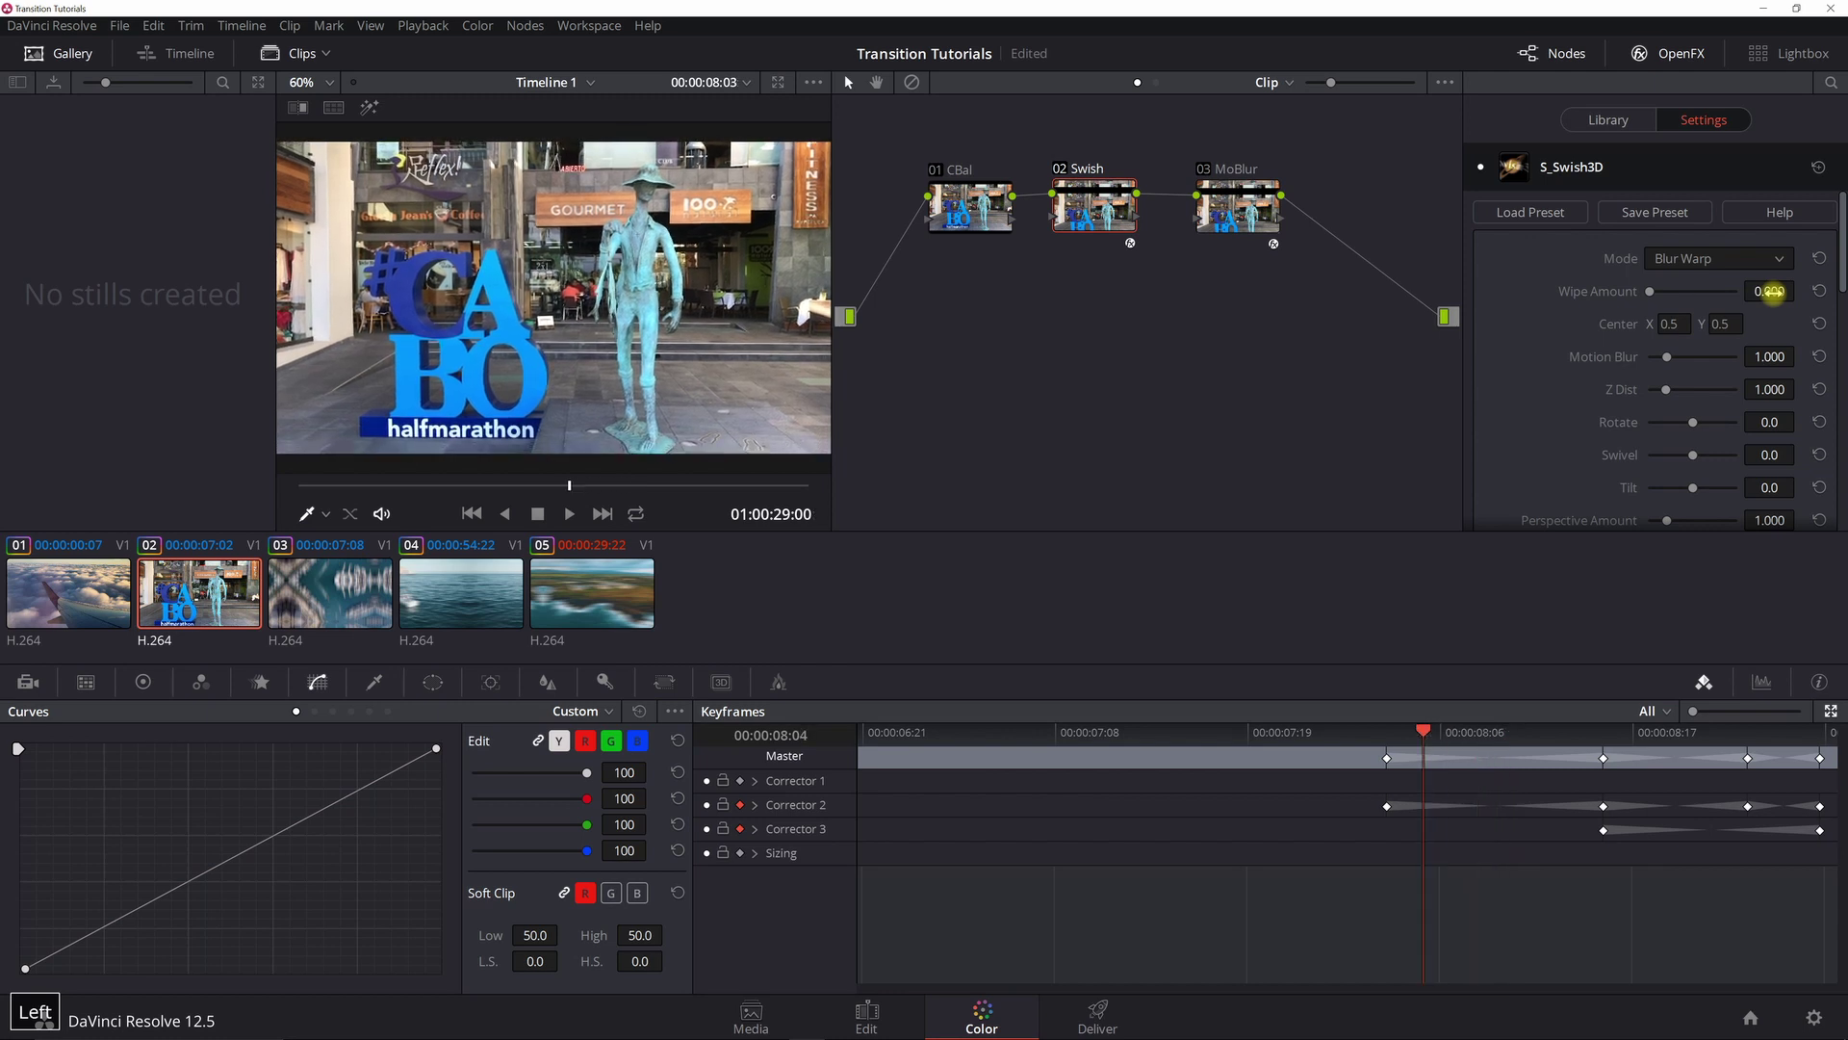
key(Left)
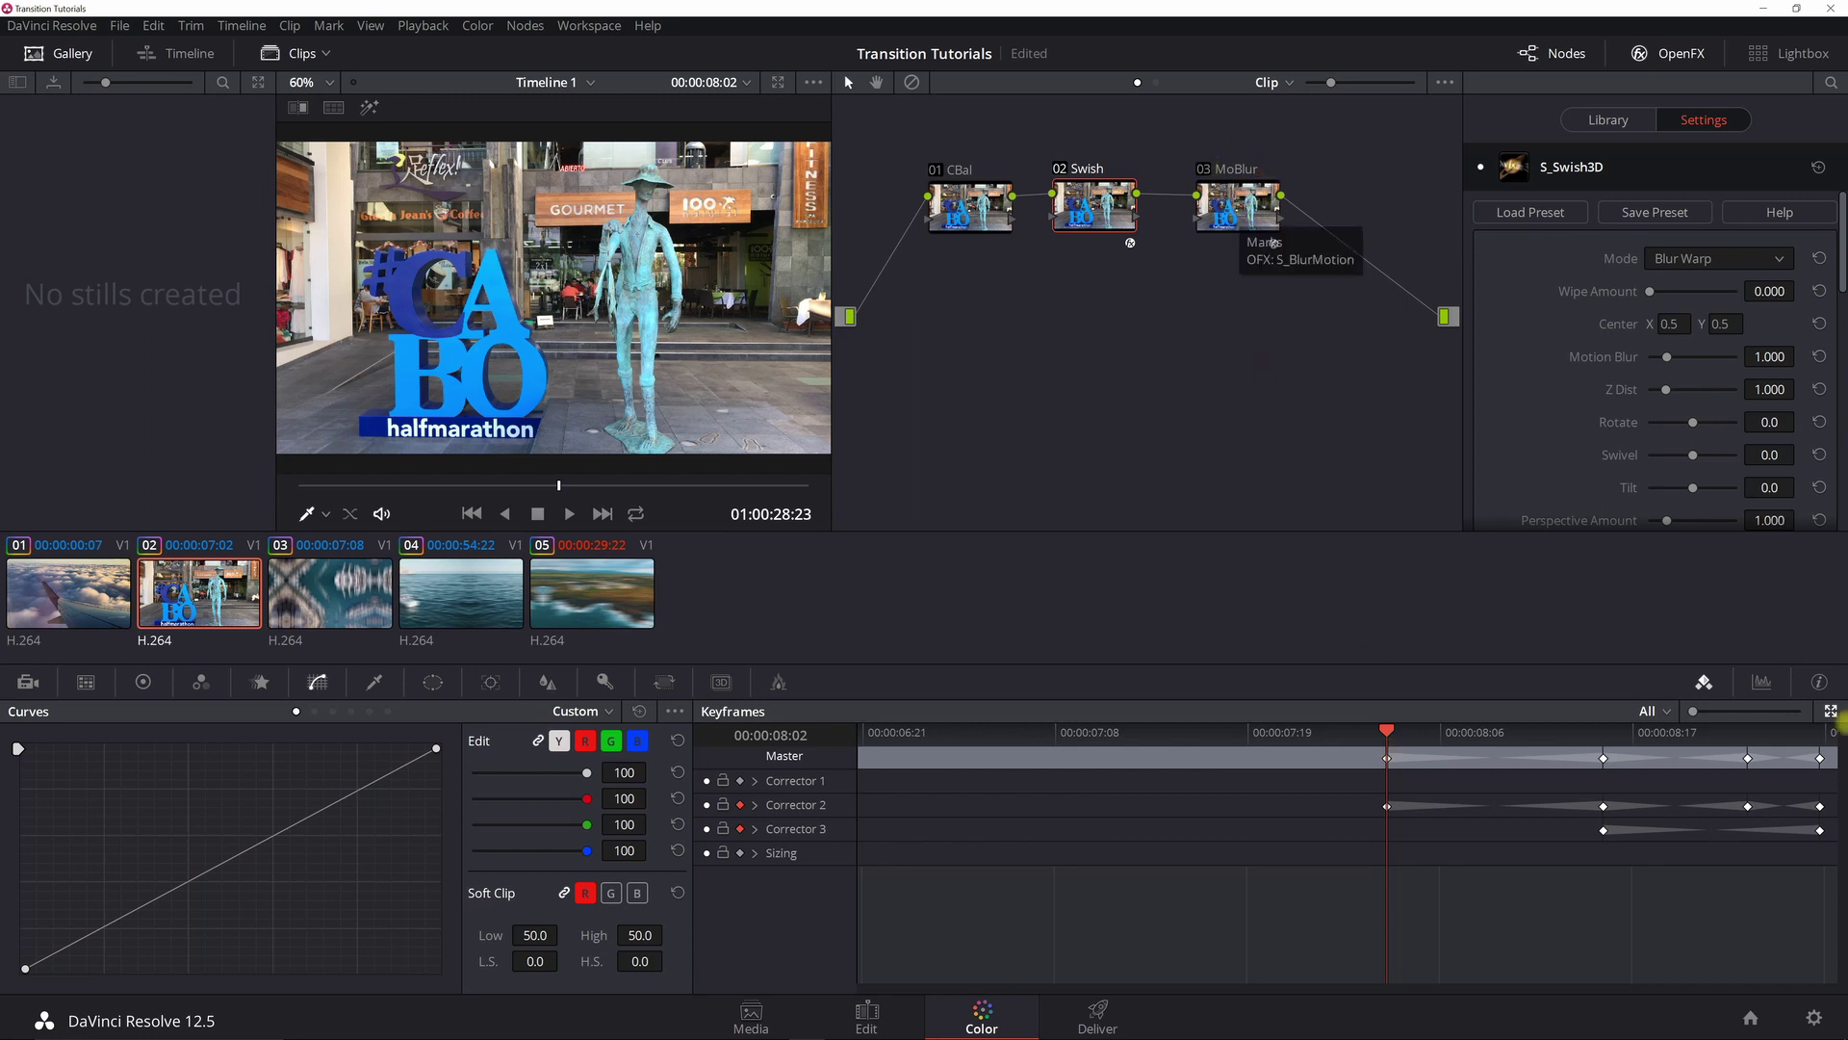
- Go to the last keyframe at 00:00:09:02 and examine the MoBlur node's S_BlurMotion settings
click(1817, 738)
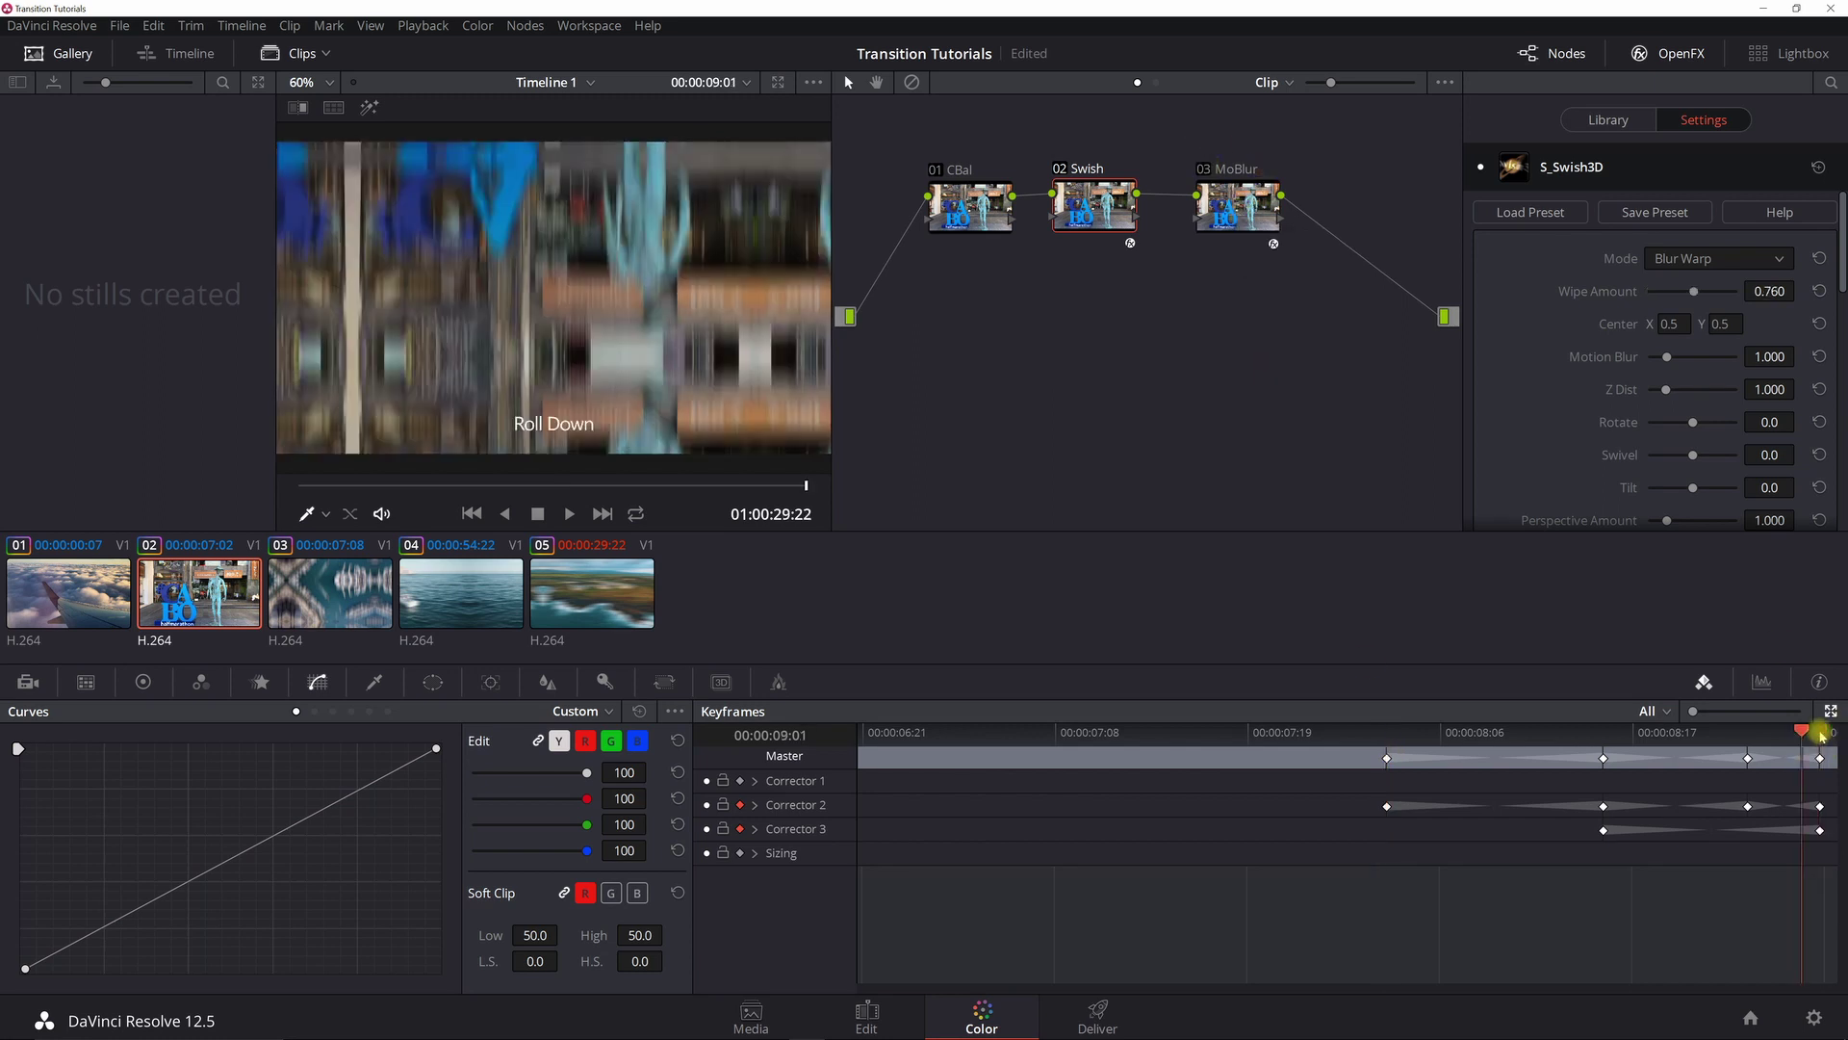
click(1820, 736)
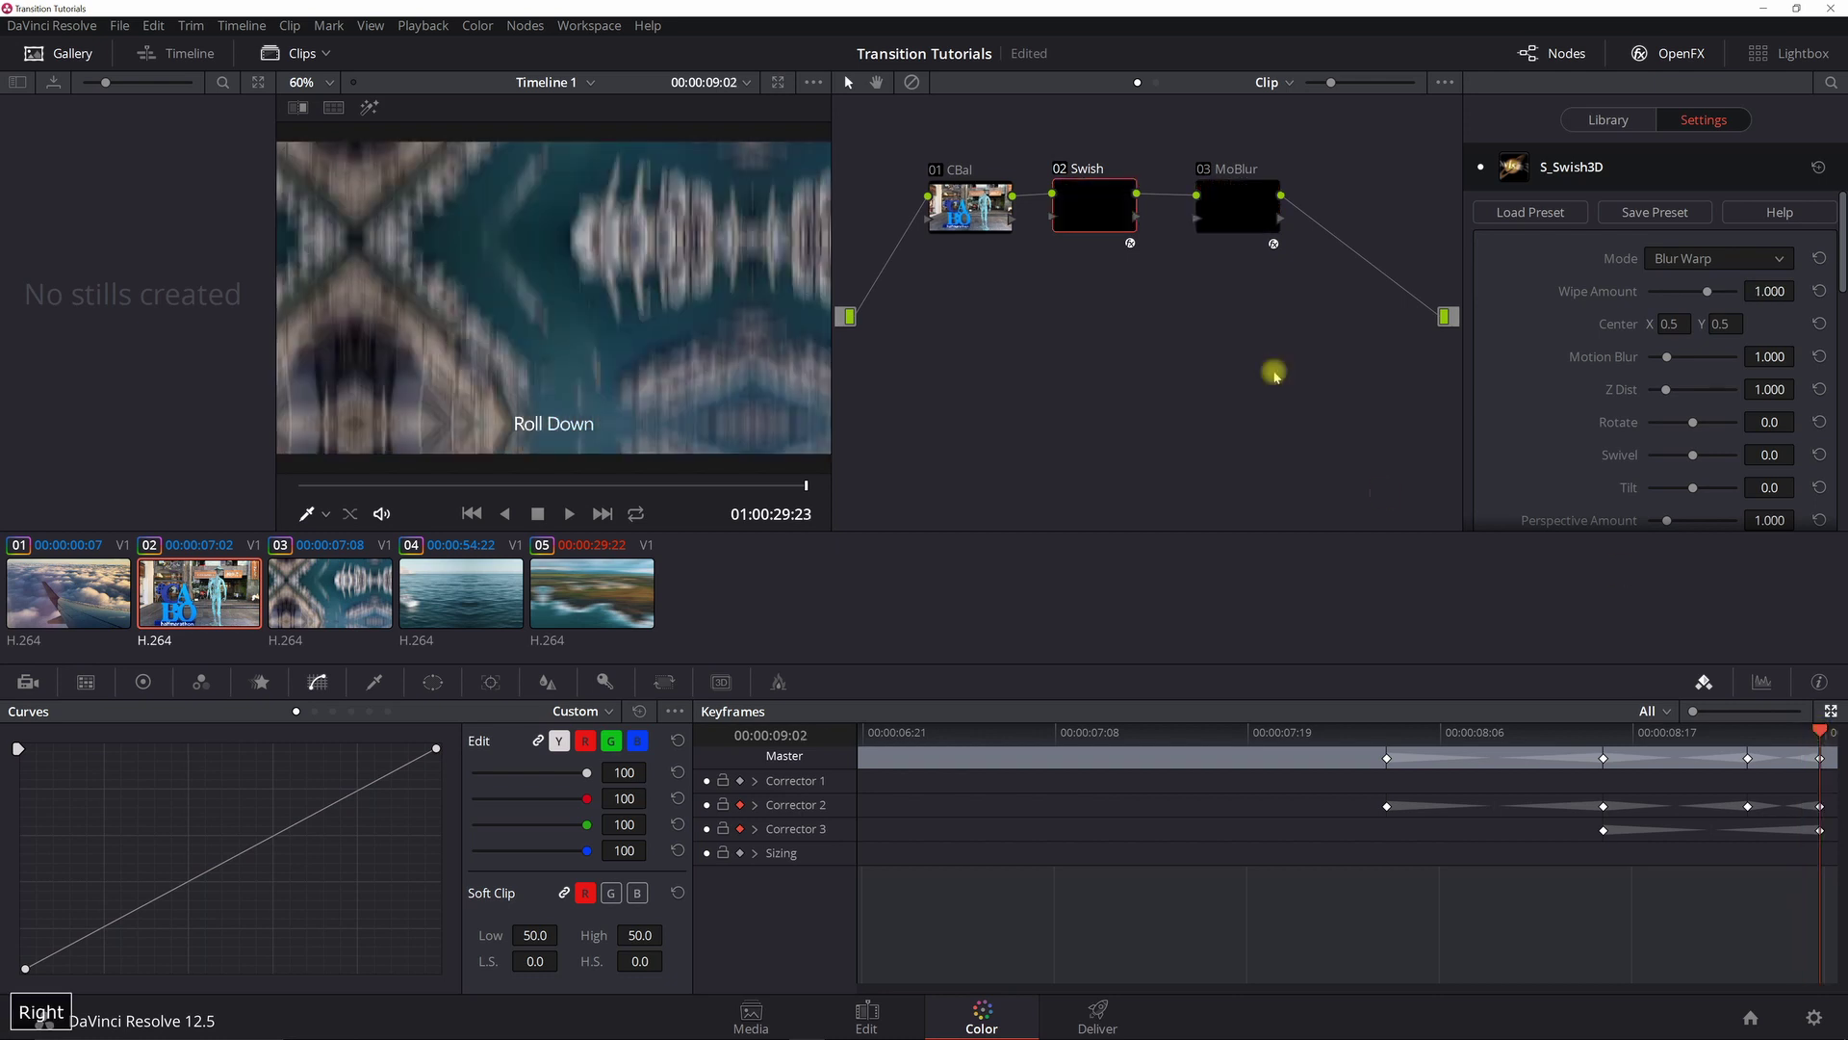
click(1242, 202)
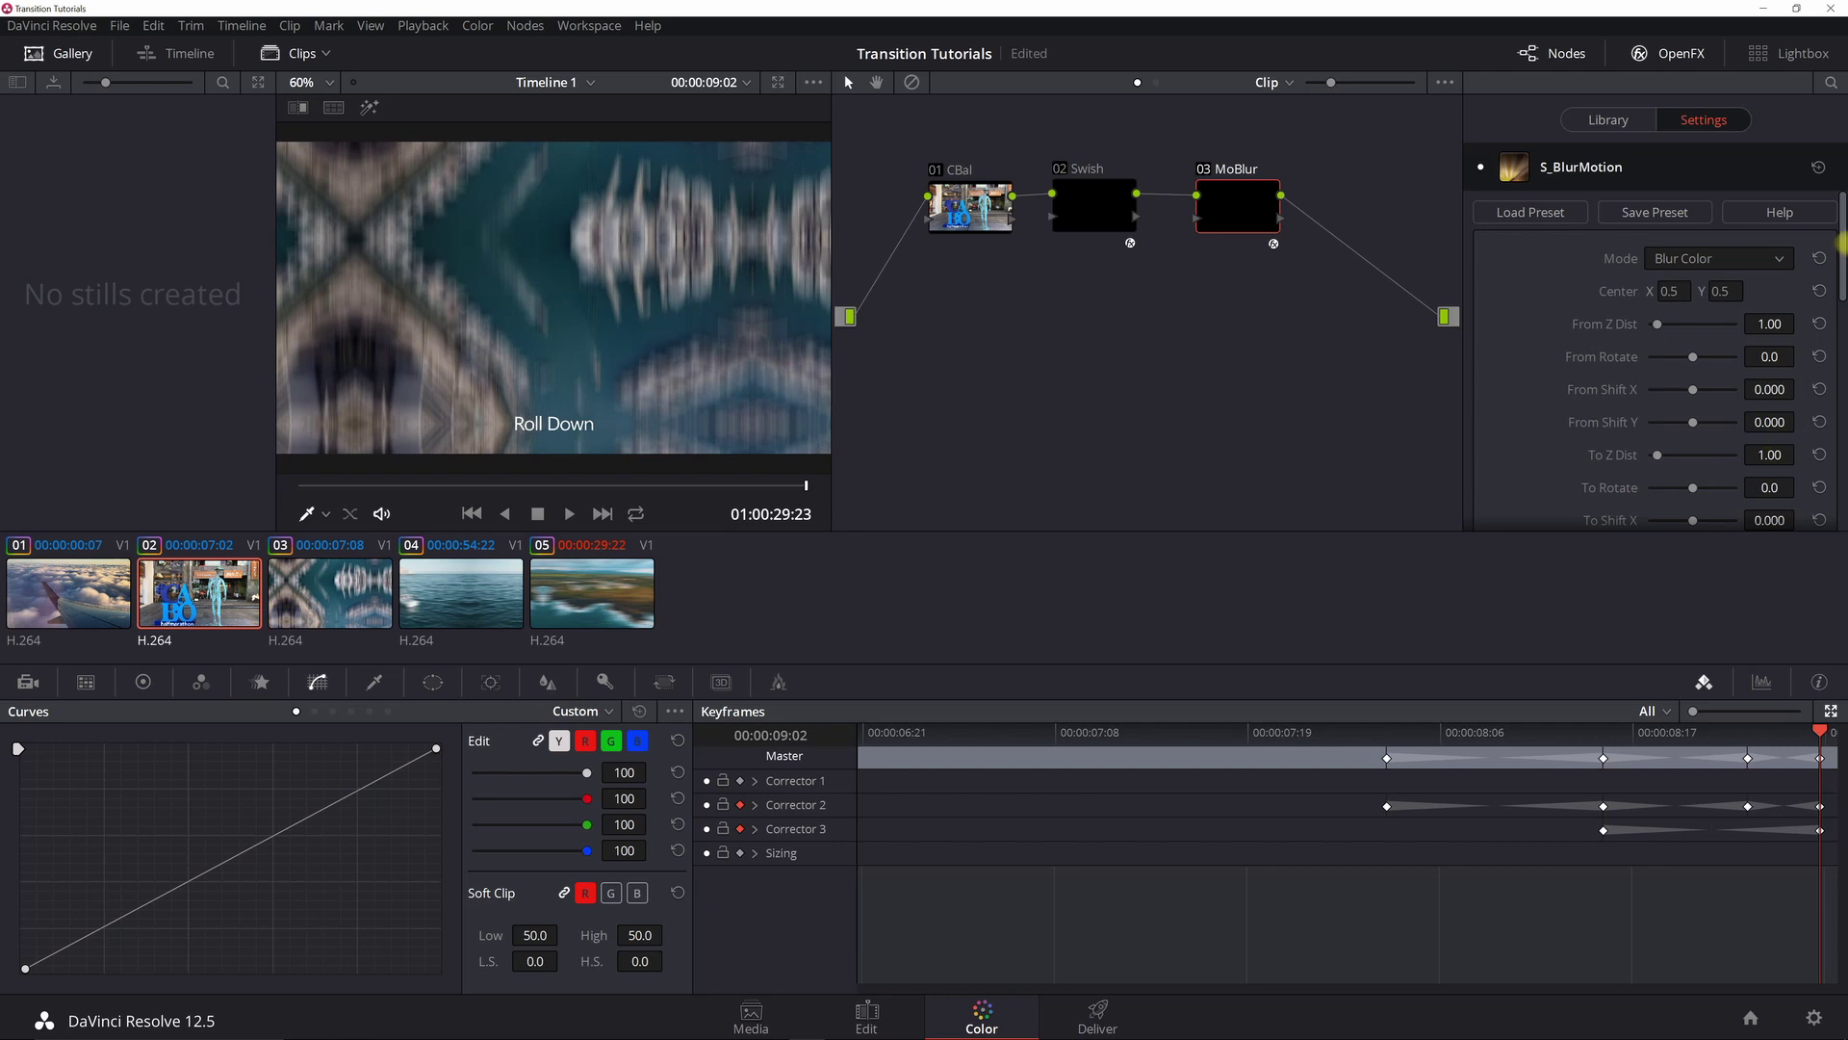
scroll(1841, 260, down, 2)
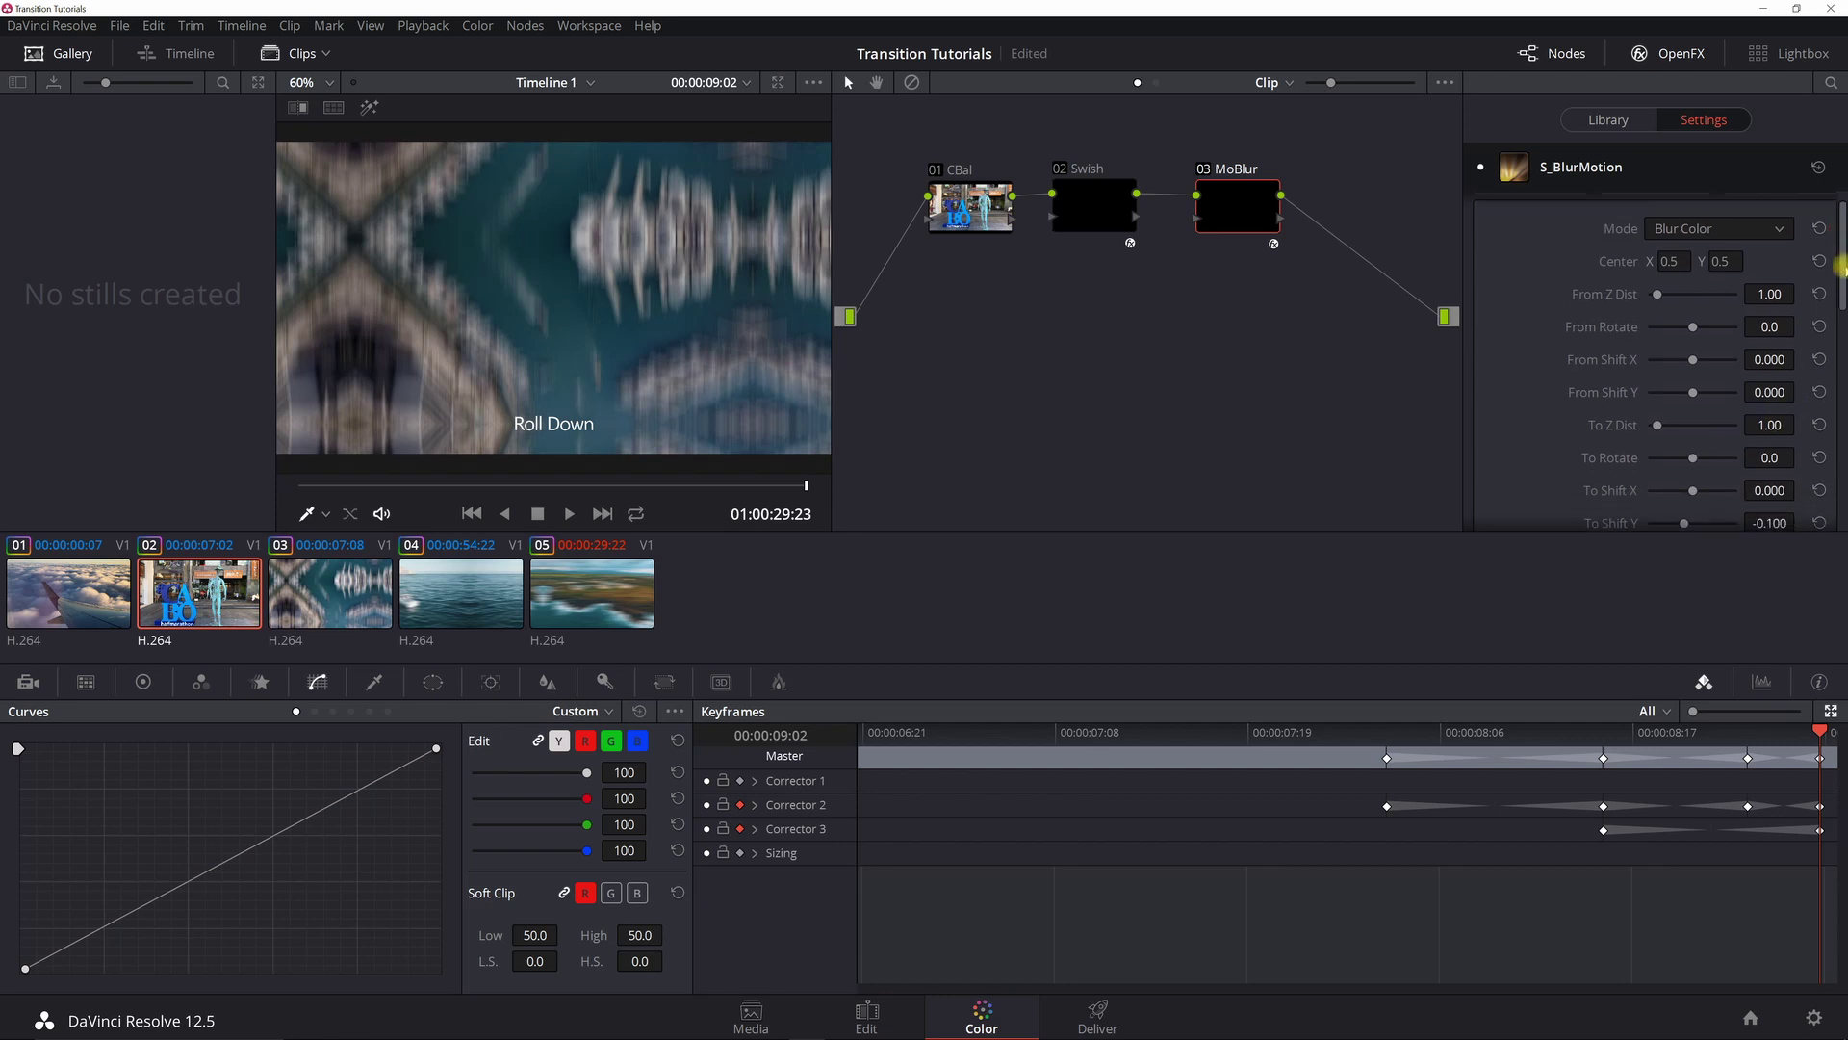
drag(1656, 378, 1672, 381)
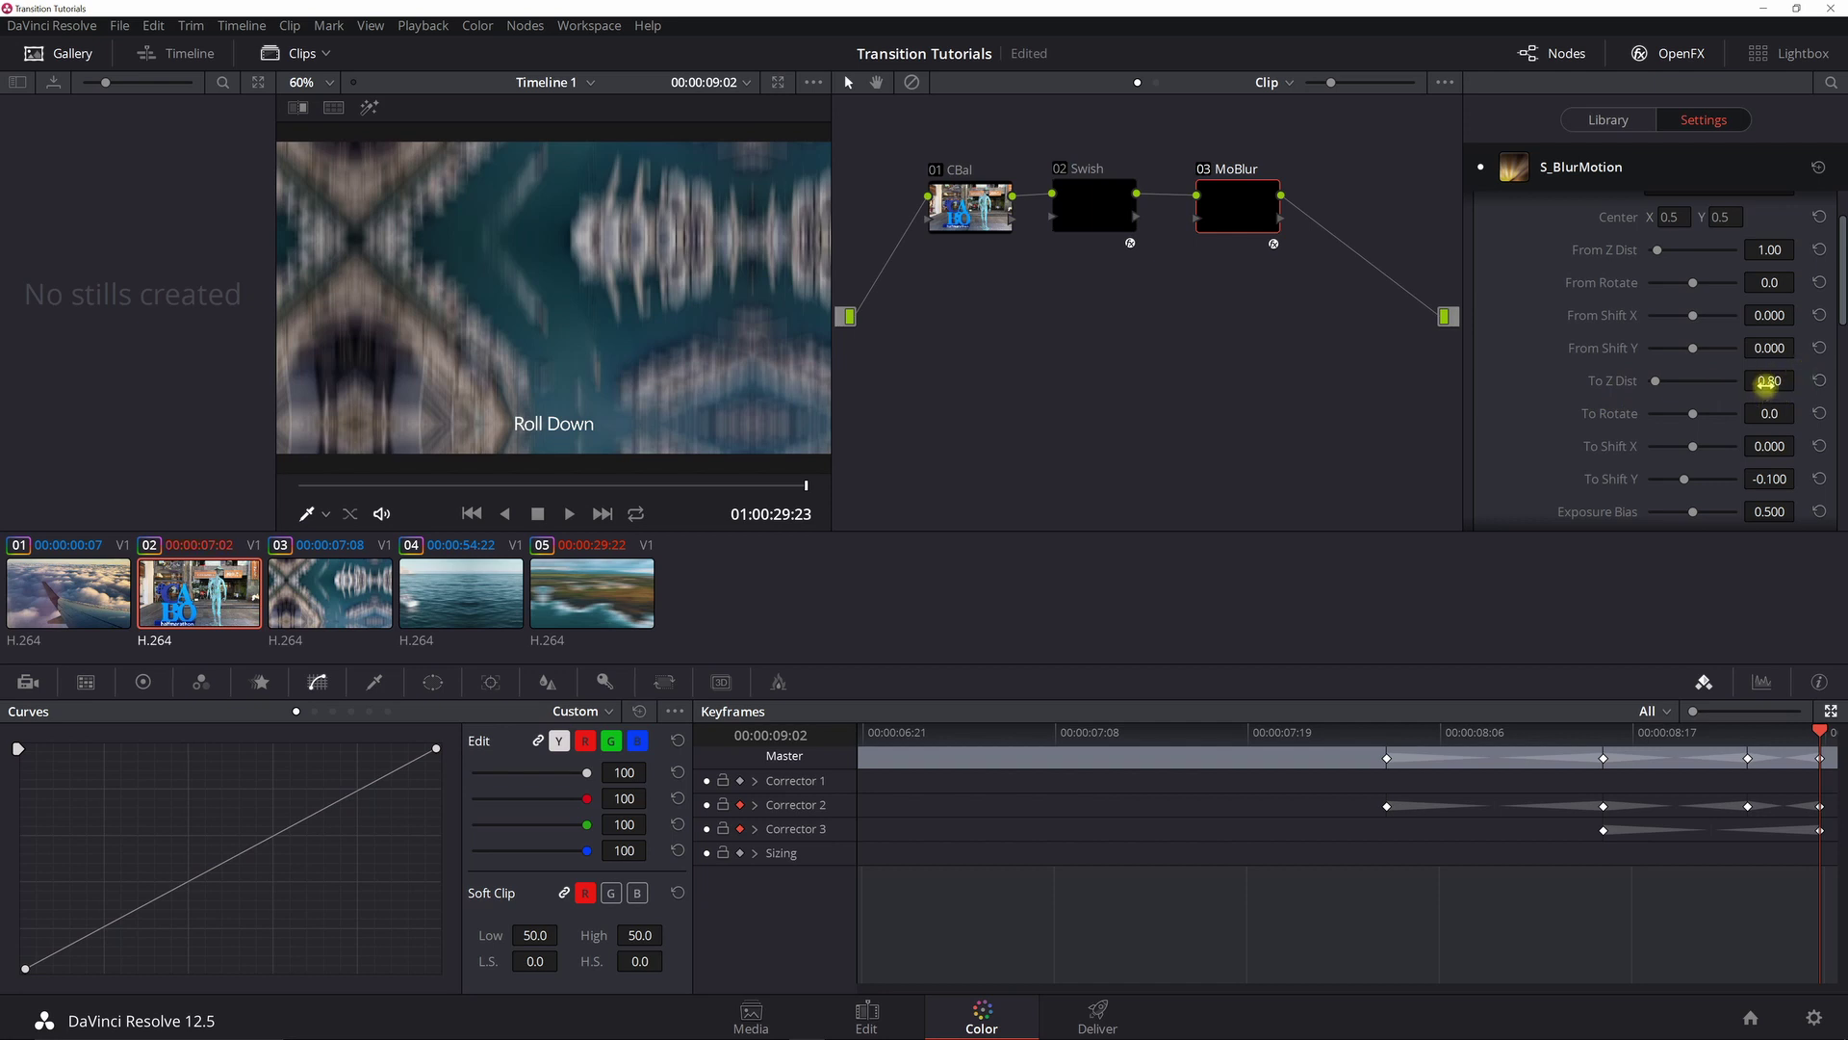
click(1767, 381)
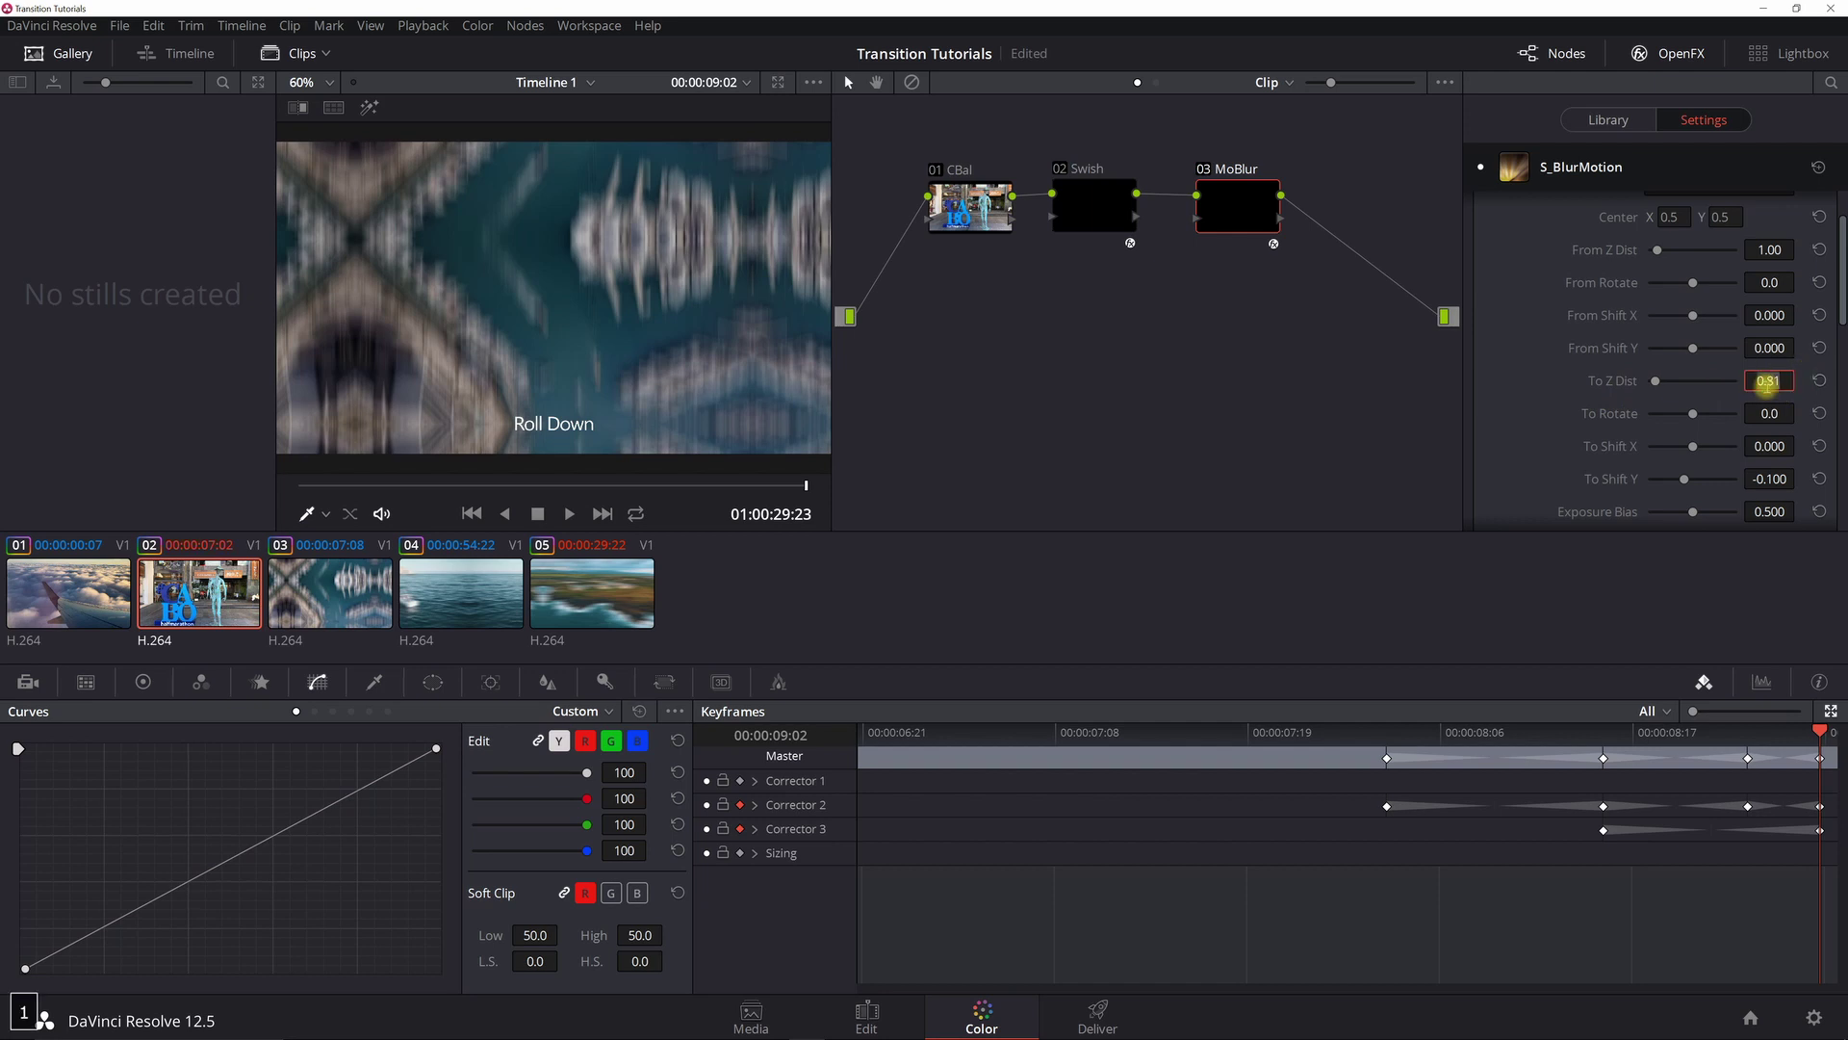
key(Return)
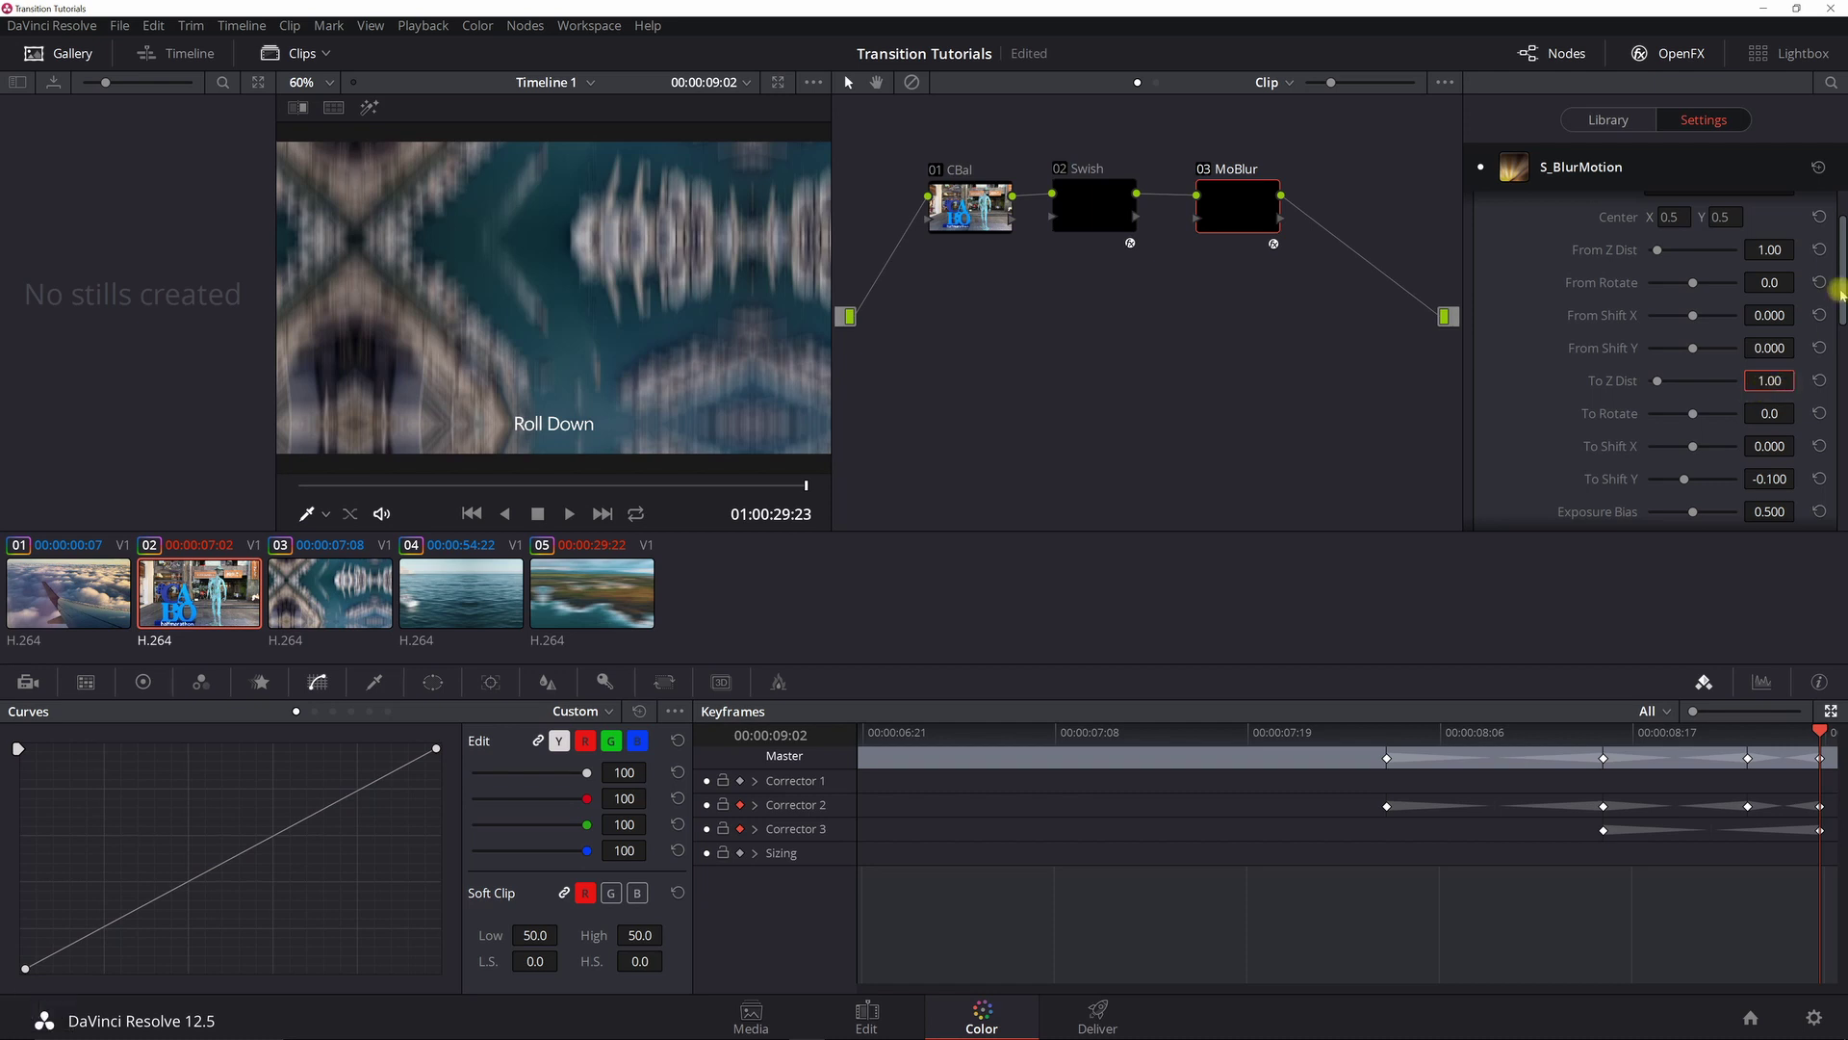
- Review S_BlurMotion's Wrap X and Y options and compare To Shift Y at the 00:00:09:02 and 00:00:08:14 keyframes
drag(1841, 294, 1839, 361)
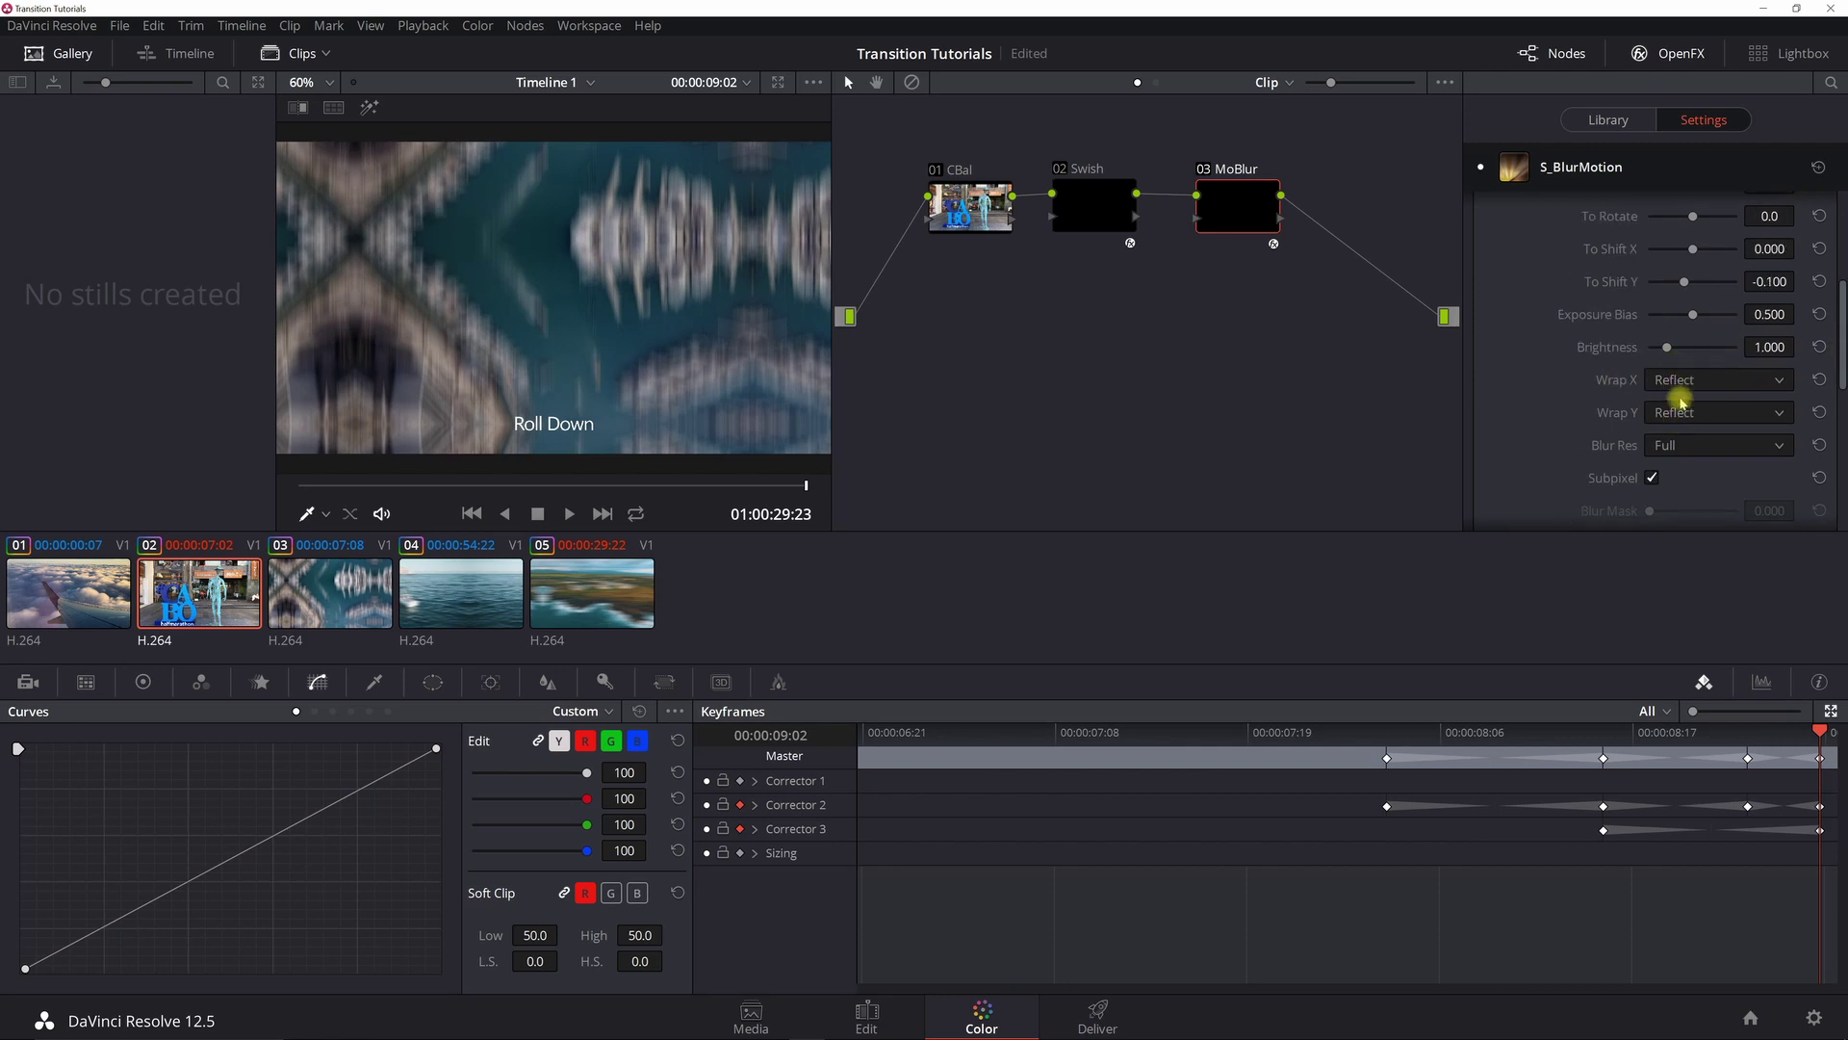
drag(1840, 383, 1841, 260)
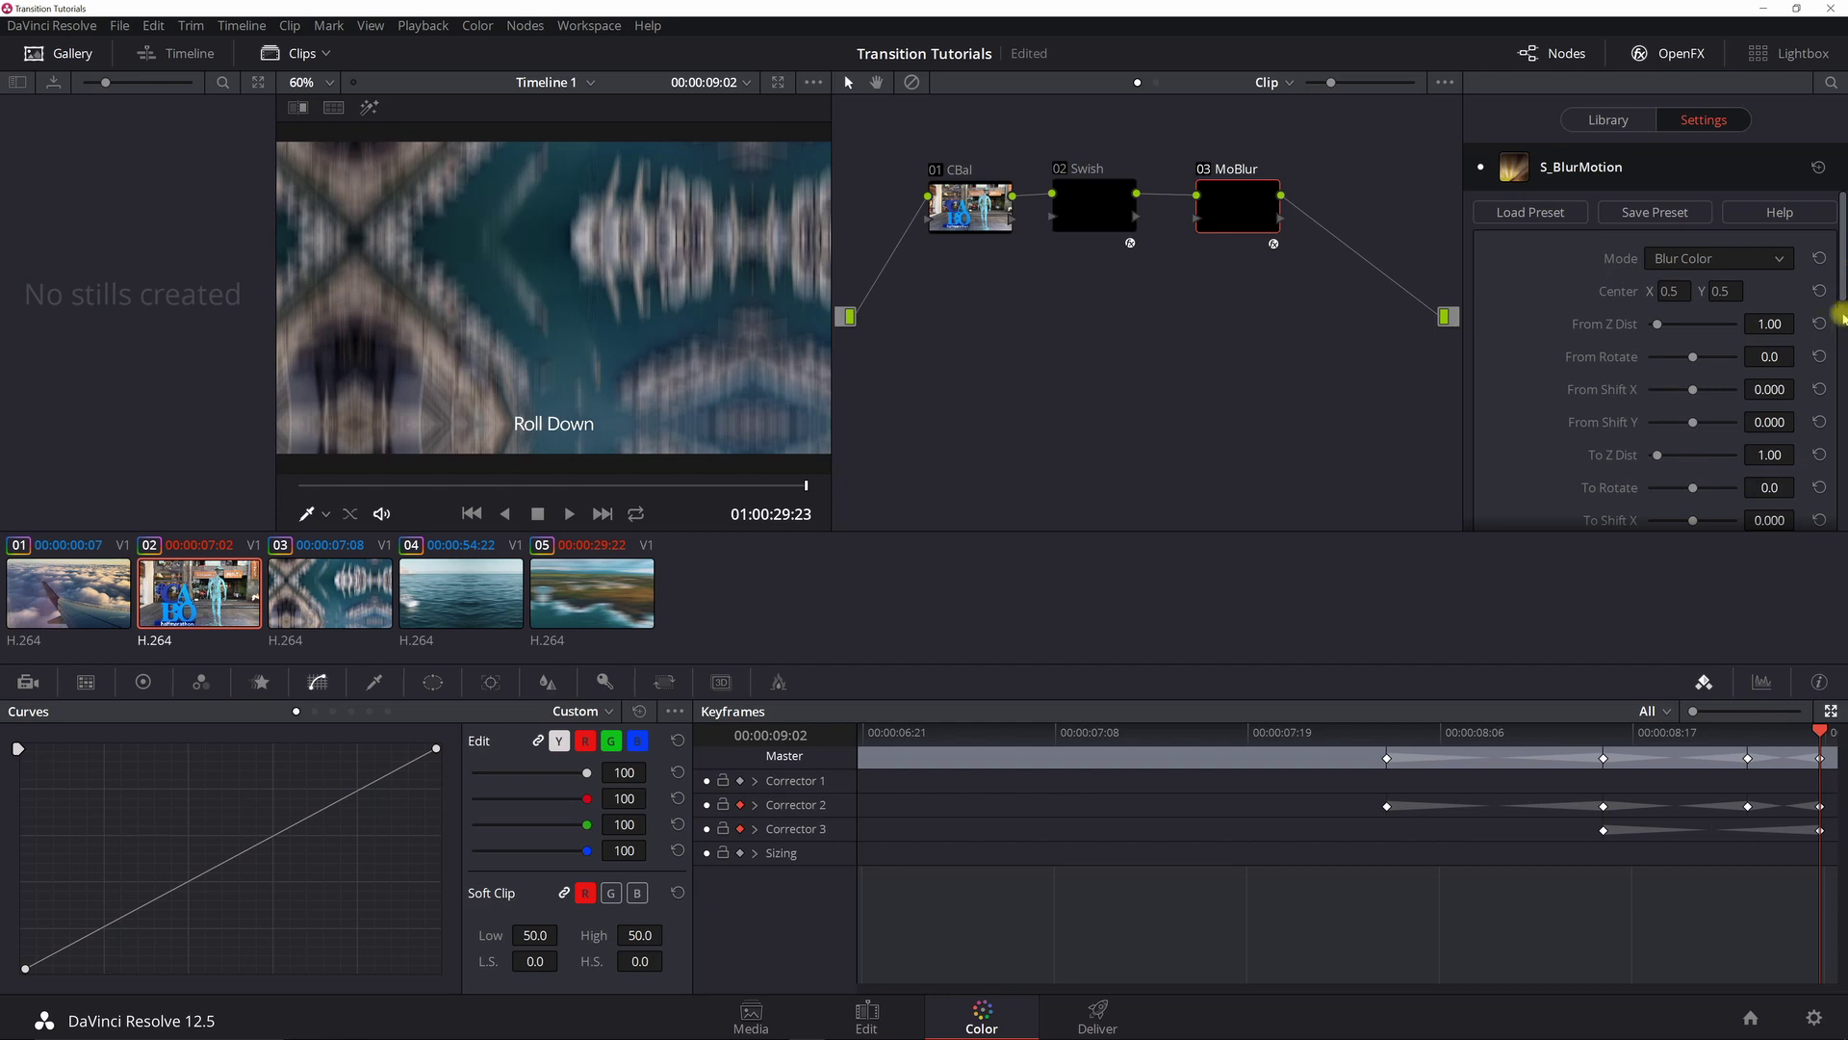
drag(1841, 286, 1841, 318)
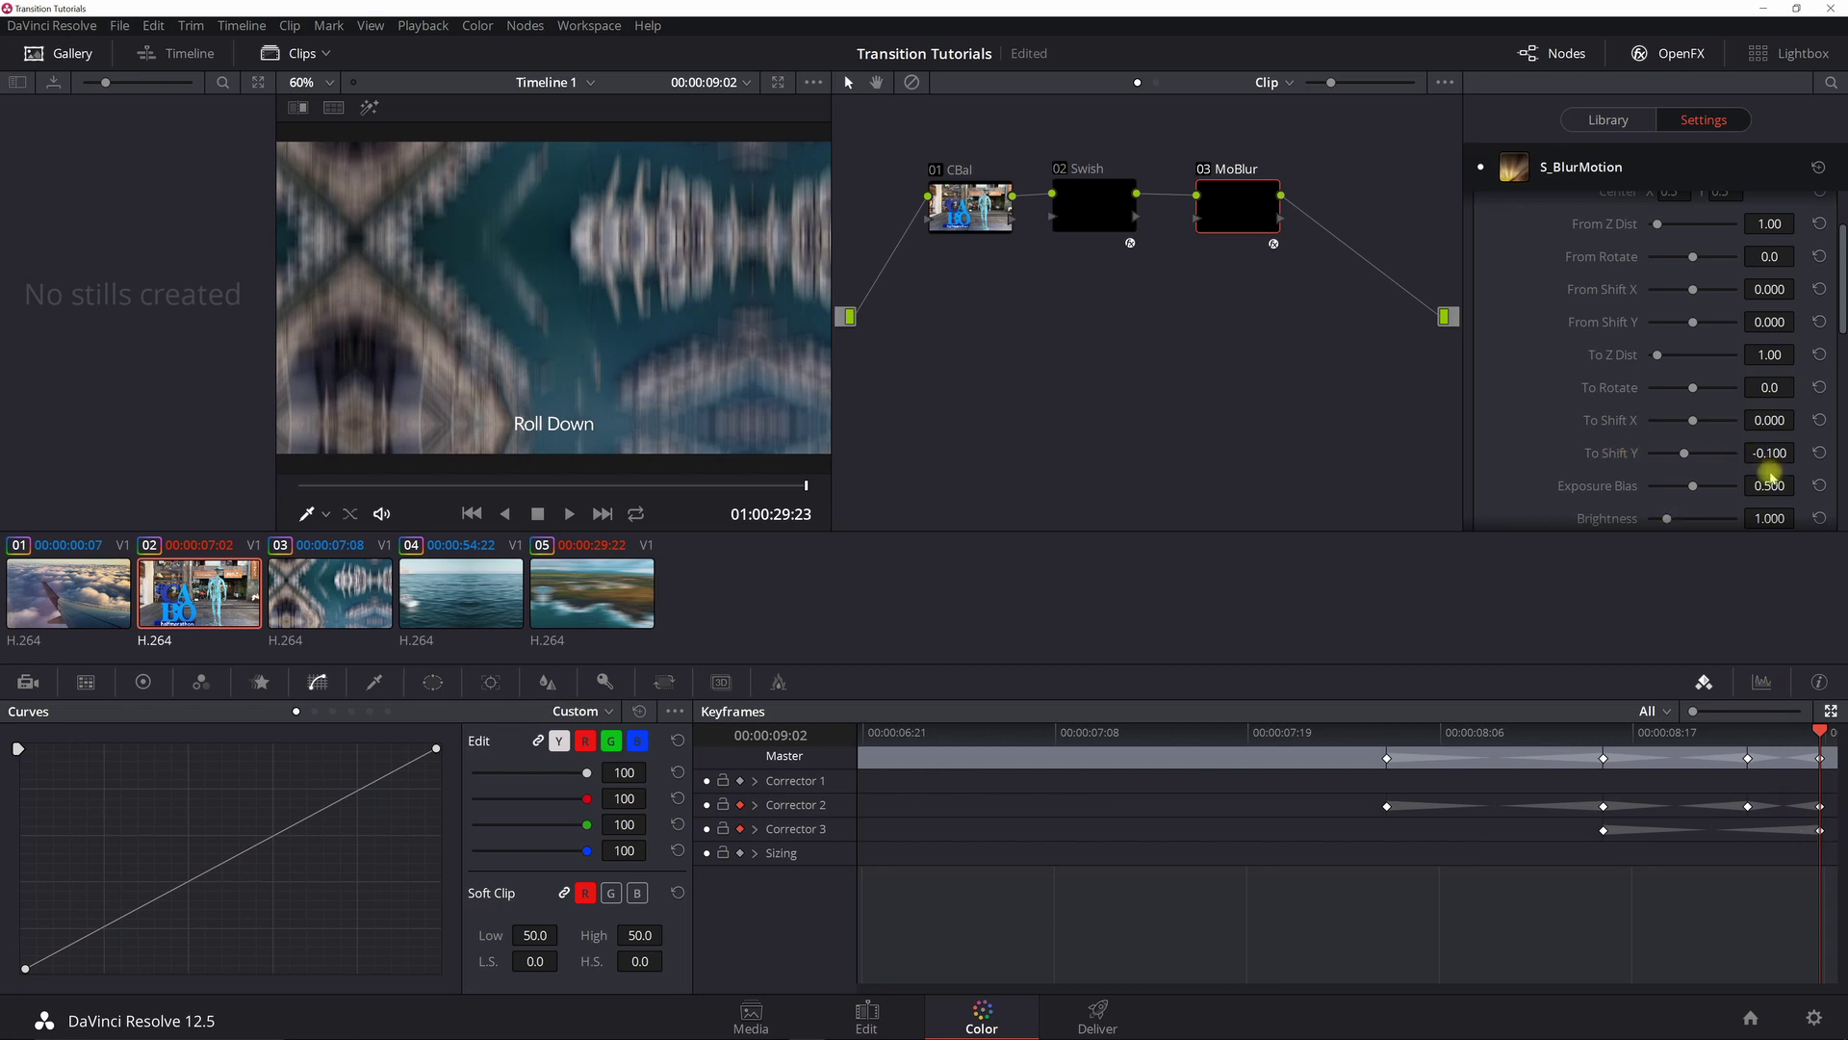
click(1604, 731)
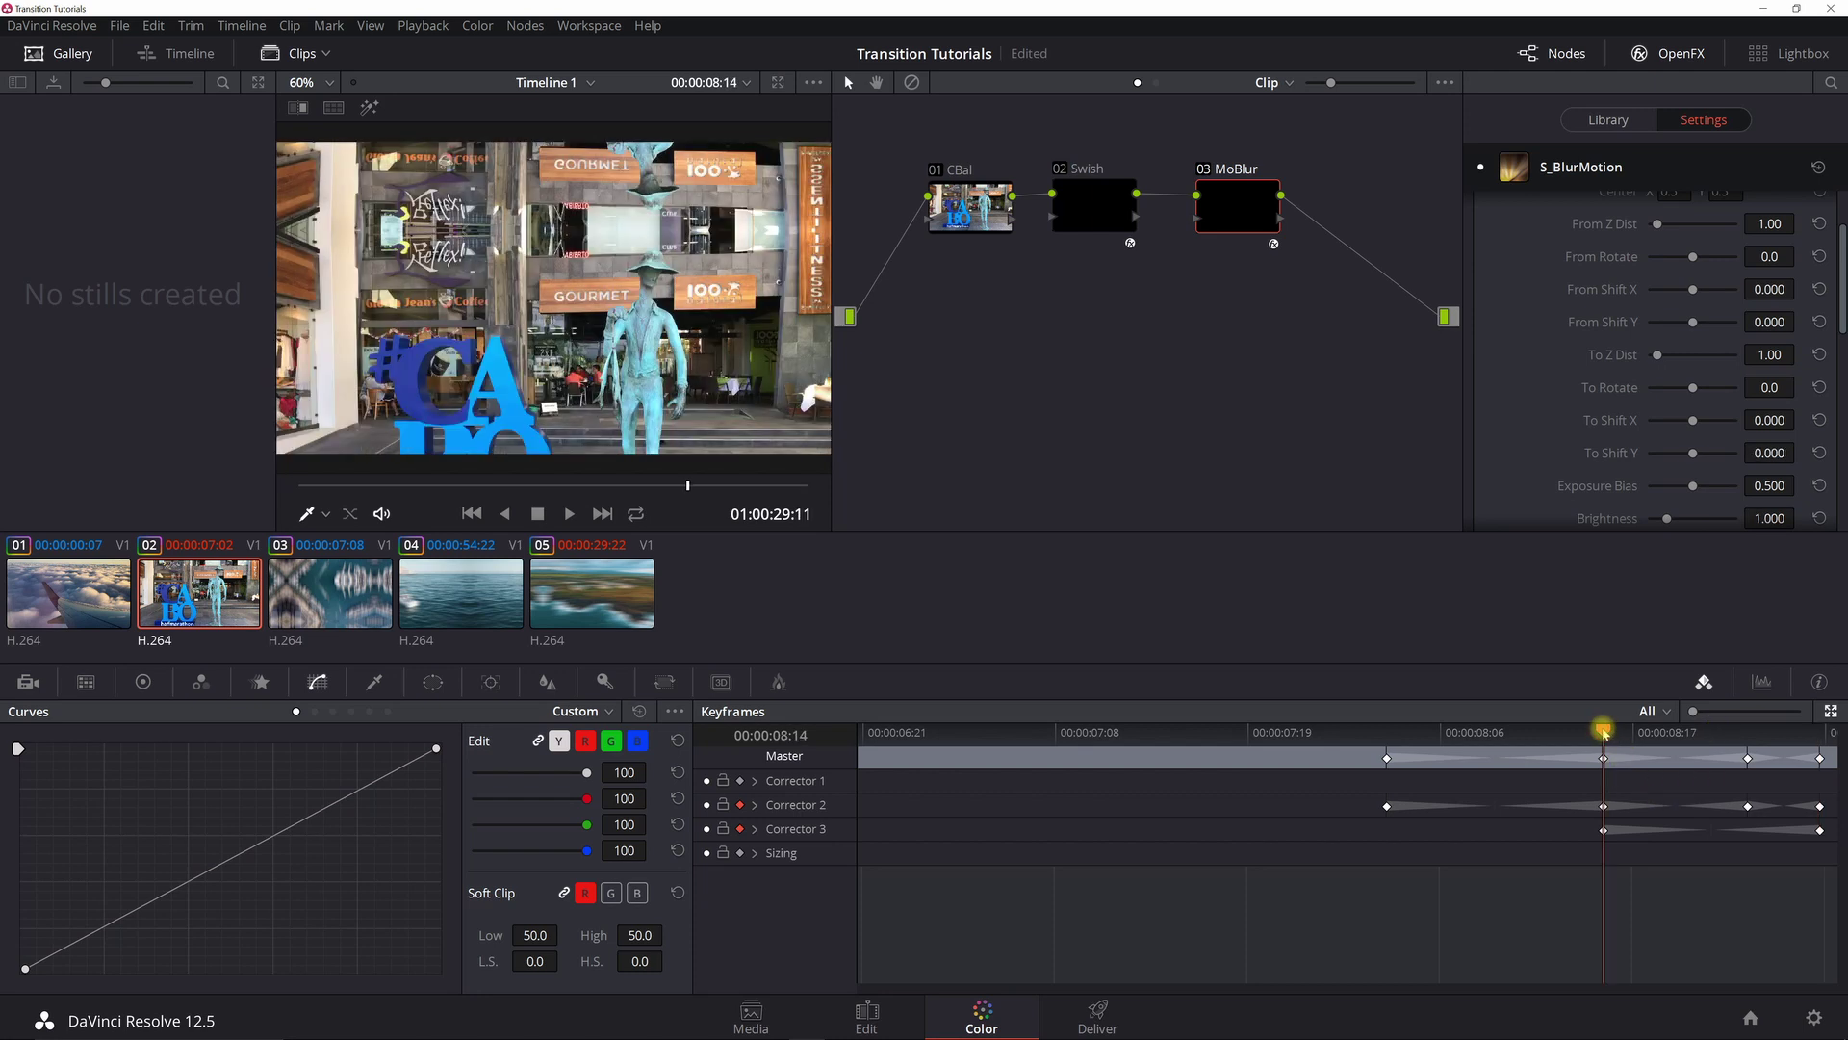
scroll(1733, 448, up, 1)
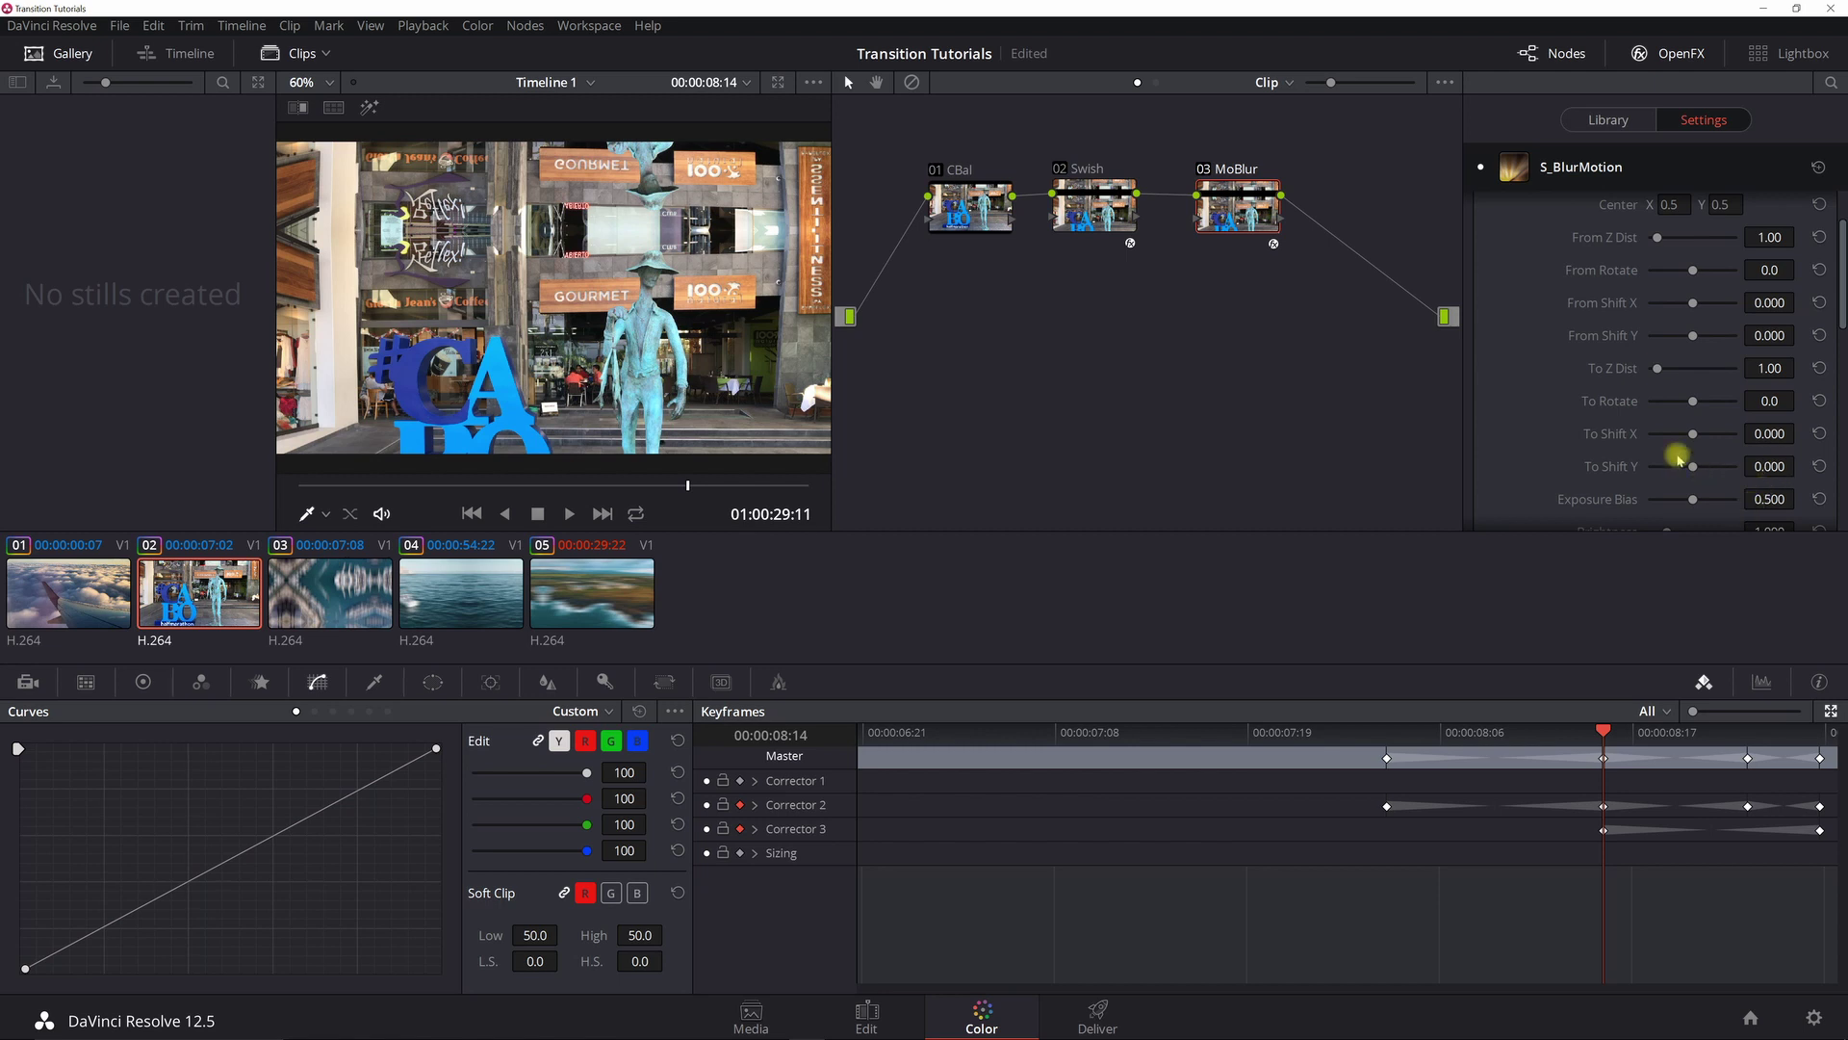
- Compare S_BlurMotion's Crop Left and Crop Right values between the last keyframe at 00:00:09:02 and the one at 00:00:08:14
scroll(1678, 457, down, 8)
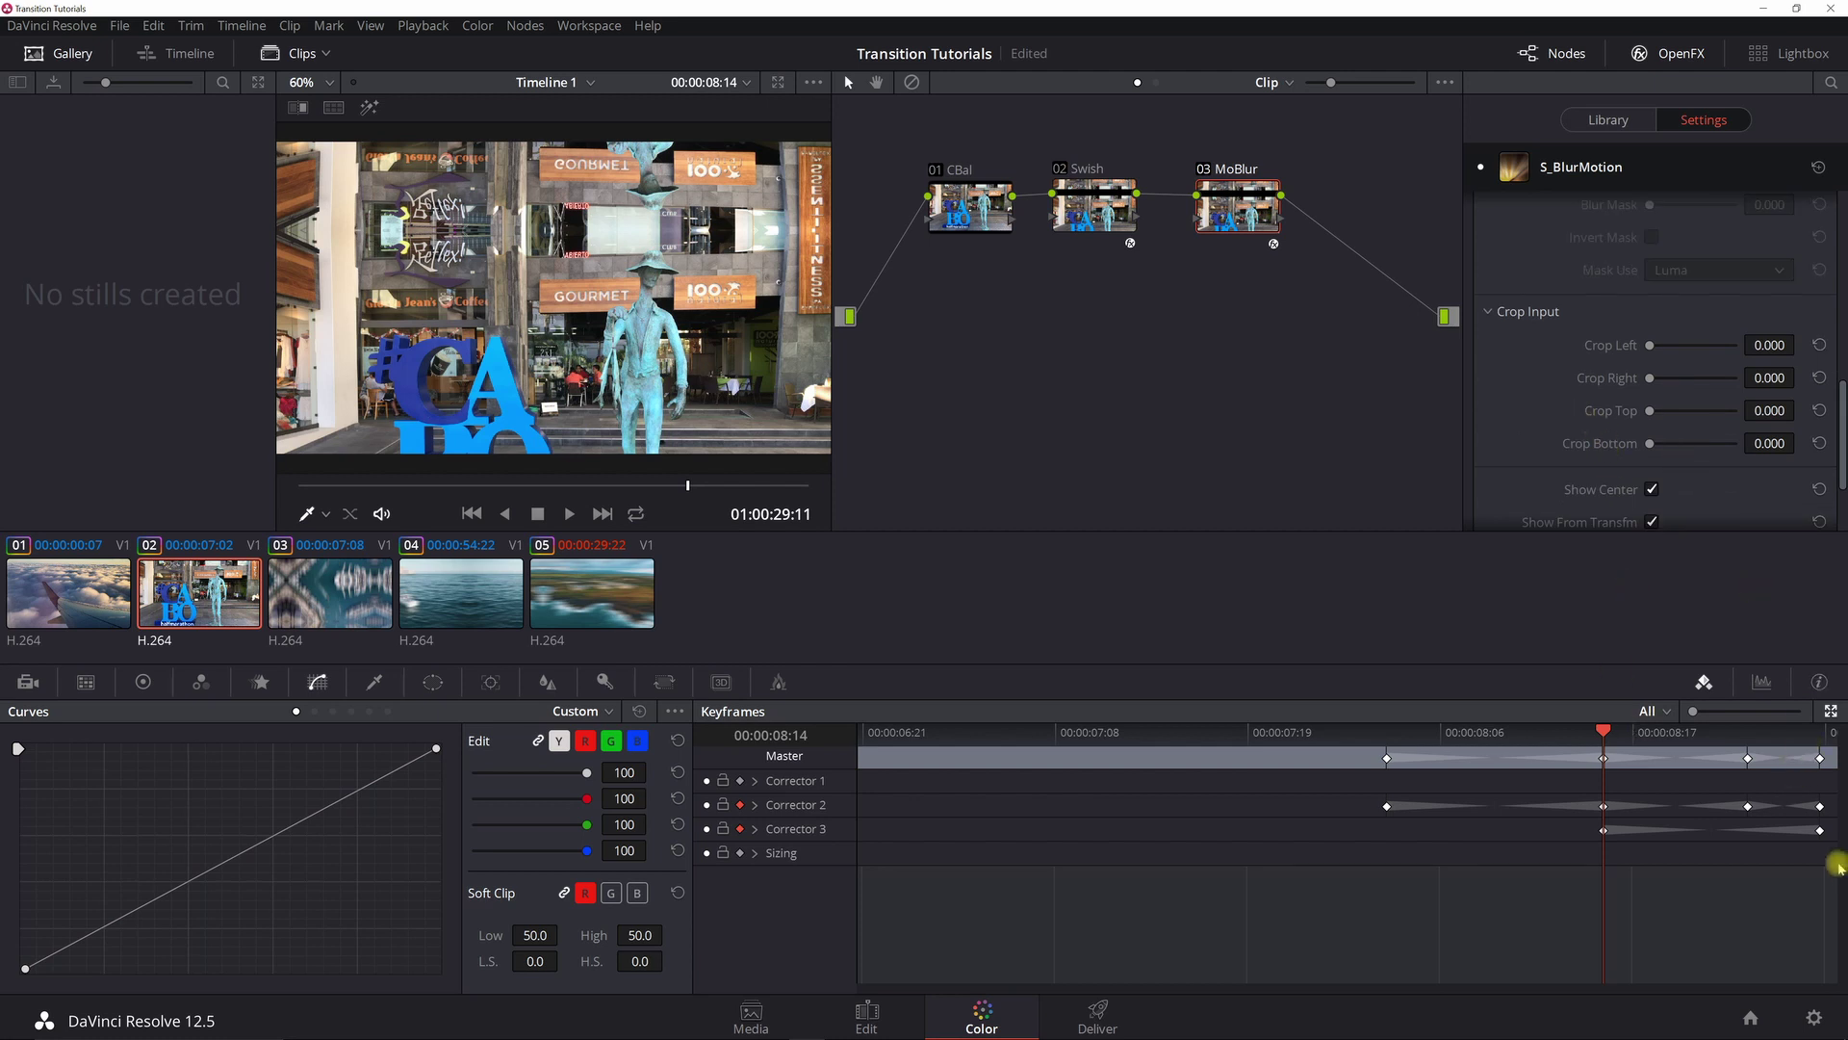
click(1816, 732)
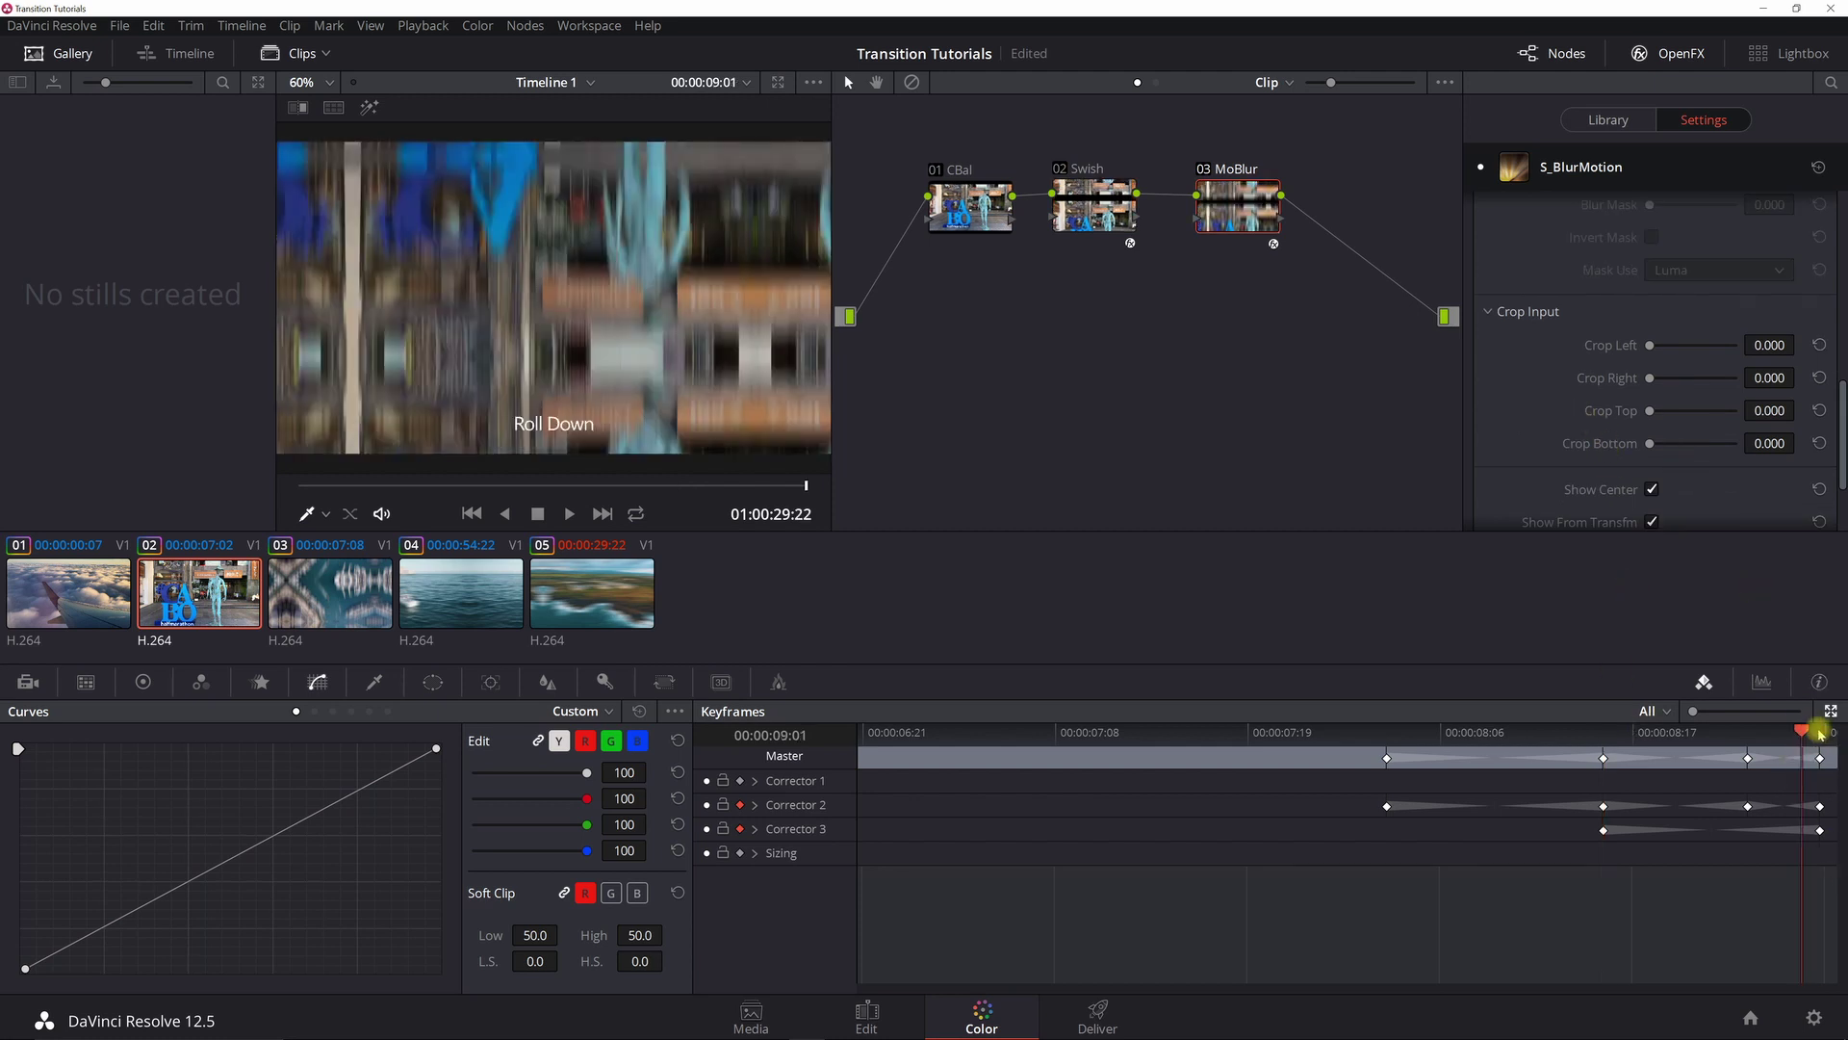
key(Right)
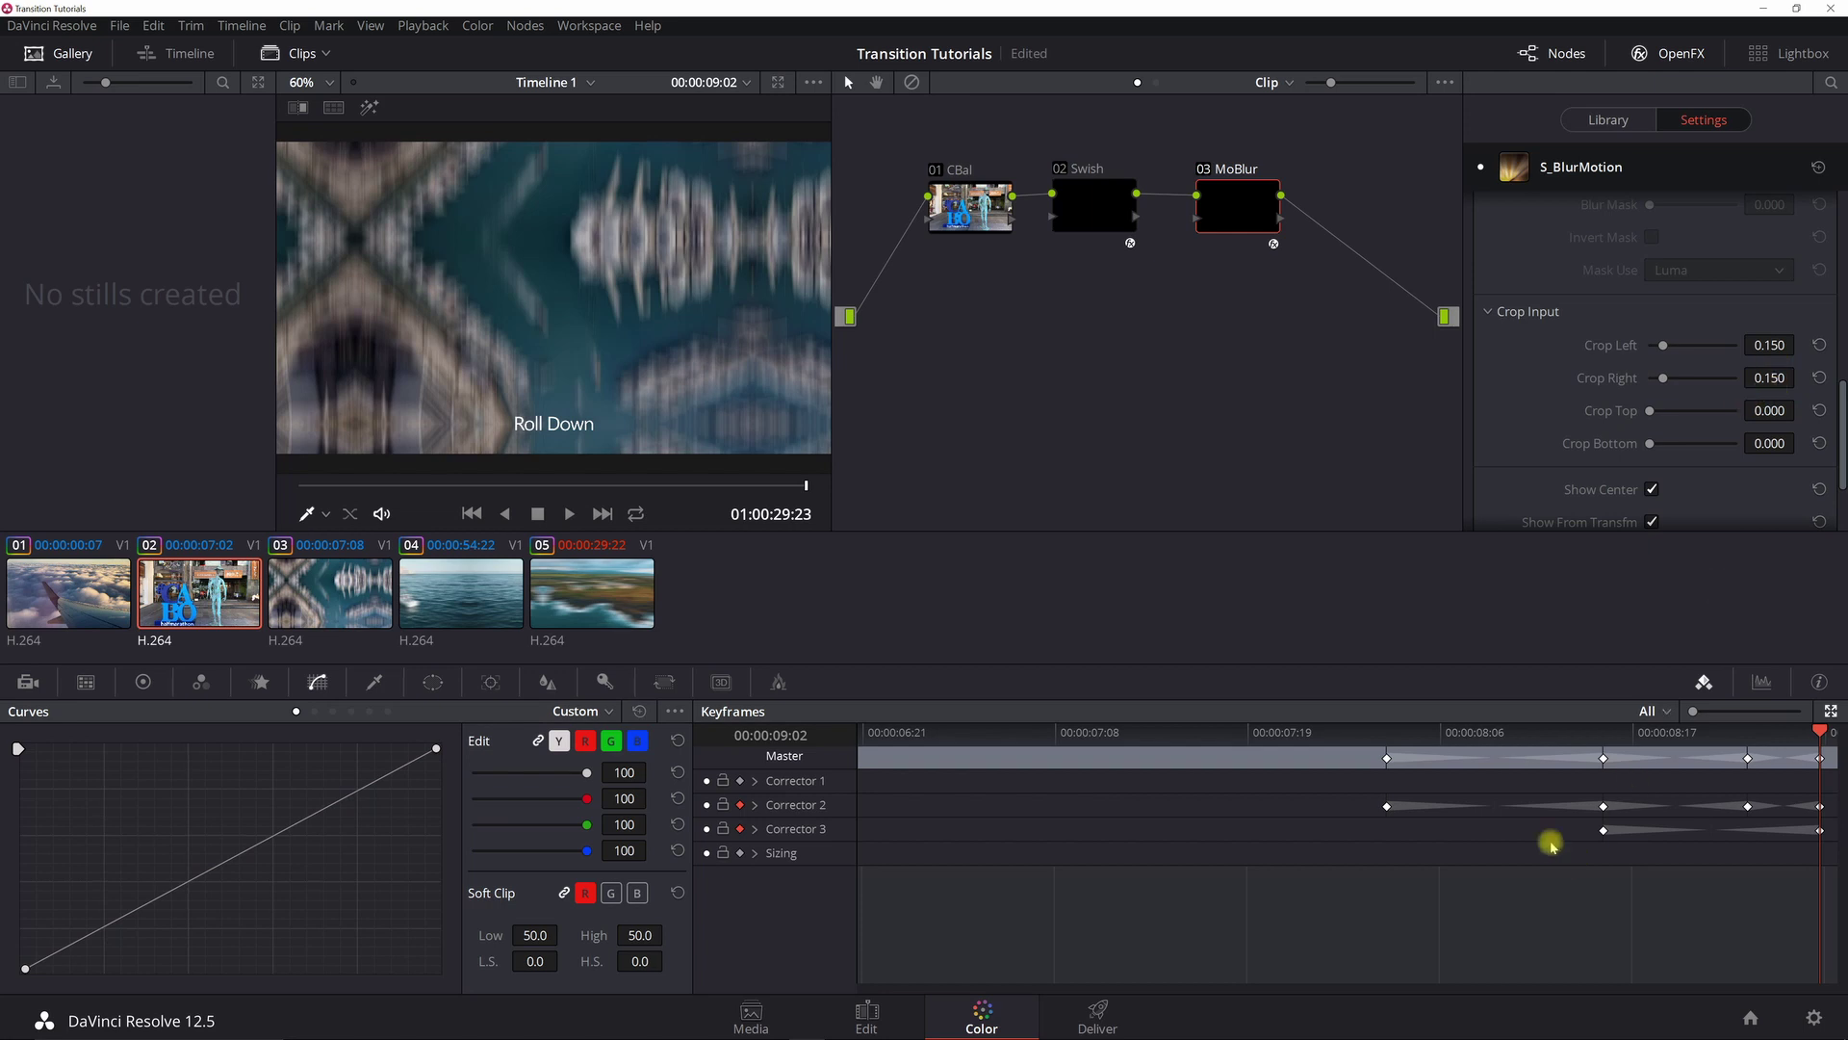
click(1603, 734)
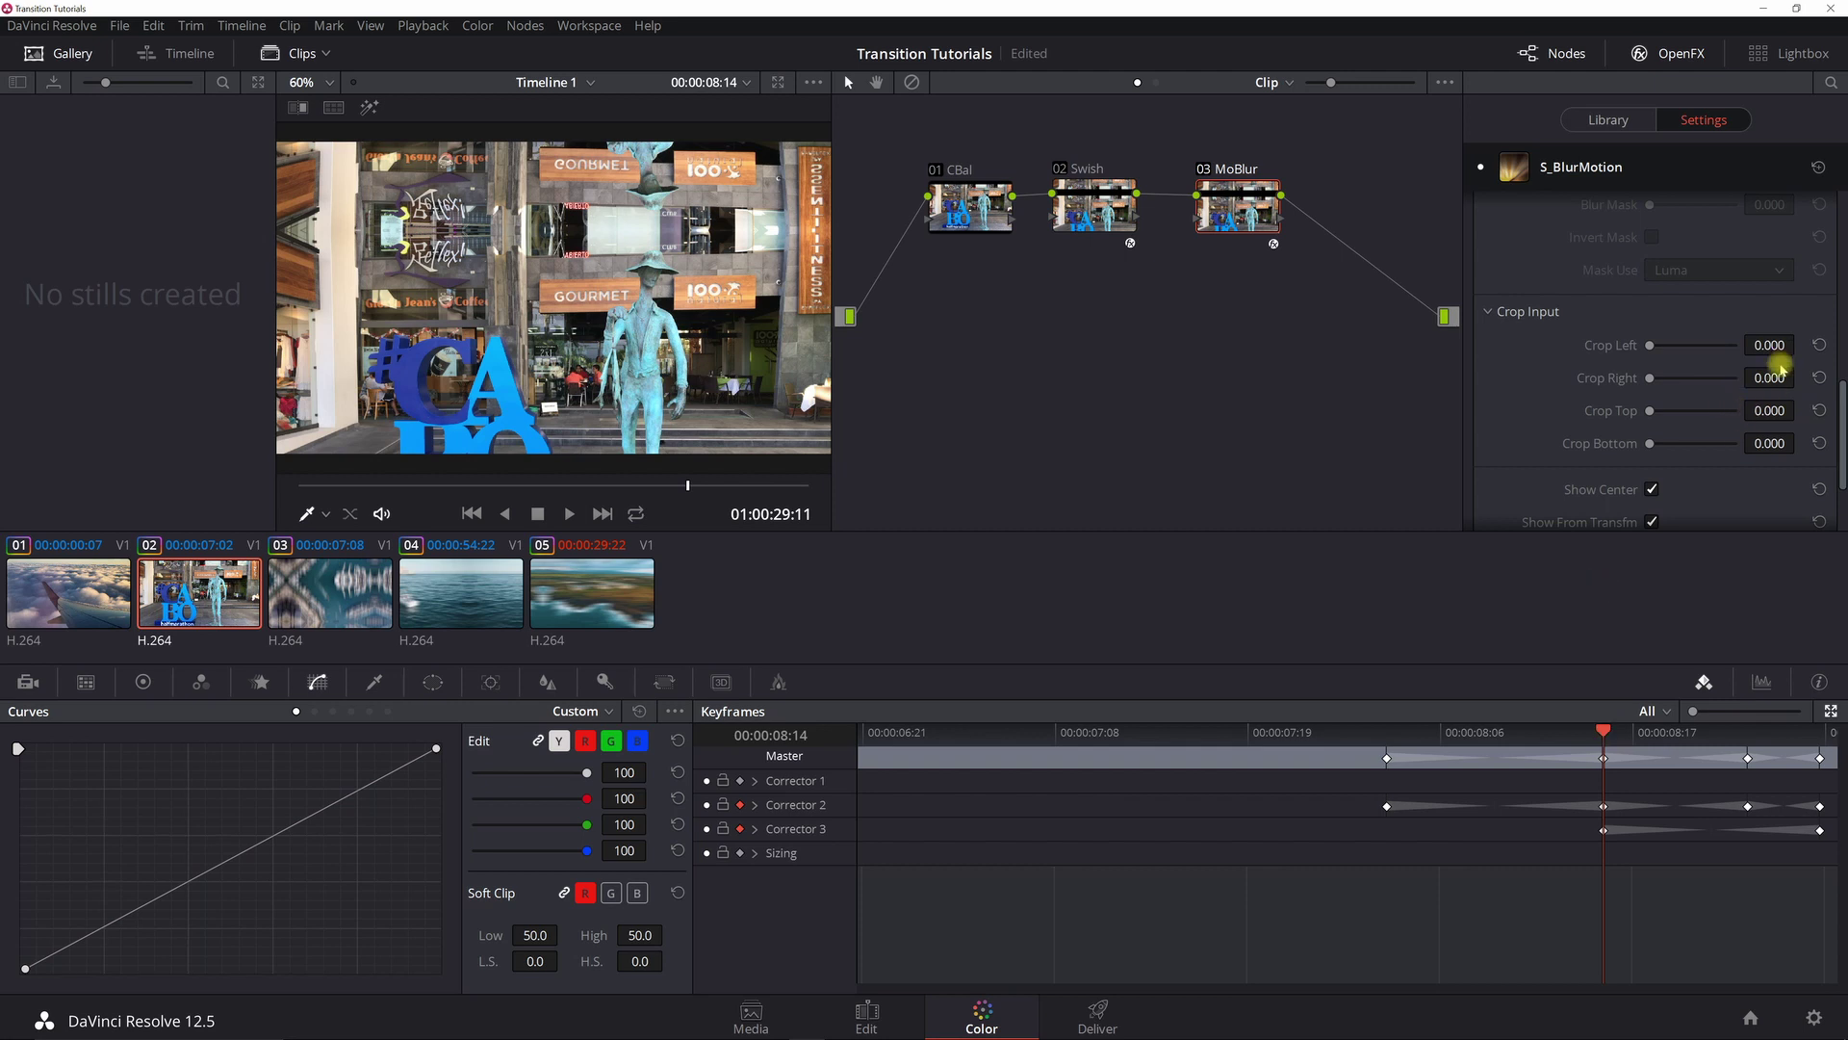
- Open clip 03 at its first Swish keyframe, 00:00:07:07, and review the Shift Y and Wipe Amount values
click(327, 589)
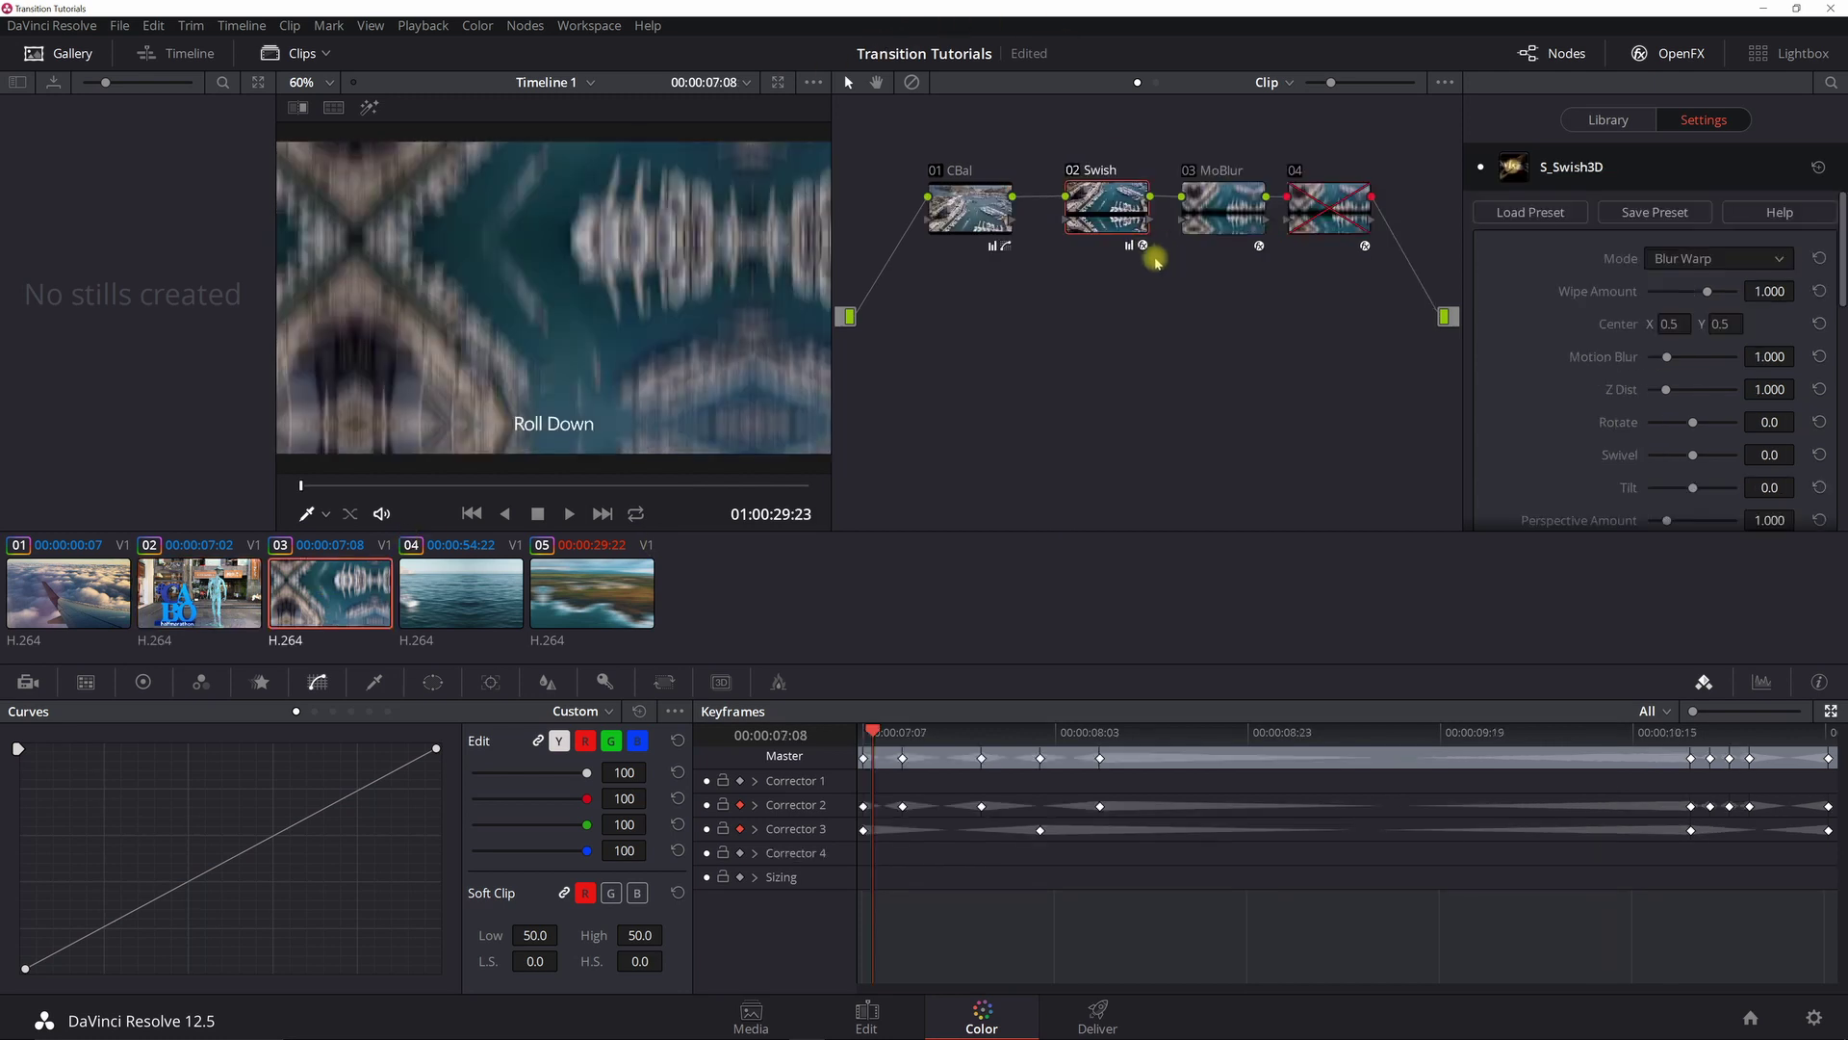
key(Left)
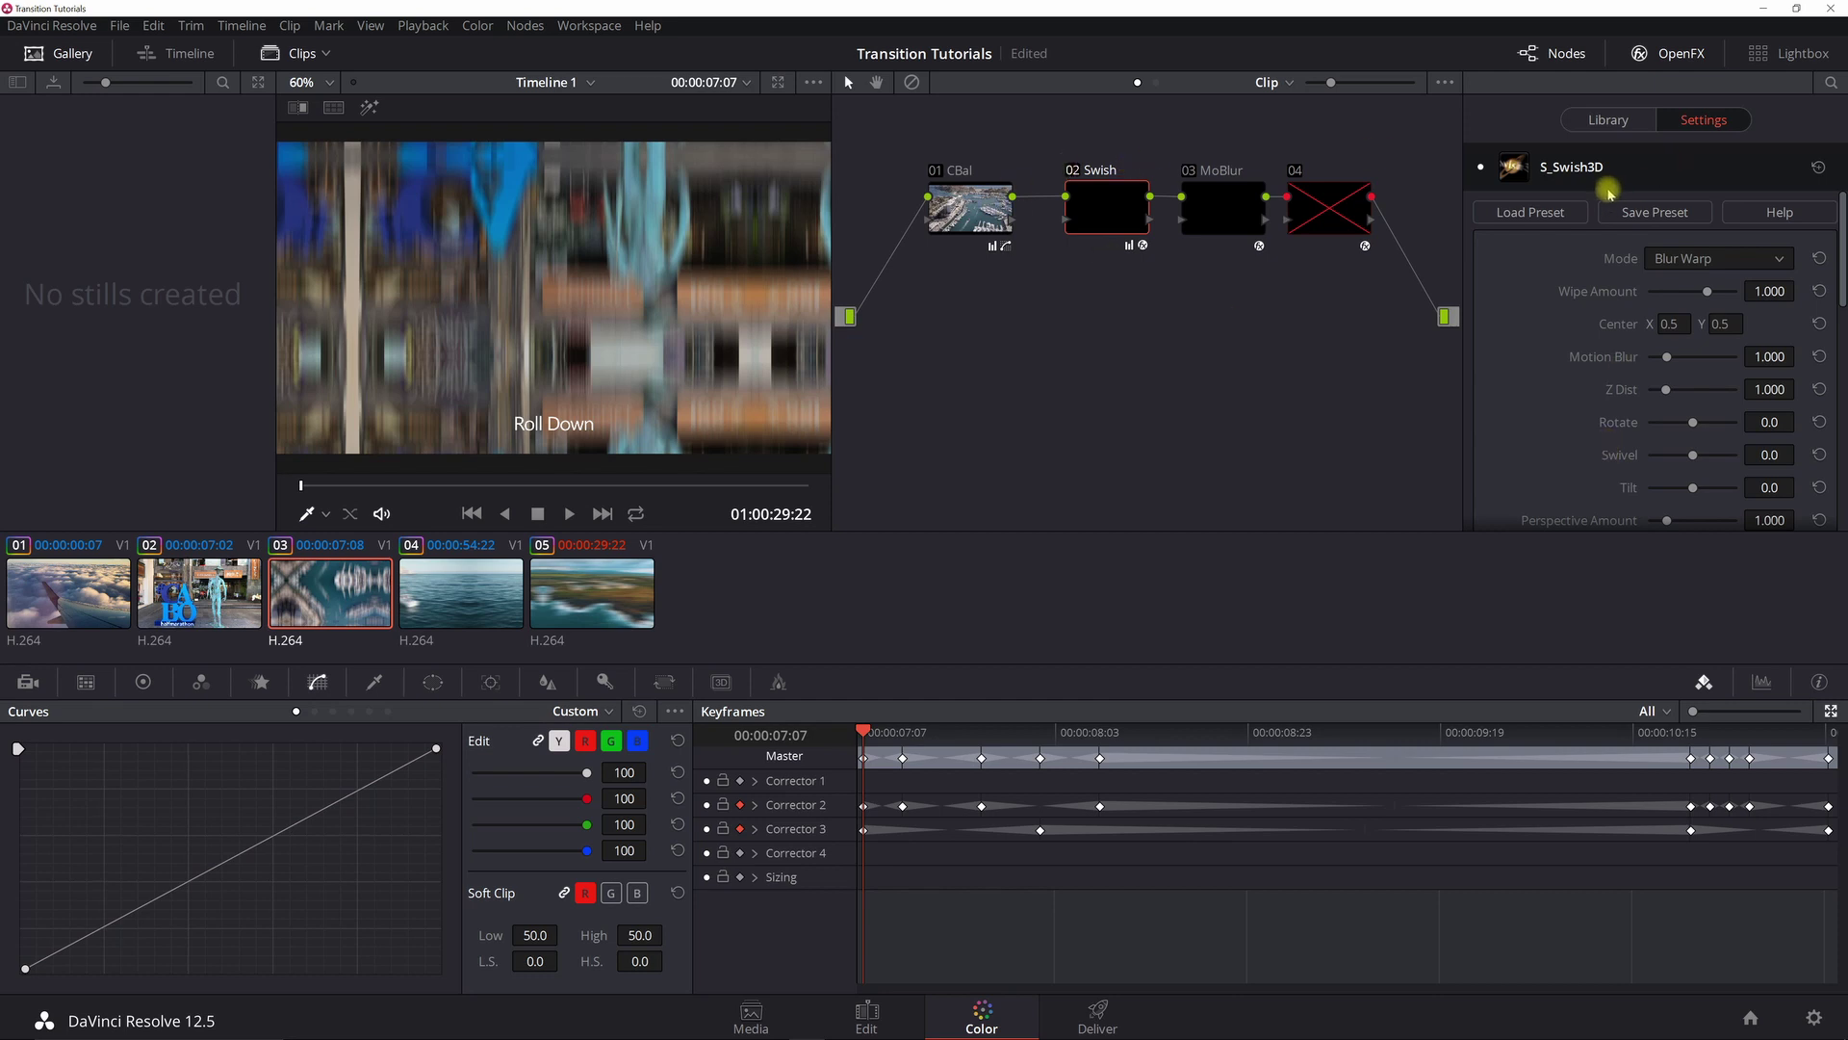
scroll(1750, 365, down, 3)
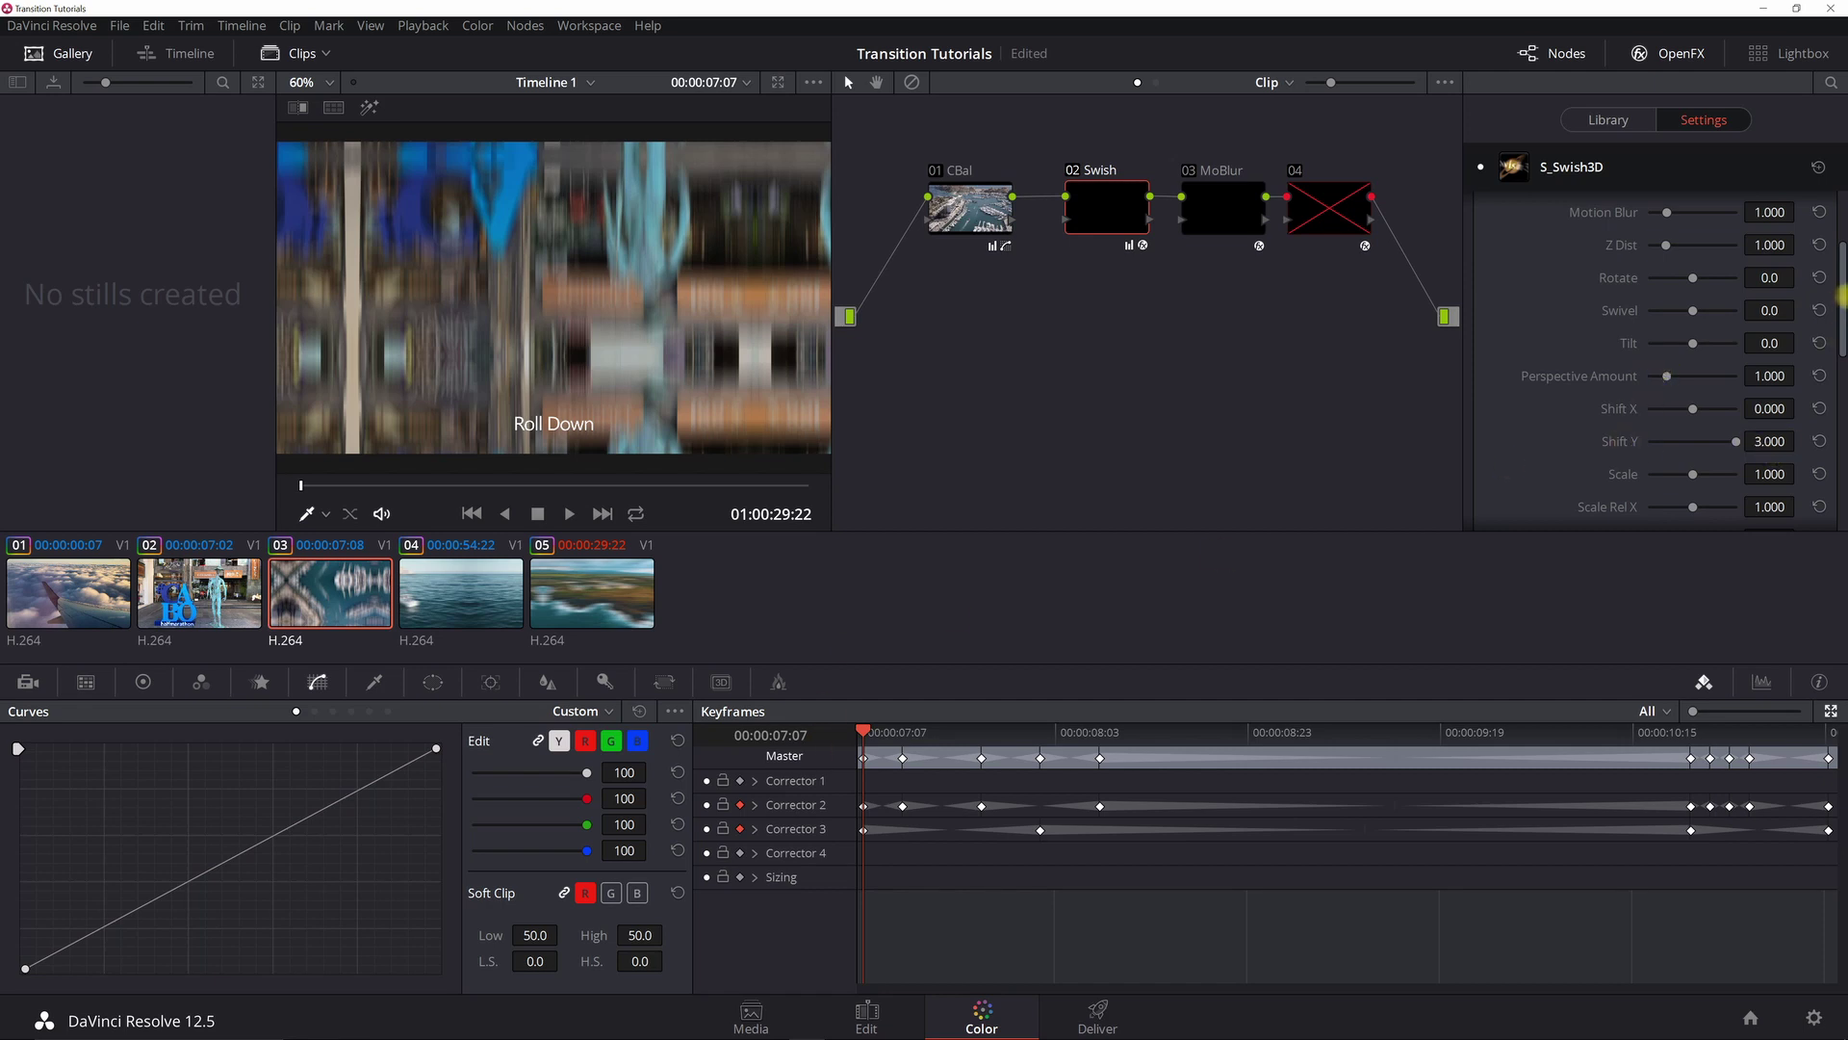
drag(1841, 289, 1841, 241)
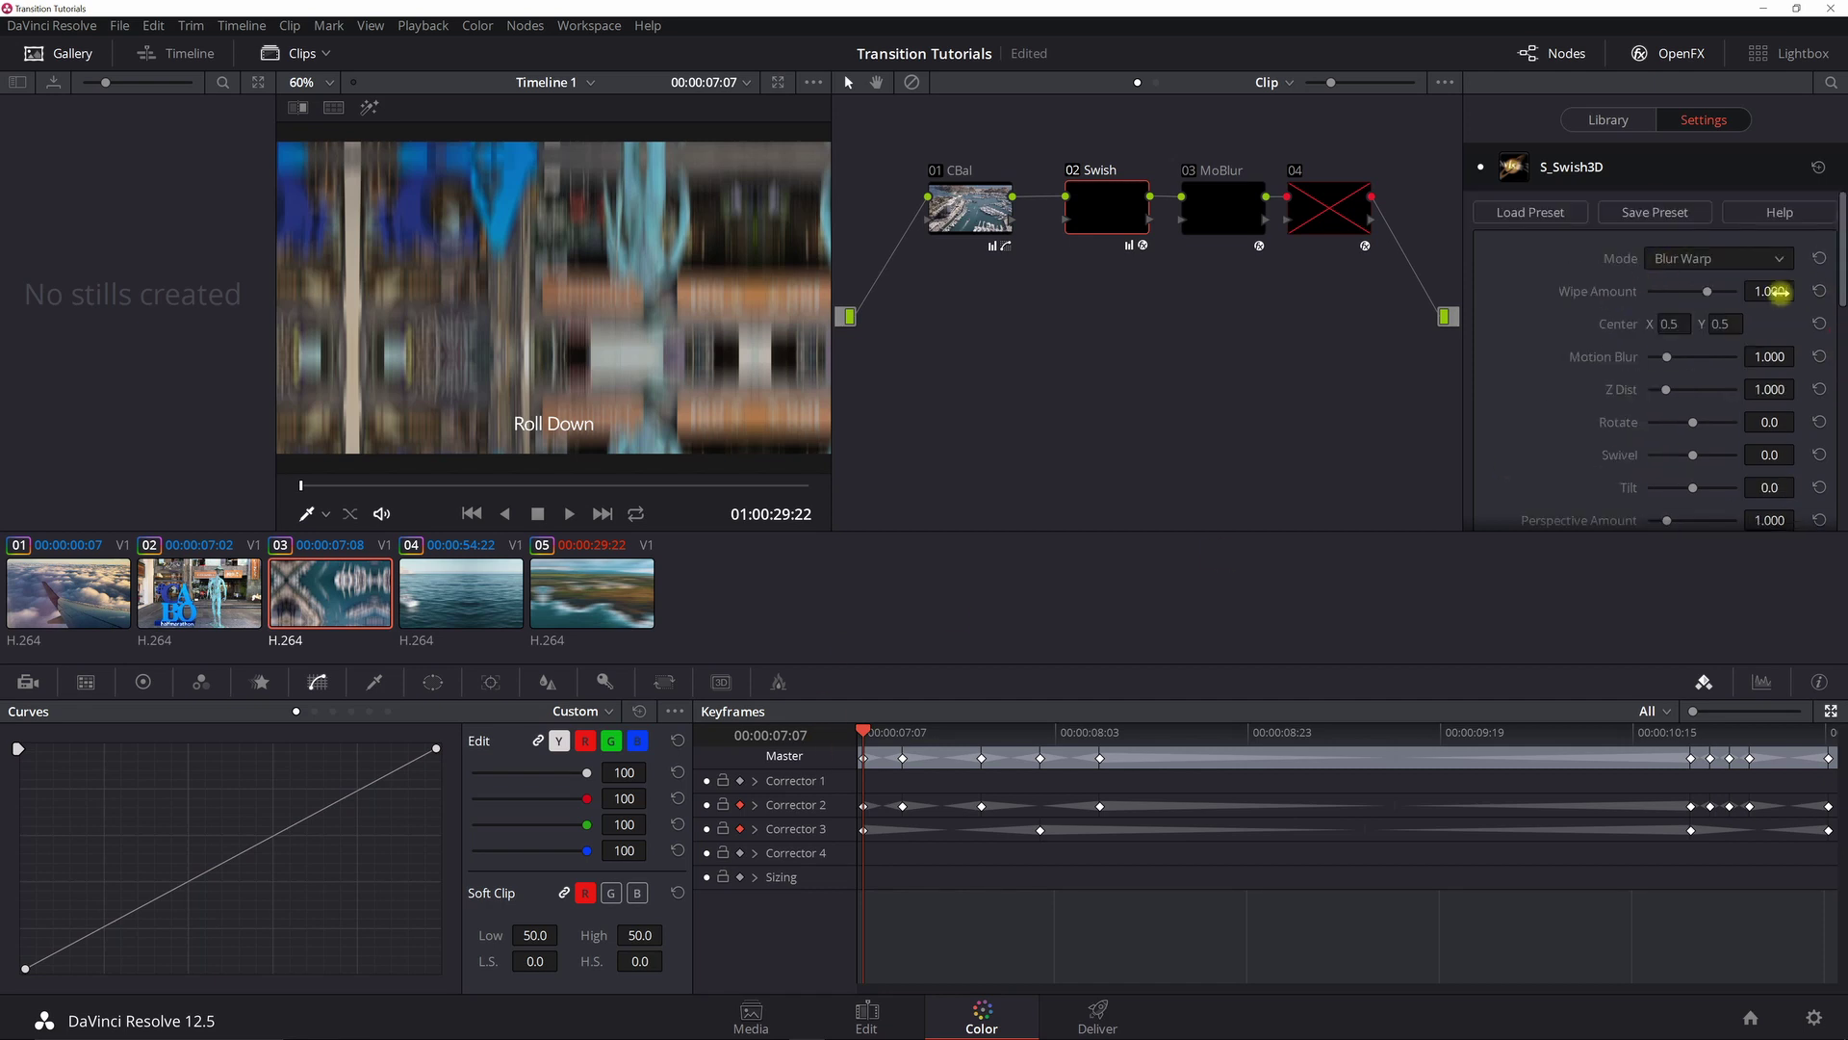
- Check the Swish Wipe Amount at keyframes 00:00:07:11, 00:00:07:19 and 00:00:08:07, reviewing Shift Y at the first of these
click(906, 736)
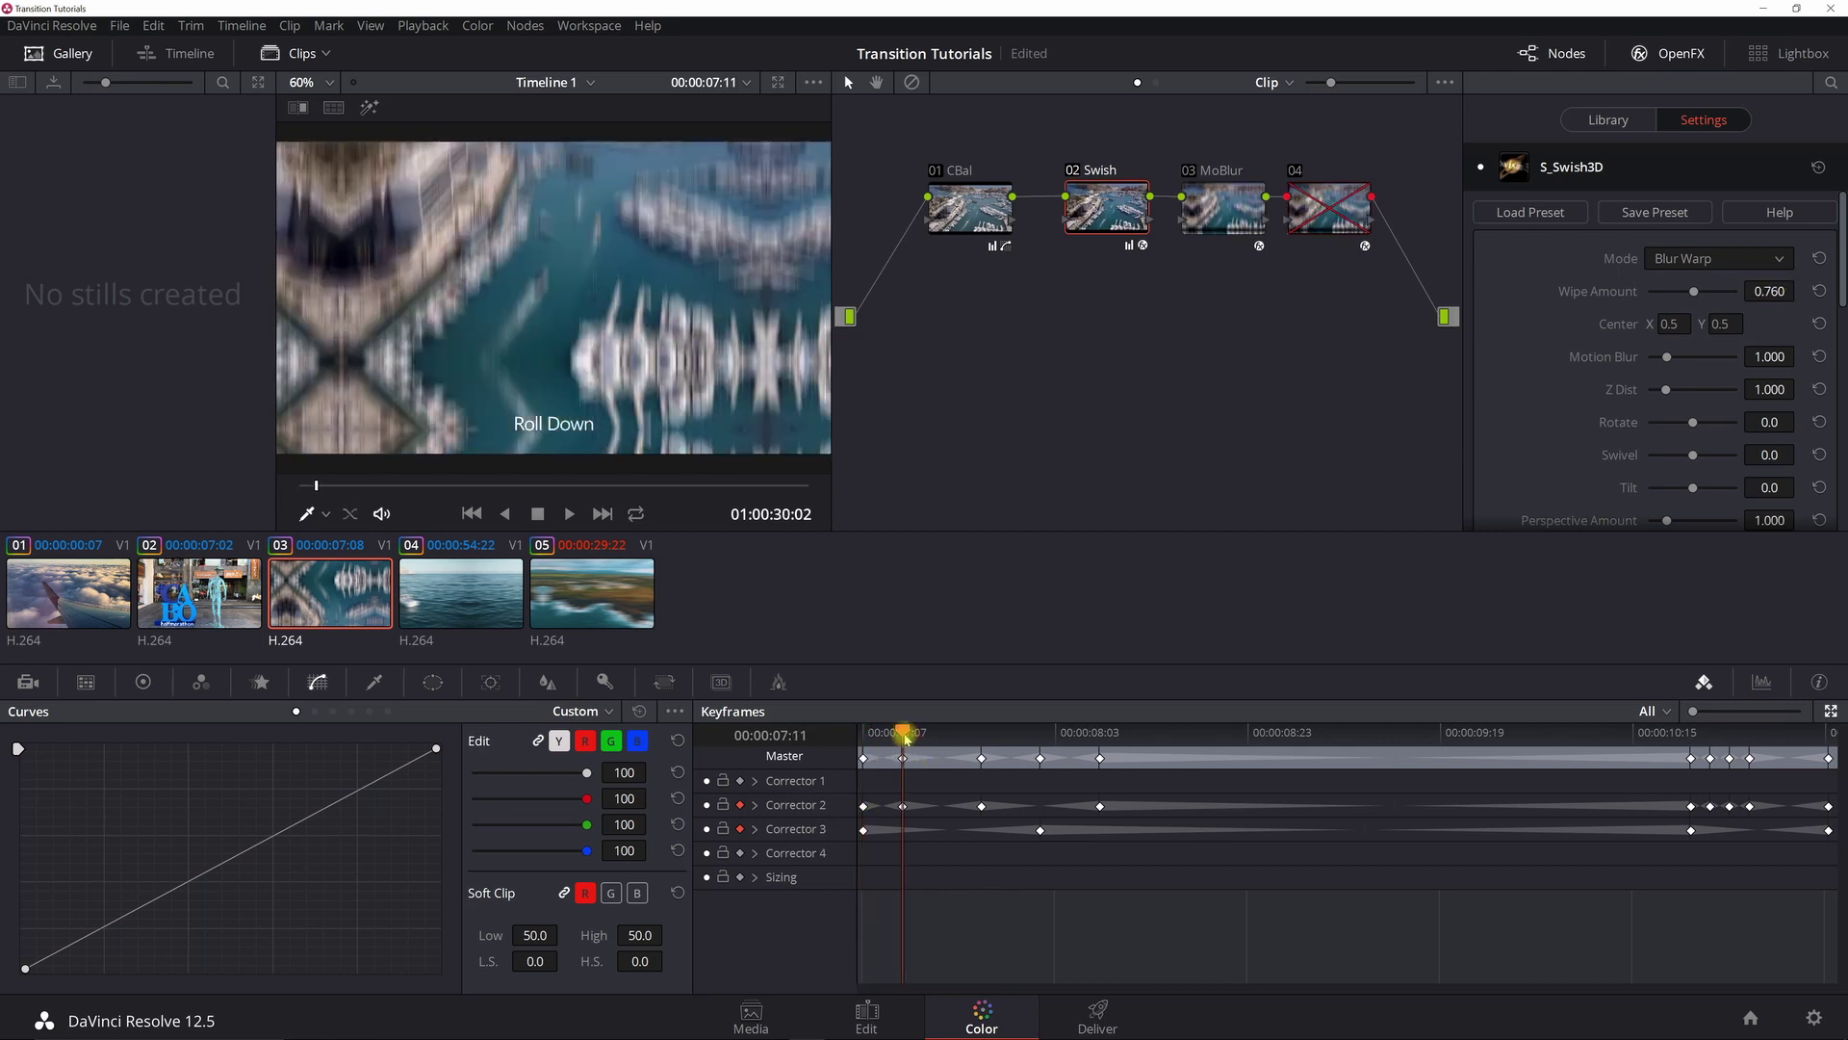
key(Left)
key(Right)
drag(1841, 278, 1841, 332)
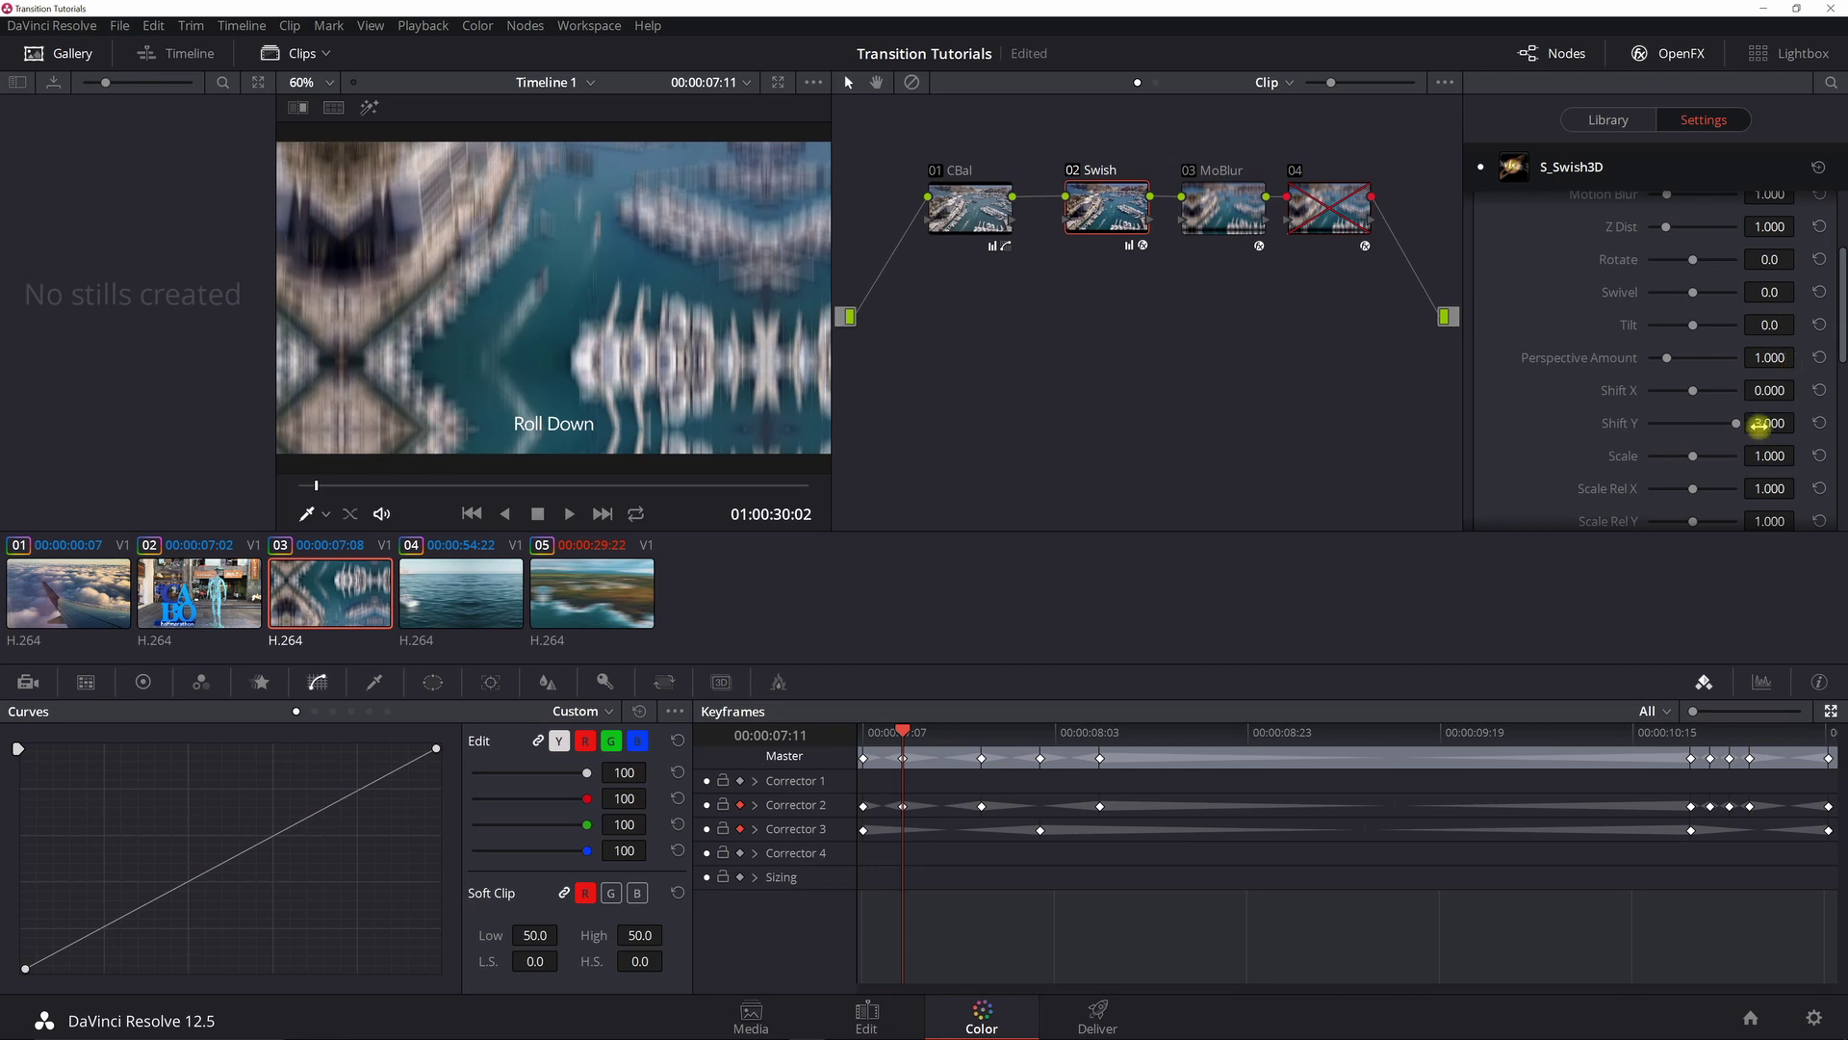
drag(1841, 313, 1841, 240)
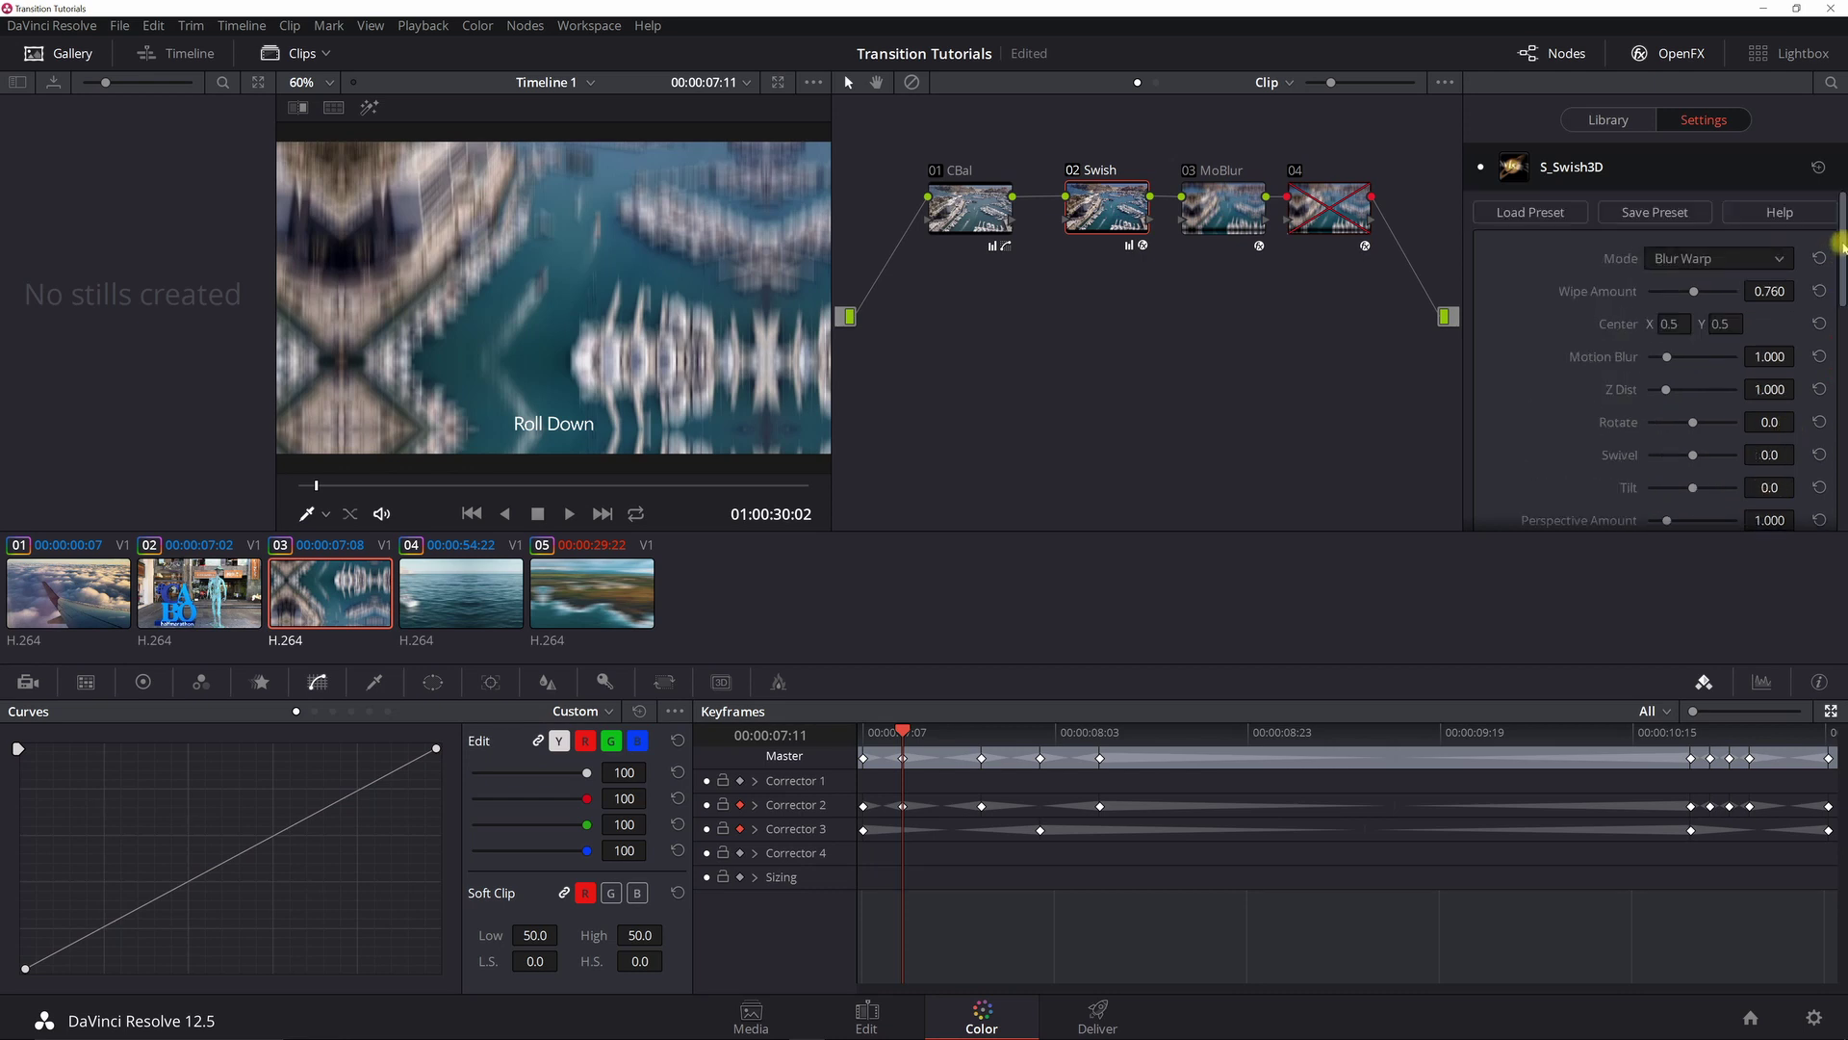
click(982, 730)
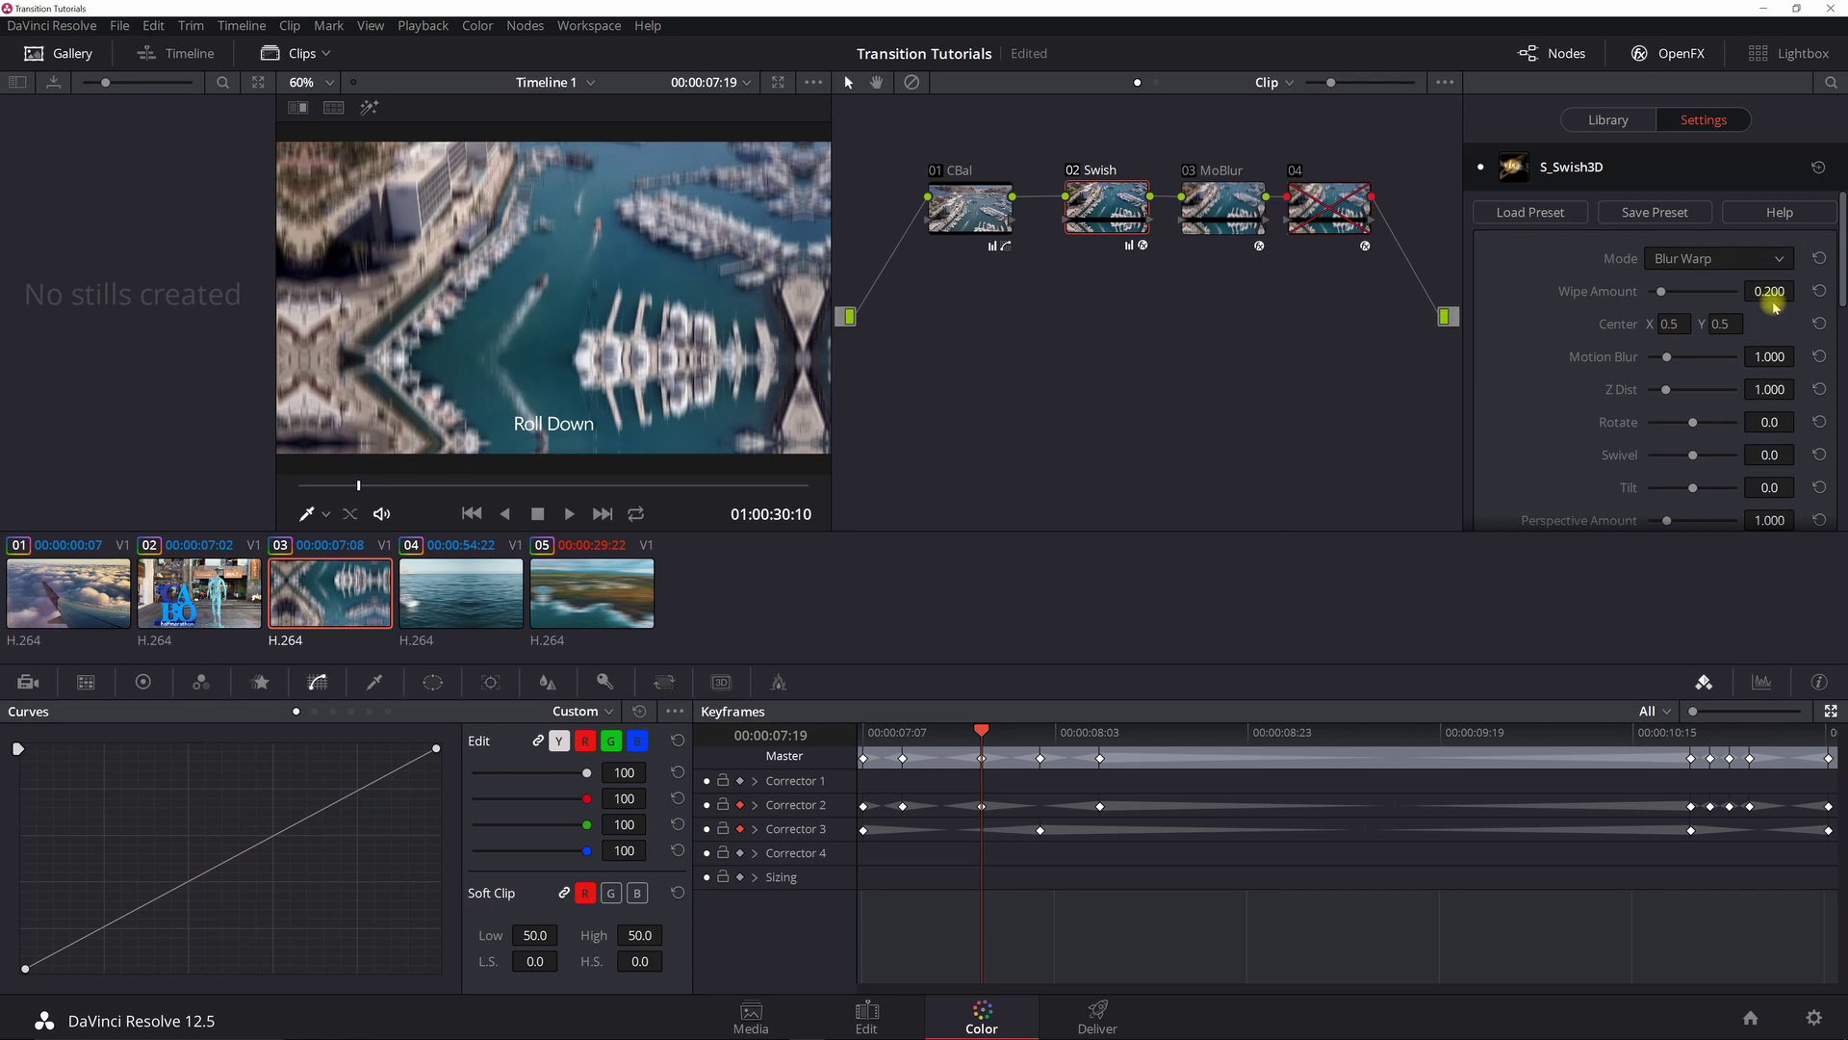
click(1100, 732)
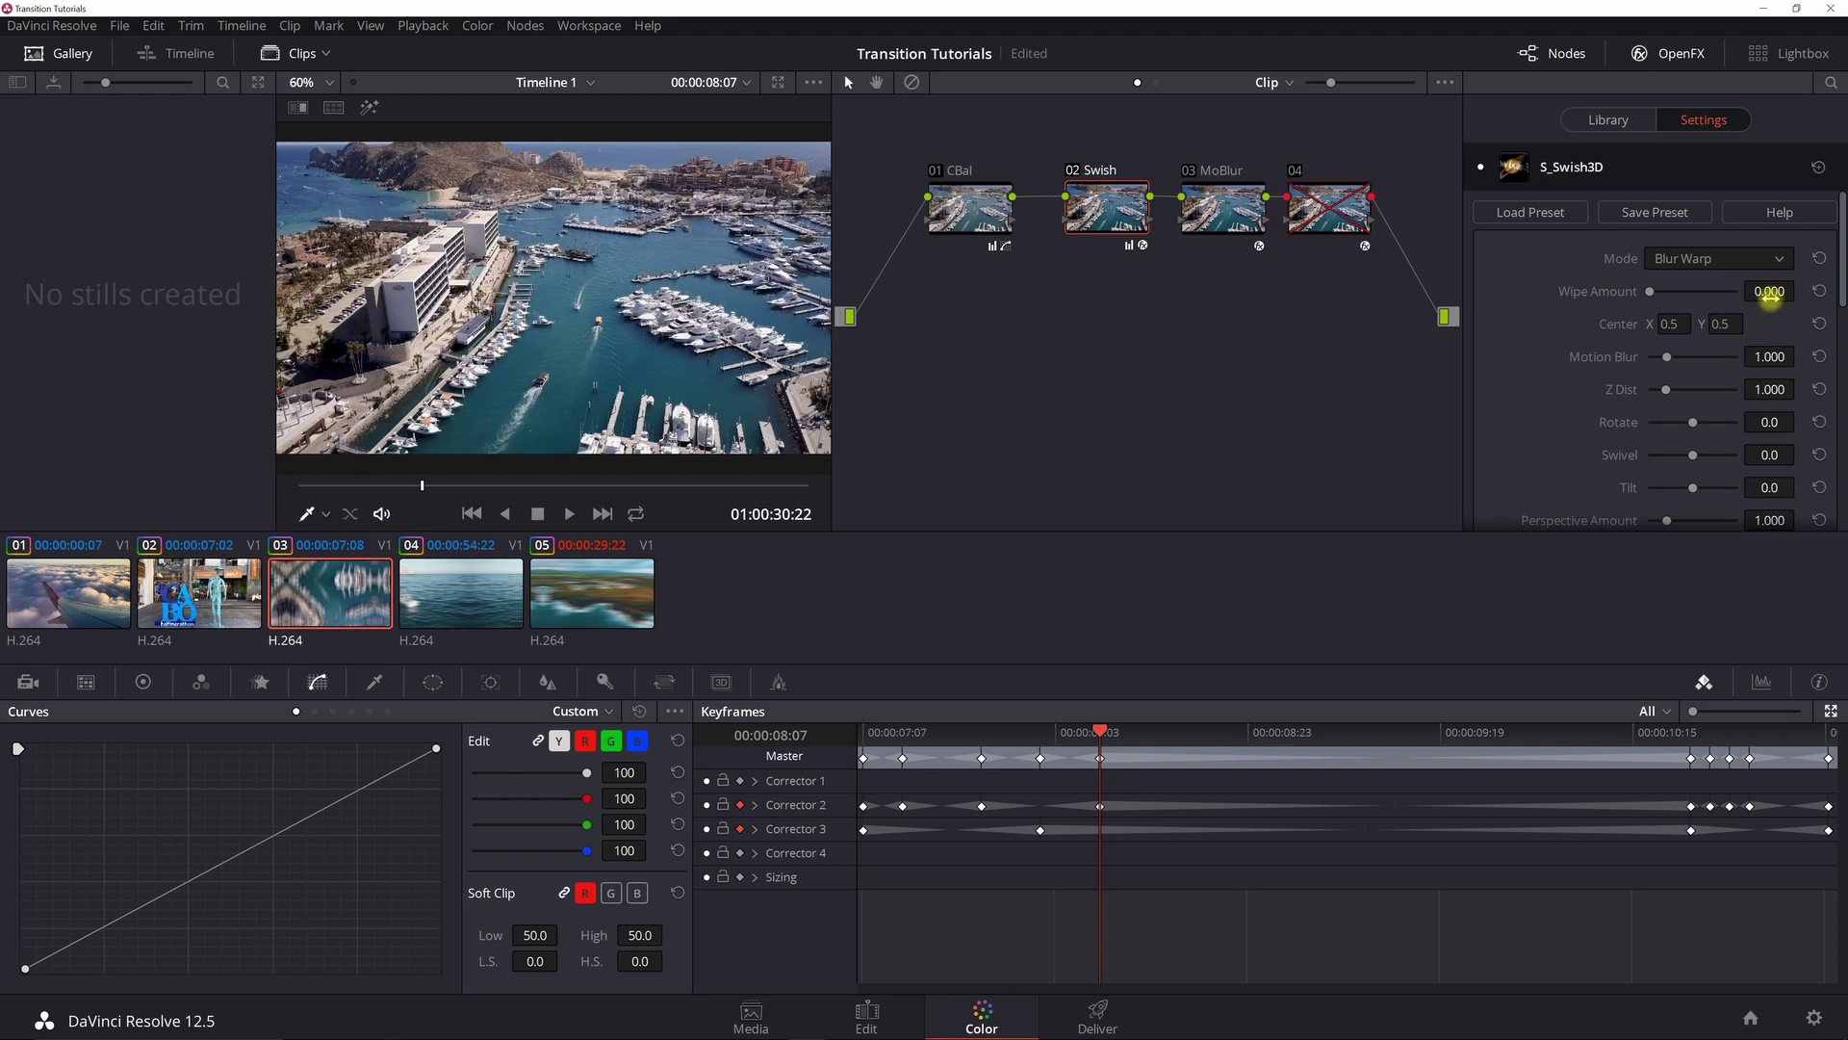
- Select clip 03's MoBlur node and review its From Shift Y, To Shift Y and Wrap X settings at keyframe 00:00:07:07
click(1214, 204)
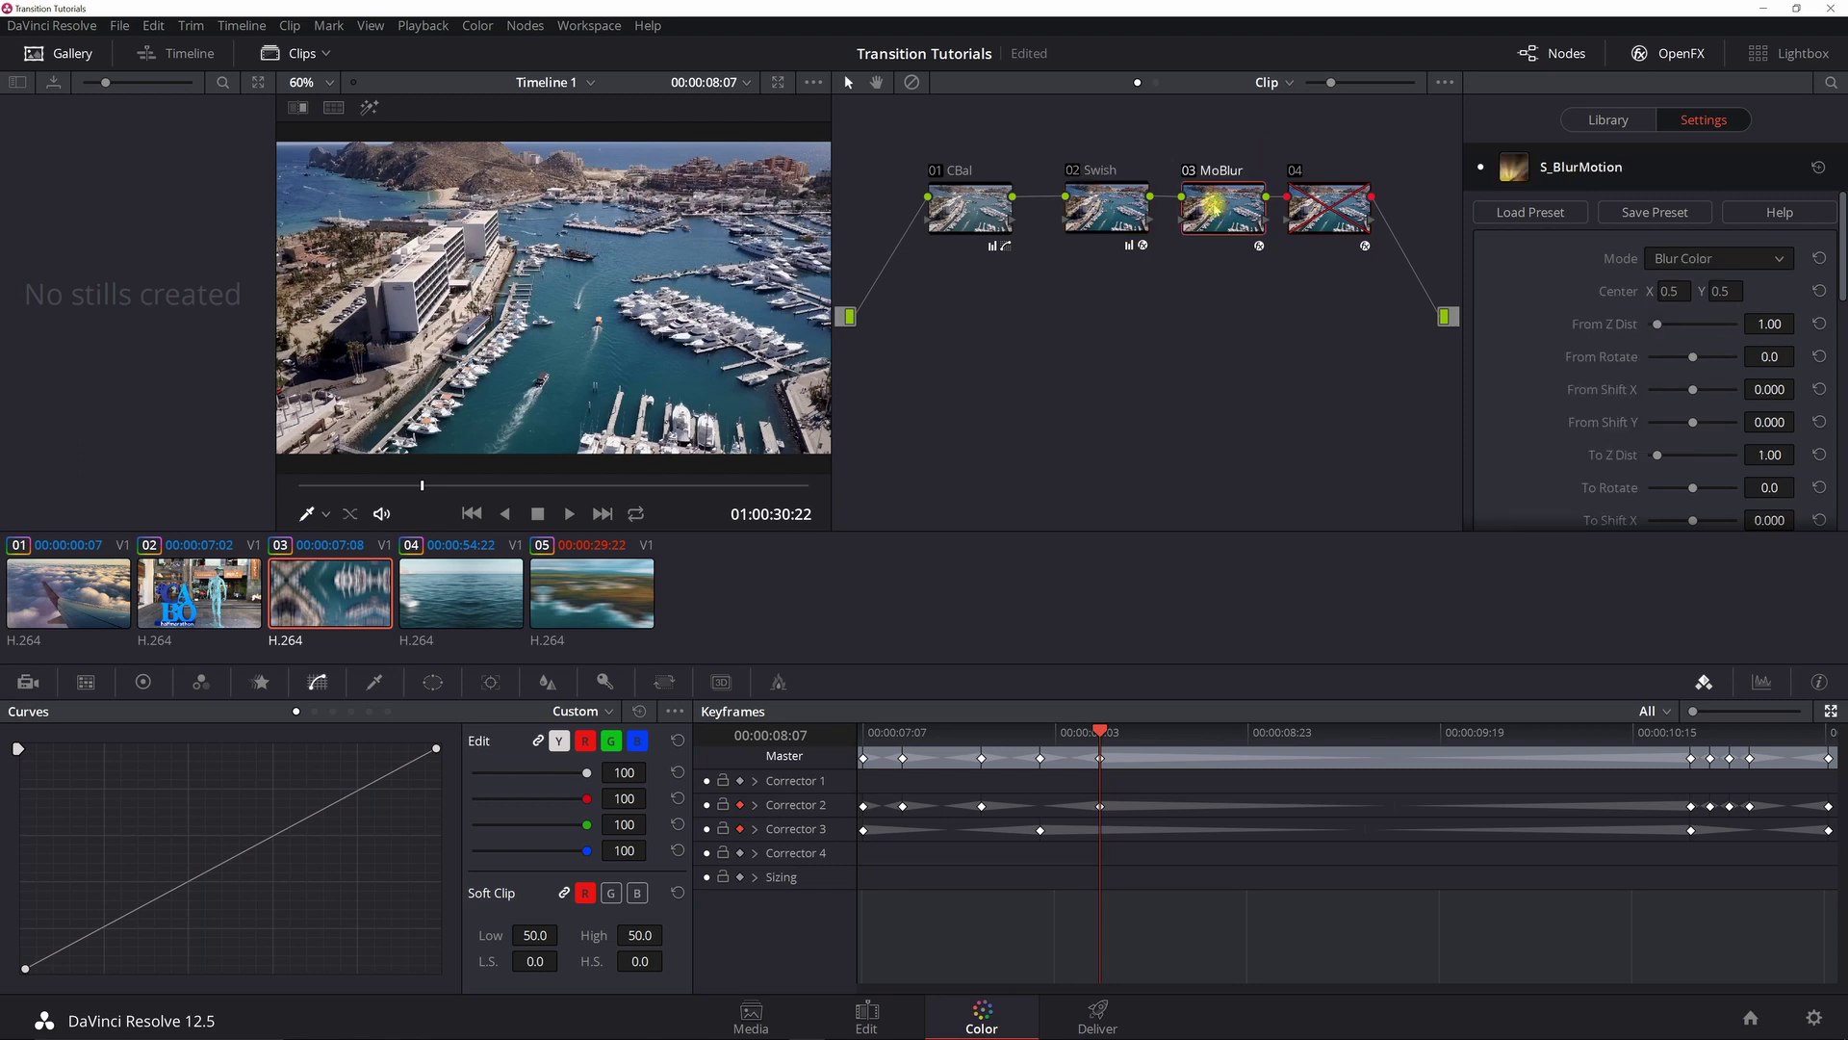
click(870, 734)
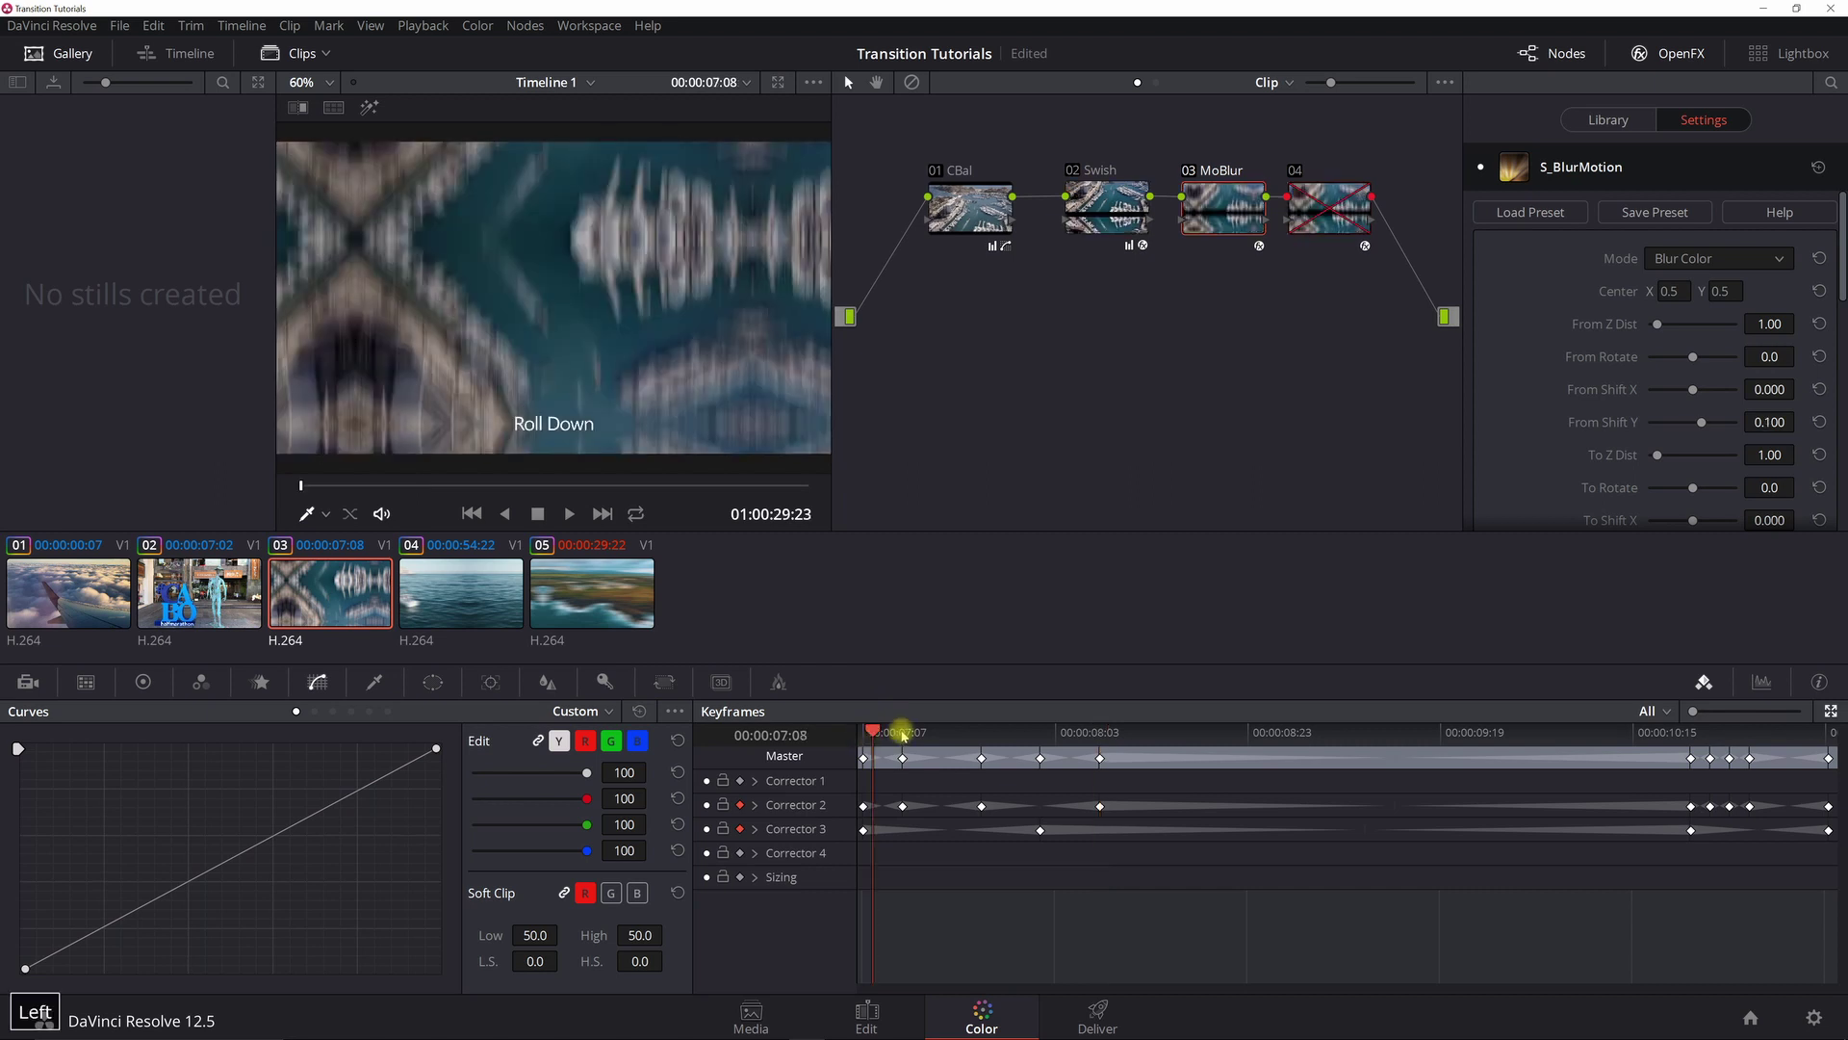
key(Left)
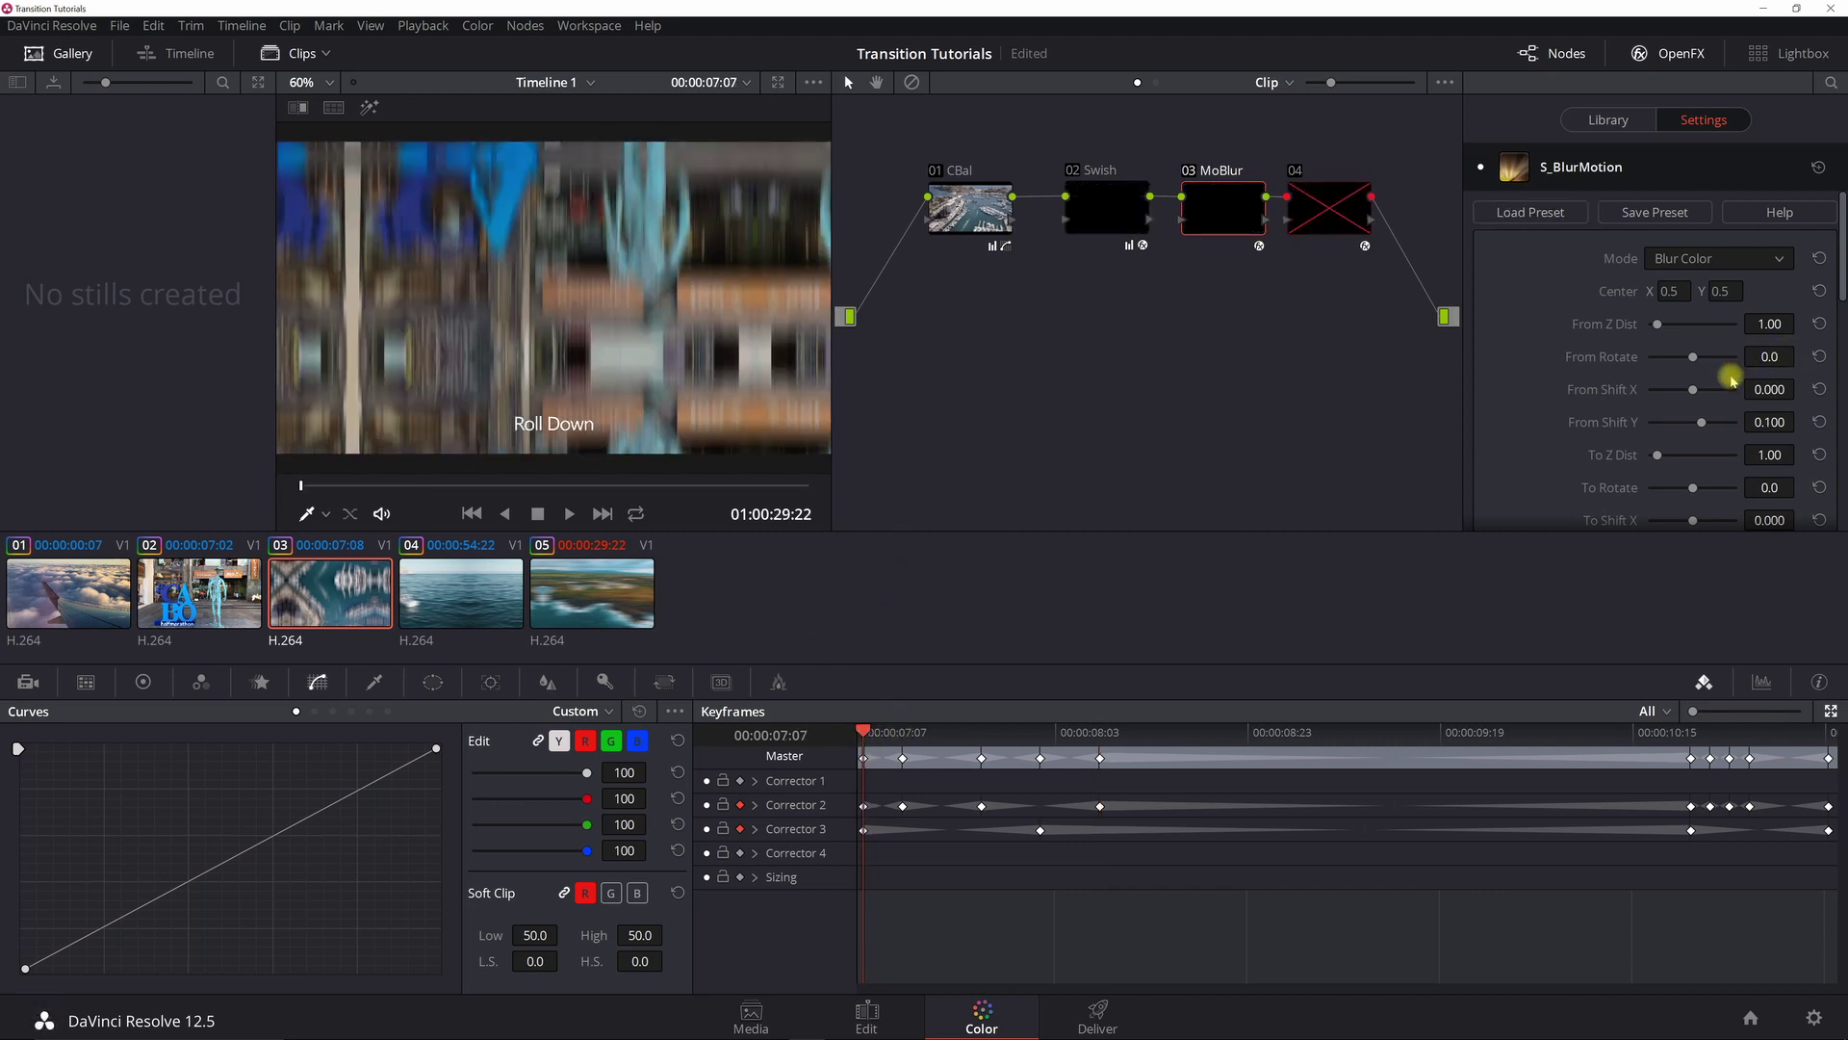
scroll(1724, 375, down, 2)
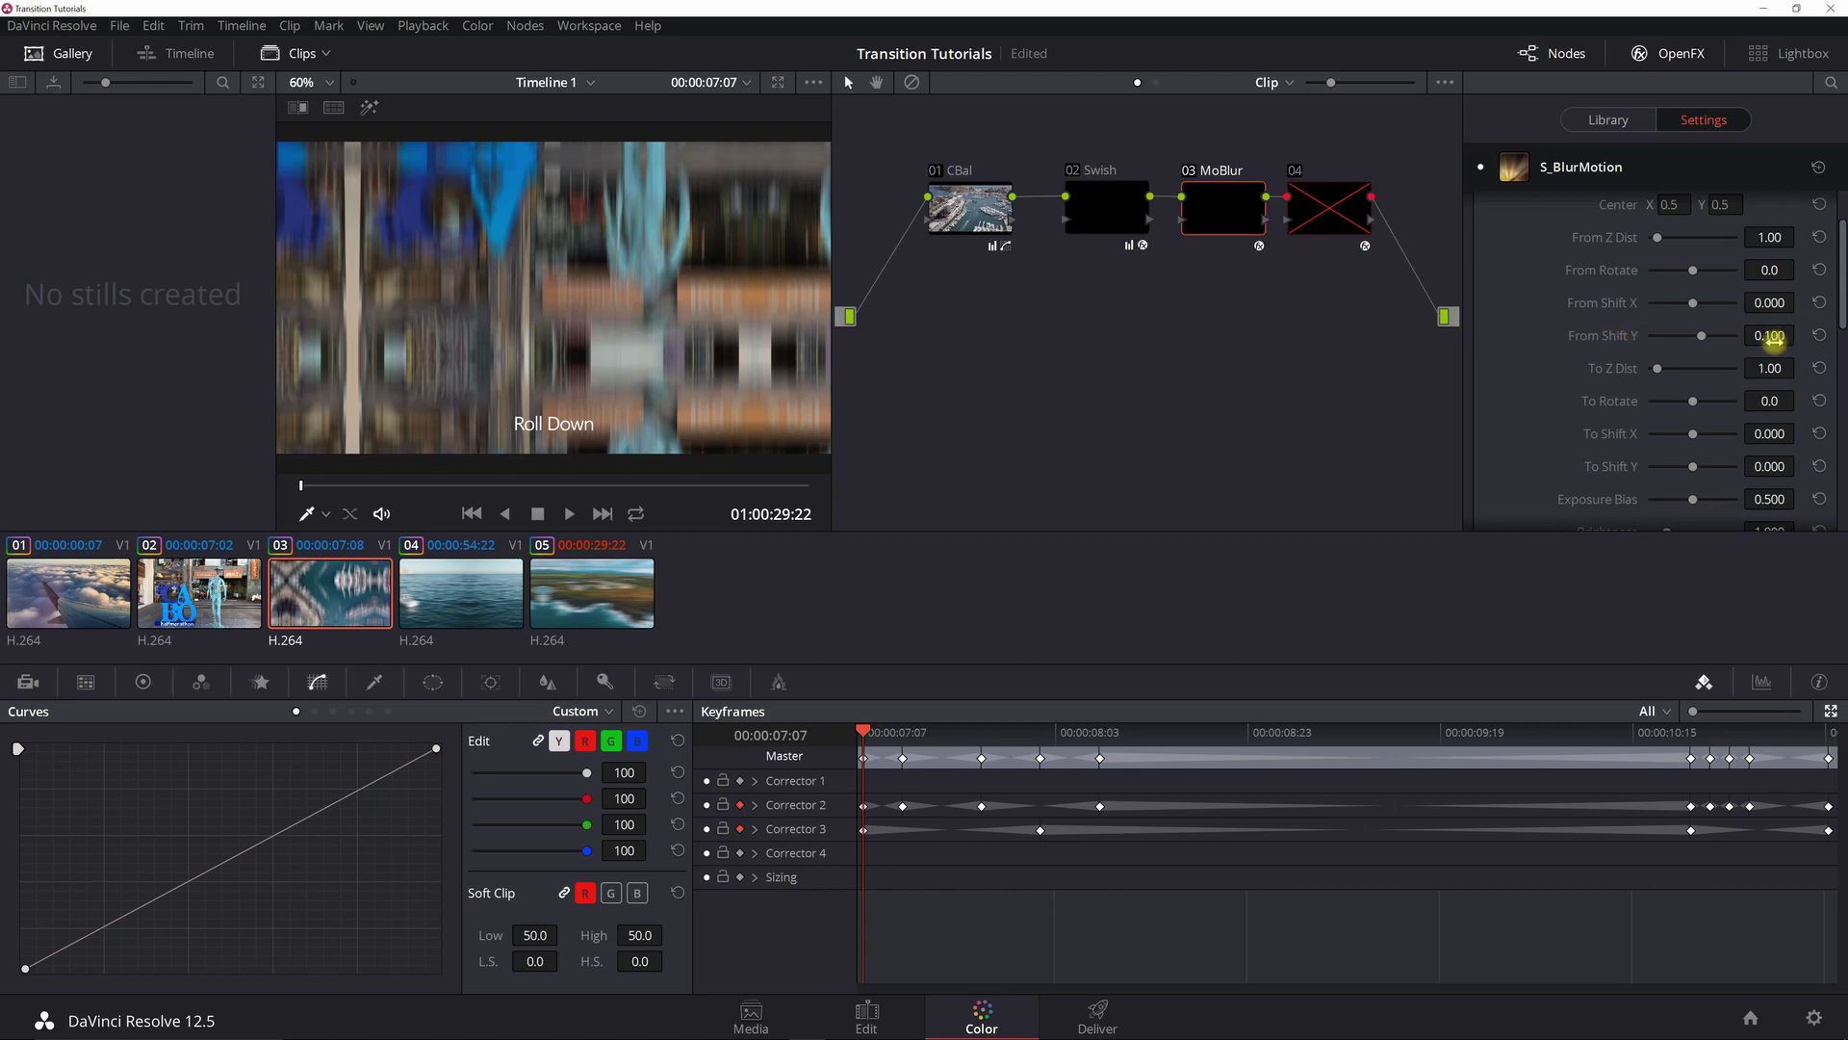
scroll(1733, 383, down, 2)
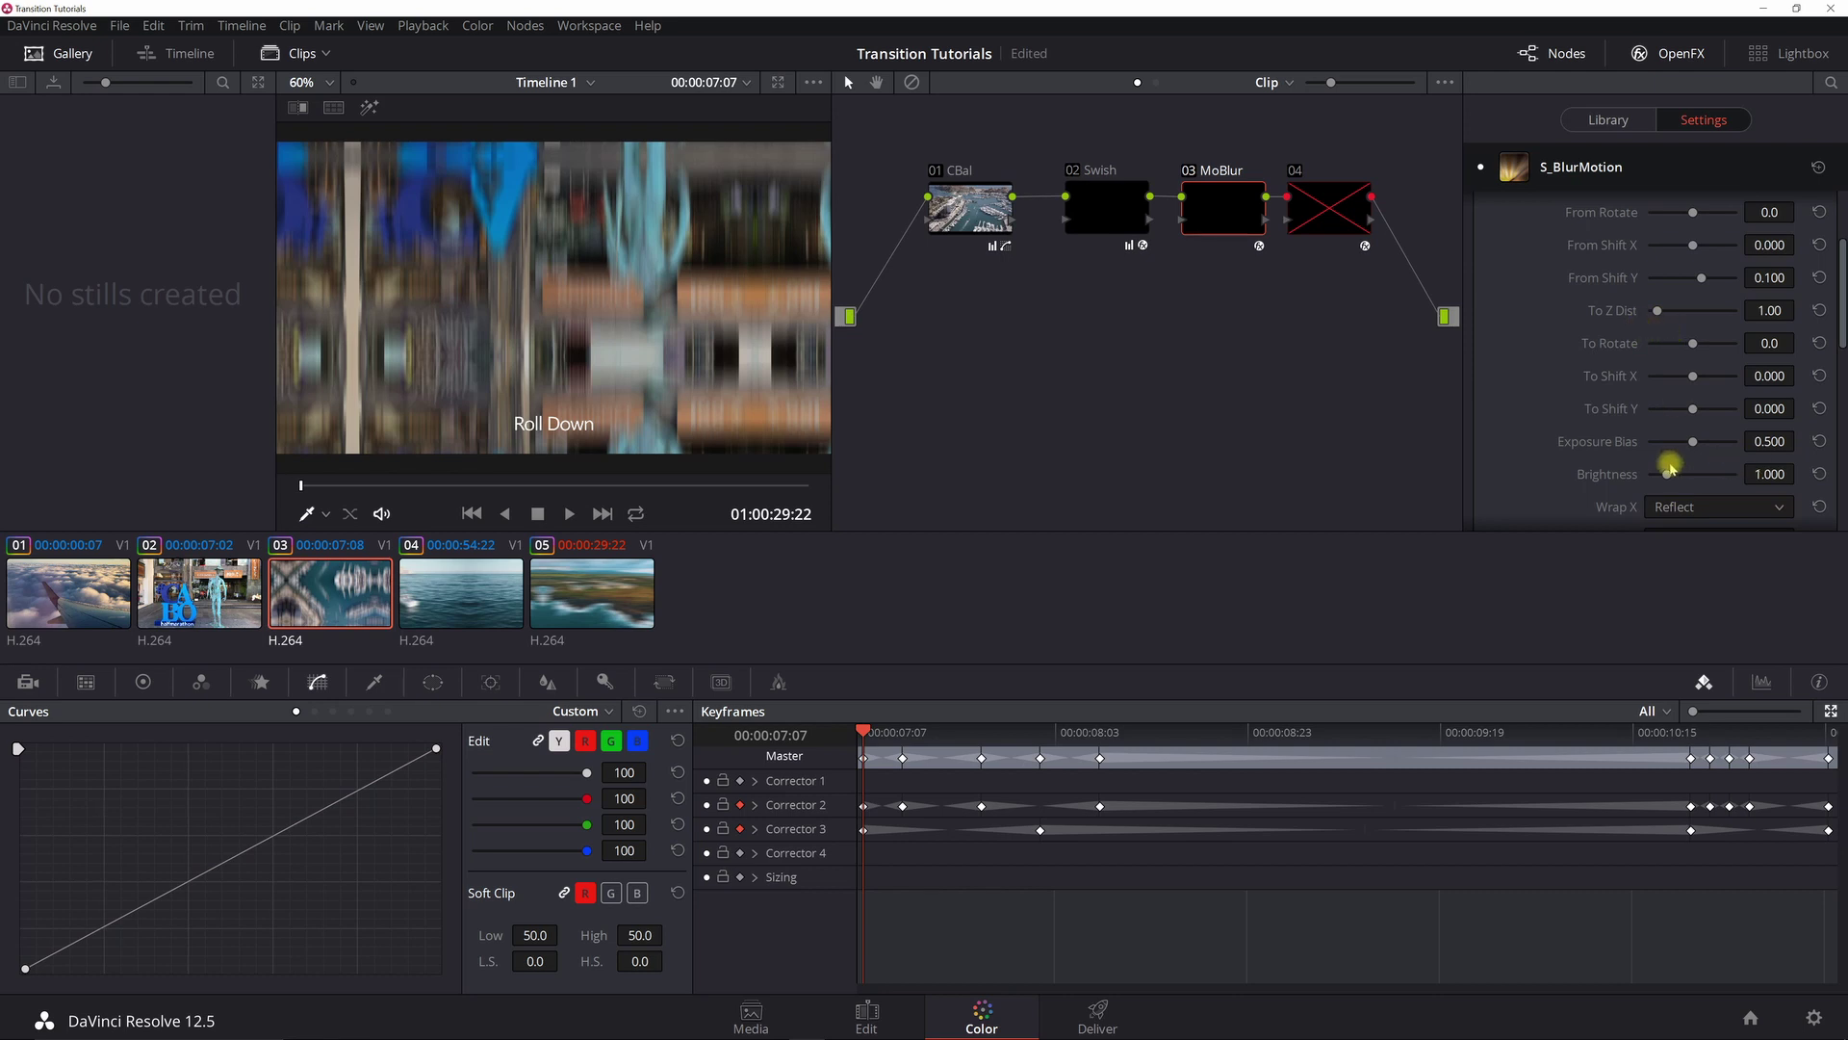
- Compare the MoBlur node's Crop Left and Crop Right values at clip 03's keyframes 00:00:07:07 and 00:00:08:01
scroll(1723, 434, down, 4)
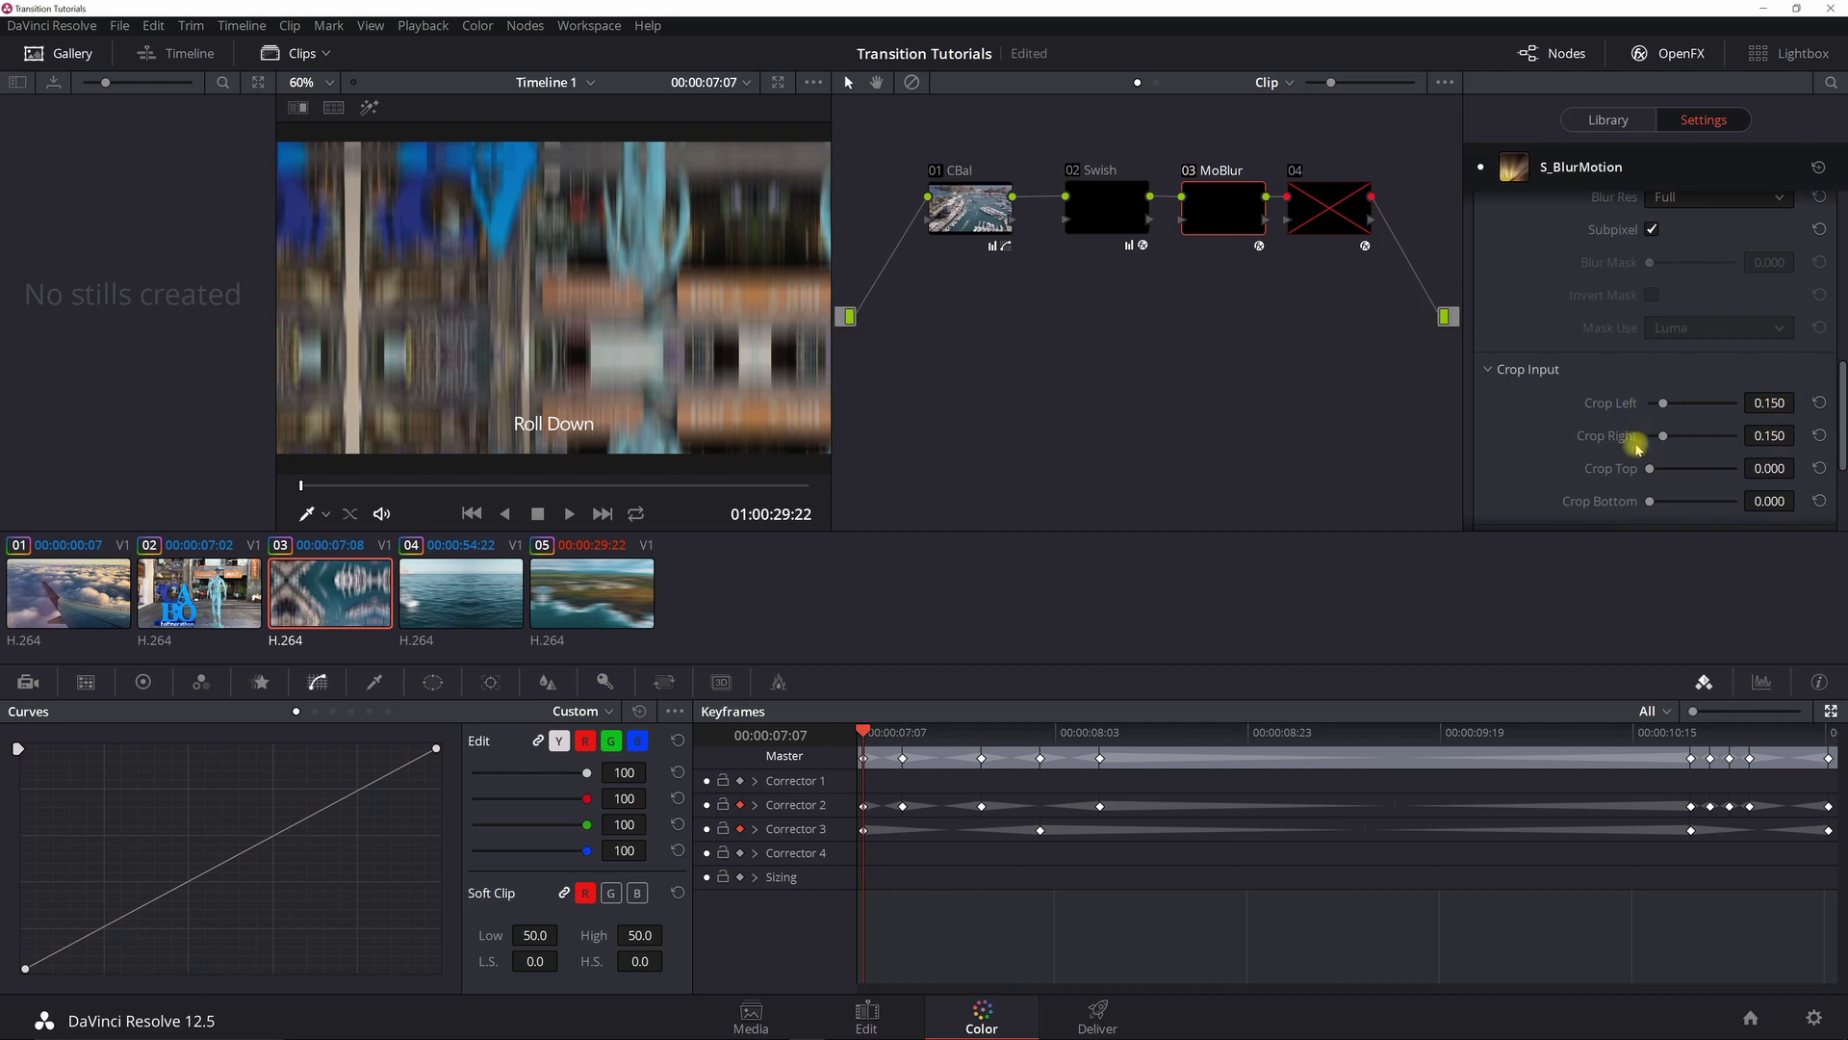
click(1040, 738)
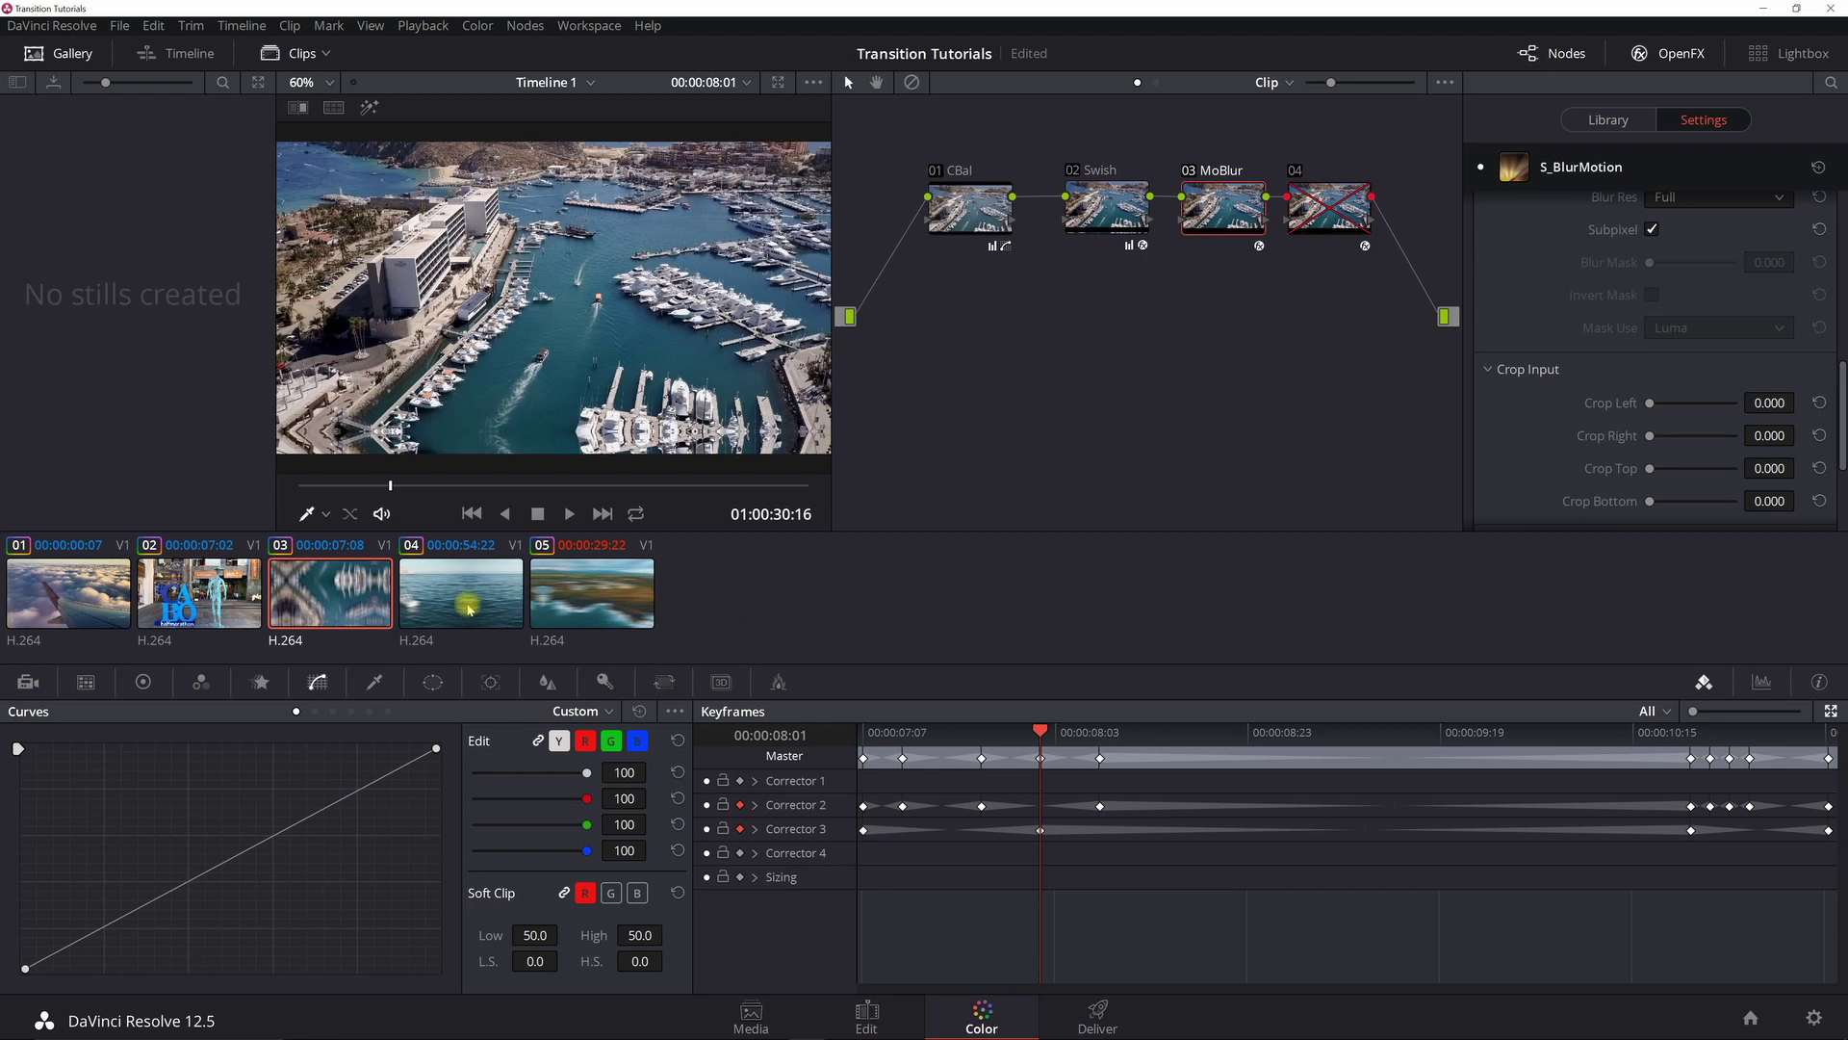
- Select clip 03's Swish node at keyframe 00:00:10:19 and go to its last keyframe, 00:00:11:09
click(1692, 733)
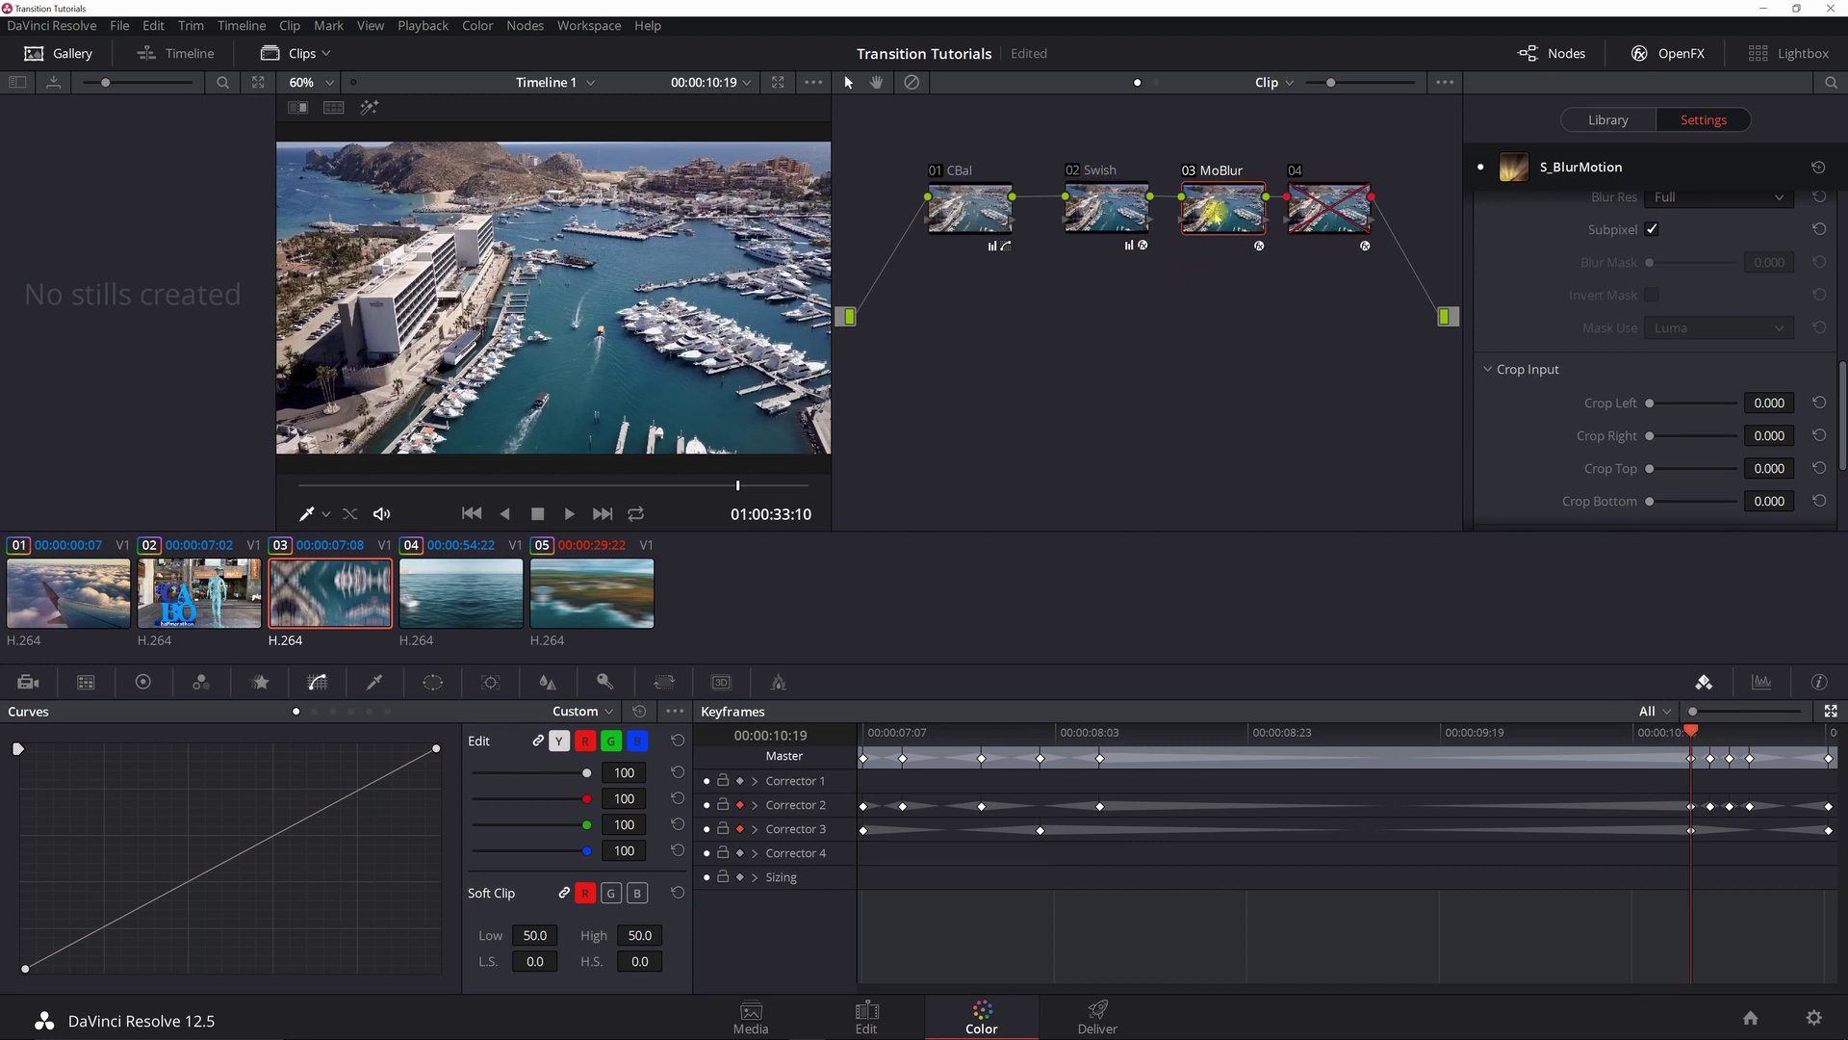
click(1107, 209)
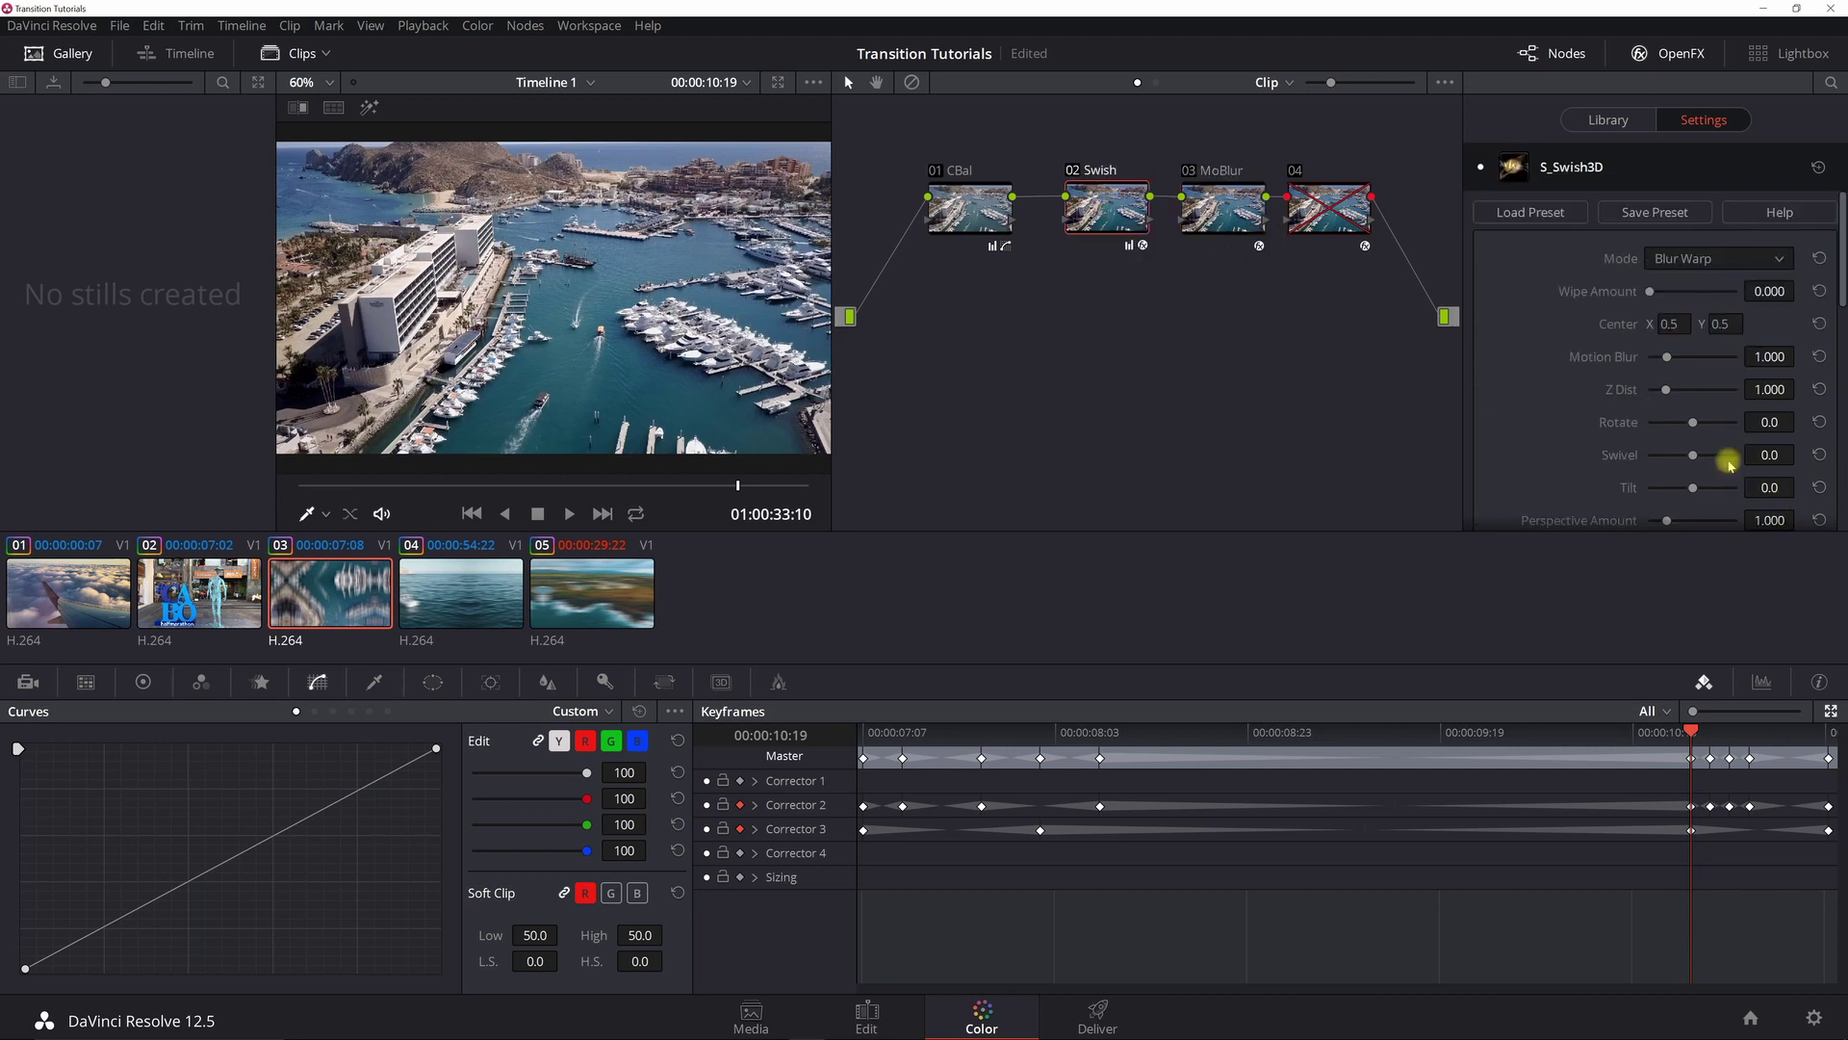
click(1828, 743)
key(Right)
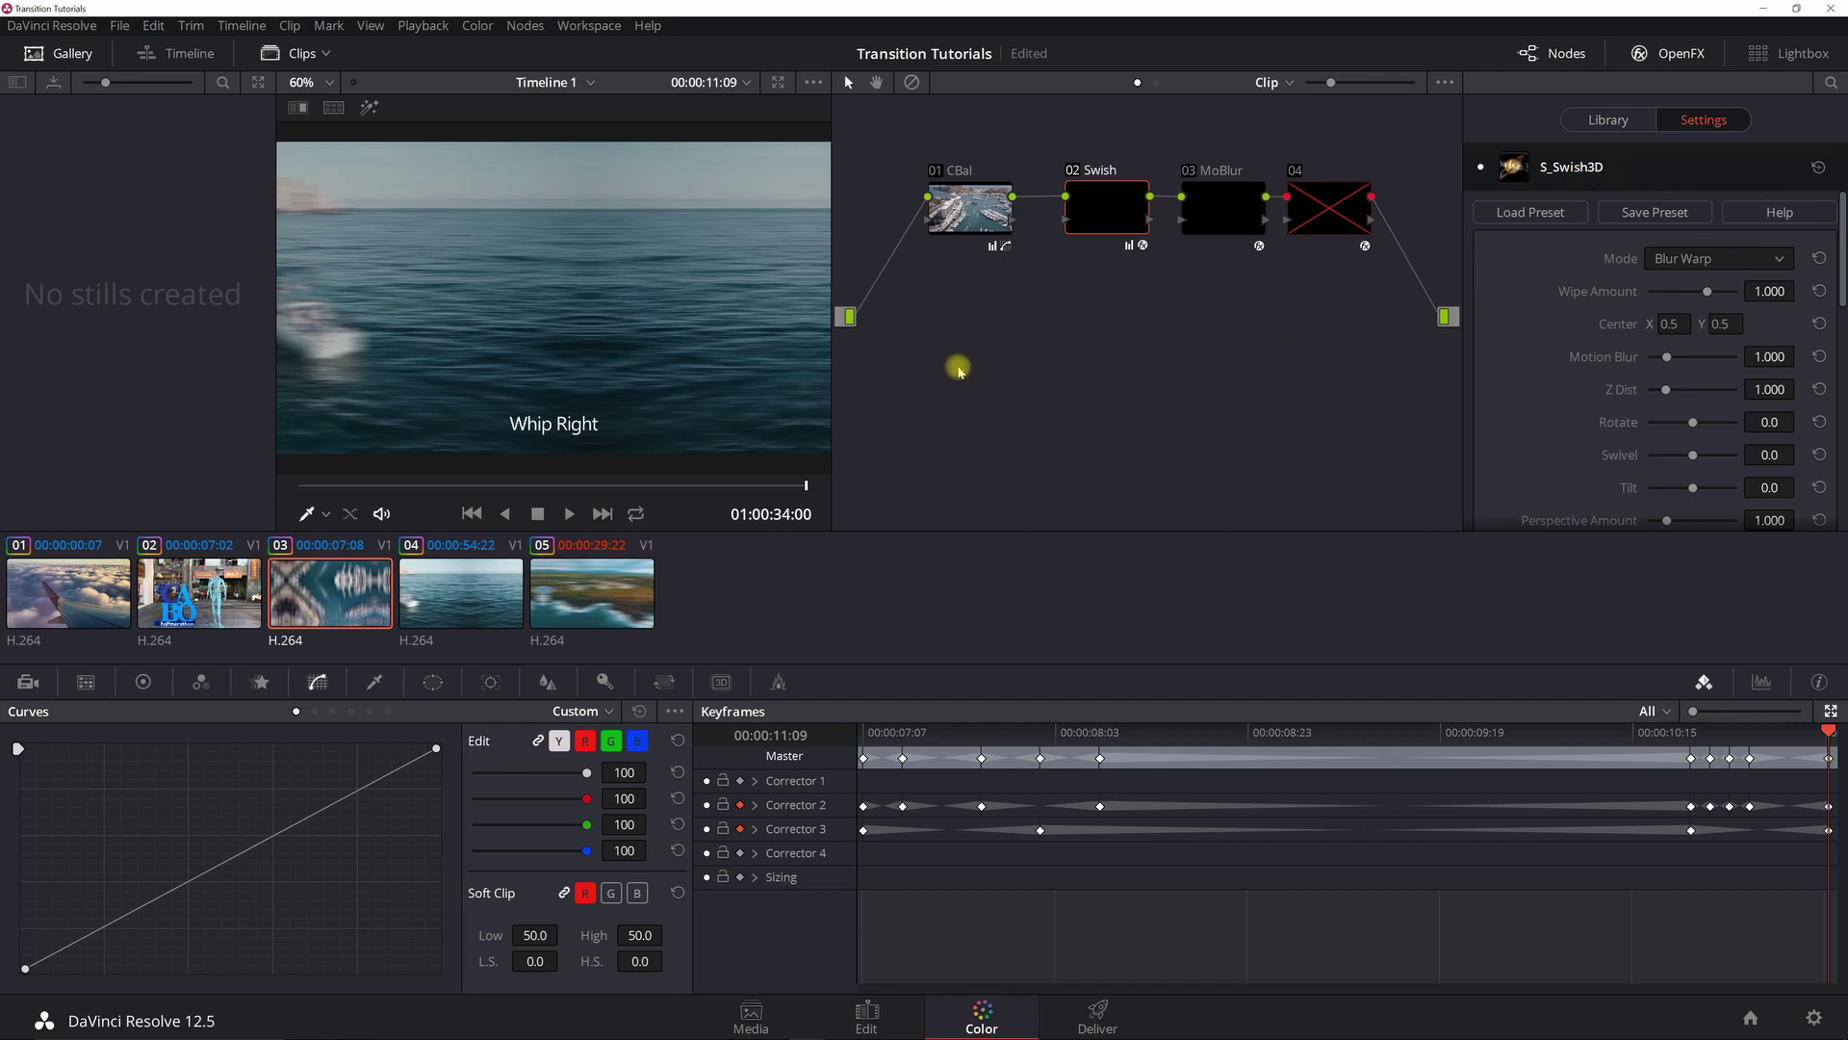
- Check the Cross Dissolve settings at the Whip Right cut in the edit timeline, and return to clip 03's grade
click(862, 1018)
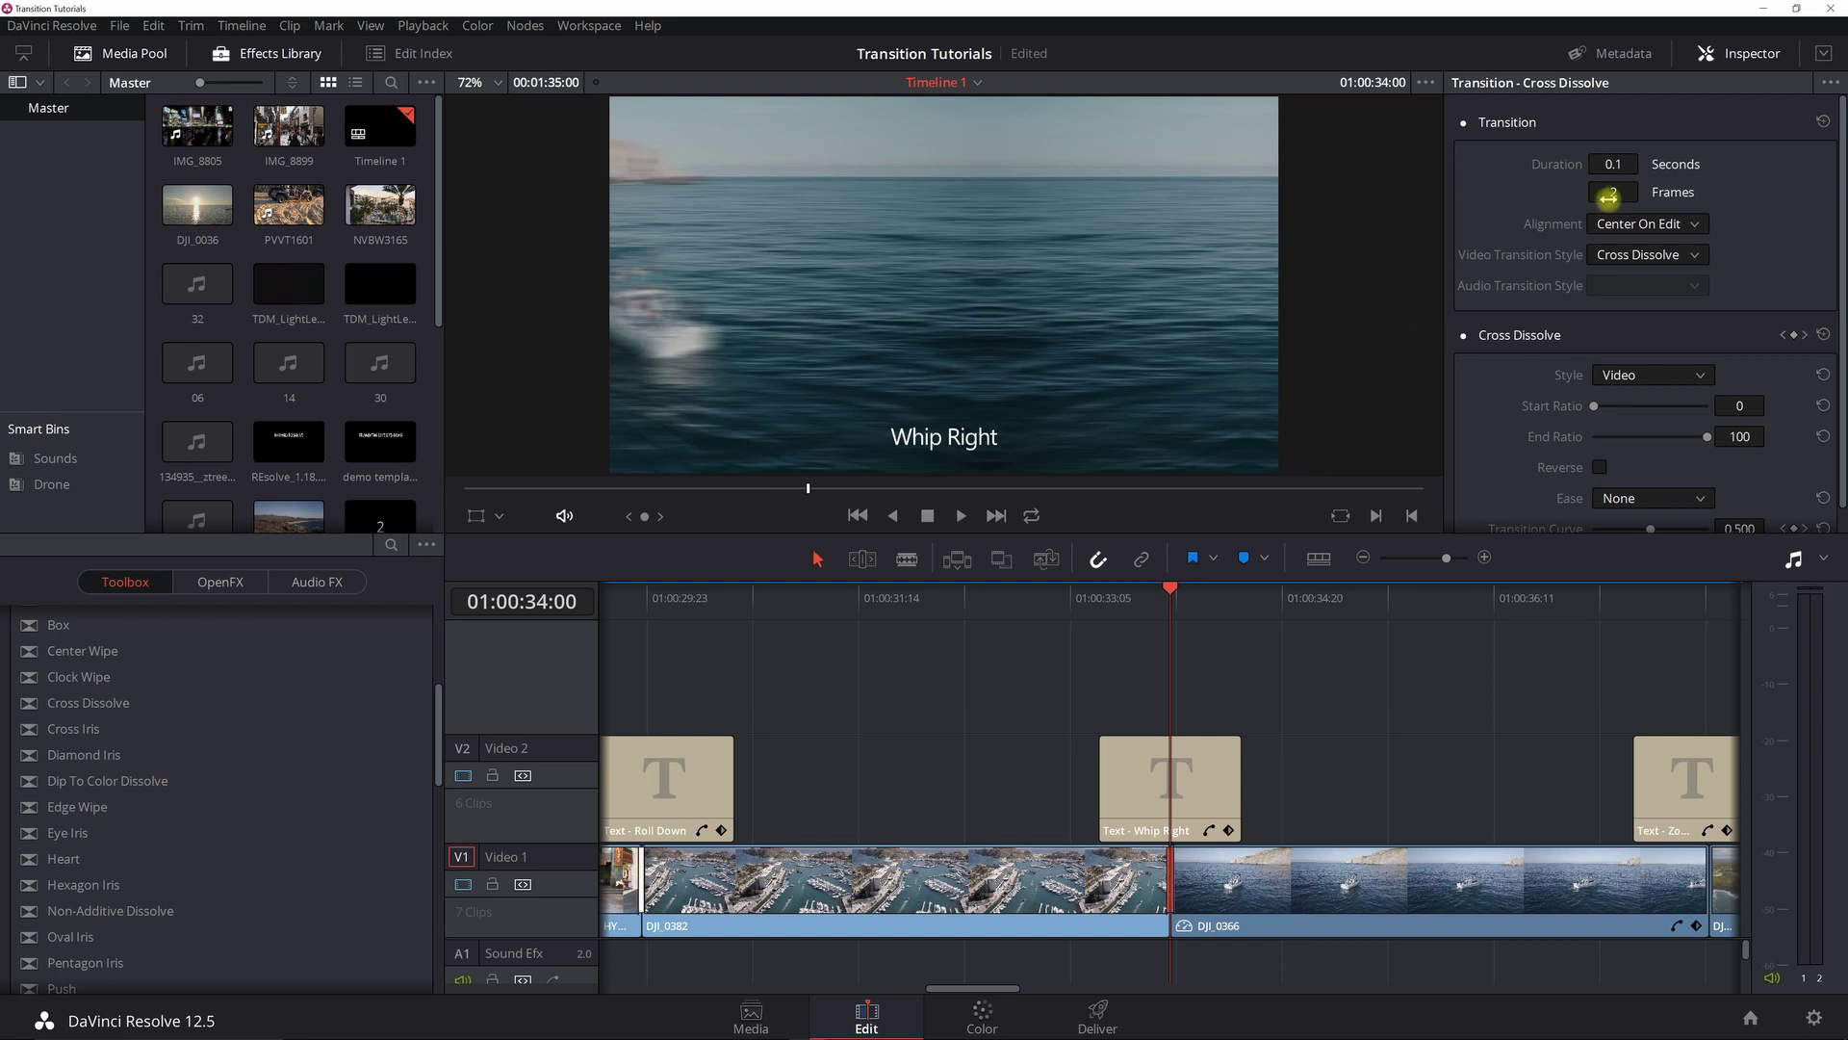
click(982, 1013)
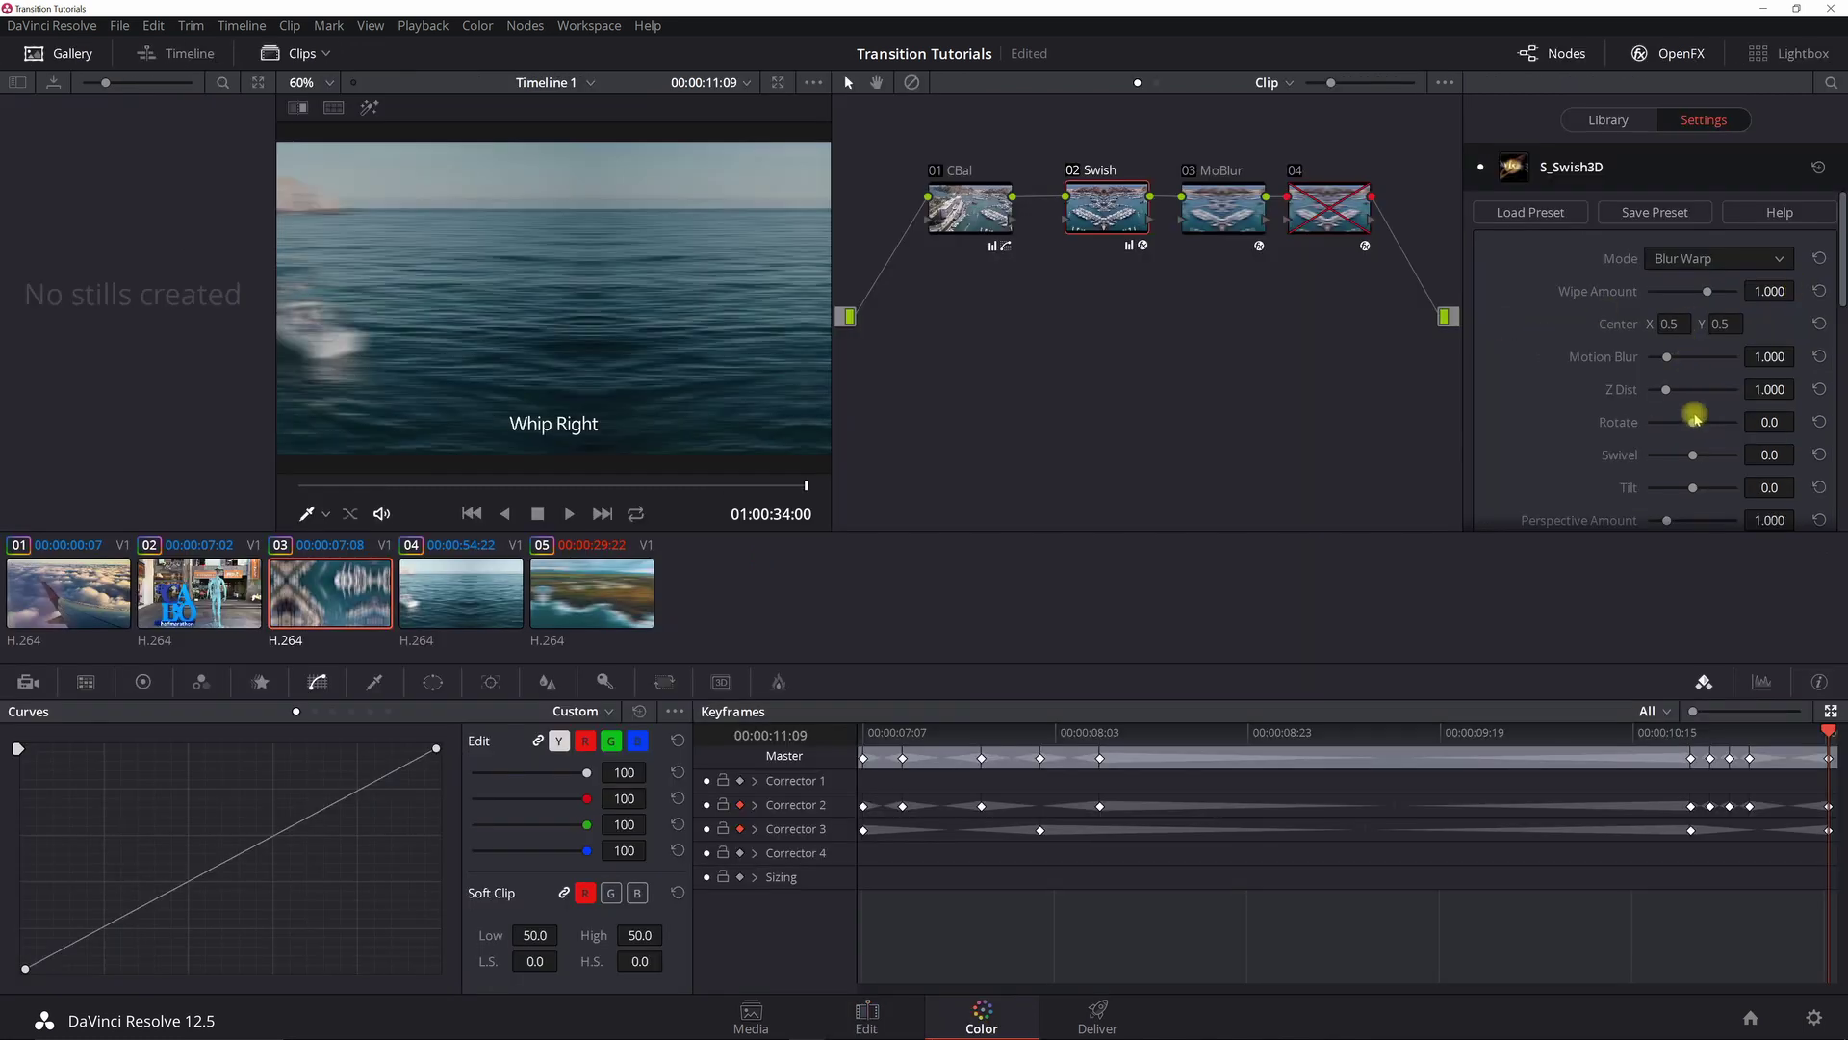
- Review the Swish node's Wipe Amount, Shift X and Shift Y values at the last keyframe, 00:00:11:09
scroll(1629, 368, down, 1)
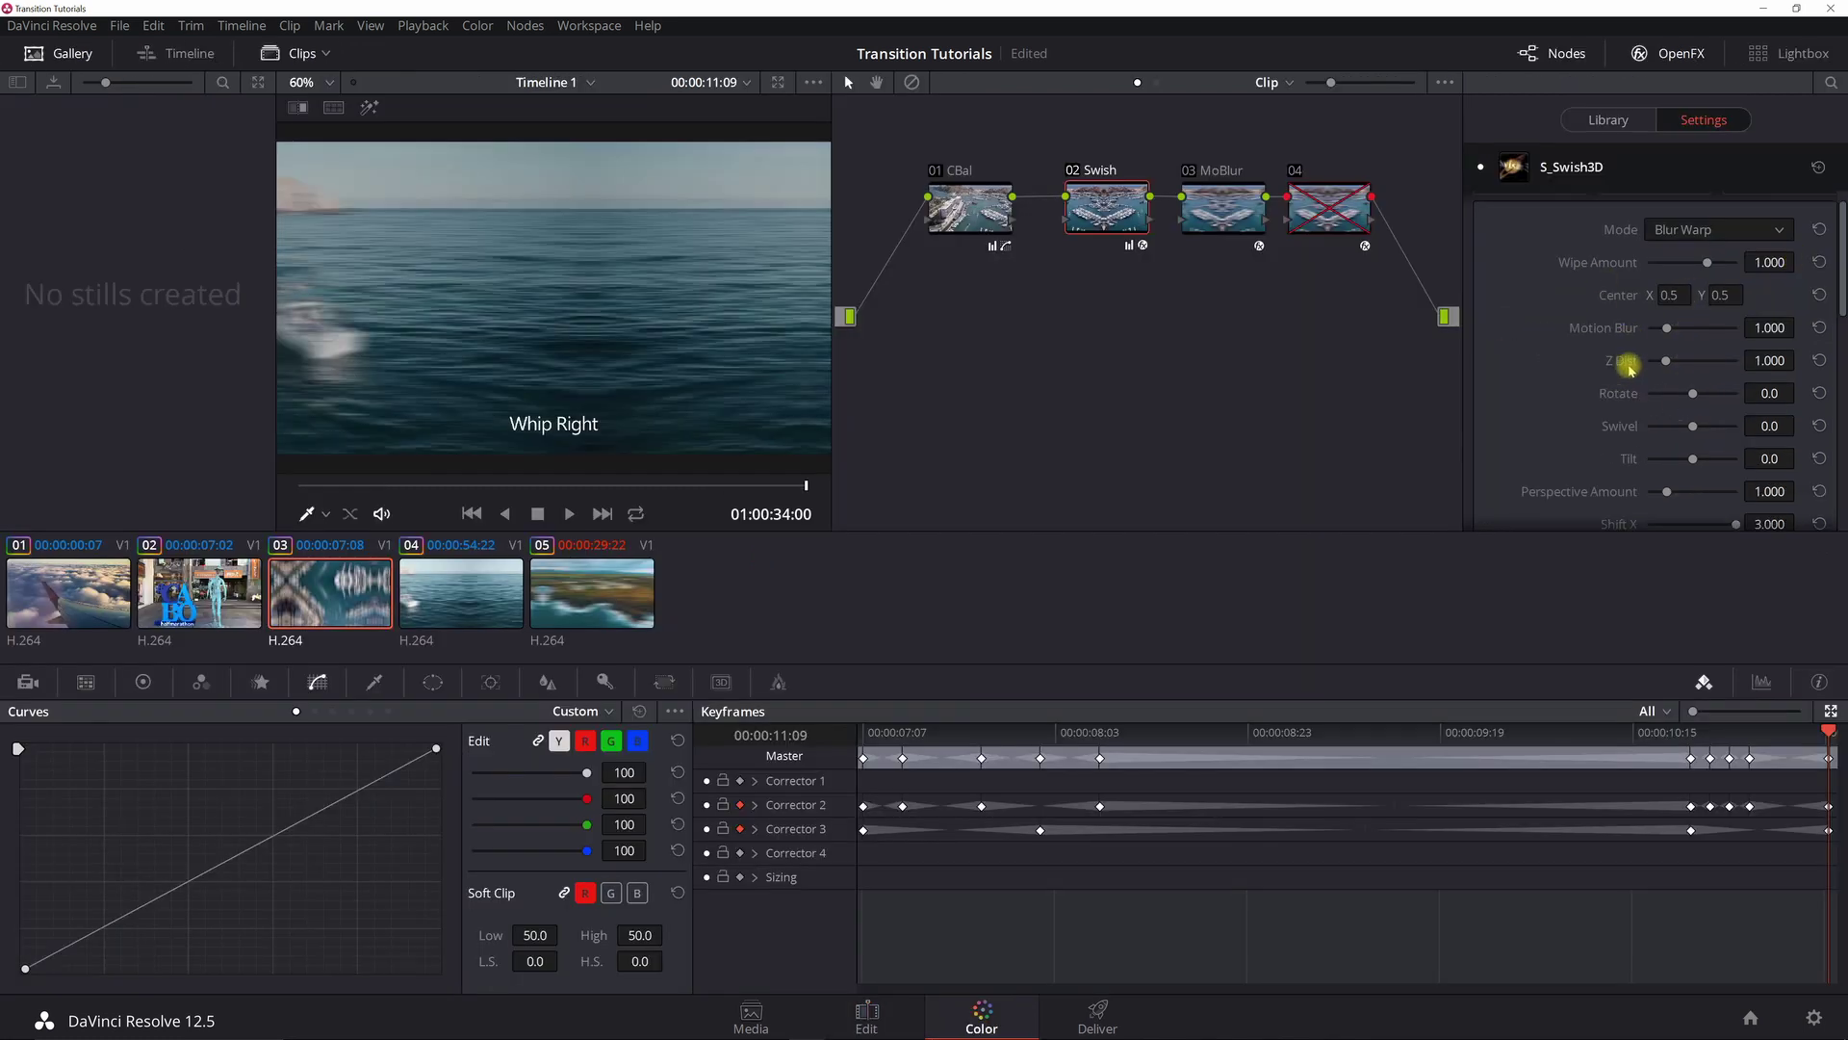
scroll(1630, 368, down, 2)
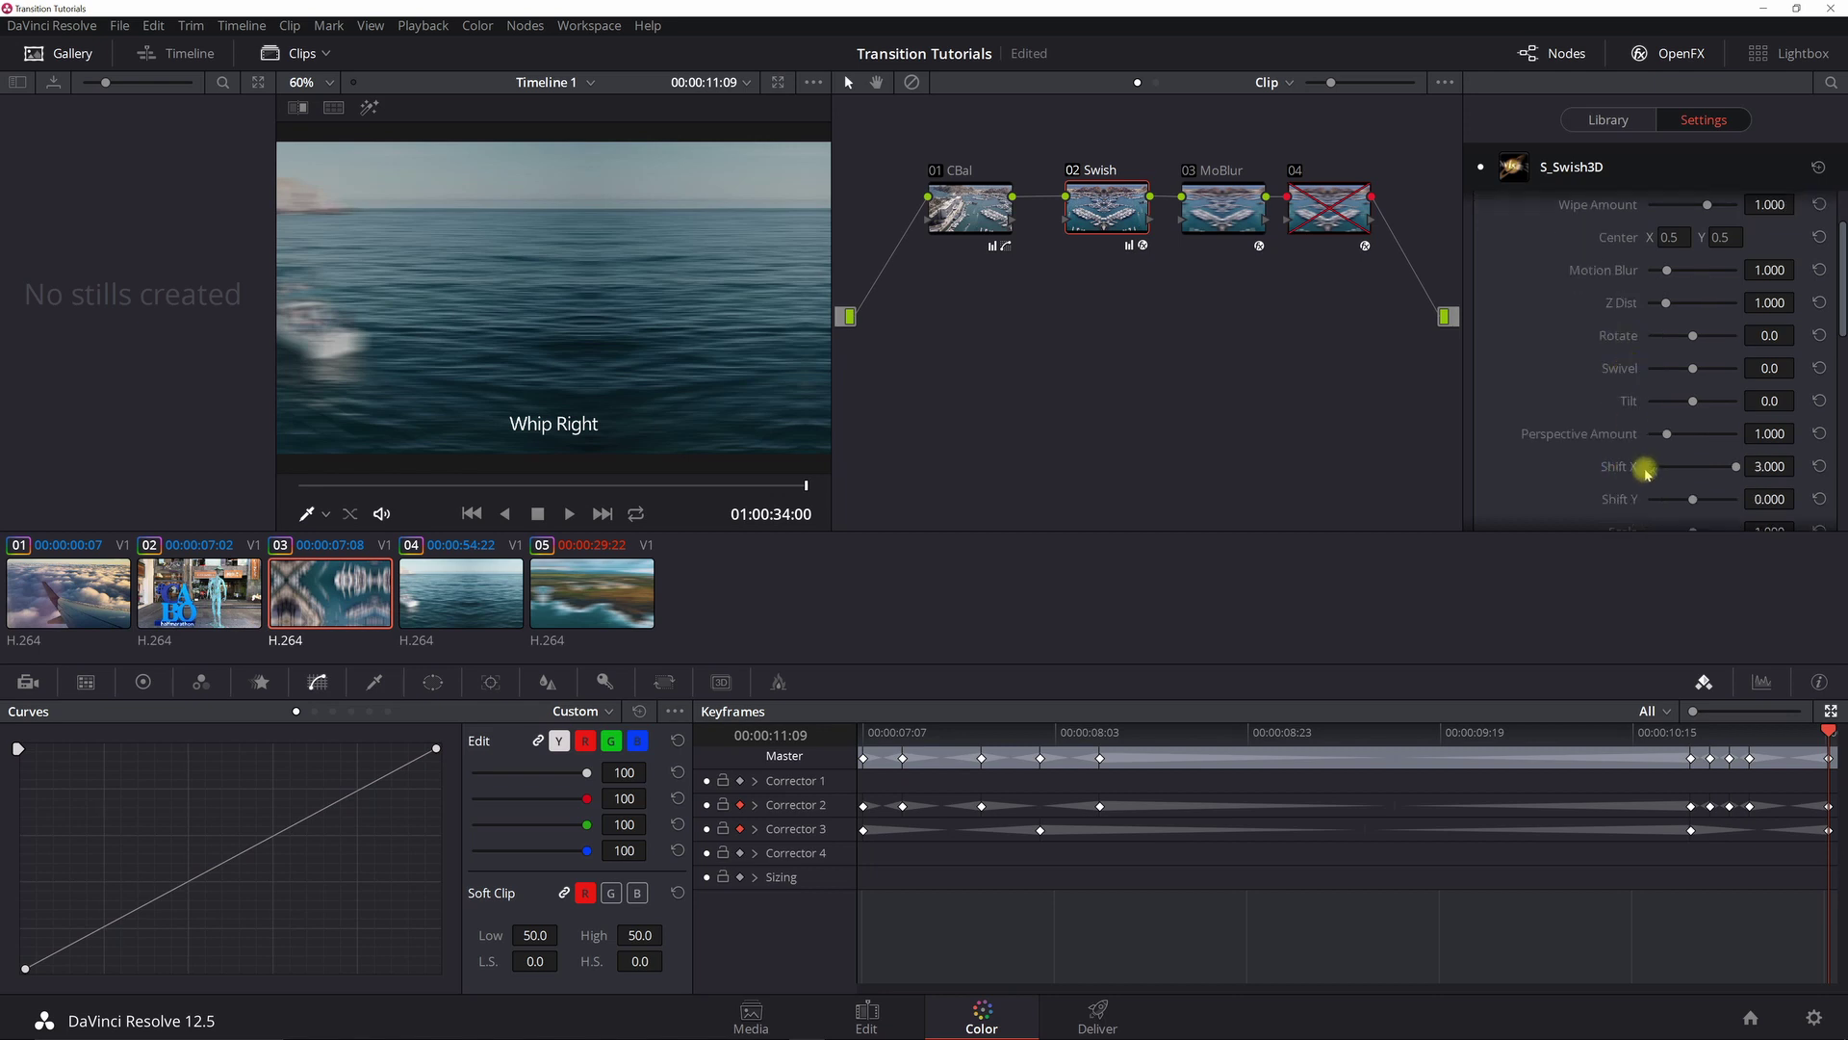
scroll(1762, 253, up, 1)
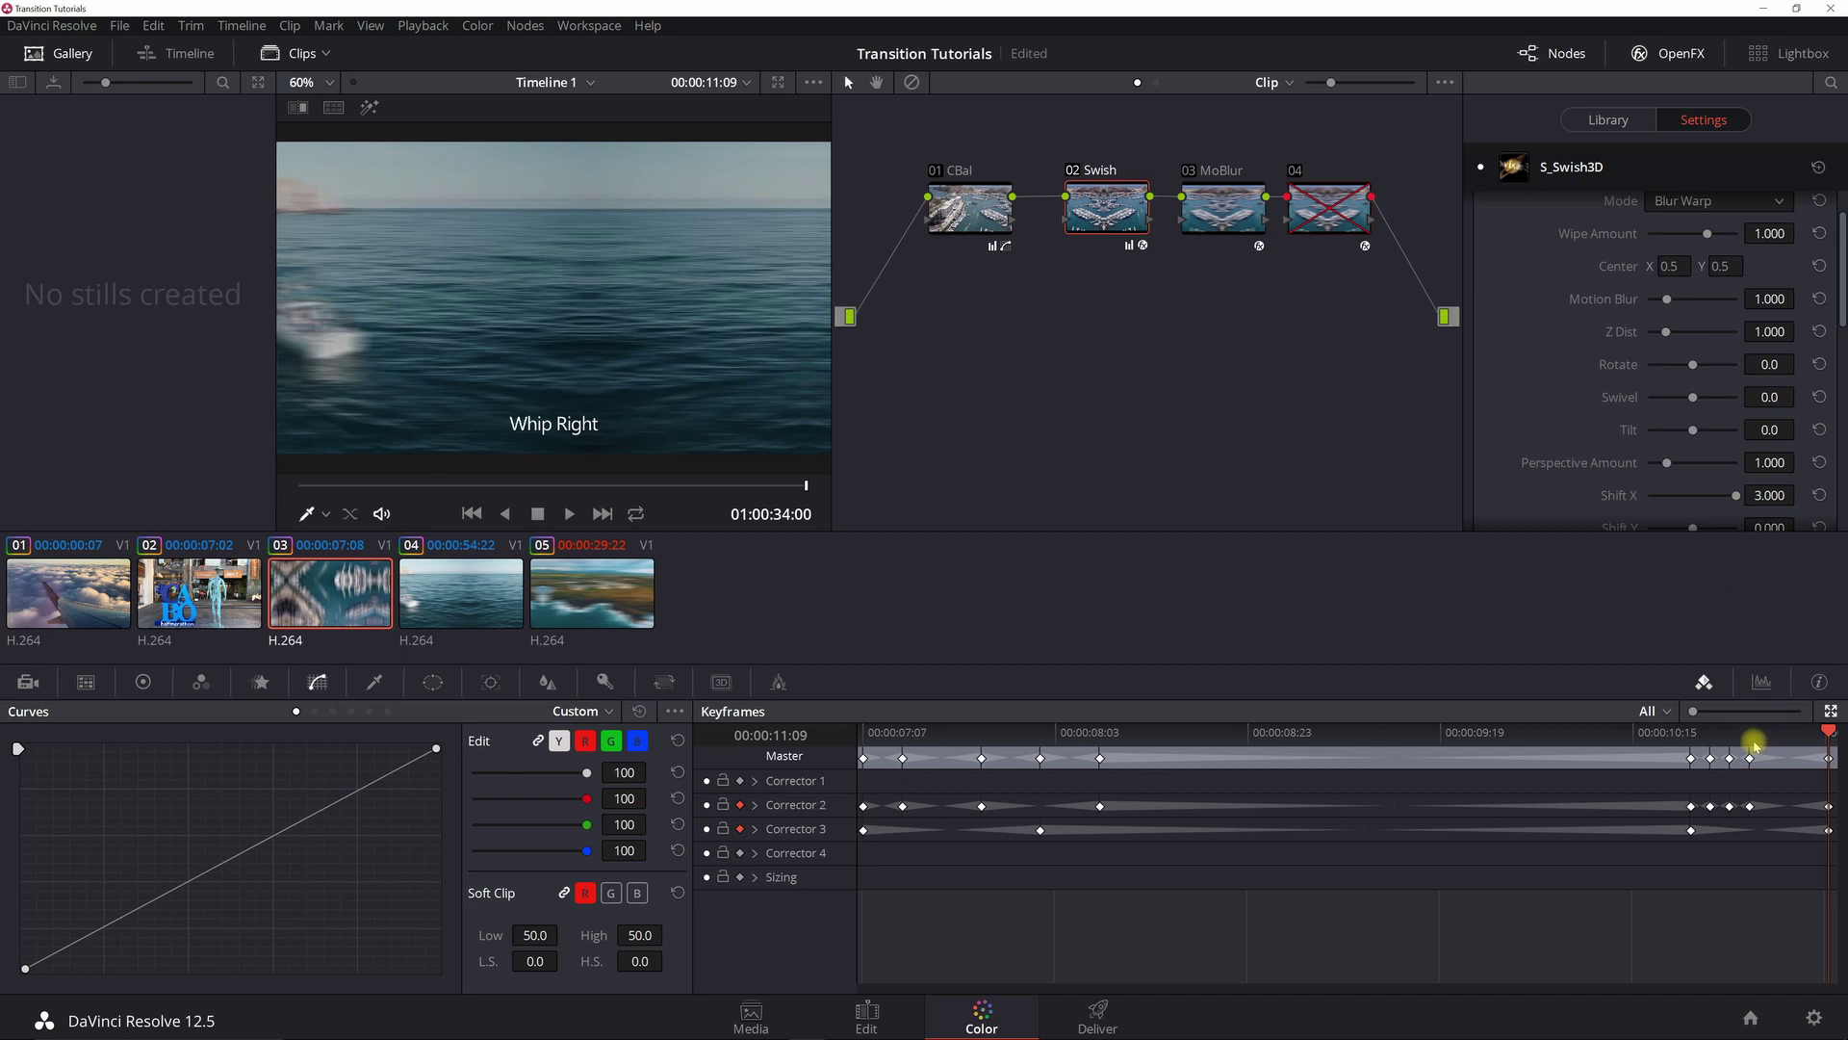
- Step back through Swish keyframes 00:00:11:01, 00:00:10:23, 00:00:10:21 and 00:00:10:19, comparing the Wipe Amount at each
key(Left)
key(Left)
key(Left)
key(Left)
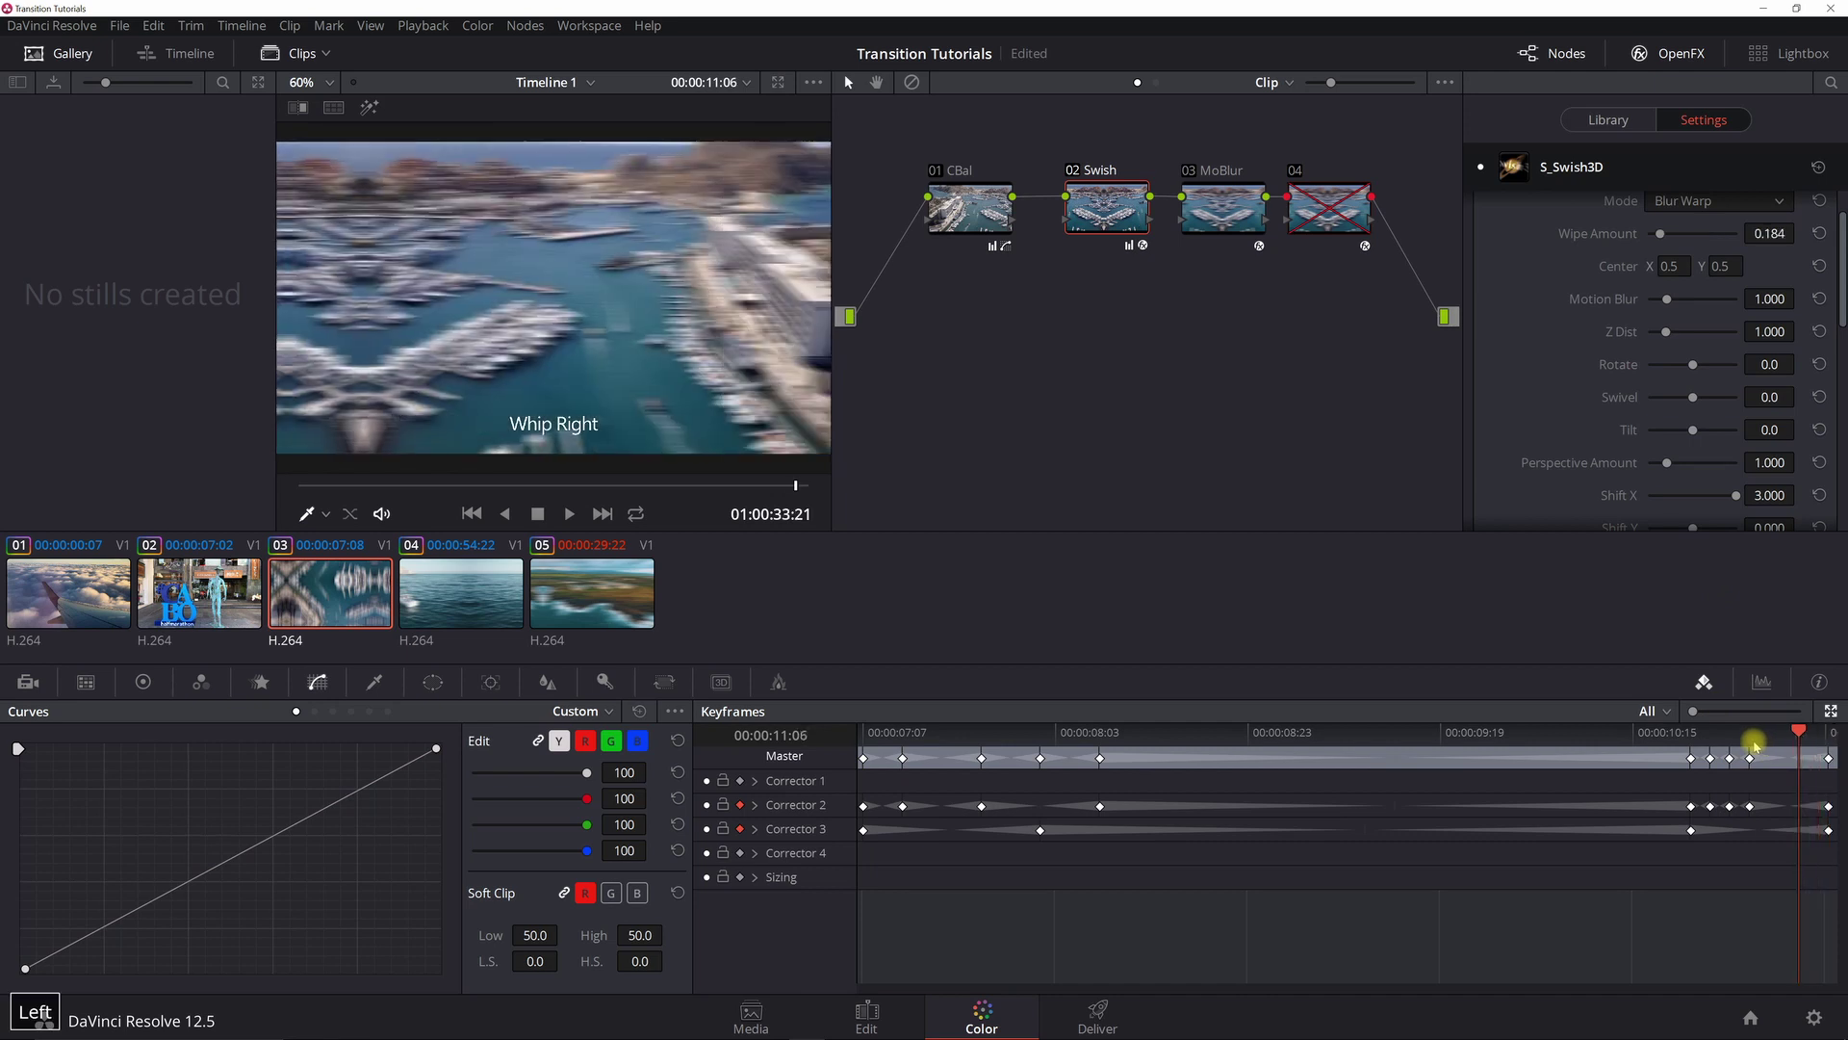
click(1750, 746)
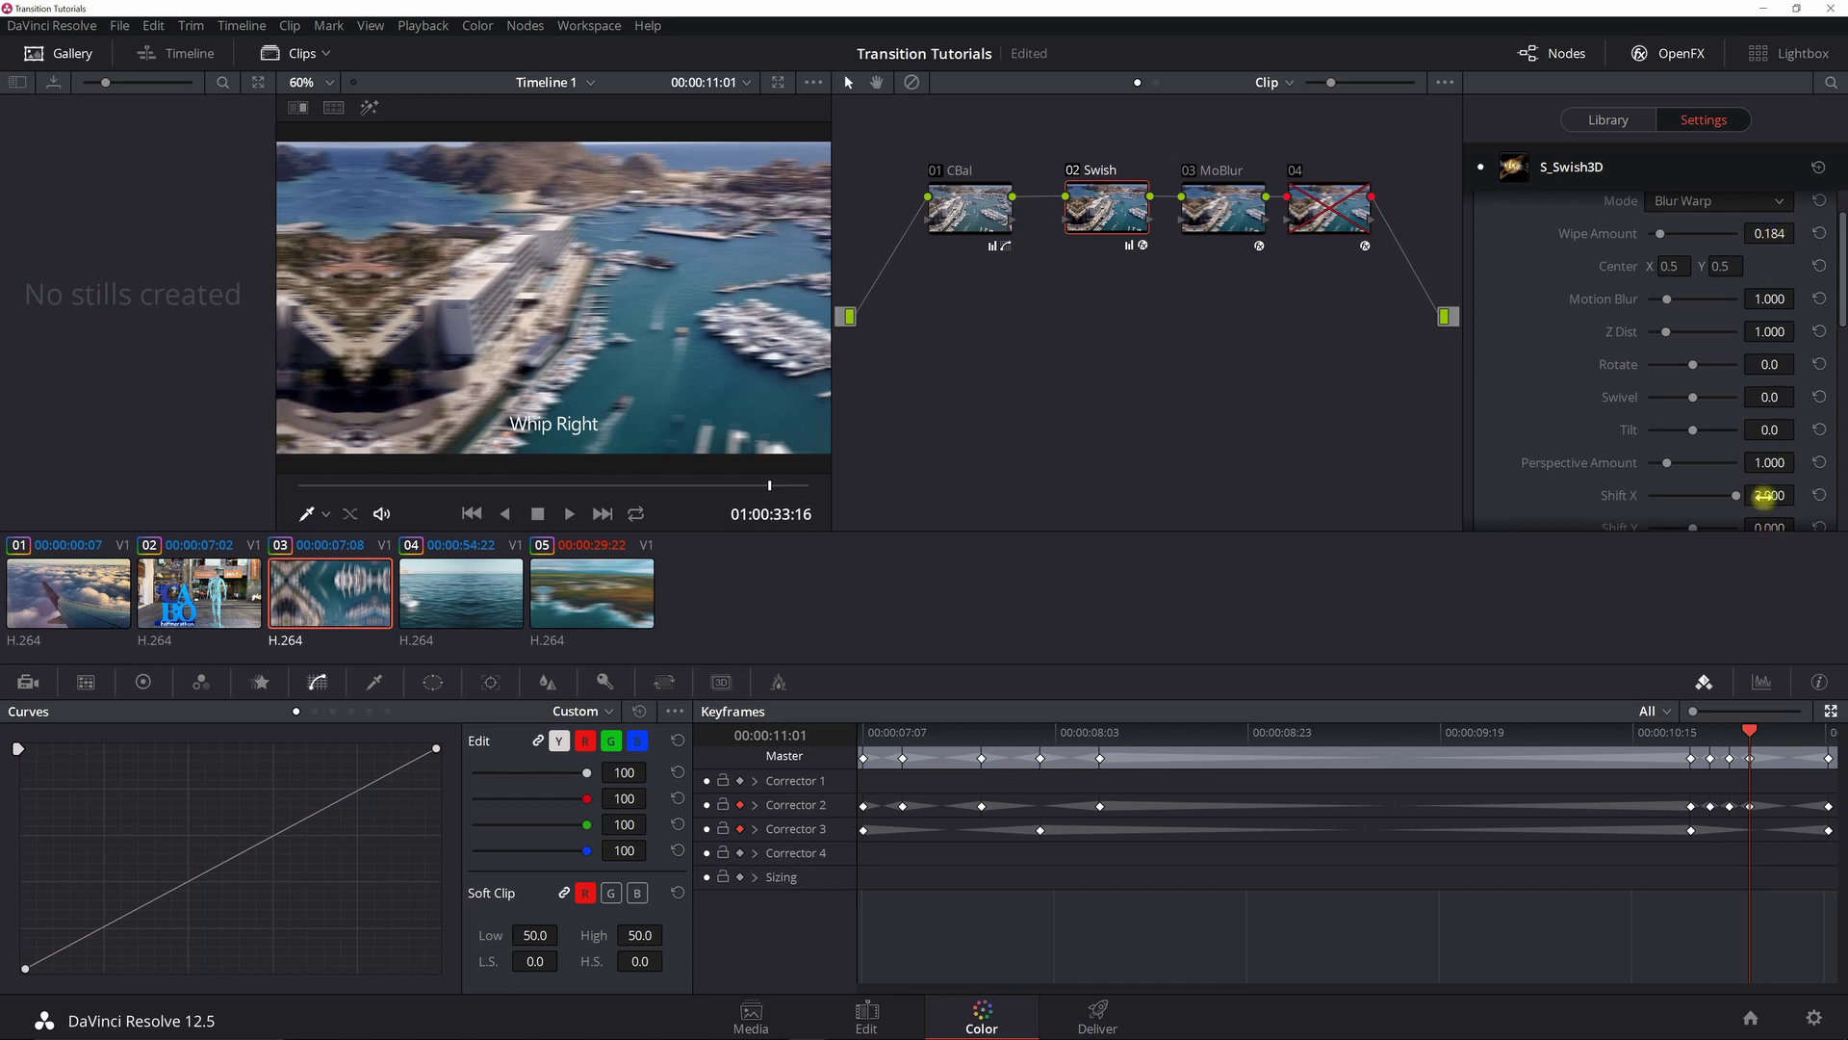
key(Left)
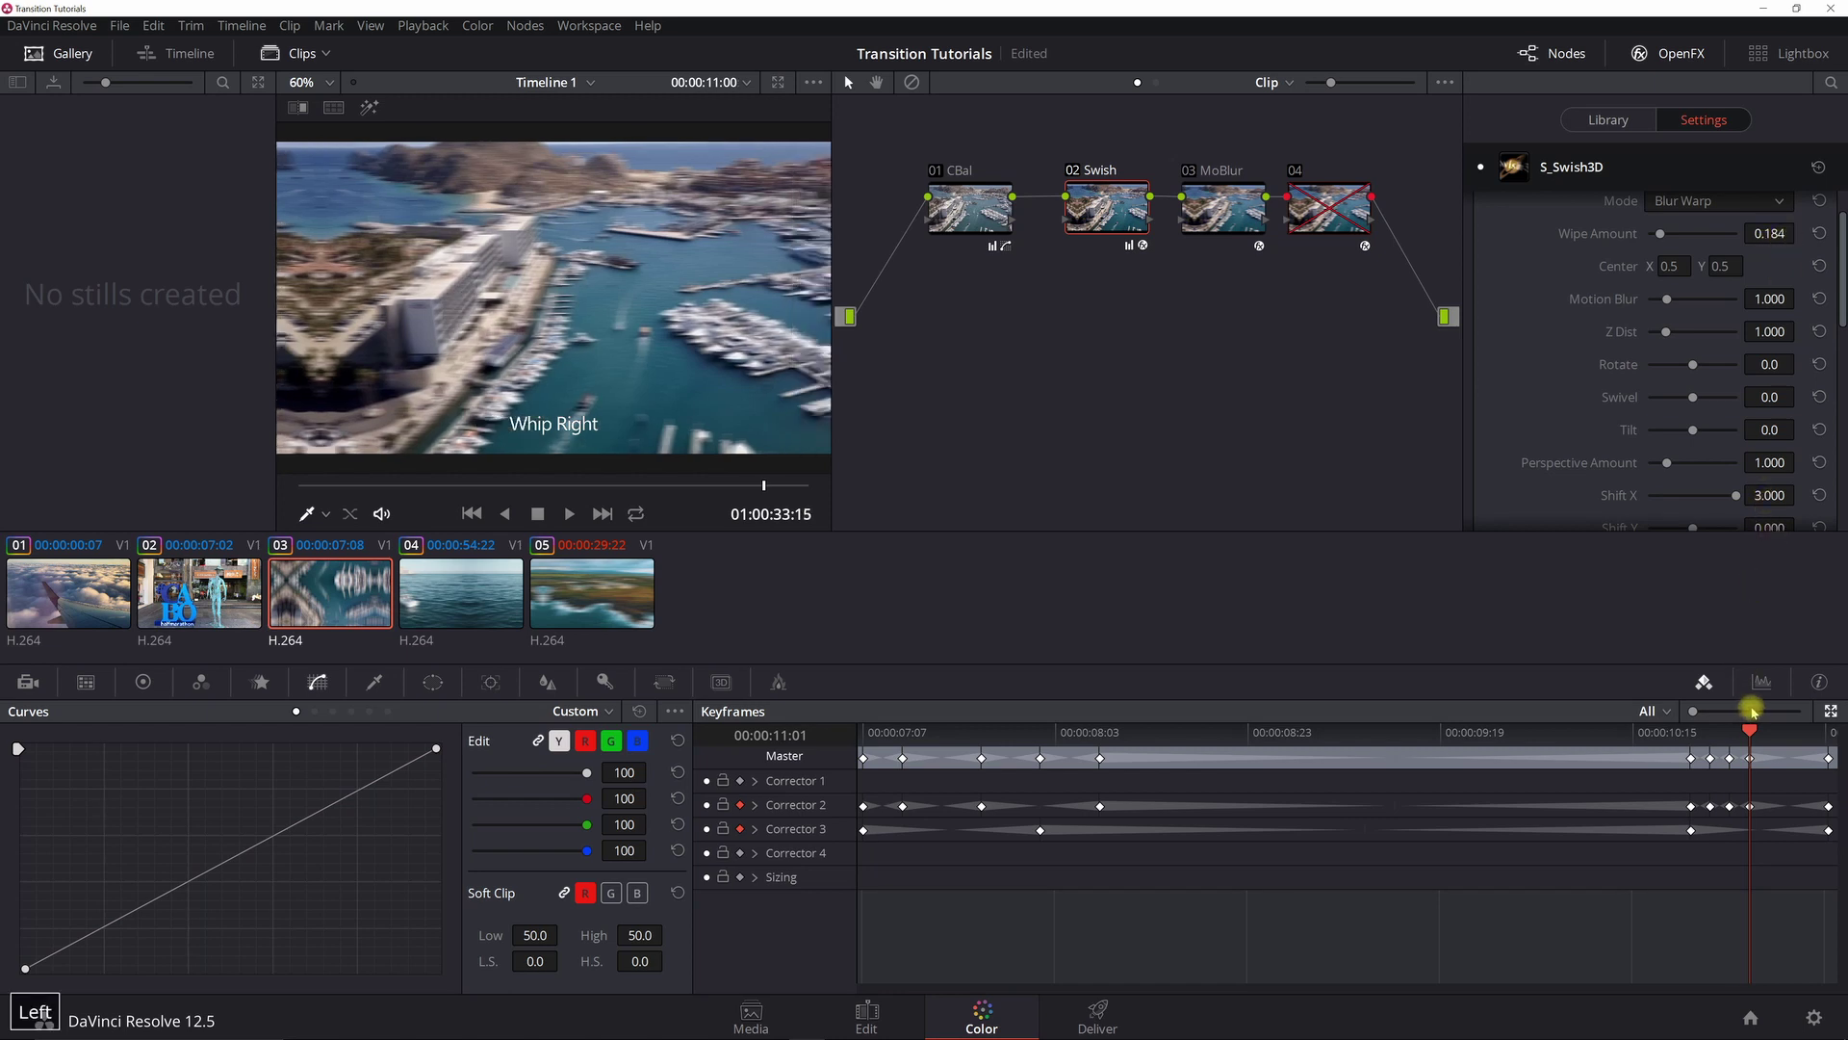
key(Left)
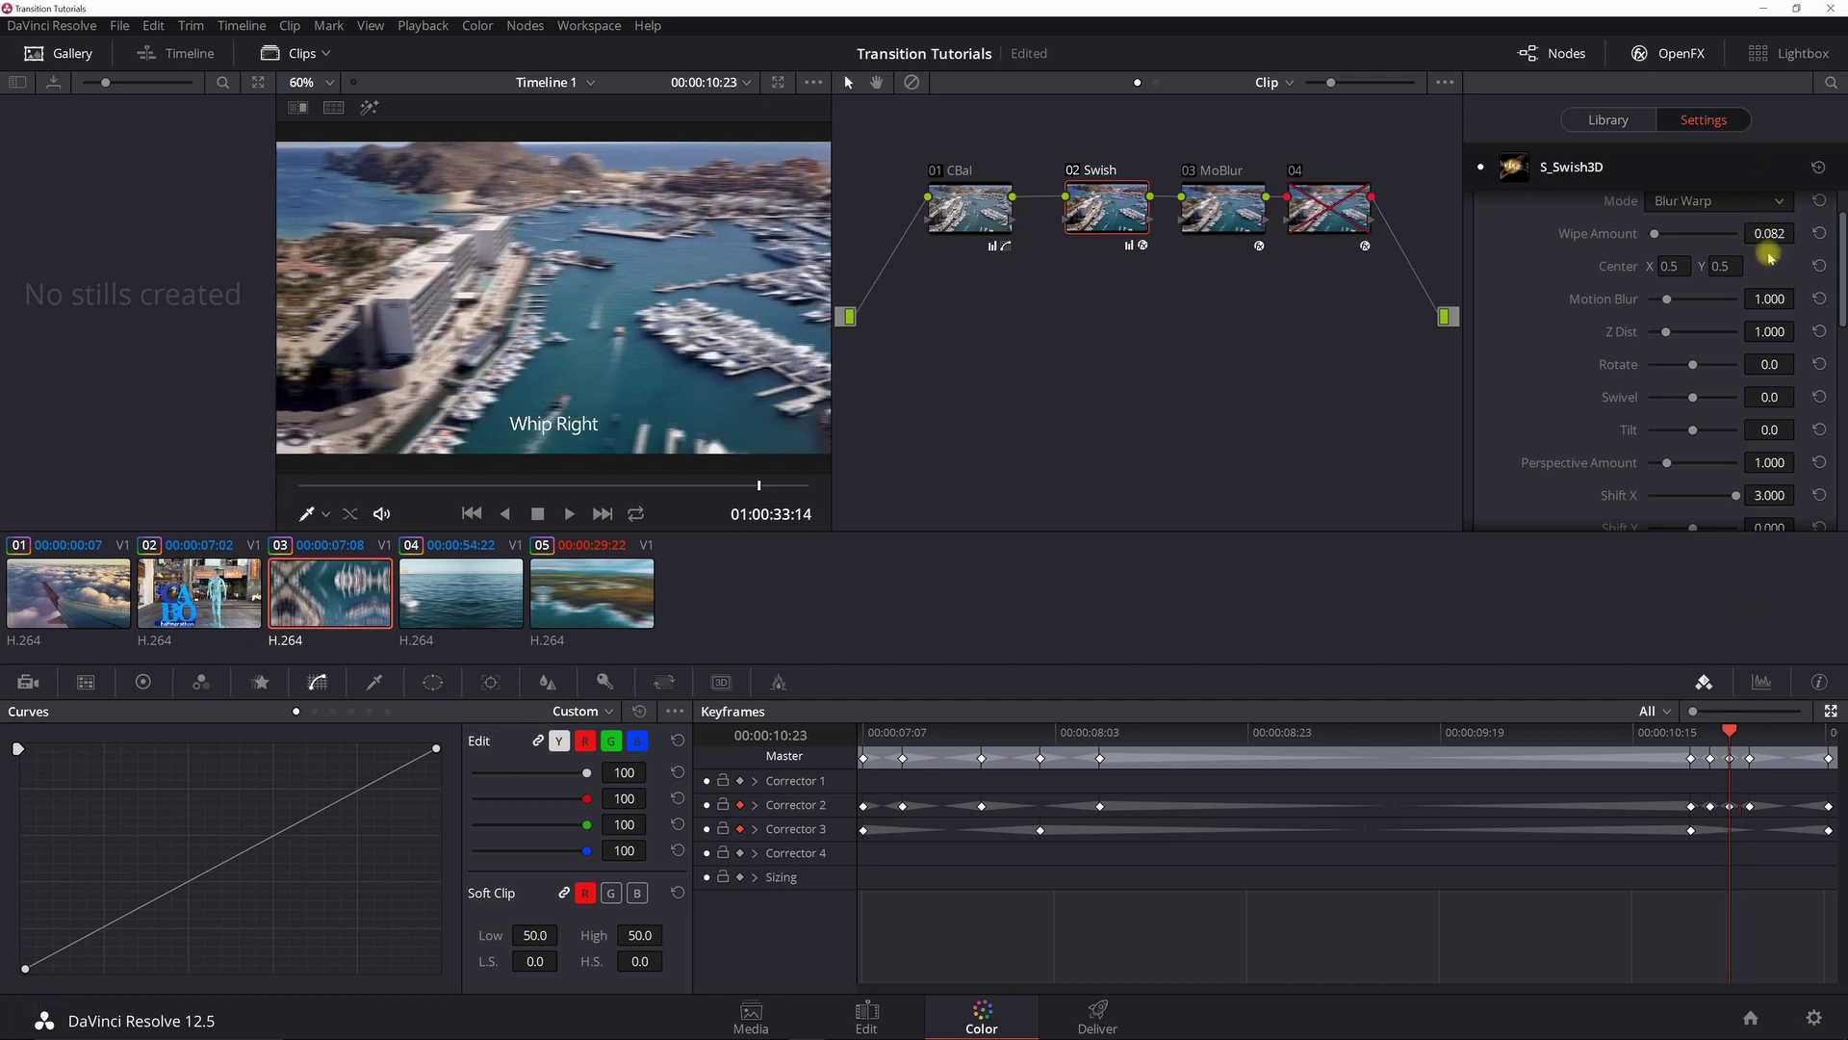
key(Left)
key(Left)
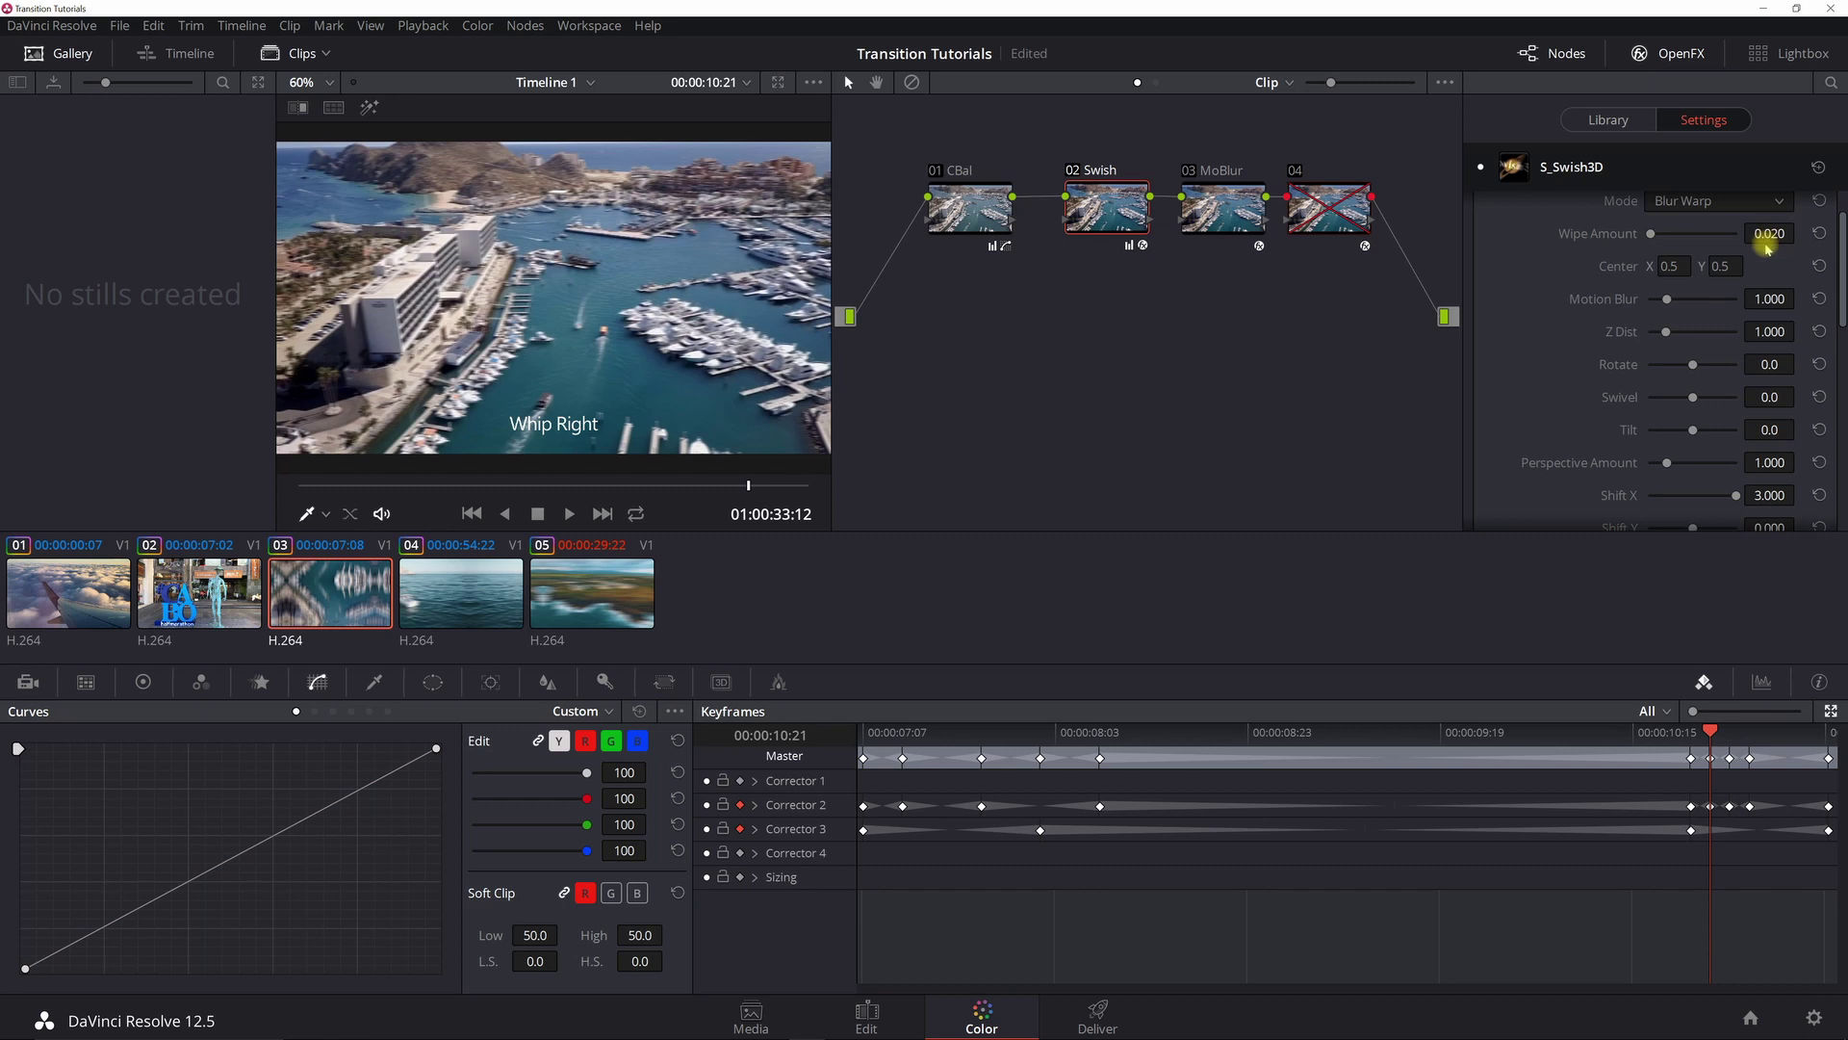
key(Left)
key(Left)
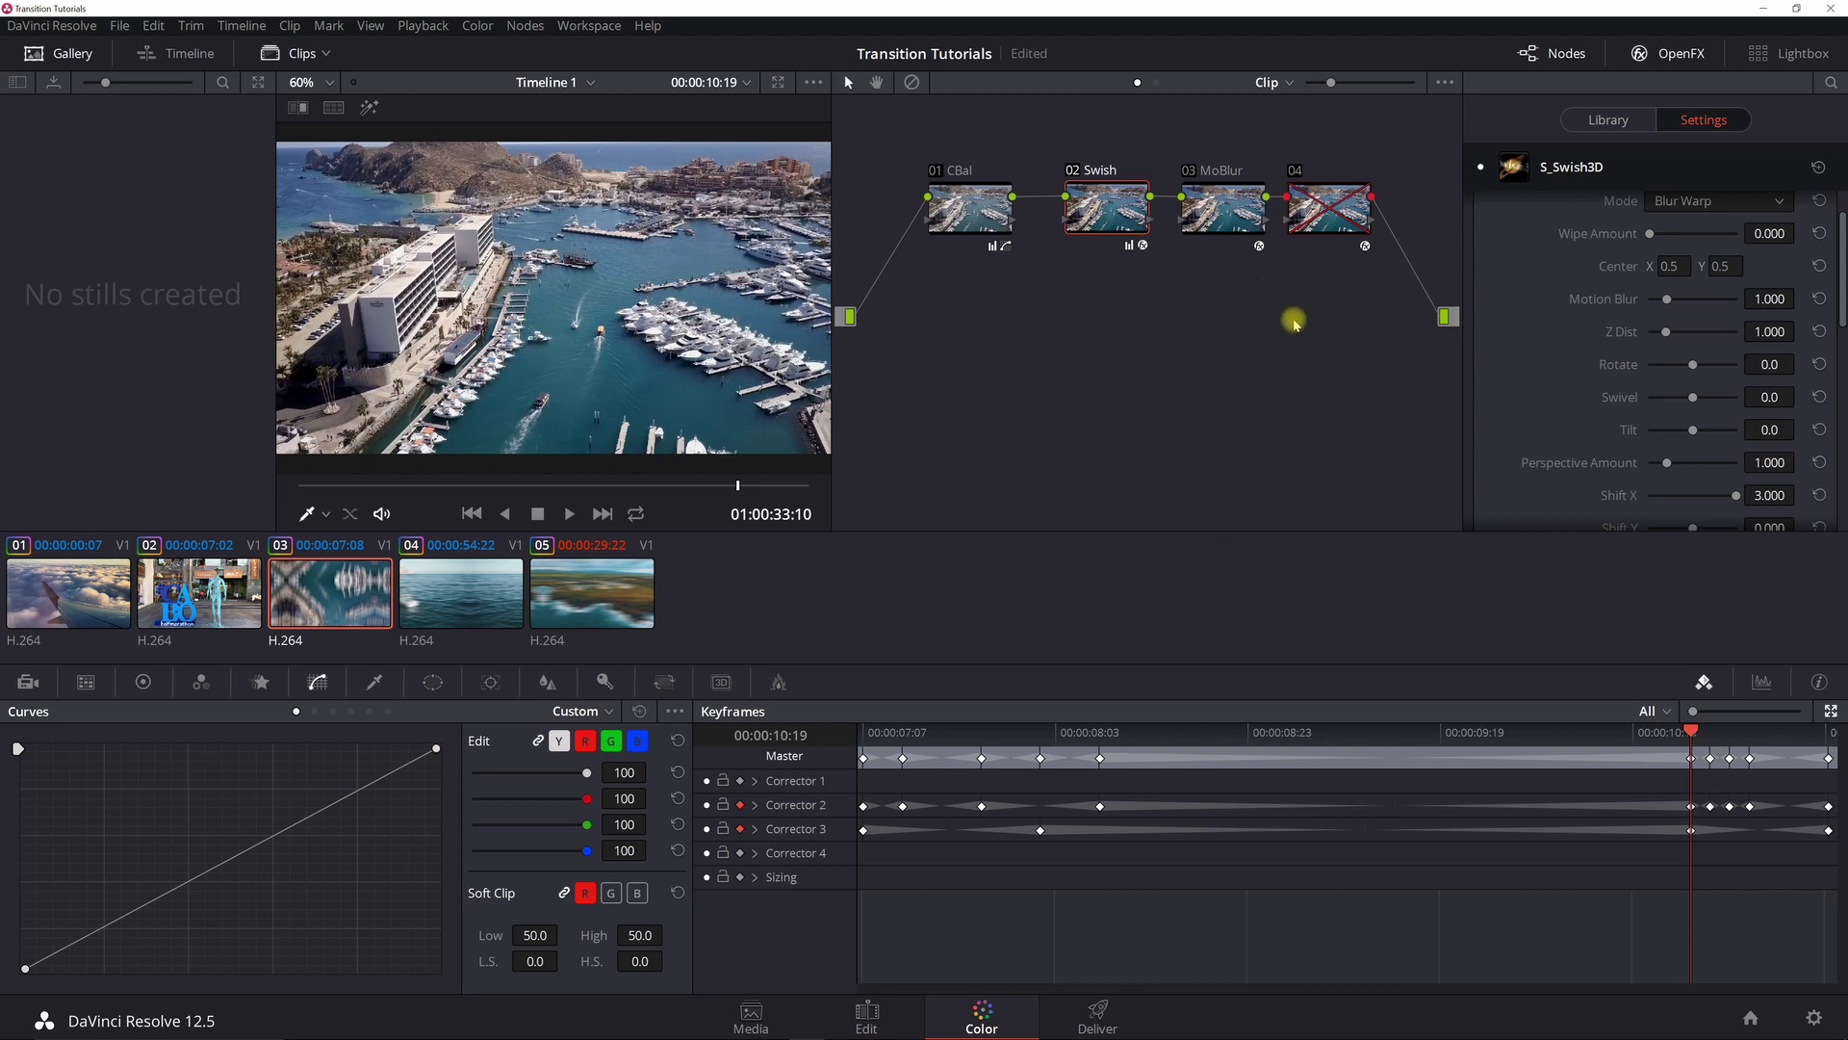
- Select clip 03's MoBlur node and review its From Shift and To Shift values at keyframe 00:00:10:19
click(1205, 204)
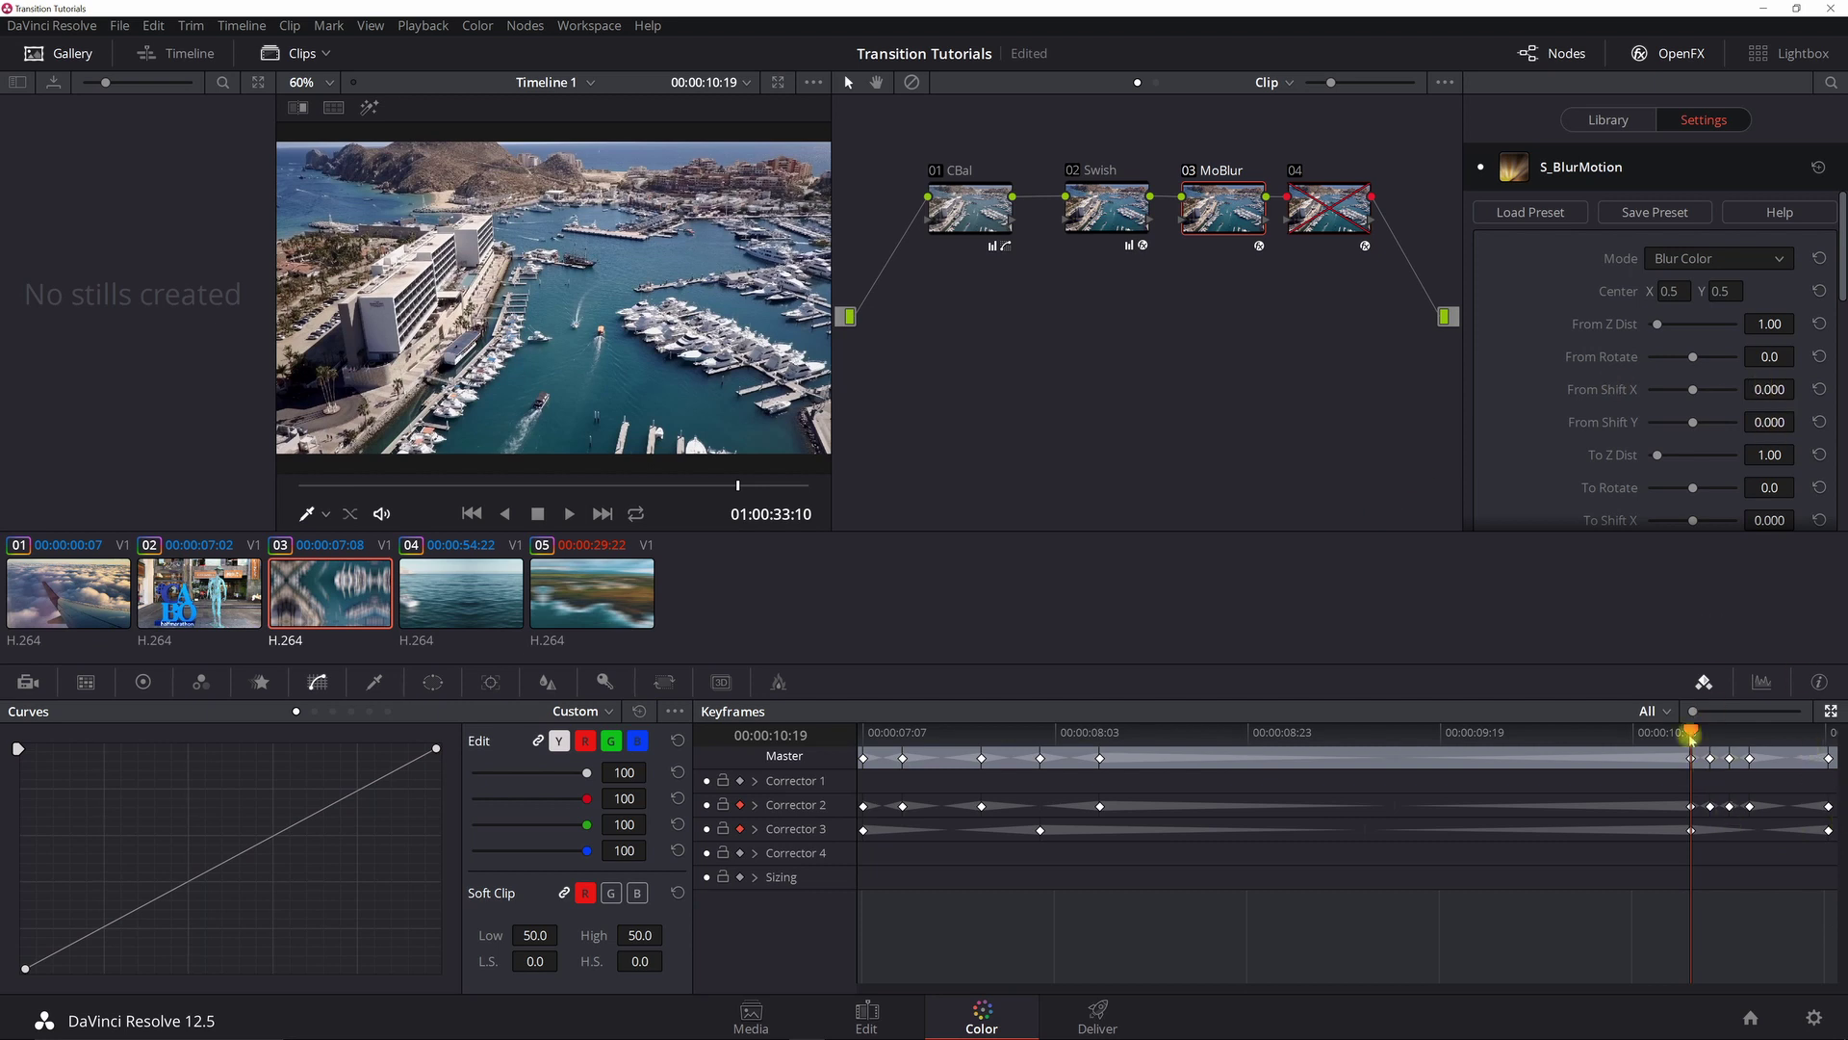
scroll(1752, 416, down, 5)
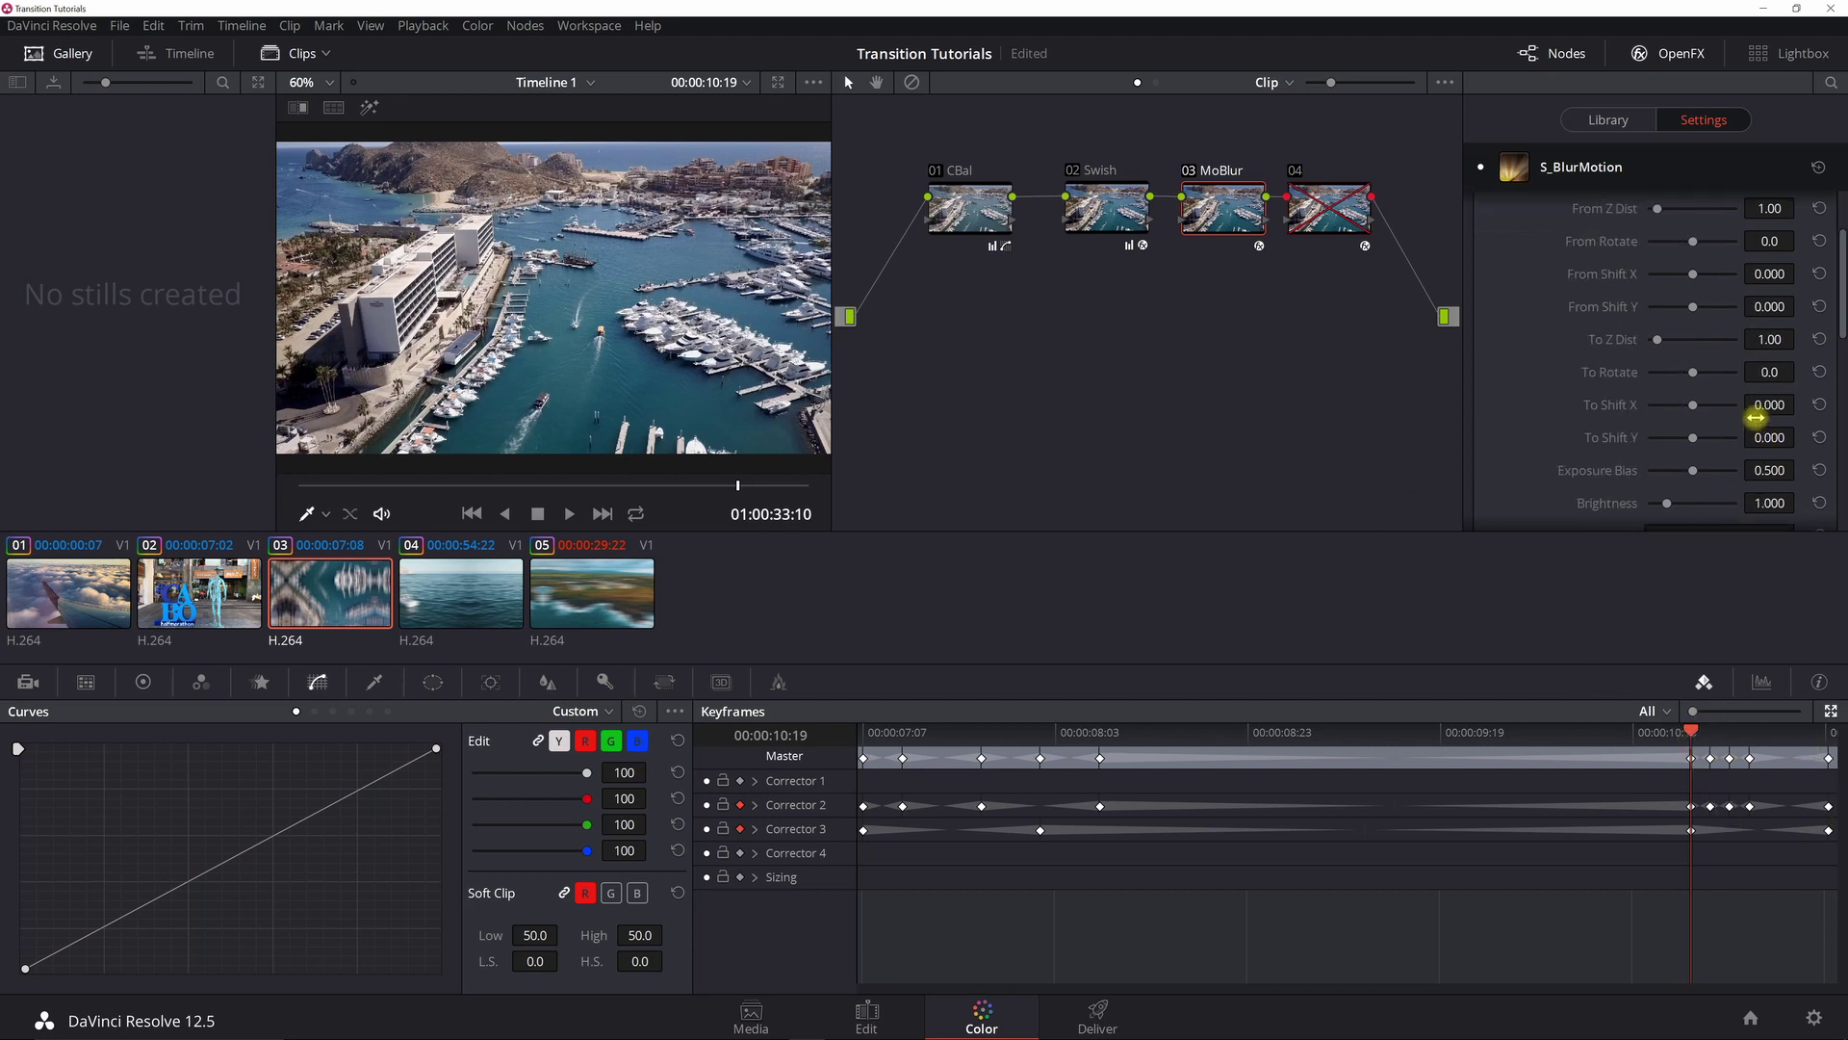
scroll(1756, 417, up, 3)
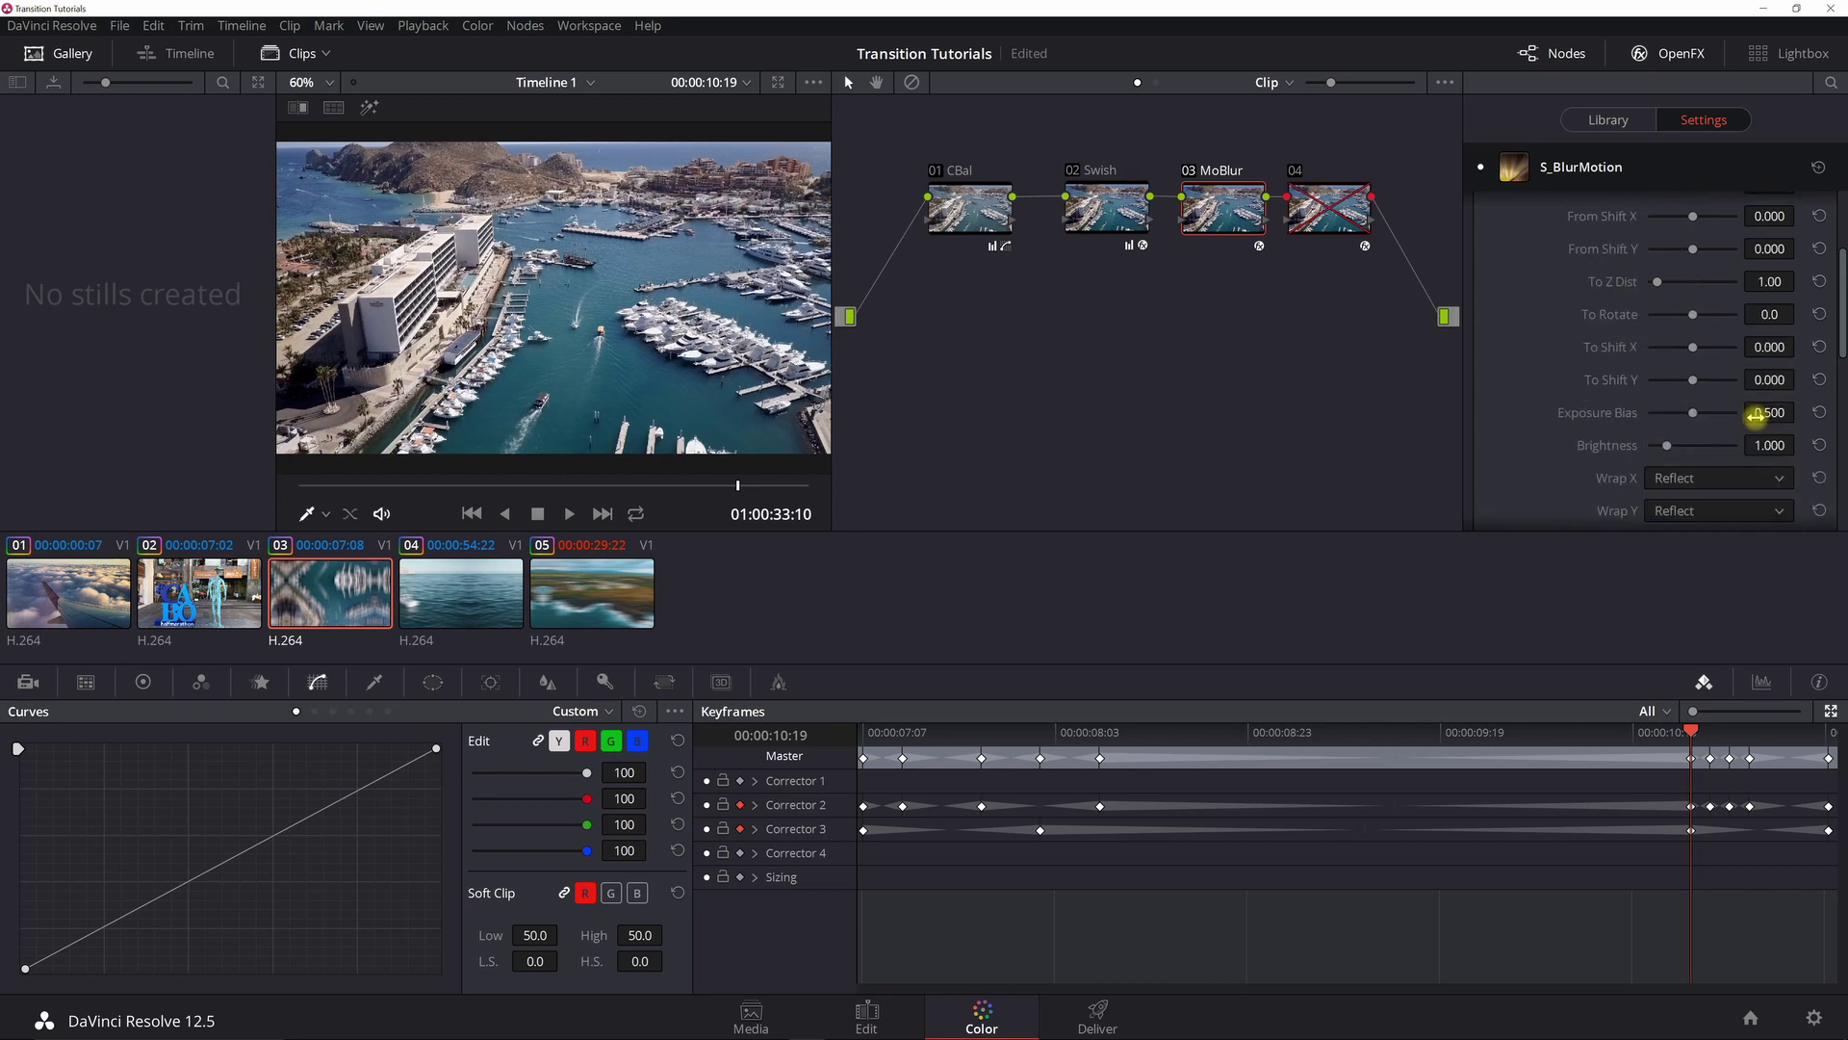
scroll(1756, 417, up, 1)
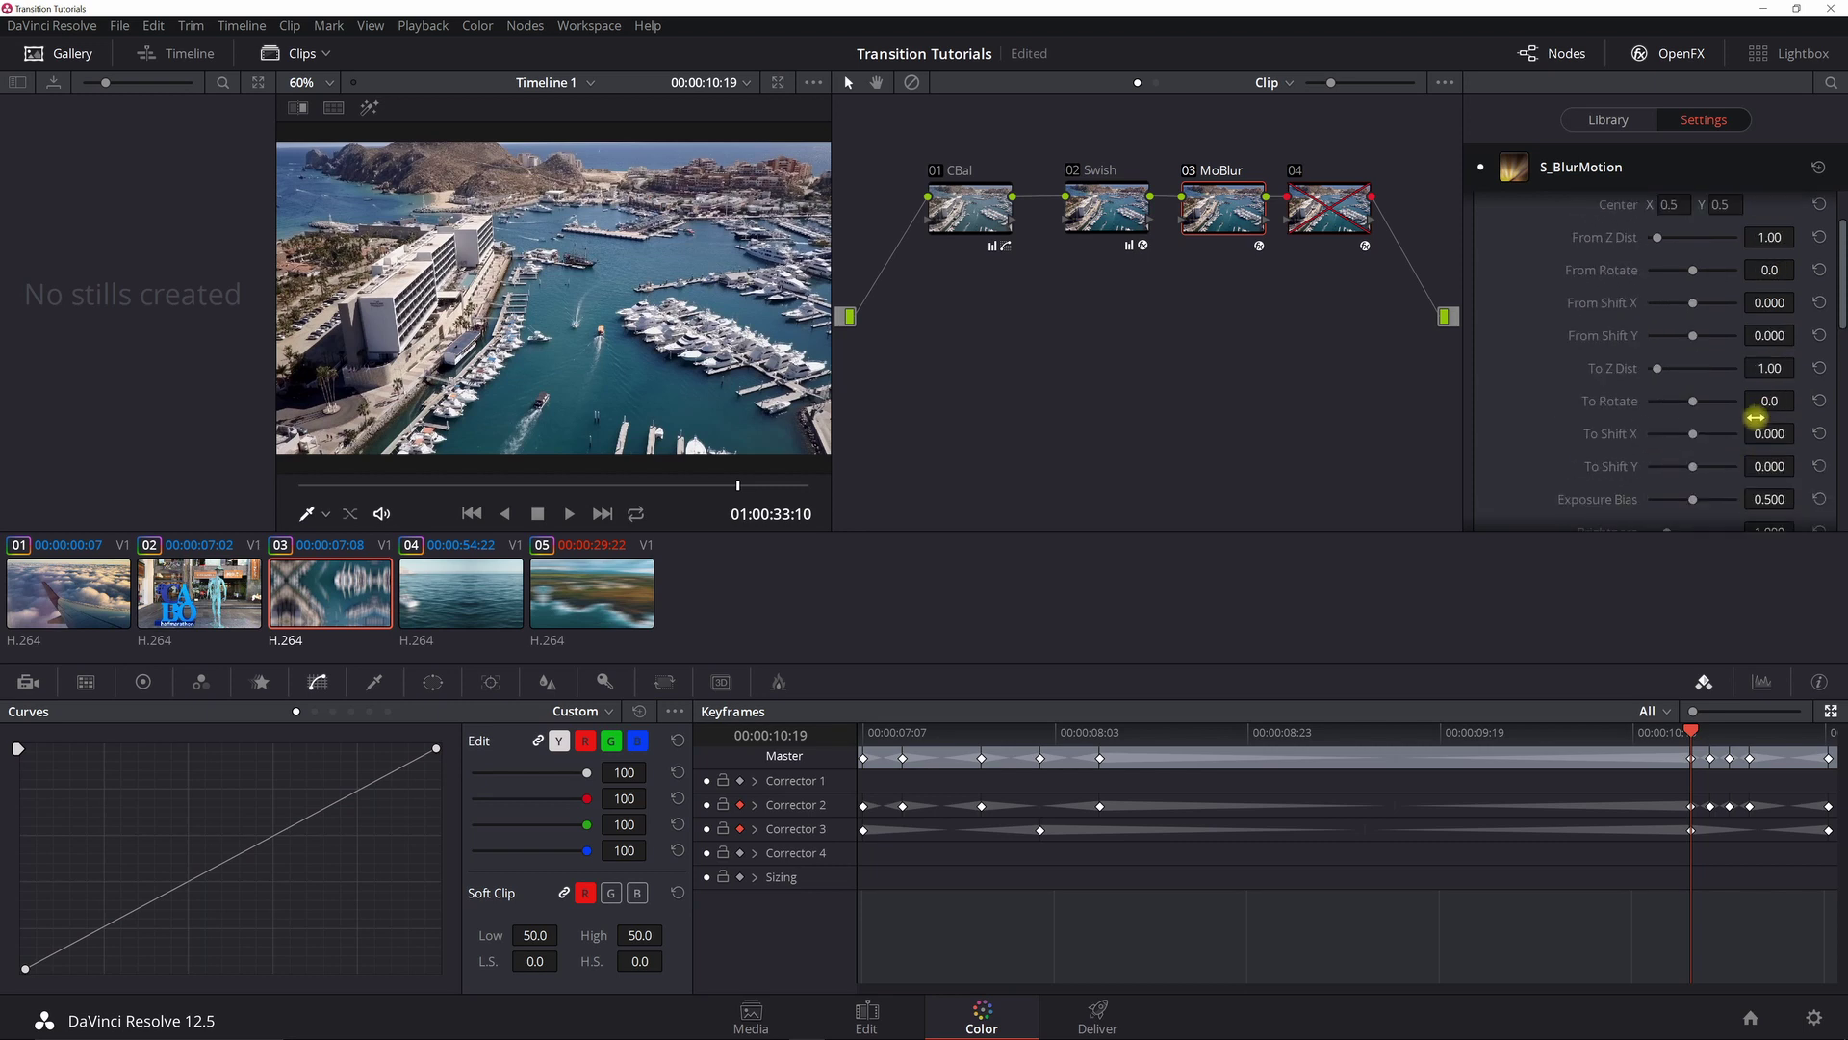
- Examine the MoBlur node's To Shift X, Wrap X and Wrap Y settings at the last keyframe, 00:00:11:09
click(1824, 736)
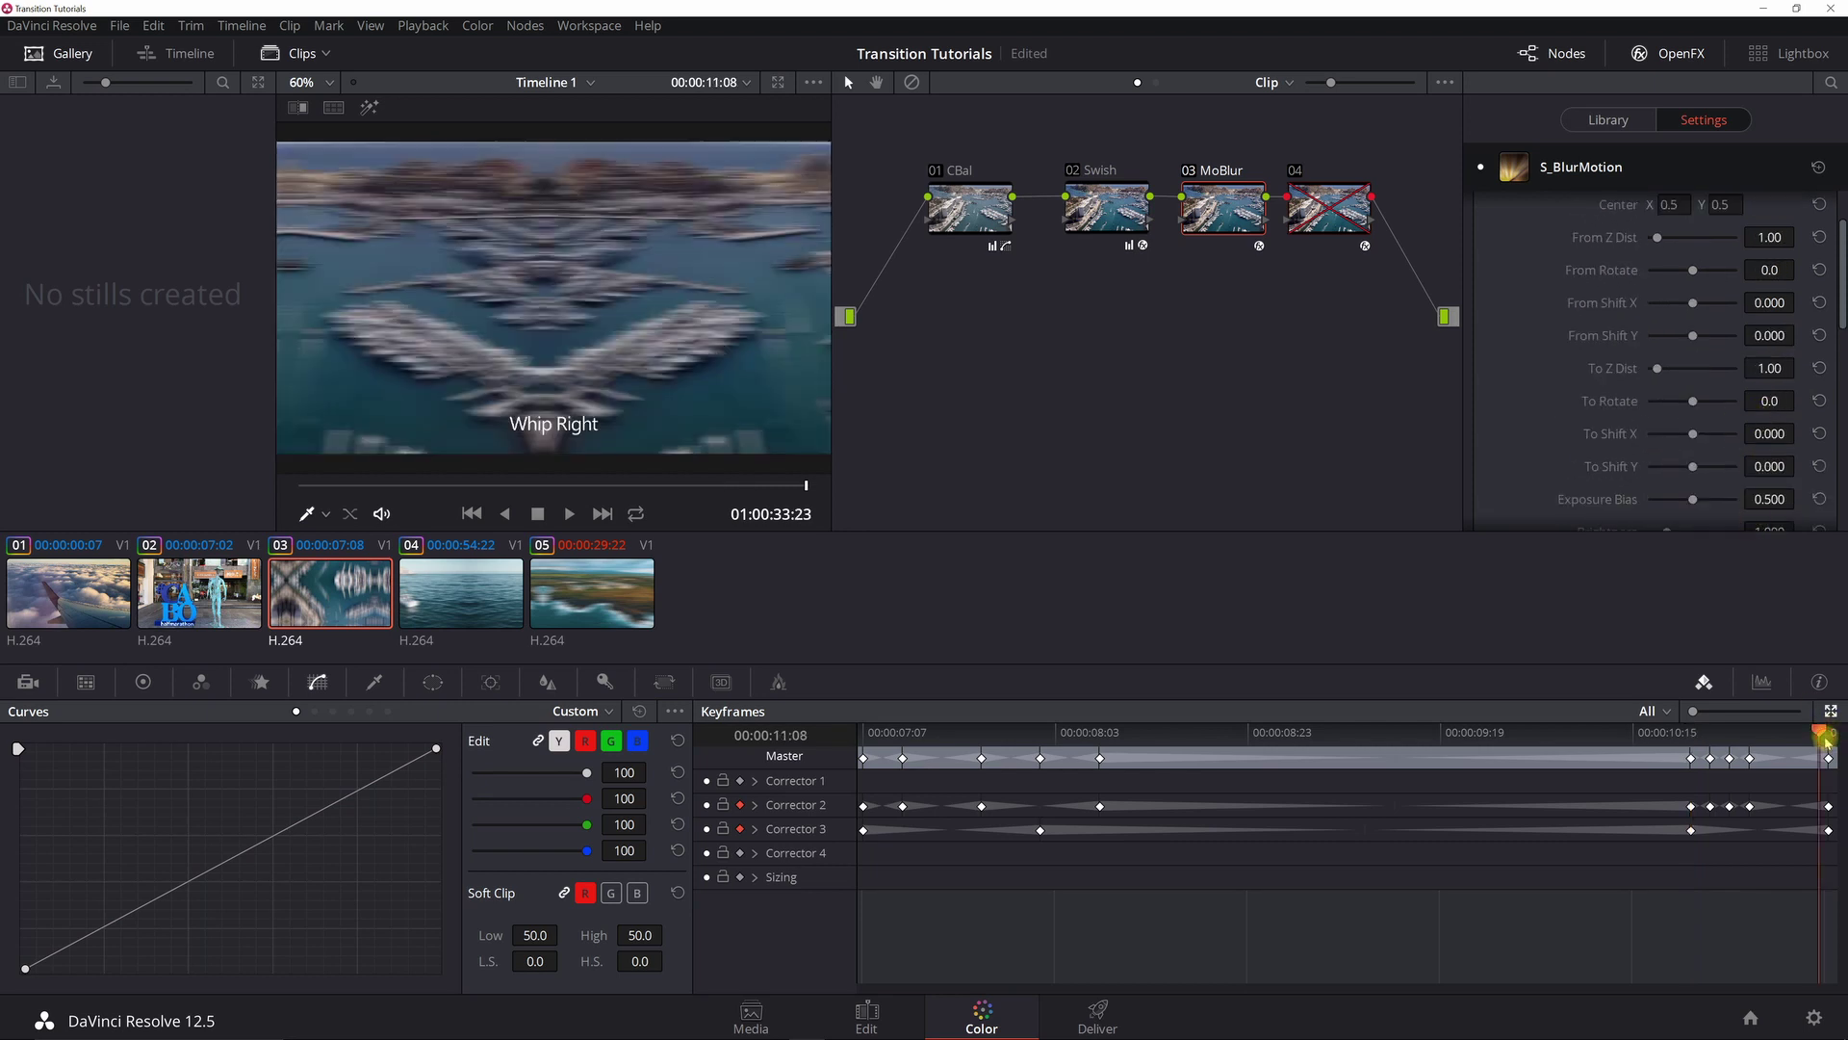
click(1826, 736)
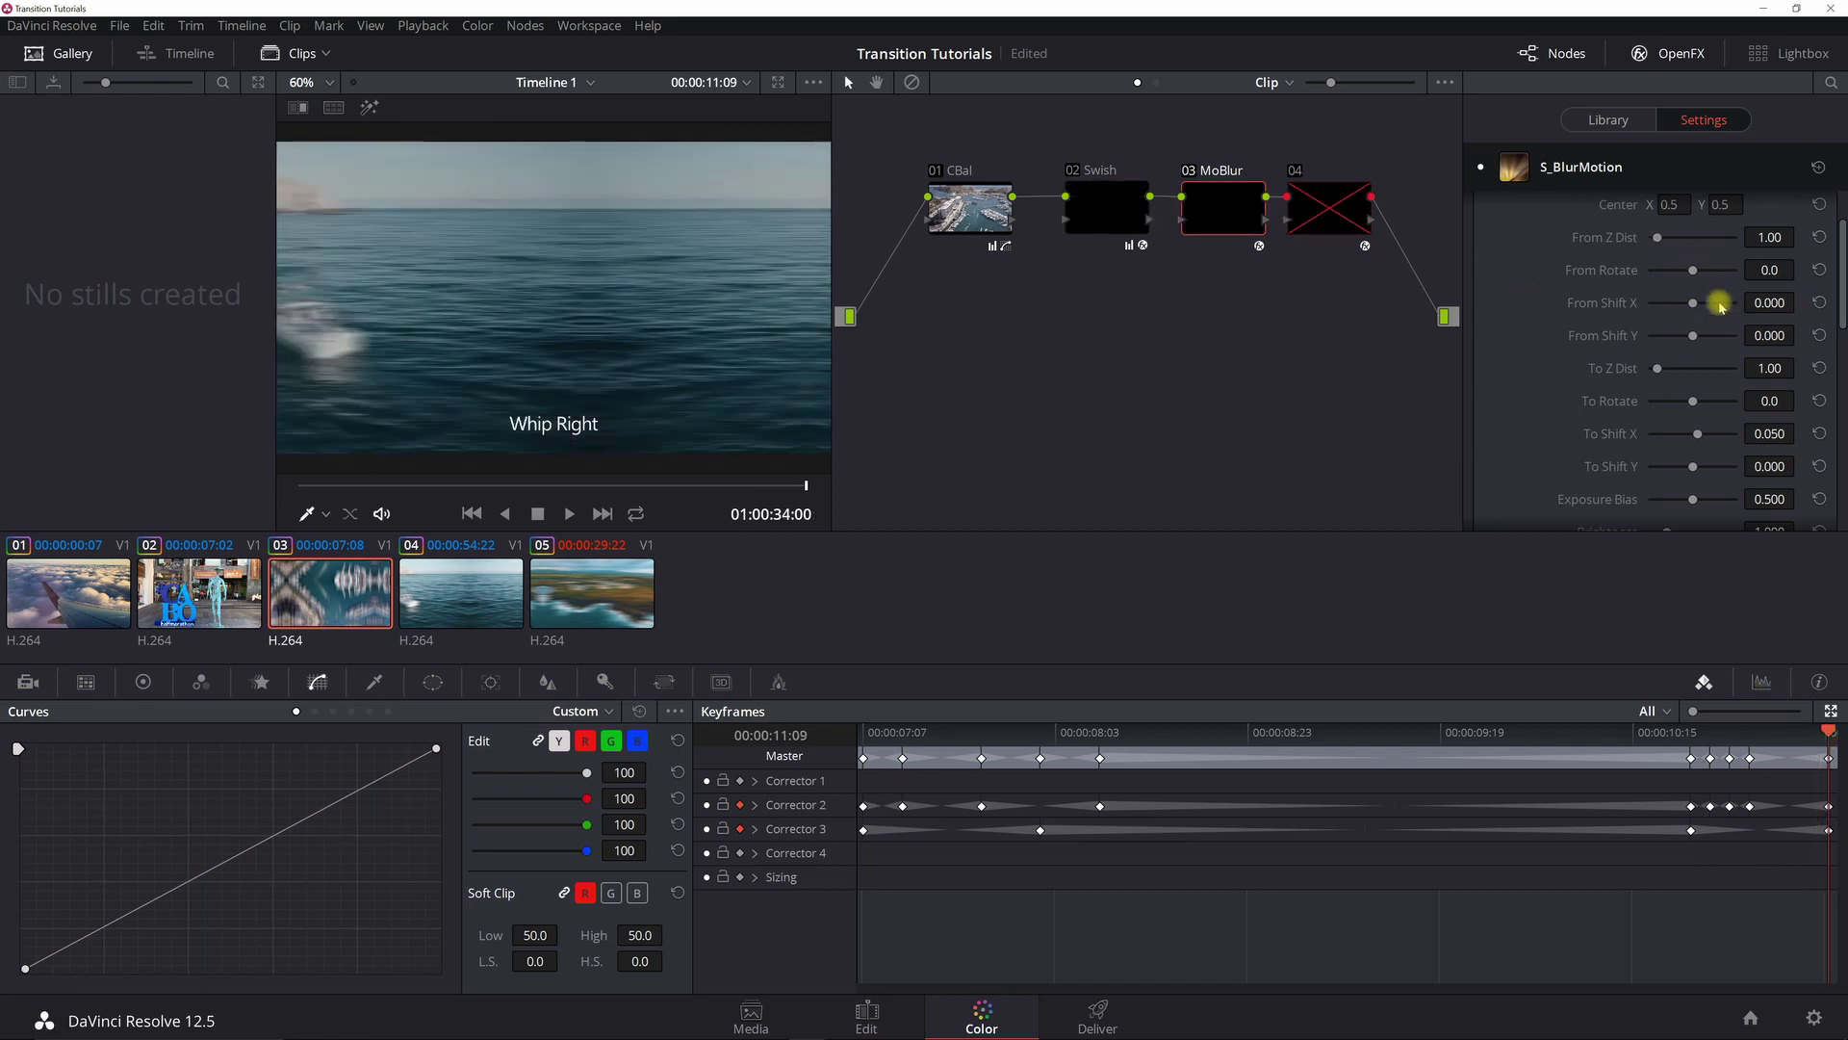
scroll(1723, 367, up, 3)
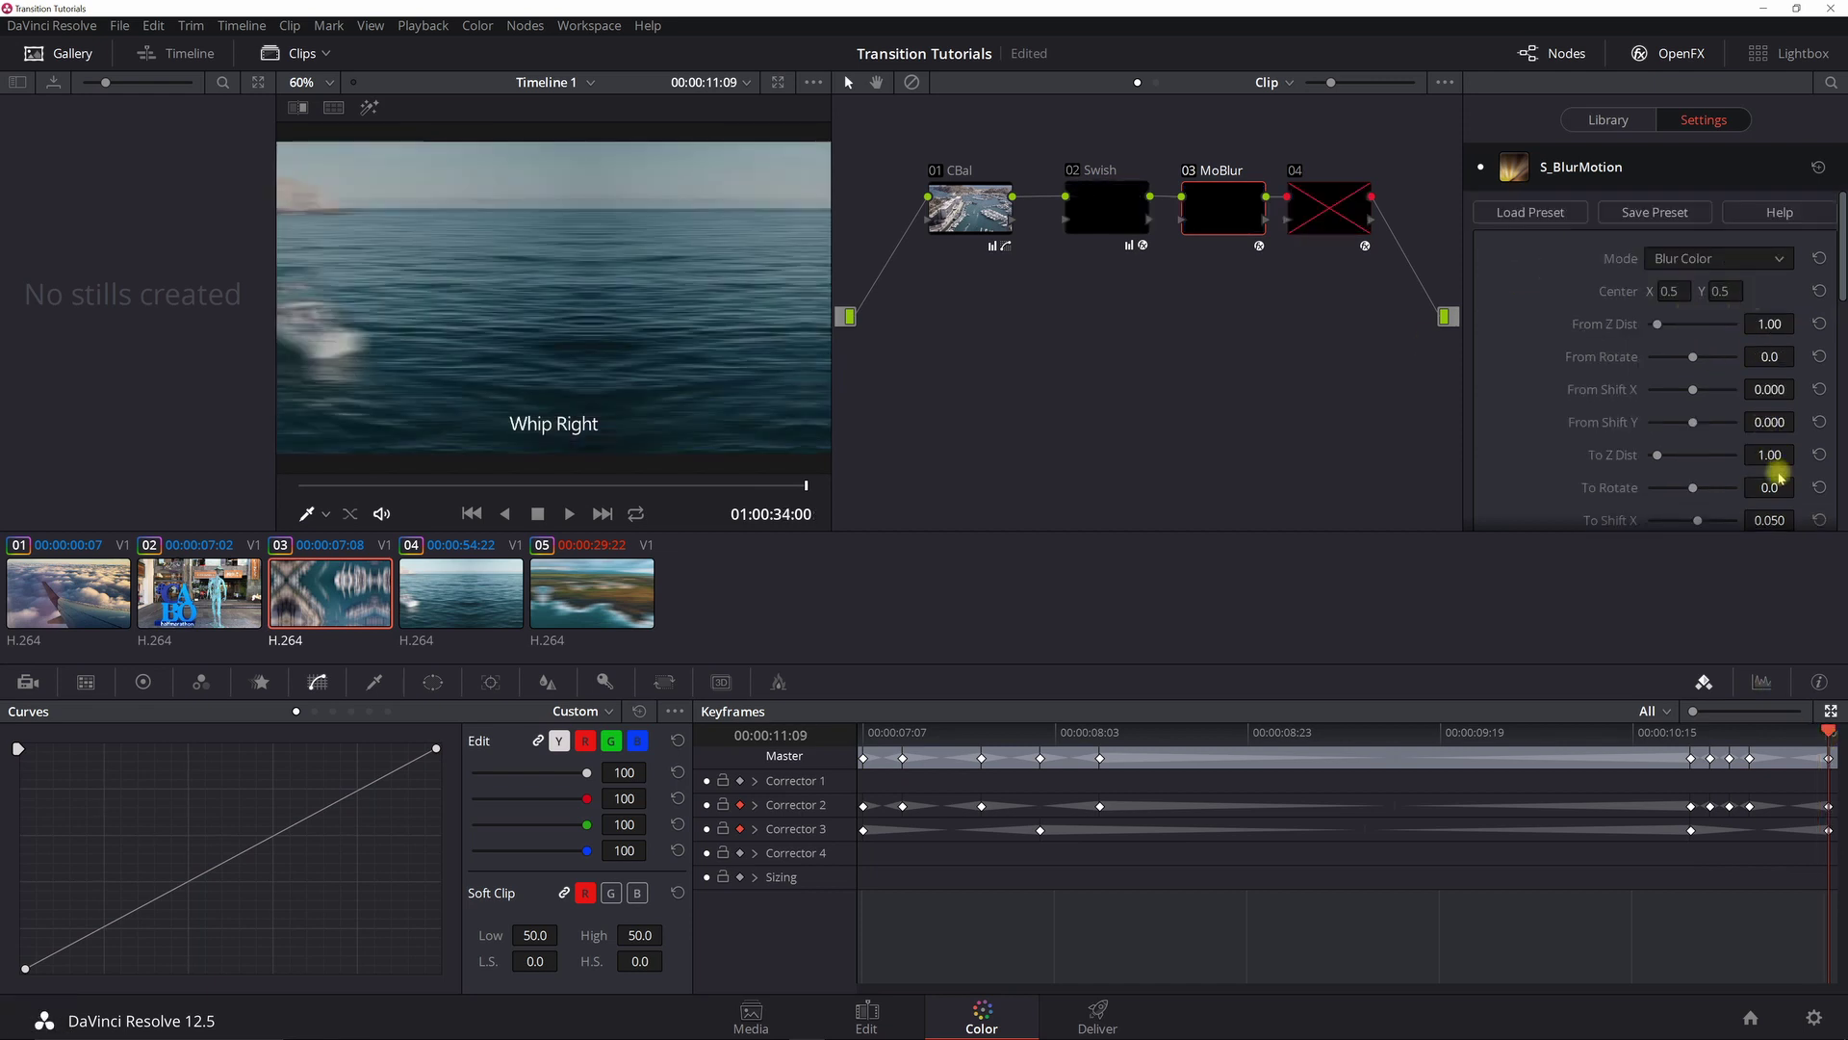
scroll(1779, 479, down, 1)
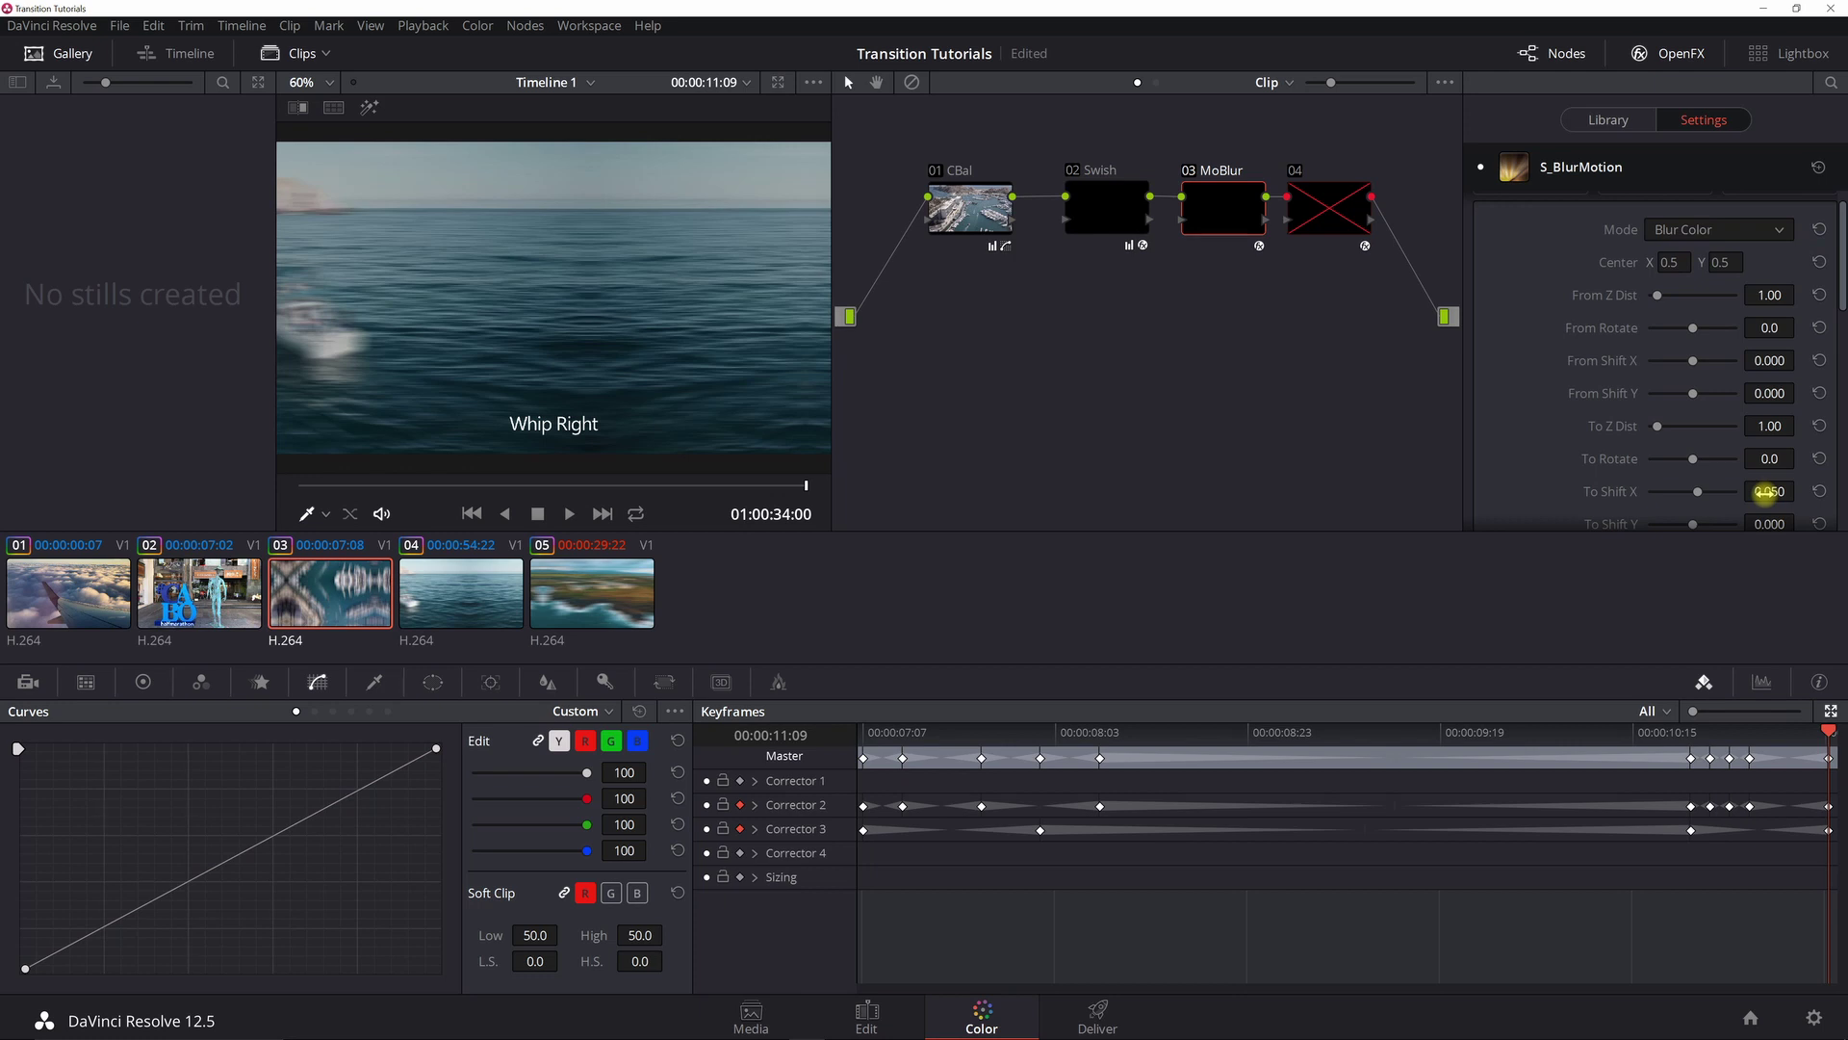
drag(1765, 492, 1782, 491)
scroll(1516, 425, down, 5)
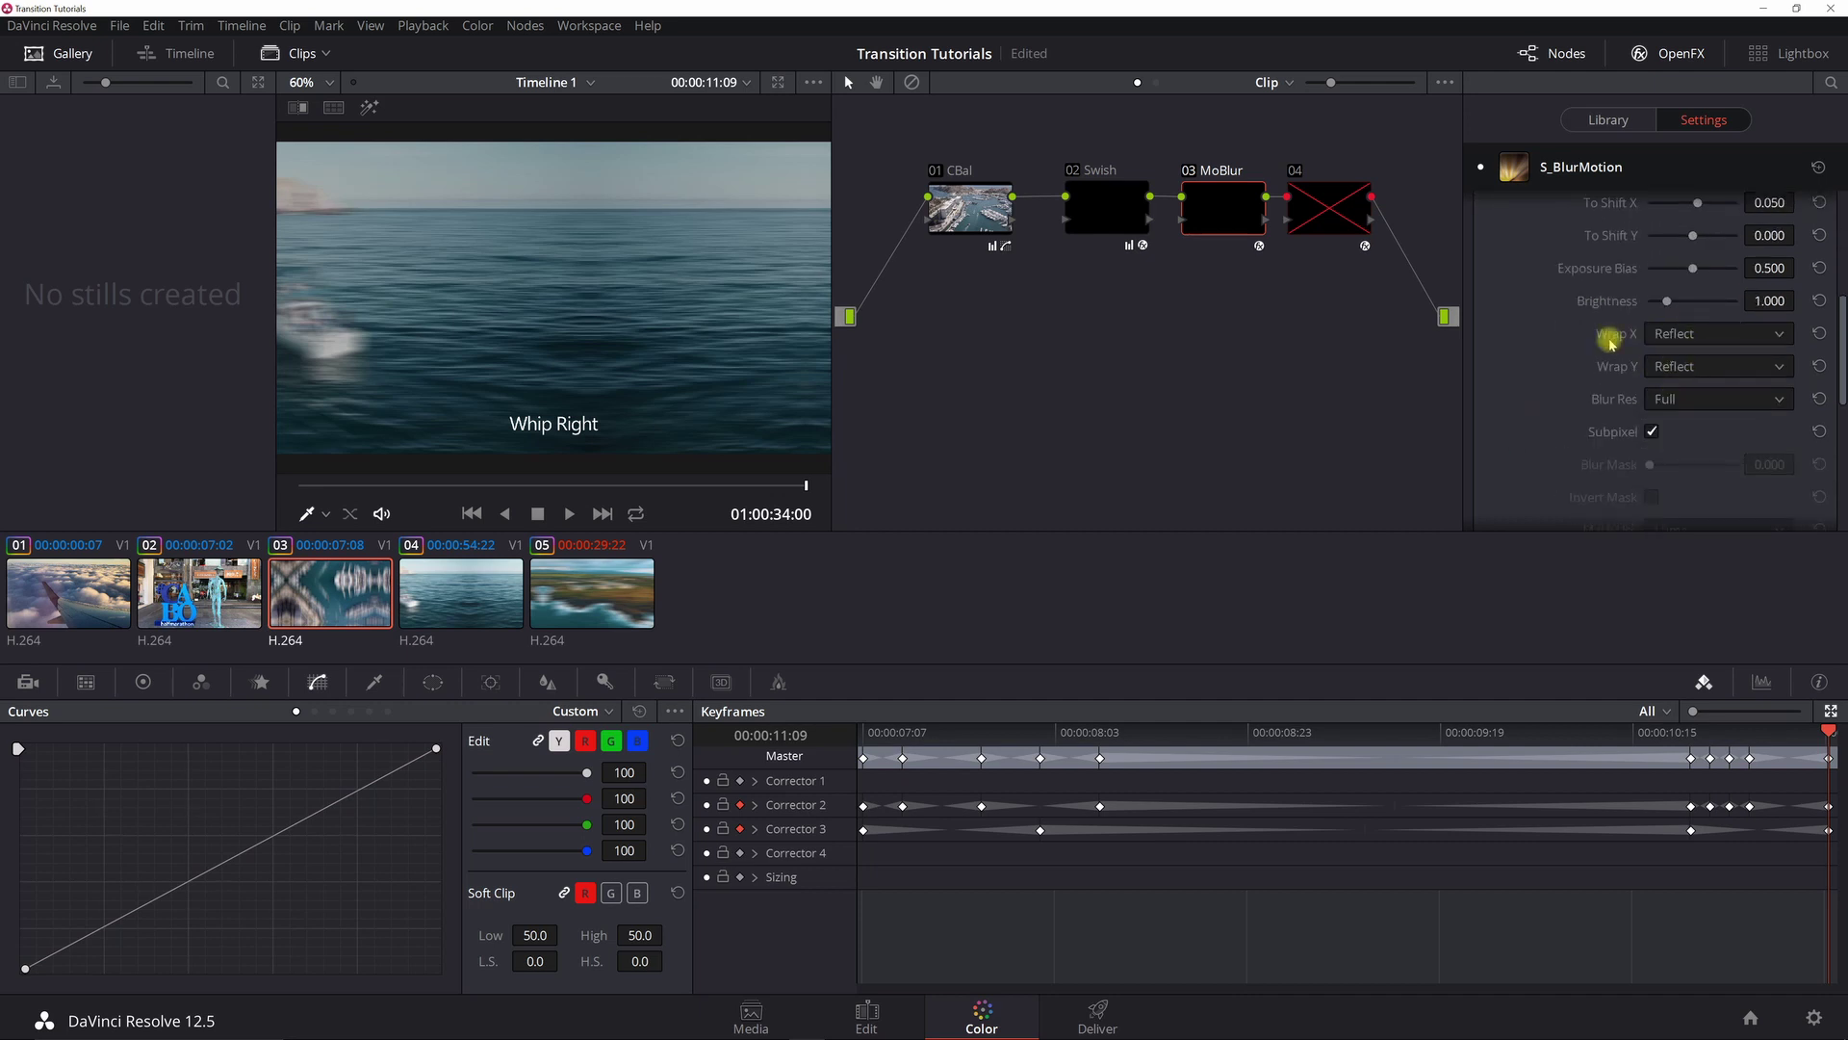
scroll(1582, 406, up, 4)
scroll(1584, 409, up, 2)
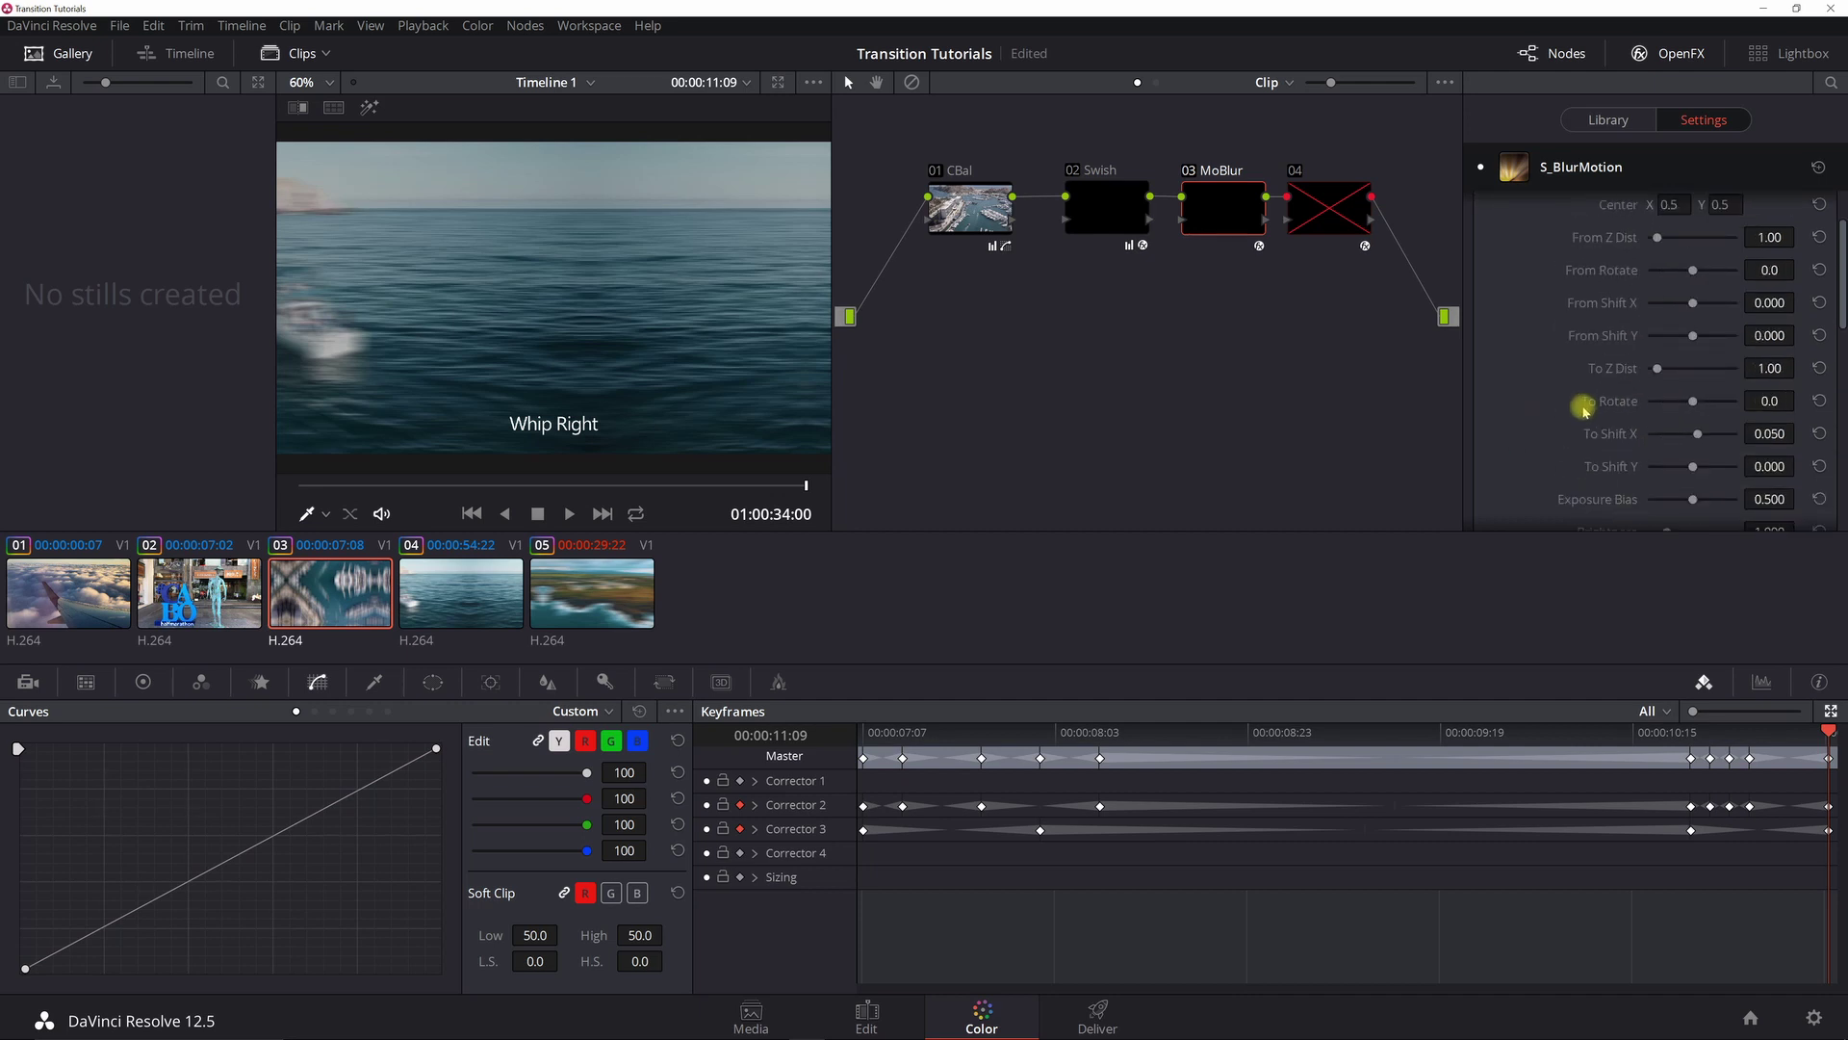
- Return to the MoBlur keyframe at 00:00:10:19 and recheck To Shift X and the settings below it
click(1680, 733)
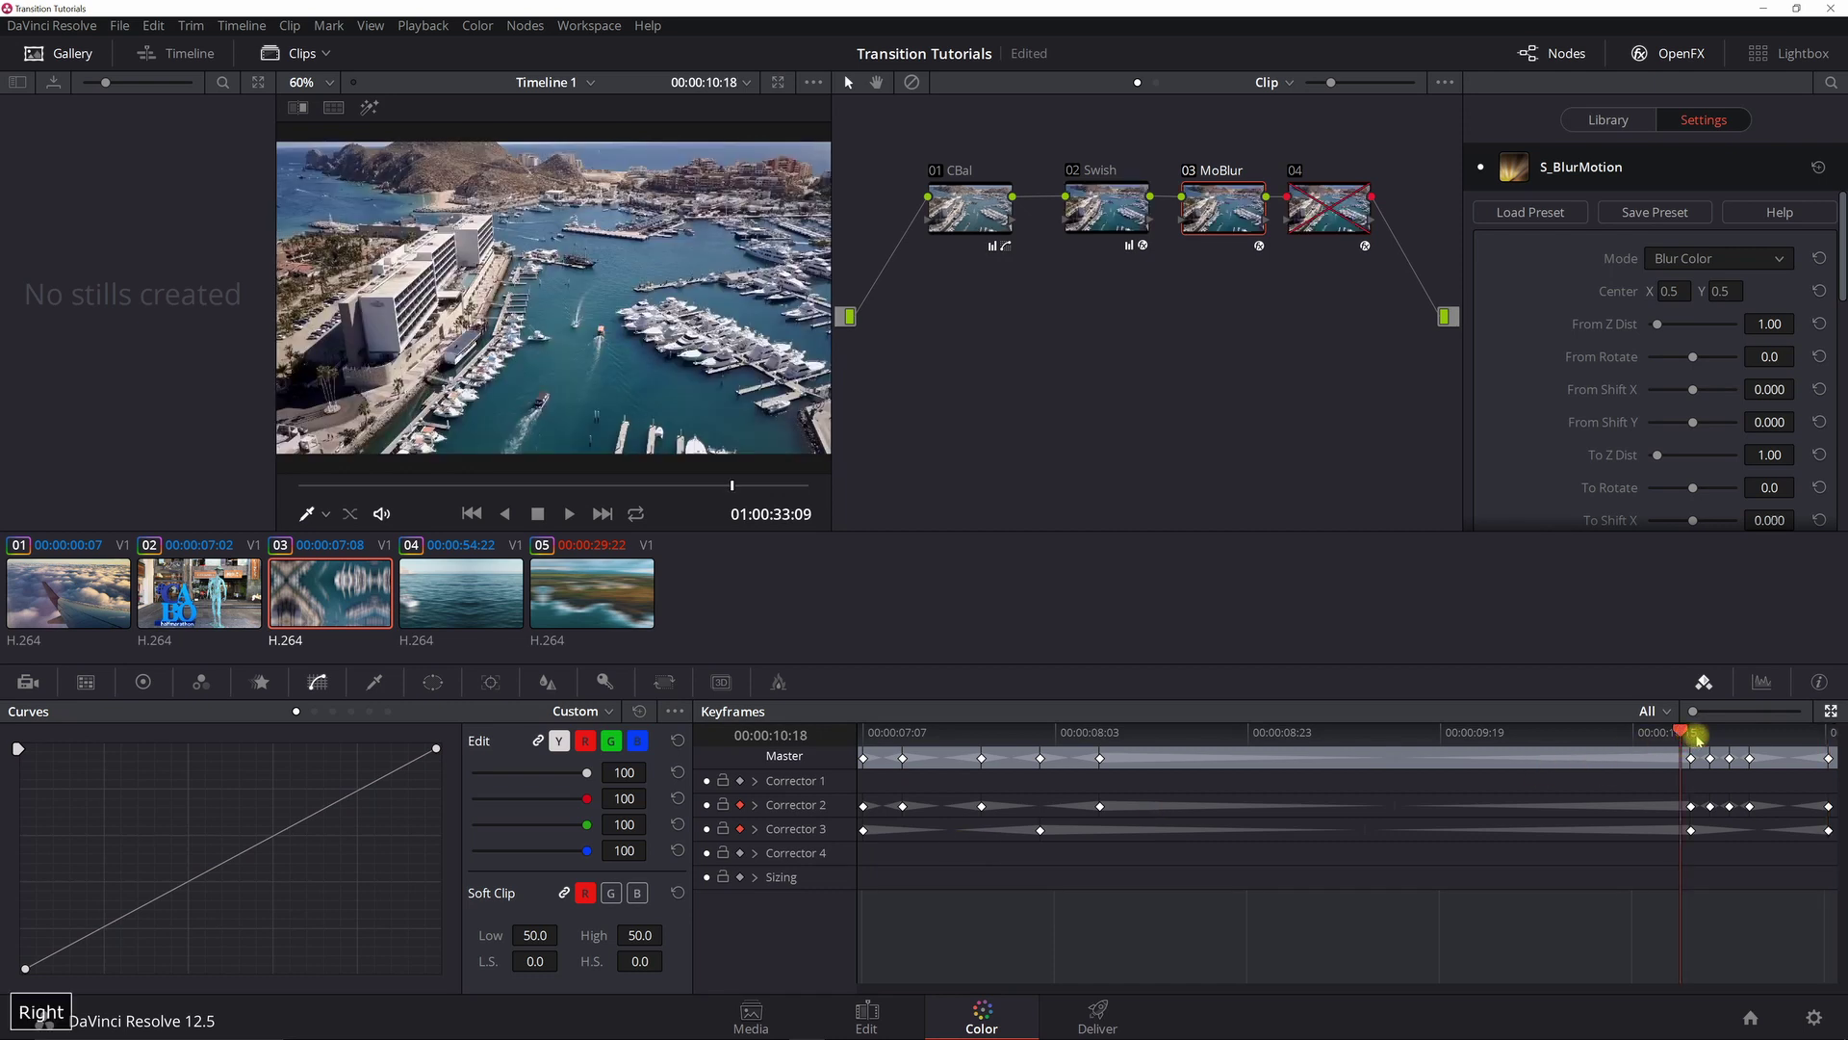
click(1691, 733)
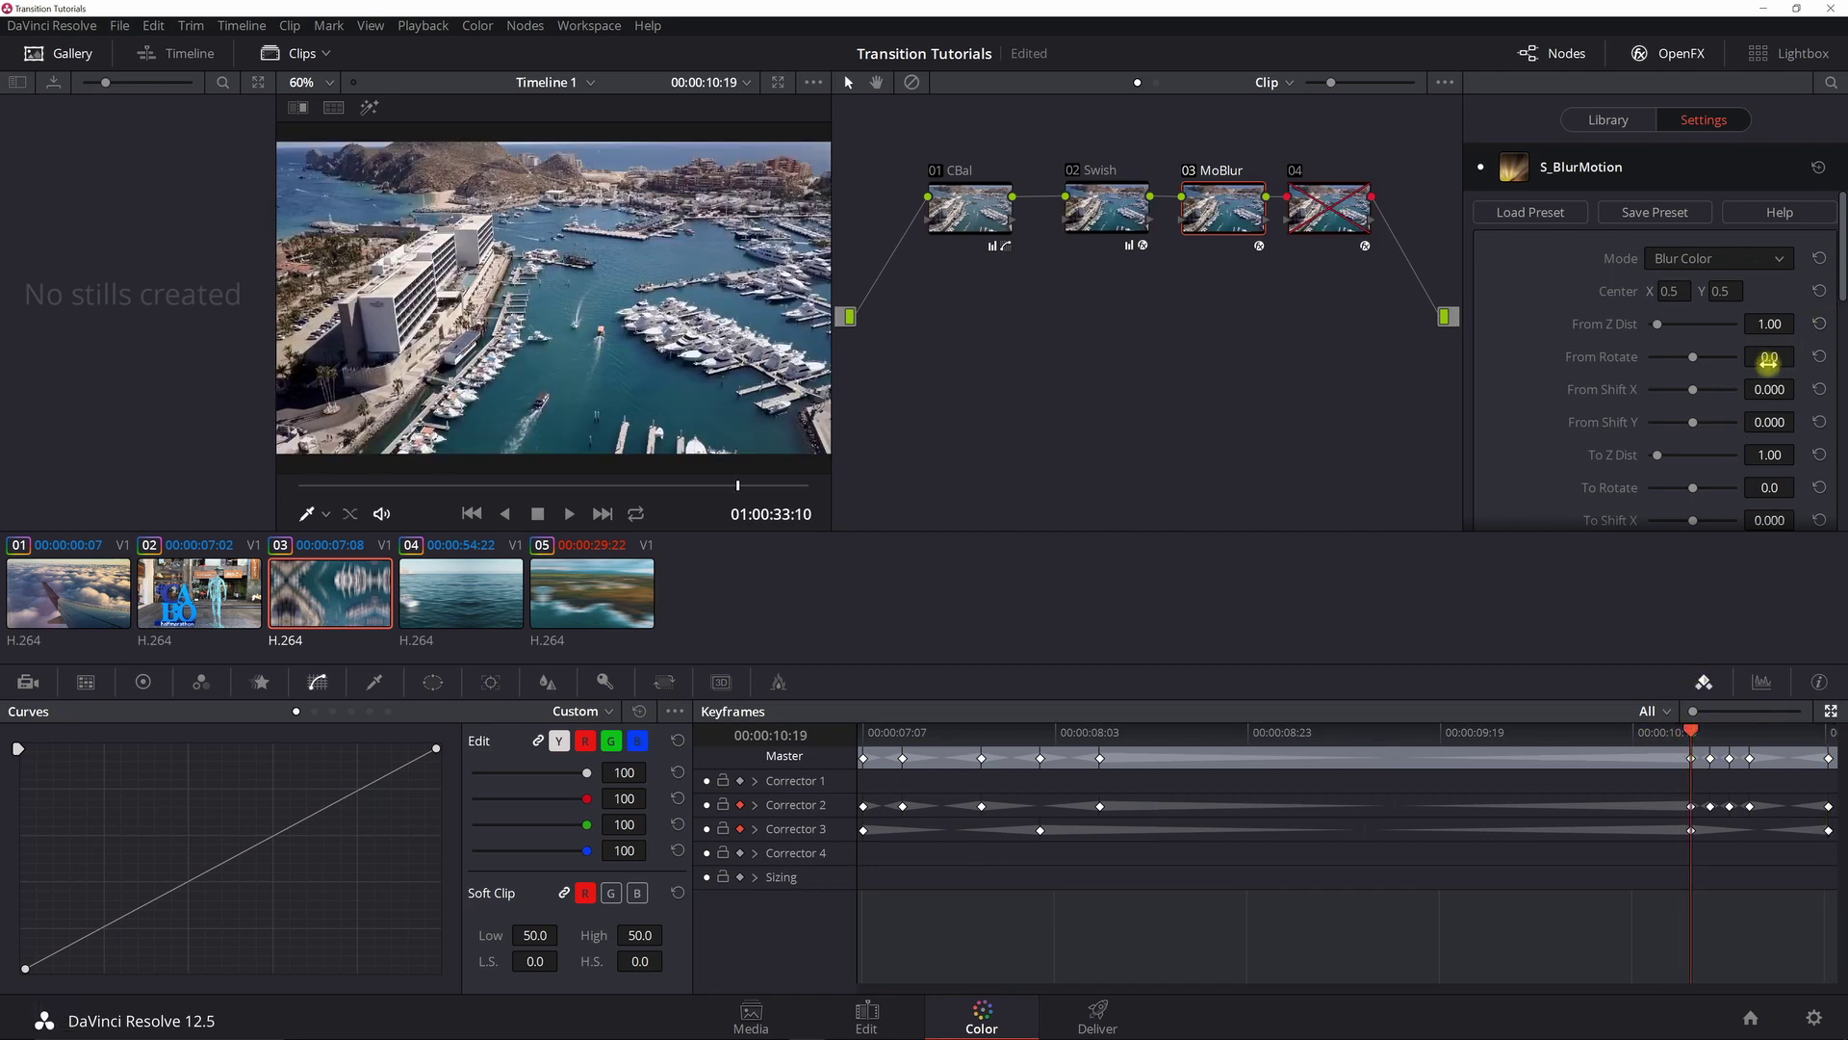
scroll(1769, 362, down, 3)
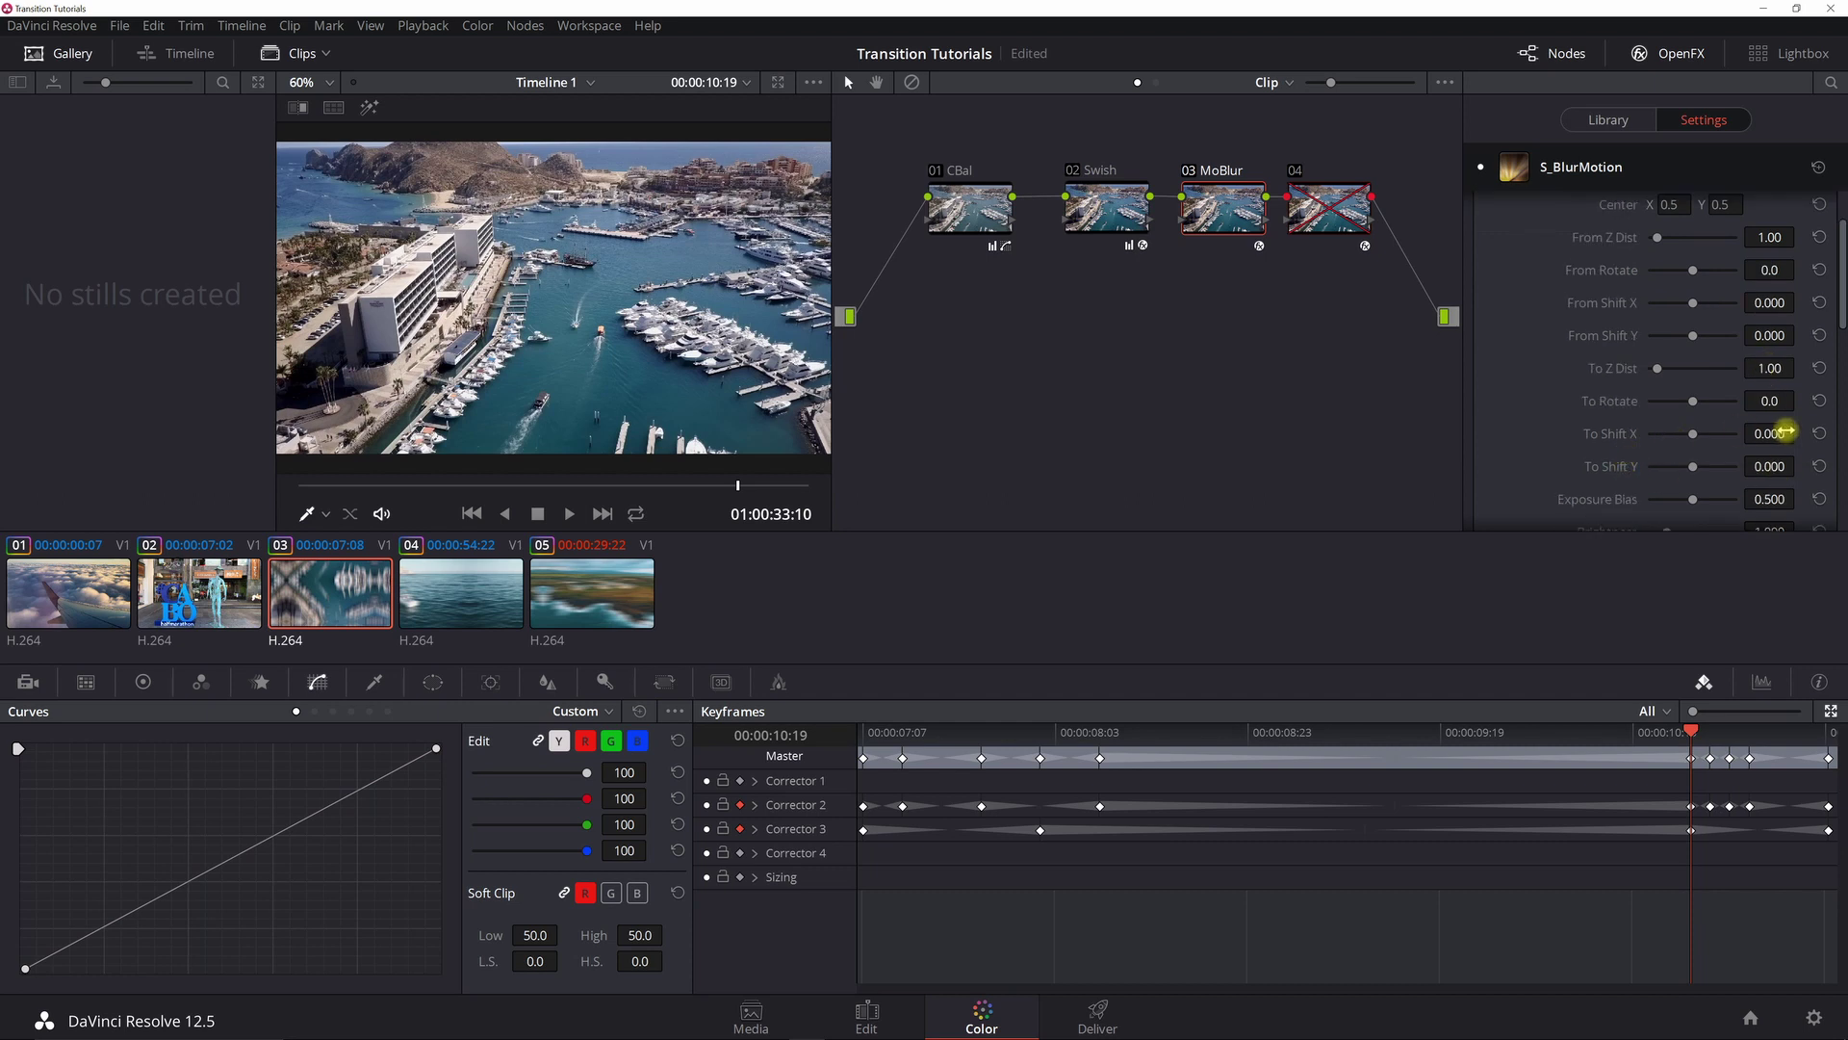
scroll(1786, 431, down, 15)
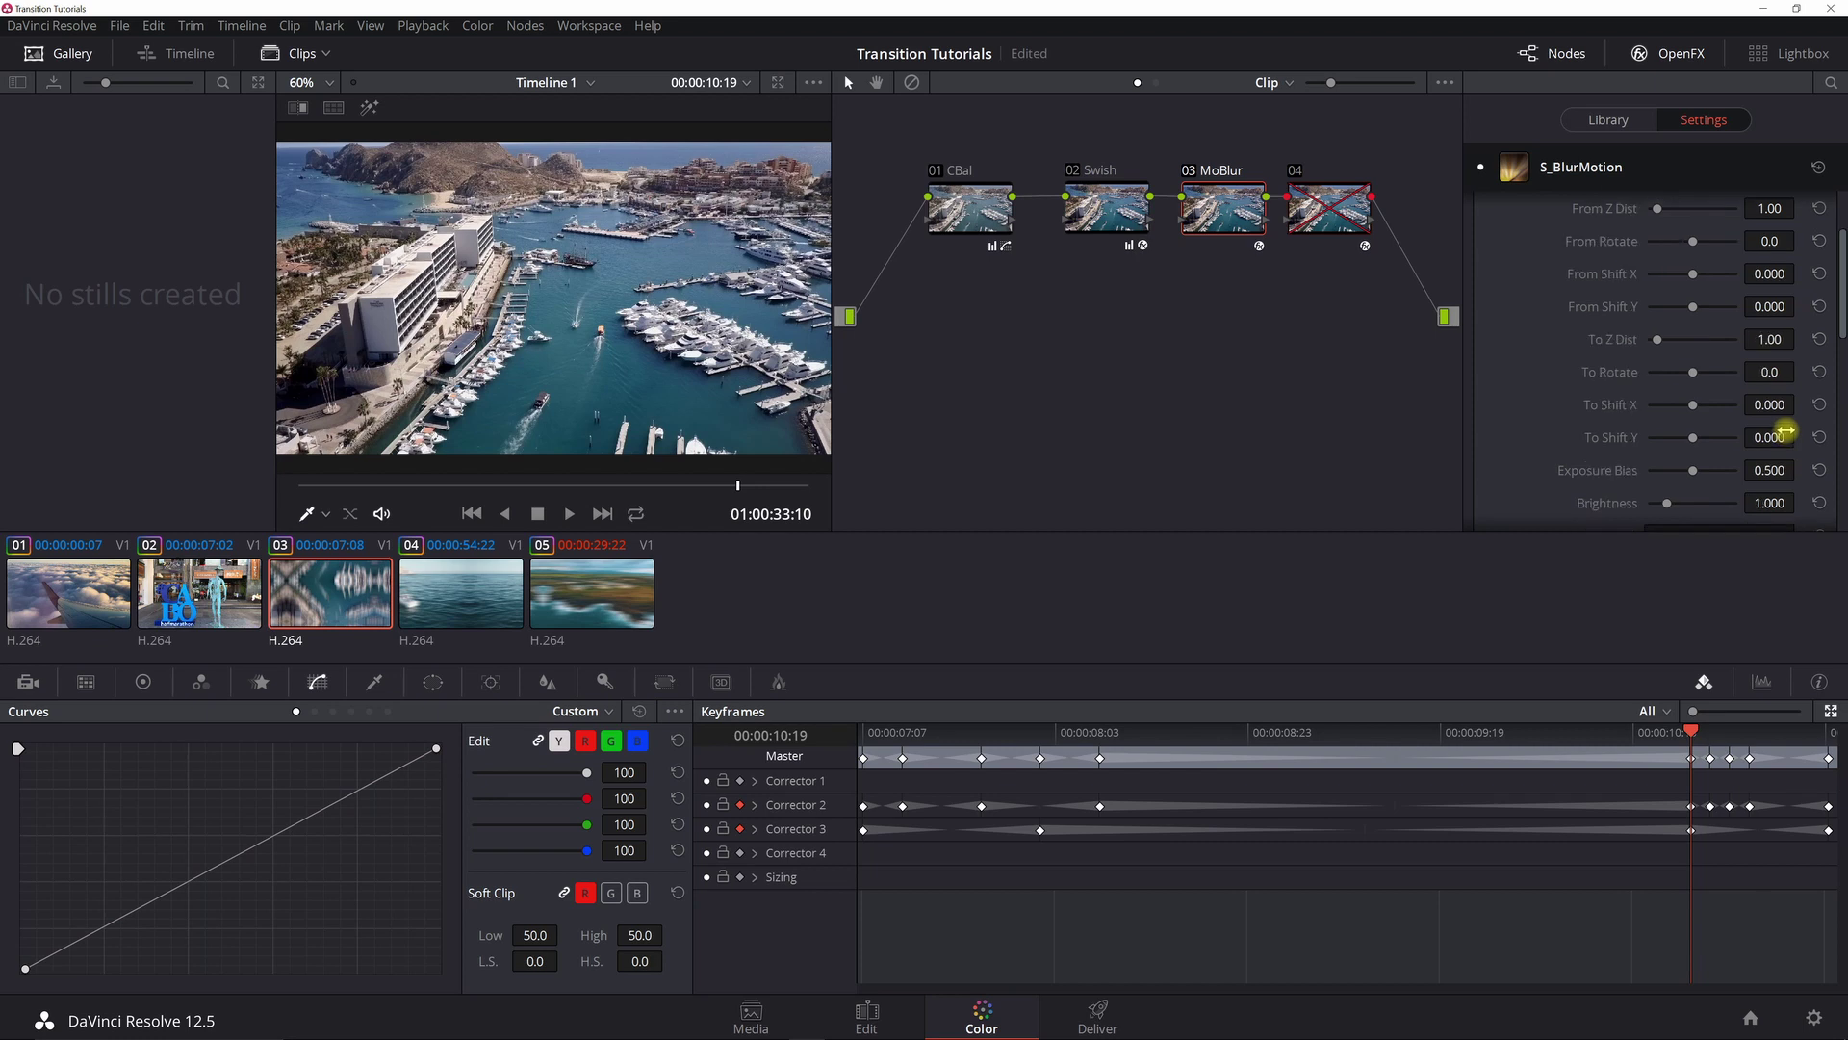
scroll(1786, 430, down, 3)
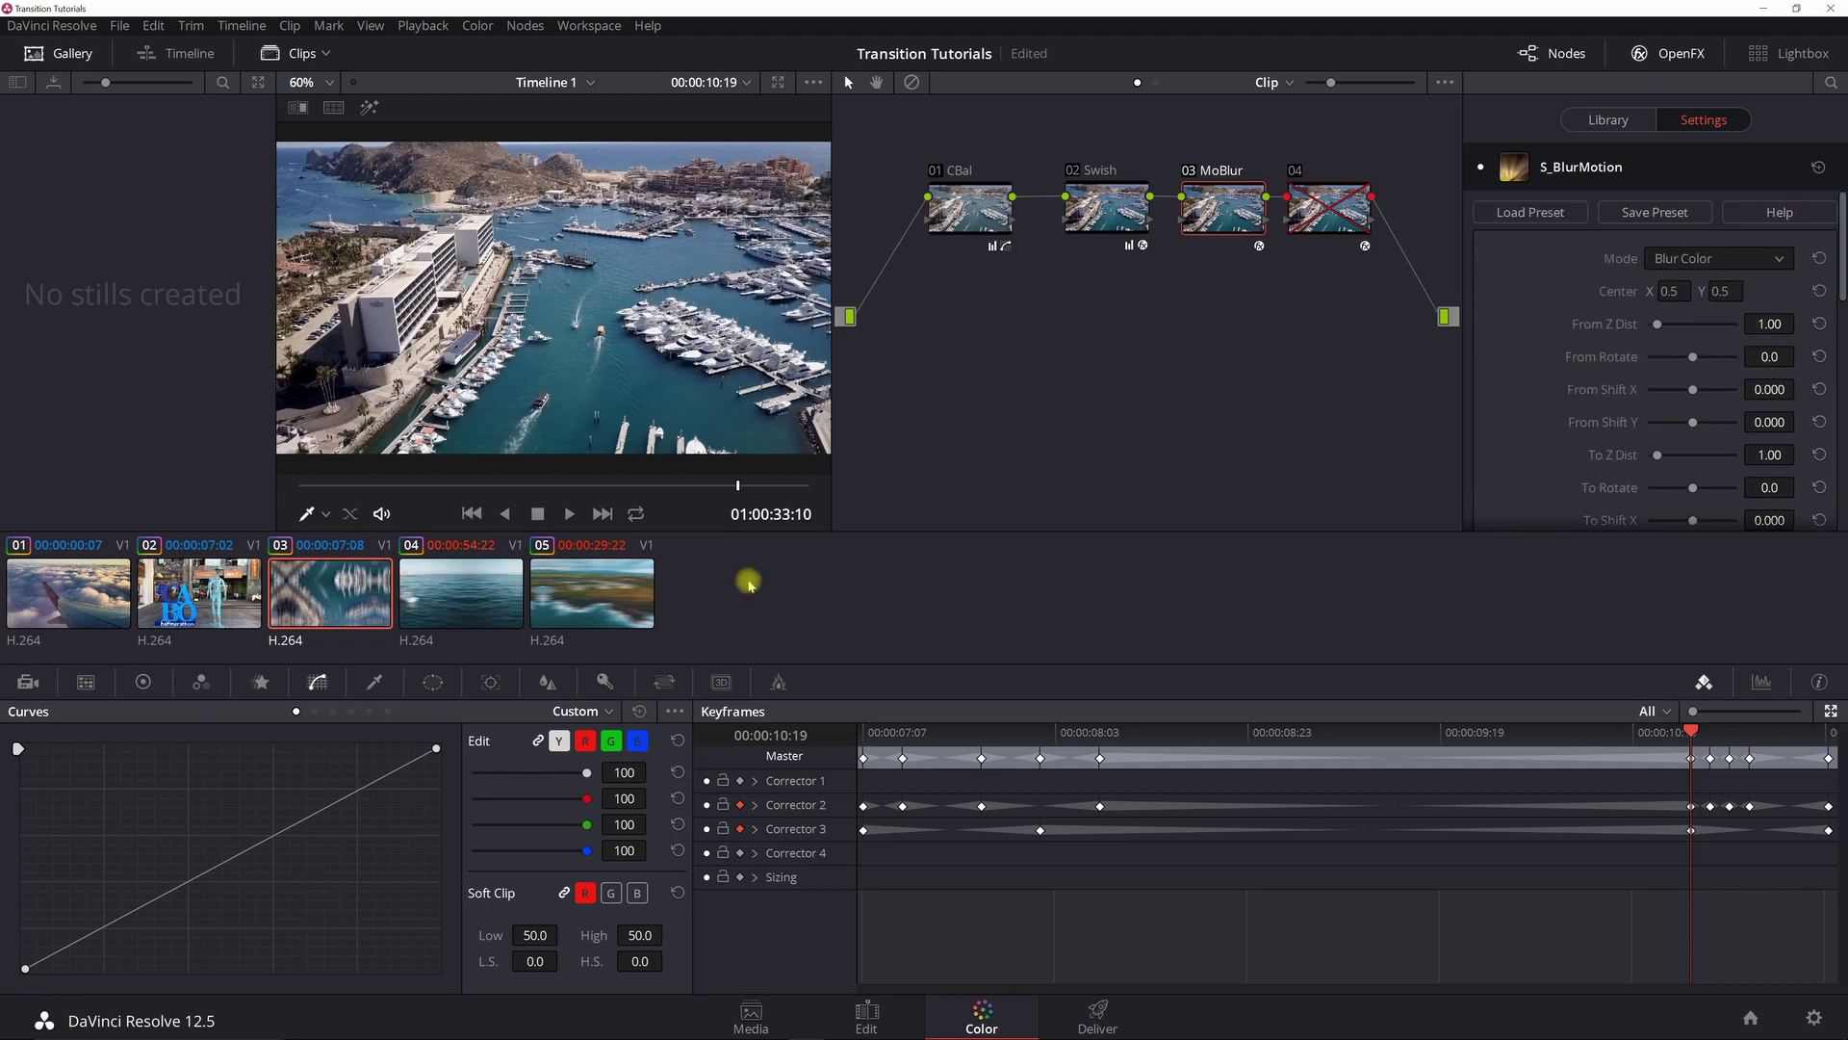
- Open clip 04's Swish node at its first keyframe, 00:00:54:20, and review the Wipe Amount and Shift X values
click(445, 592)
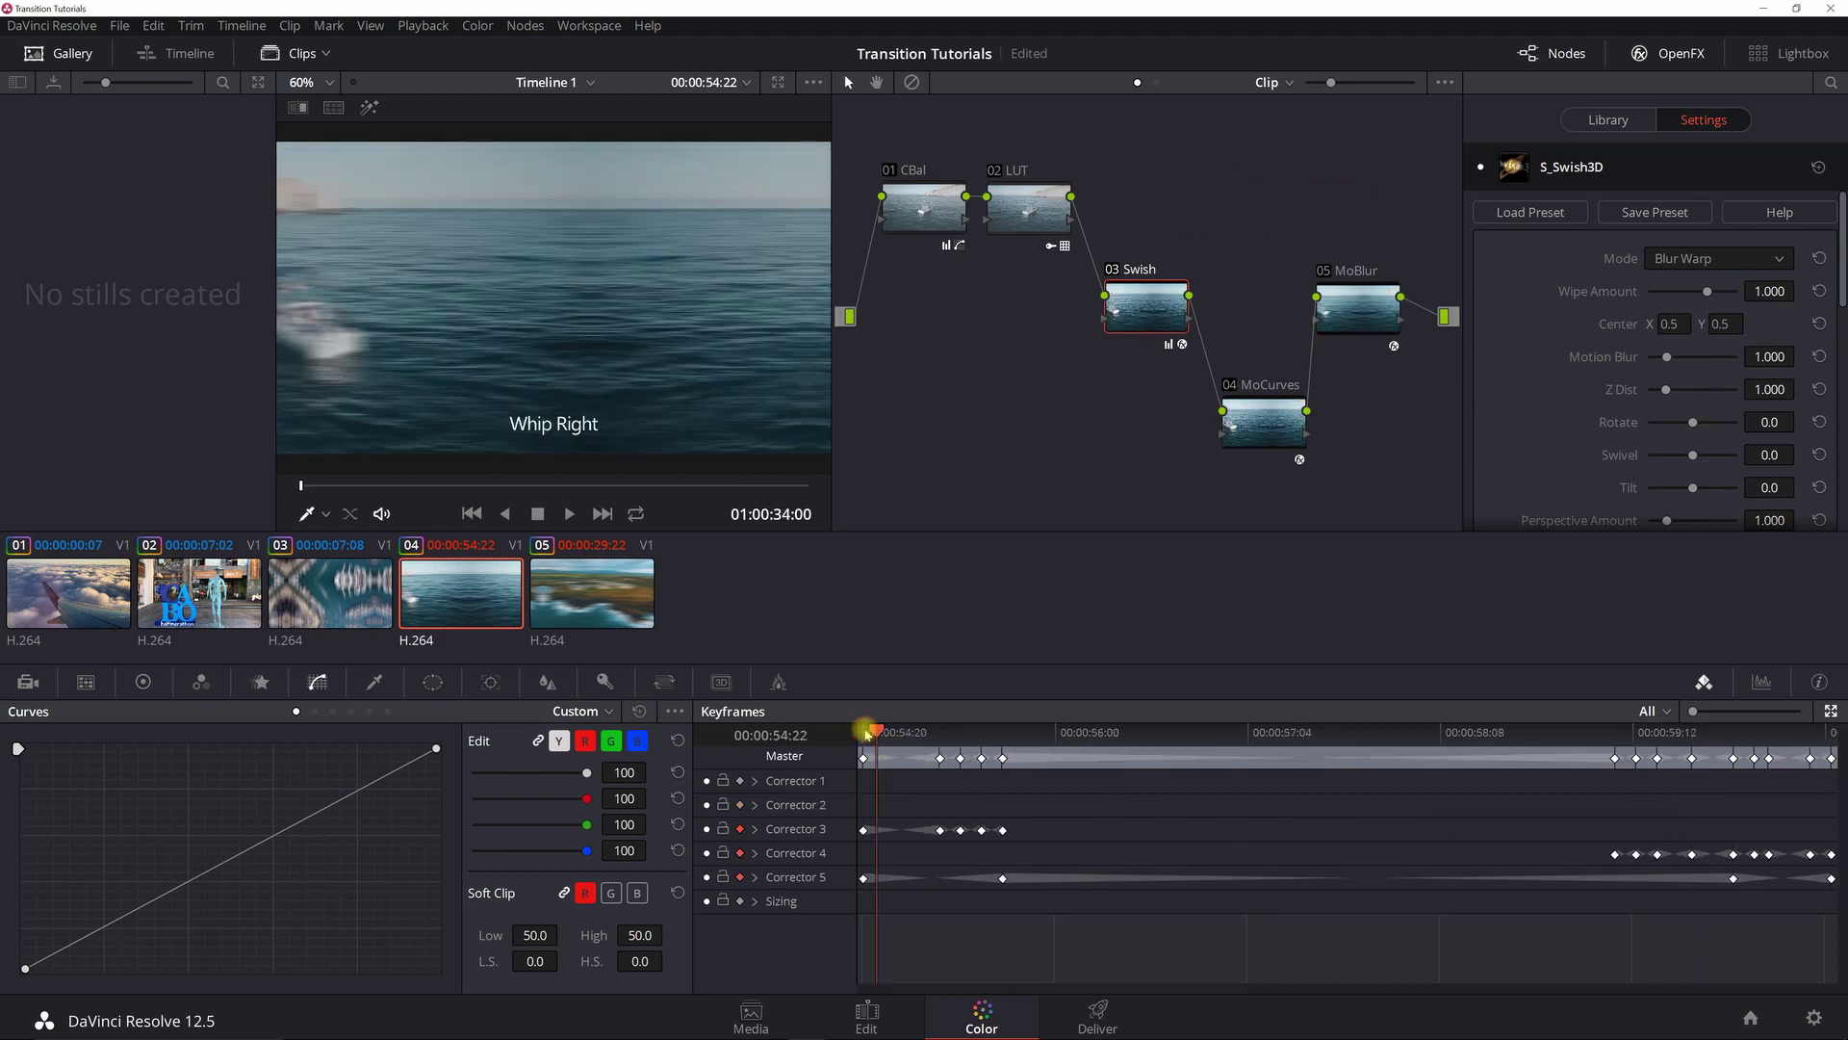
key(Left)
key(Left)
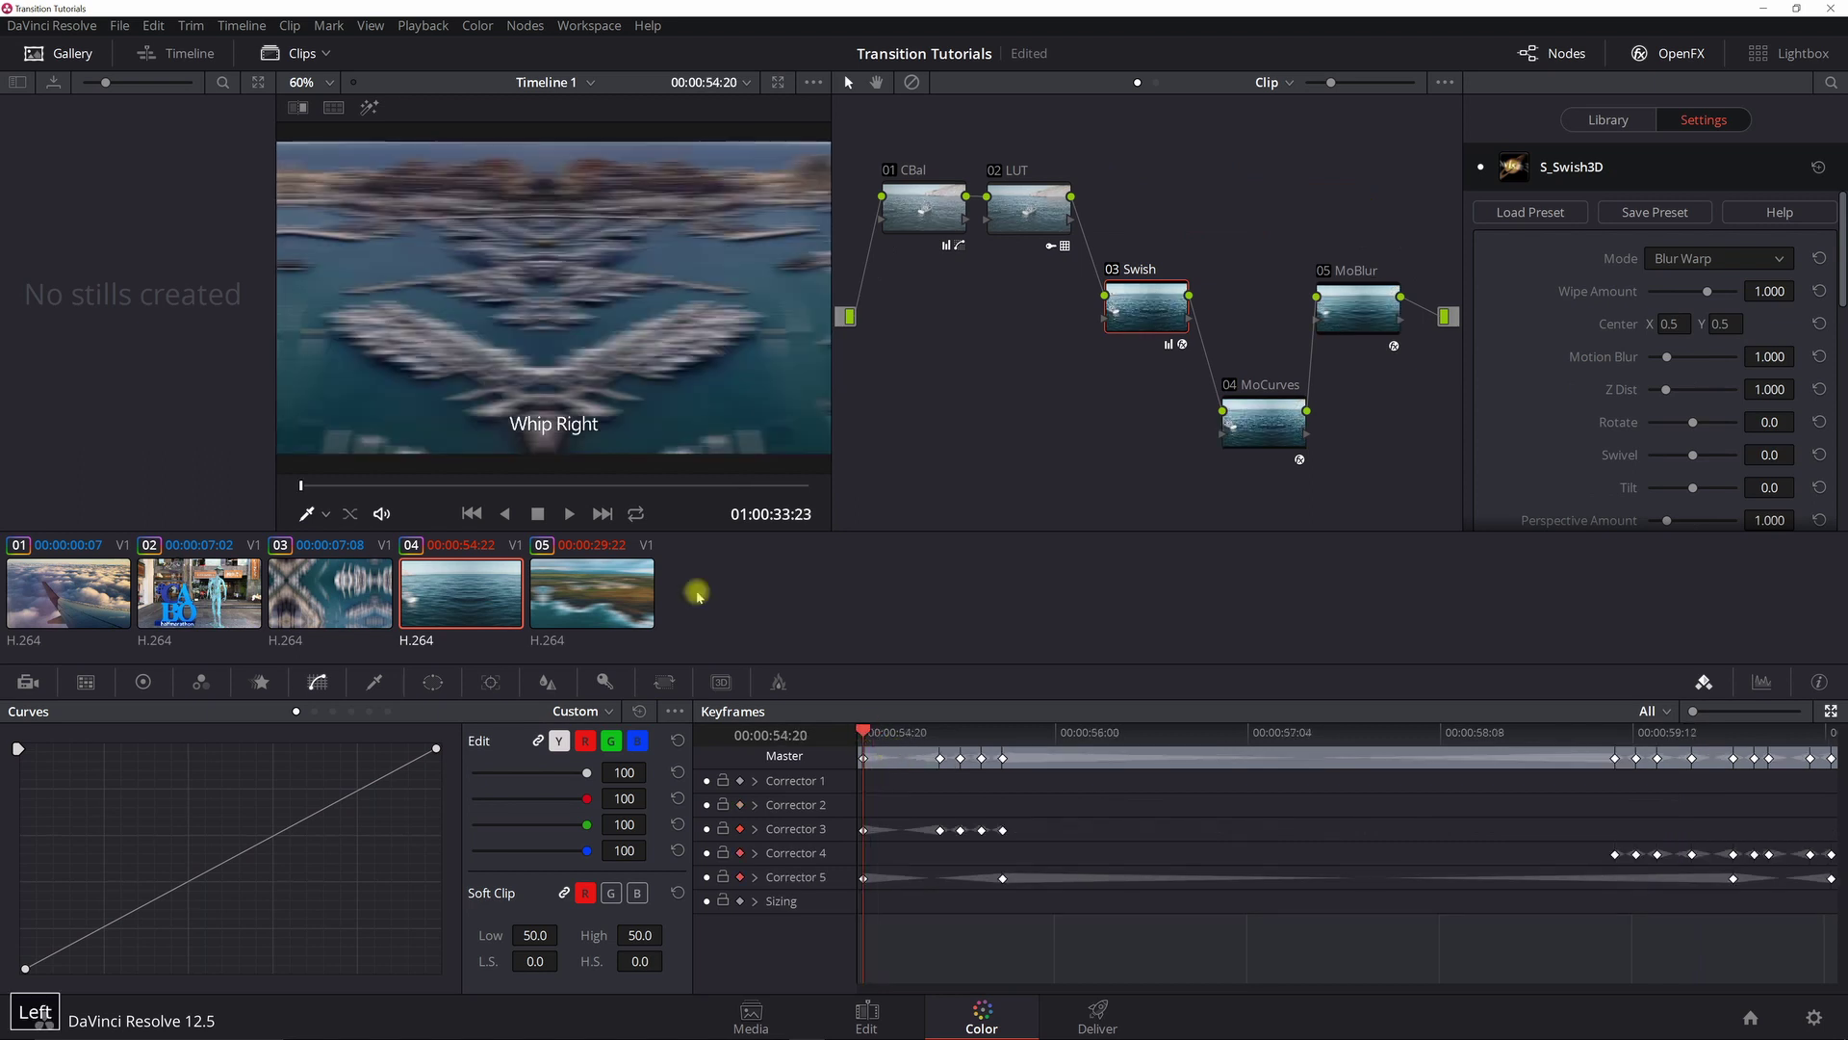
click(1151, 312)
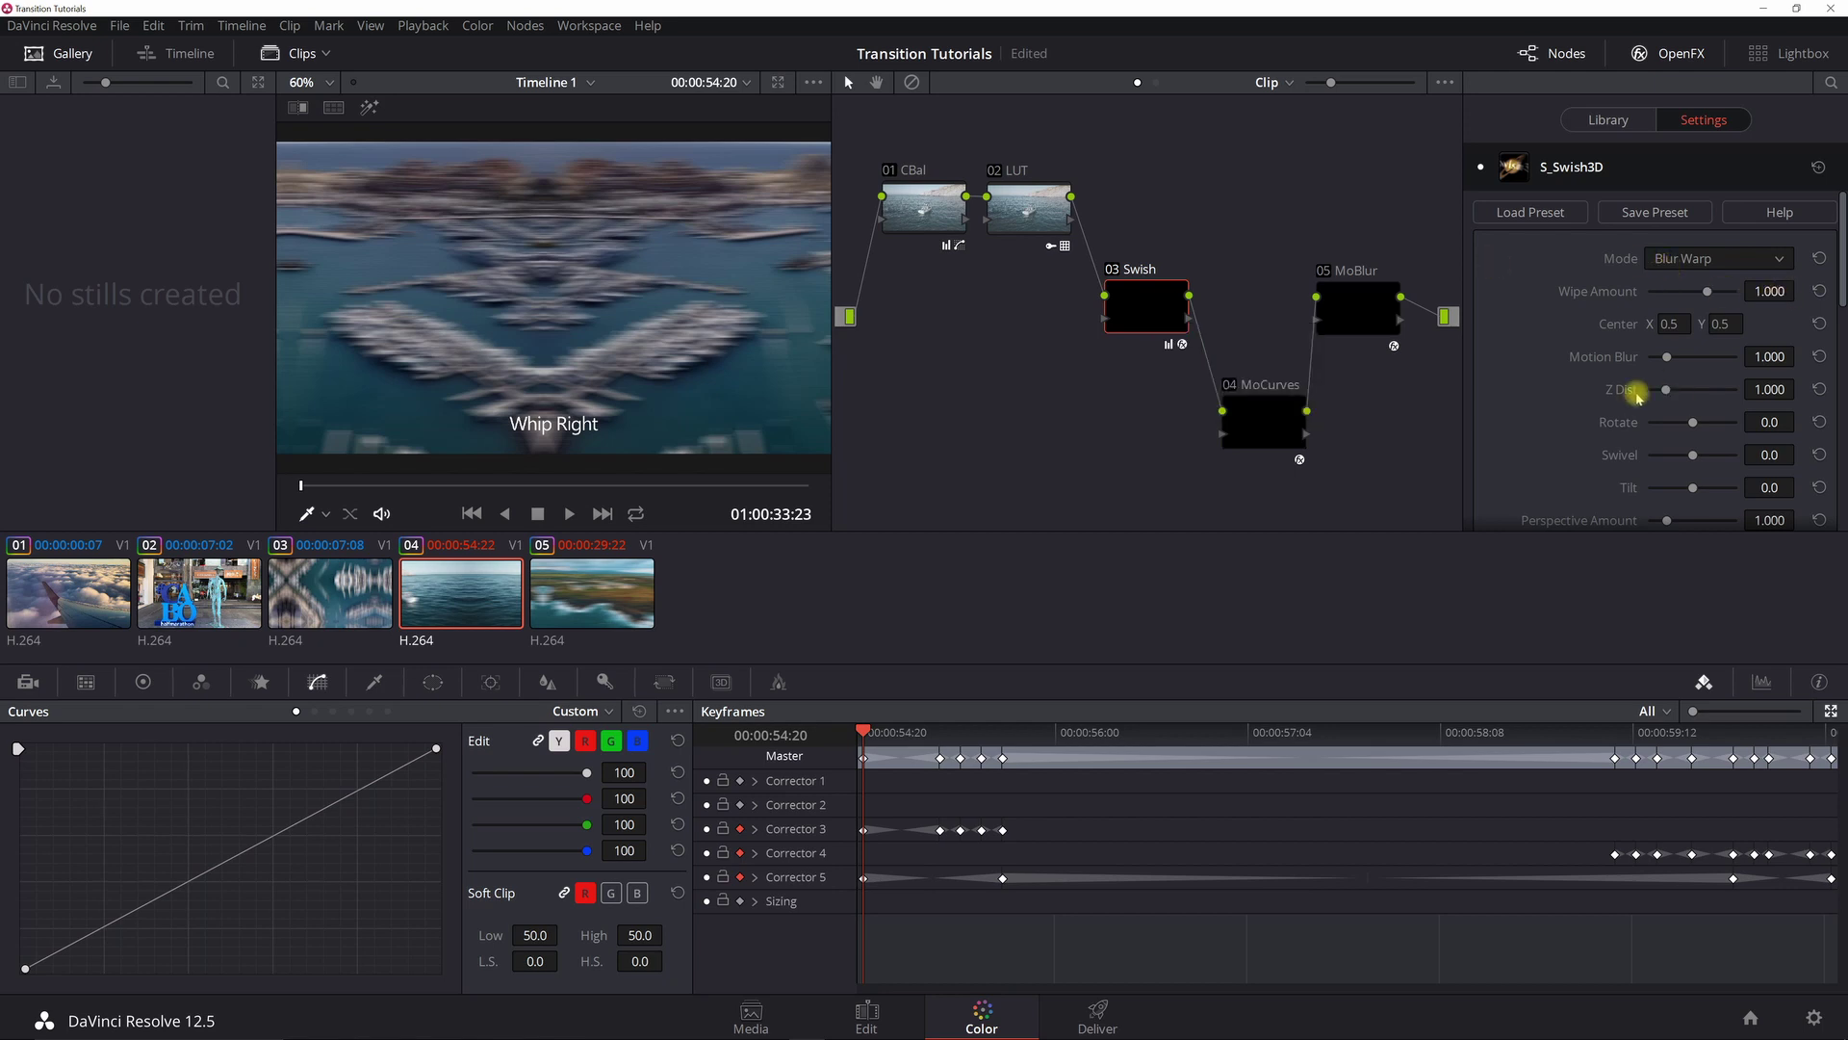
scroll(1637, 393, down, 5)
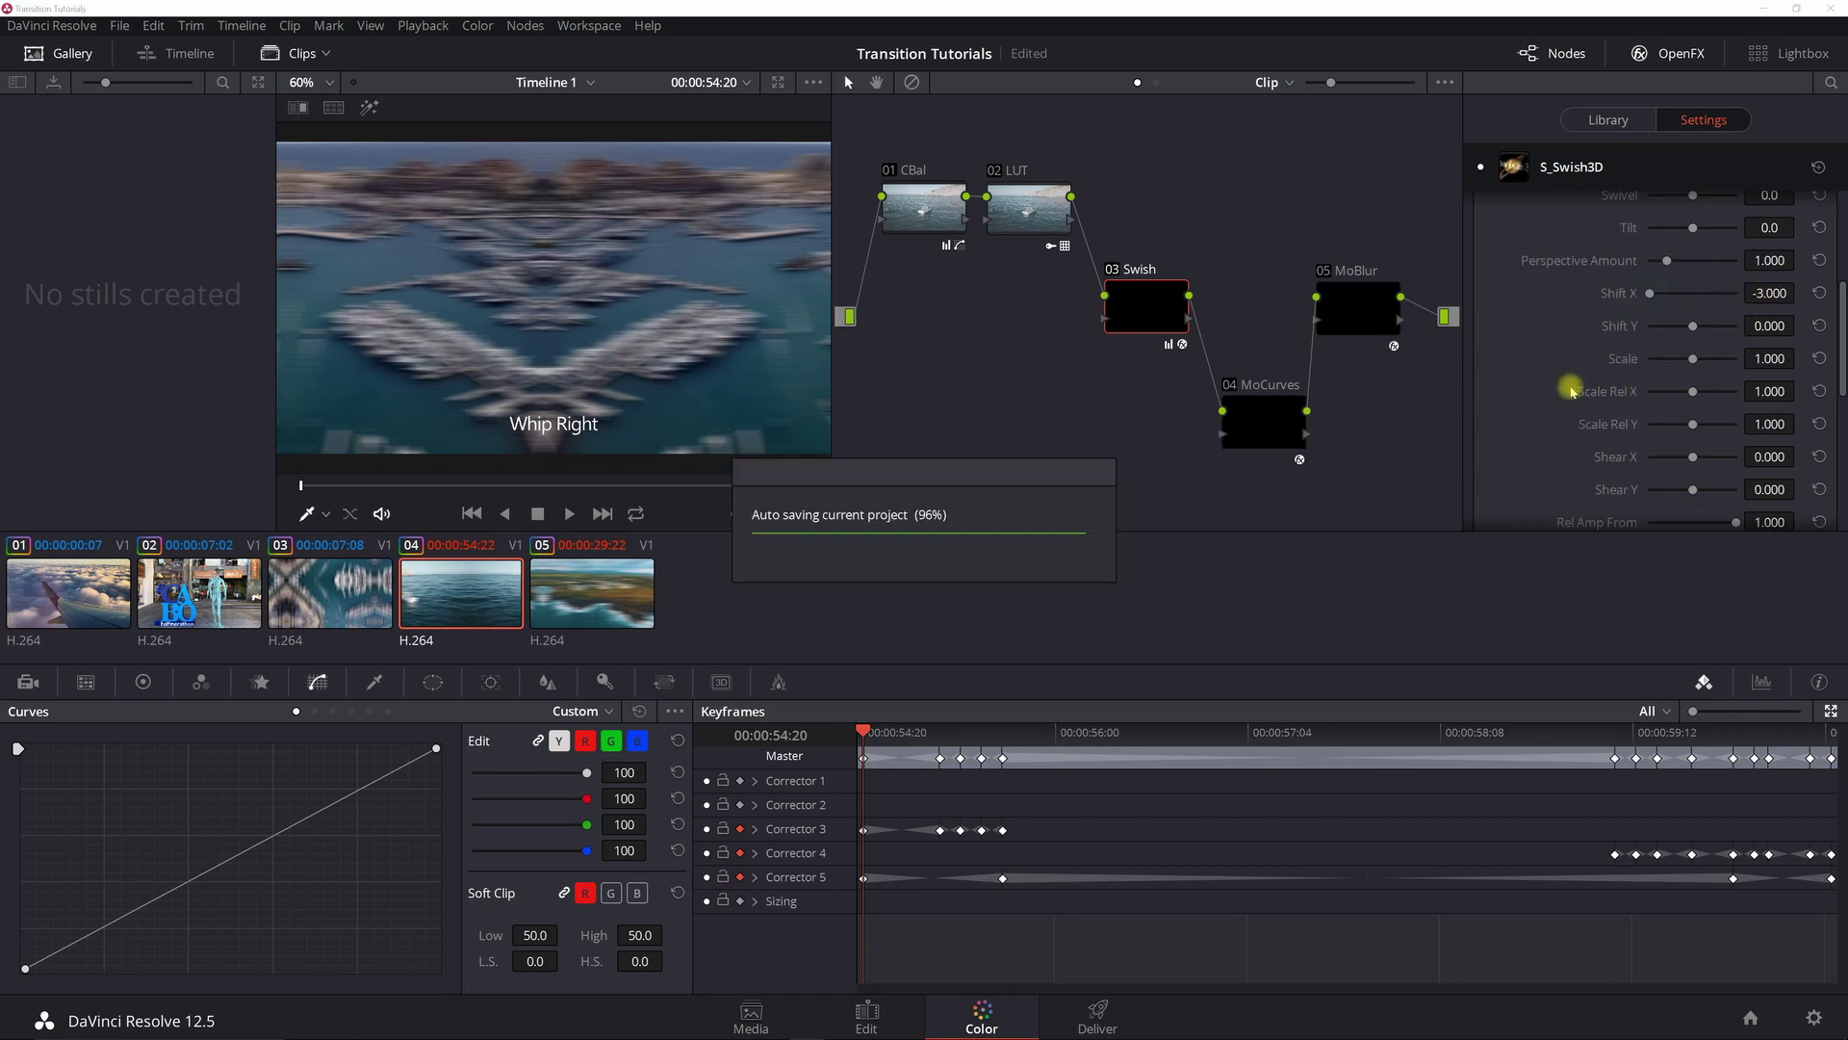
- Expand the Swish node's Wrap group and review the Fade, Slow In, Slow Out and Wrap settings
scroll(1572, 387, down, 5)
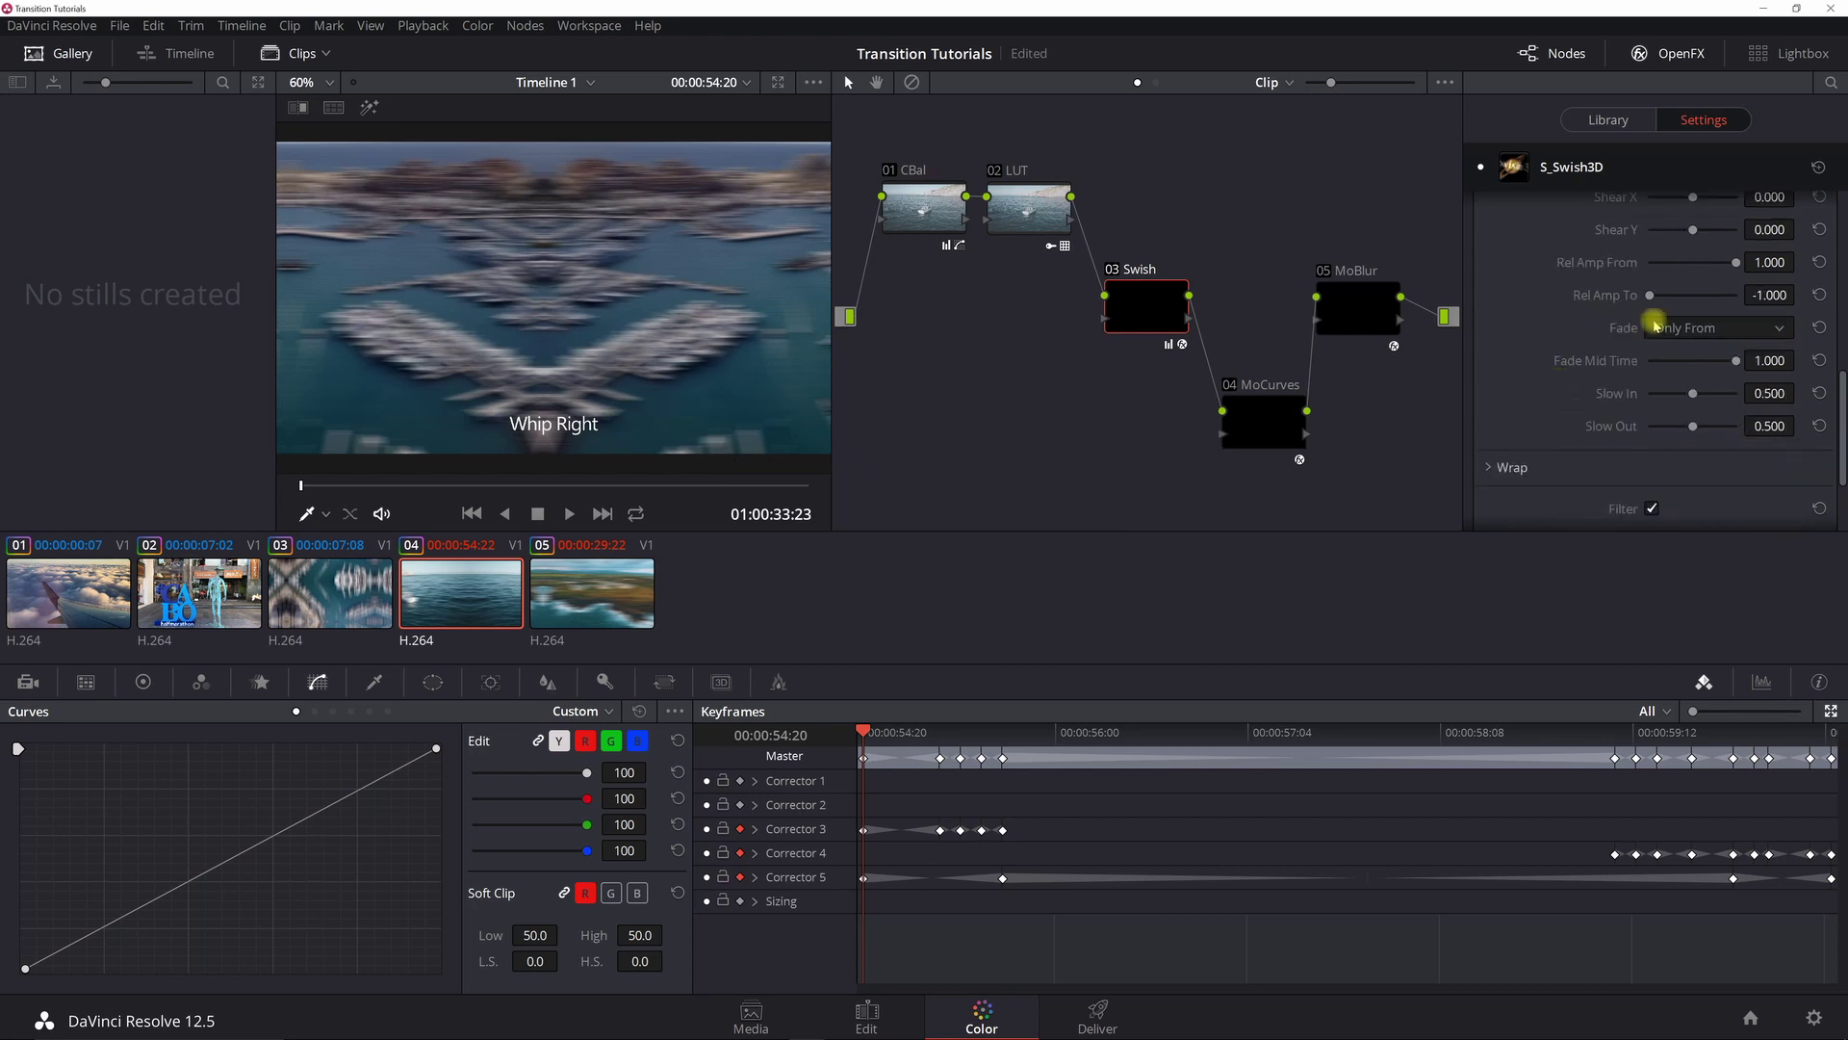
scroll(1572, 292, down, 2)
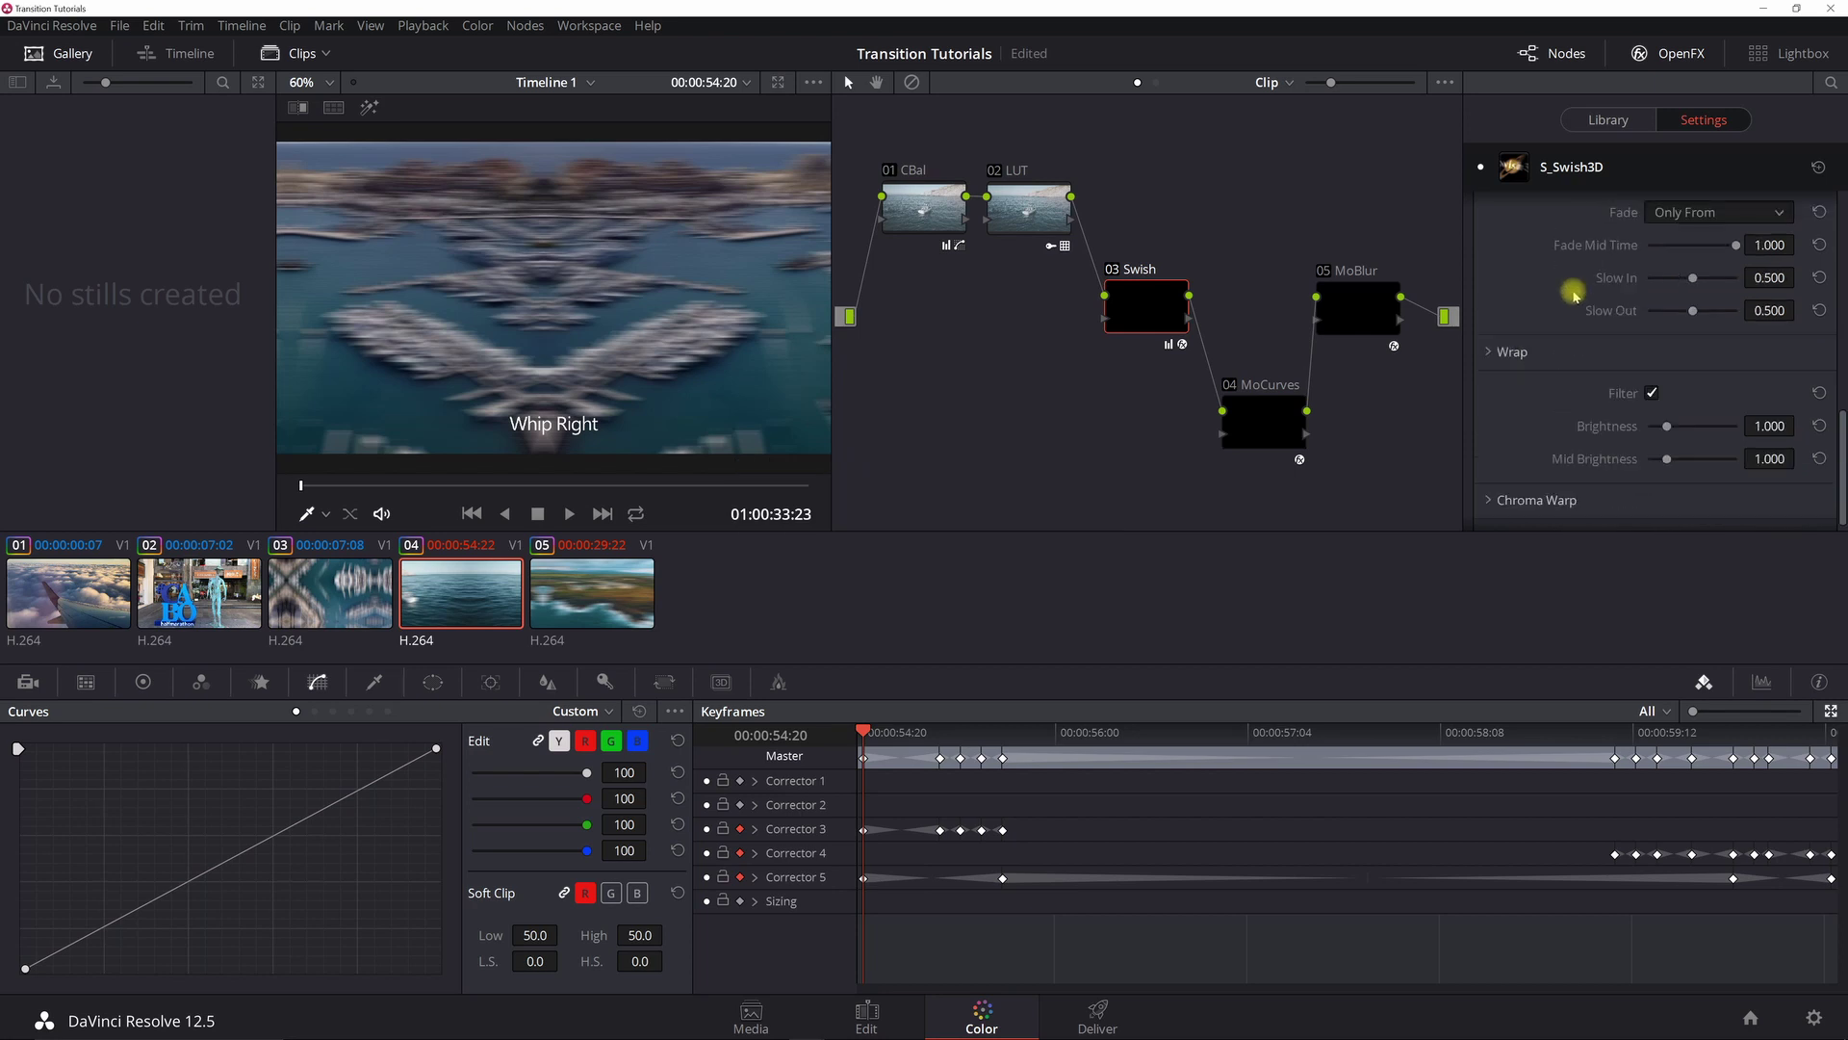
click(1489, 354)
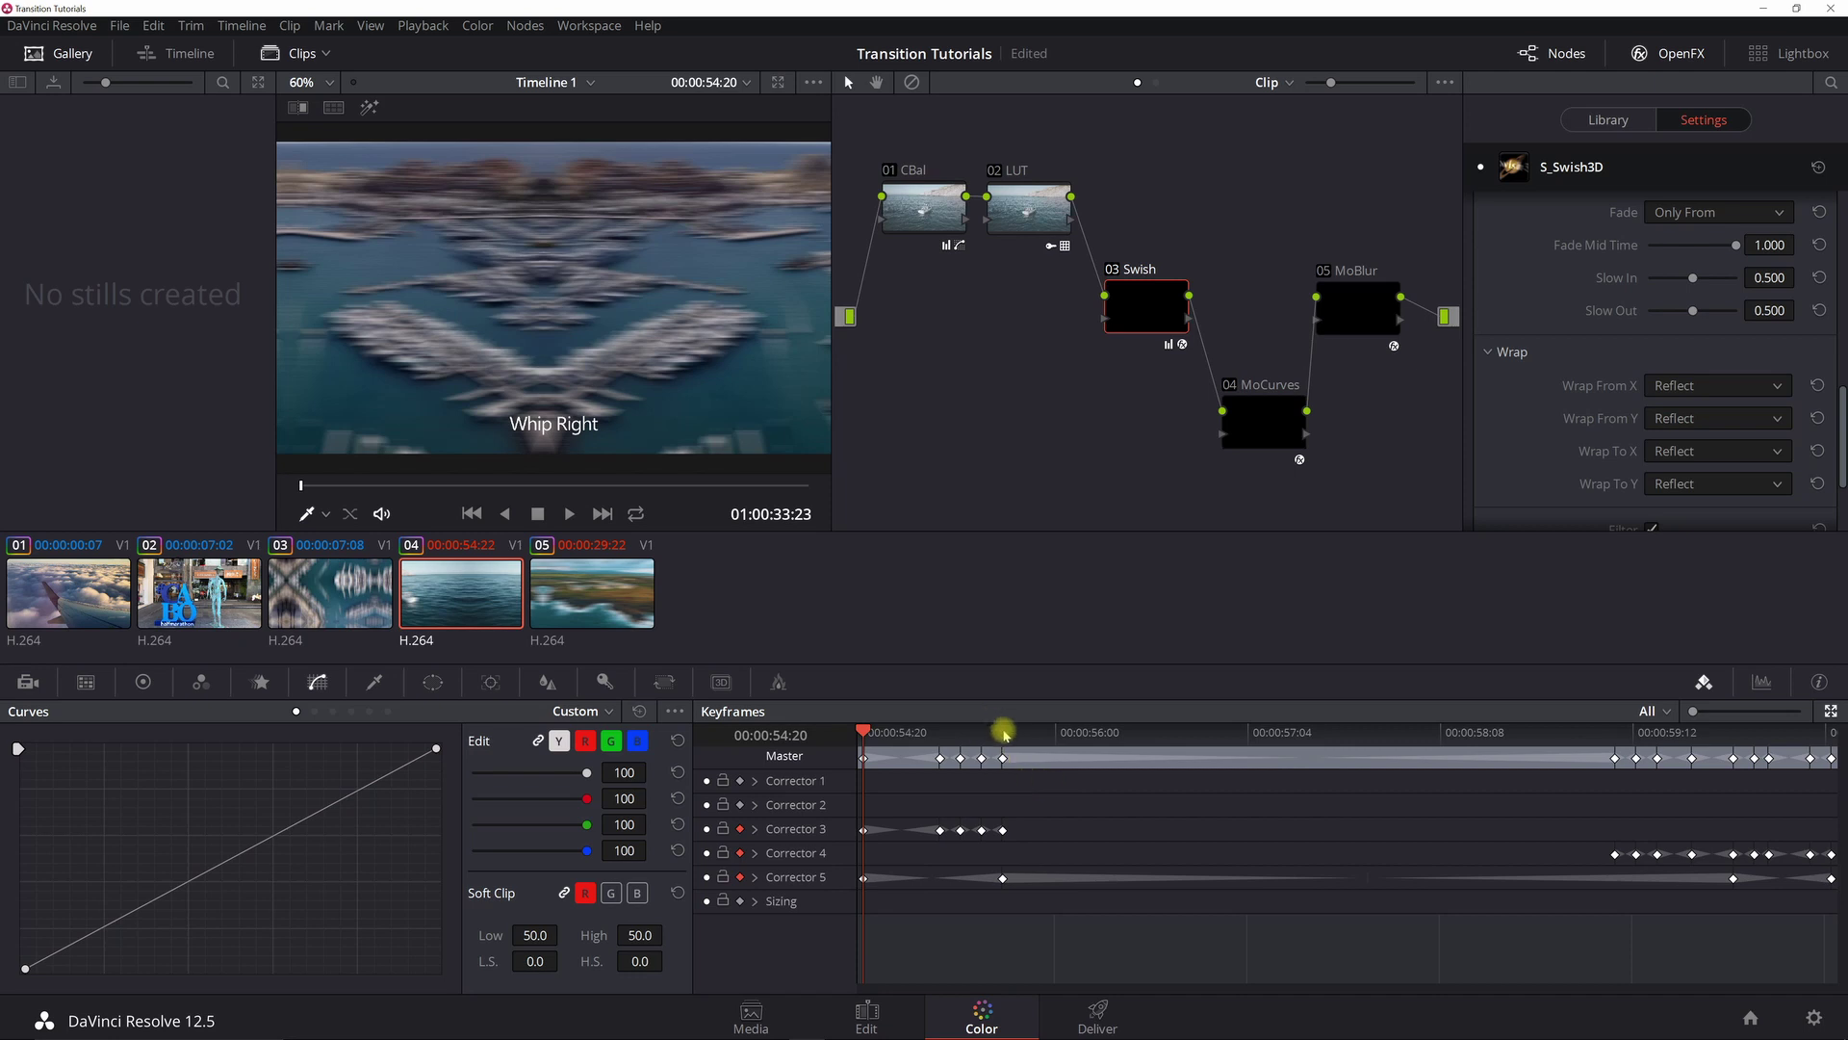
- Go to clip 04's Swish keyframe at 00:00:55:07 and check its Wipe Amount
click(941, 734)
scroll(1627, 318, up, 10)
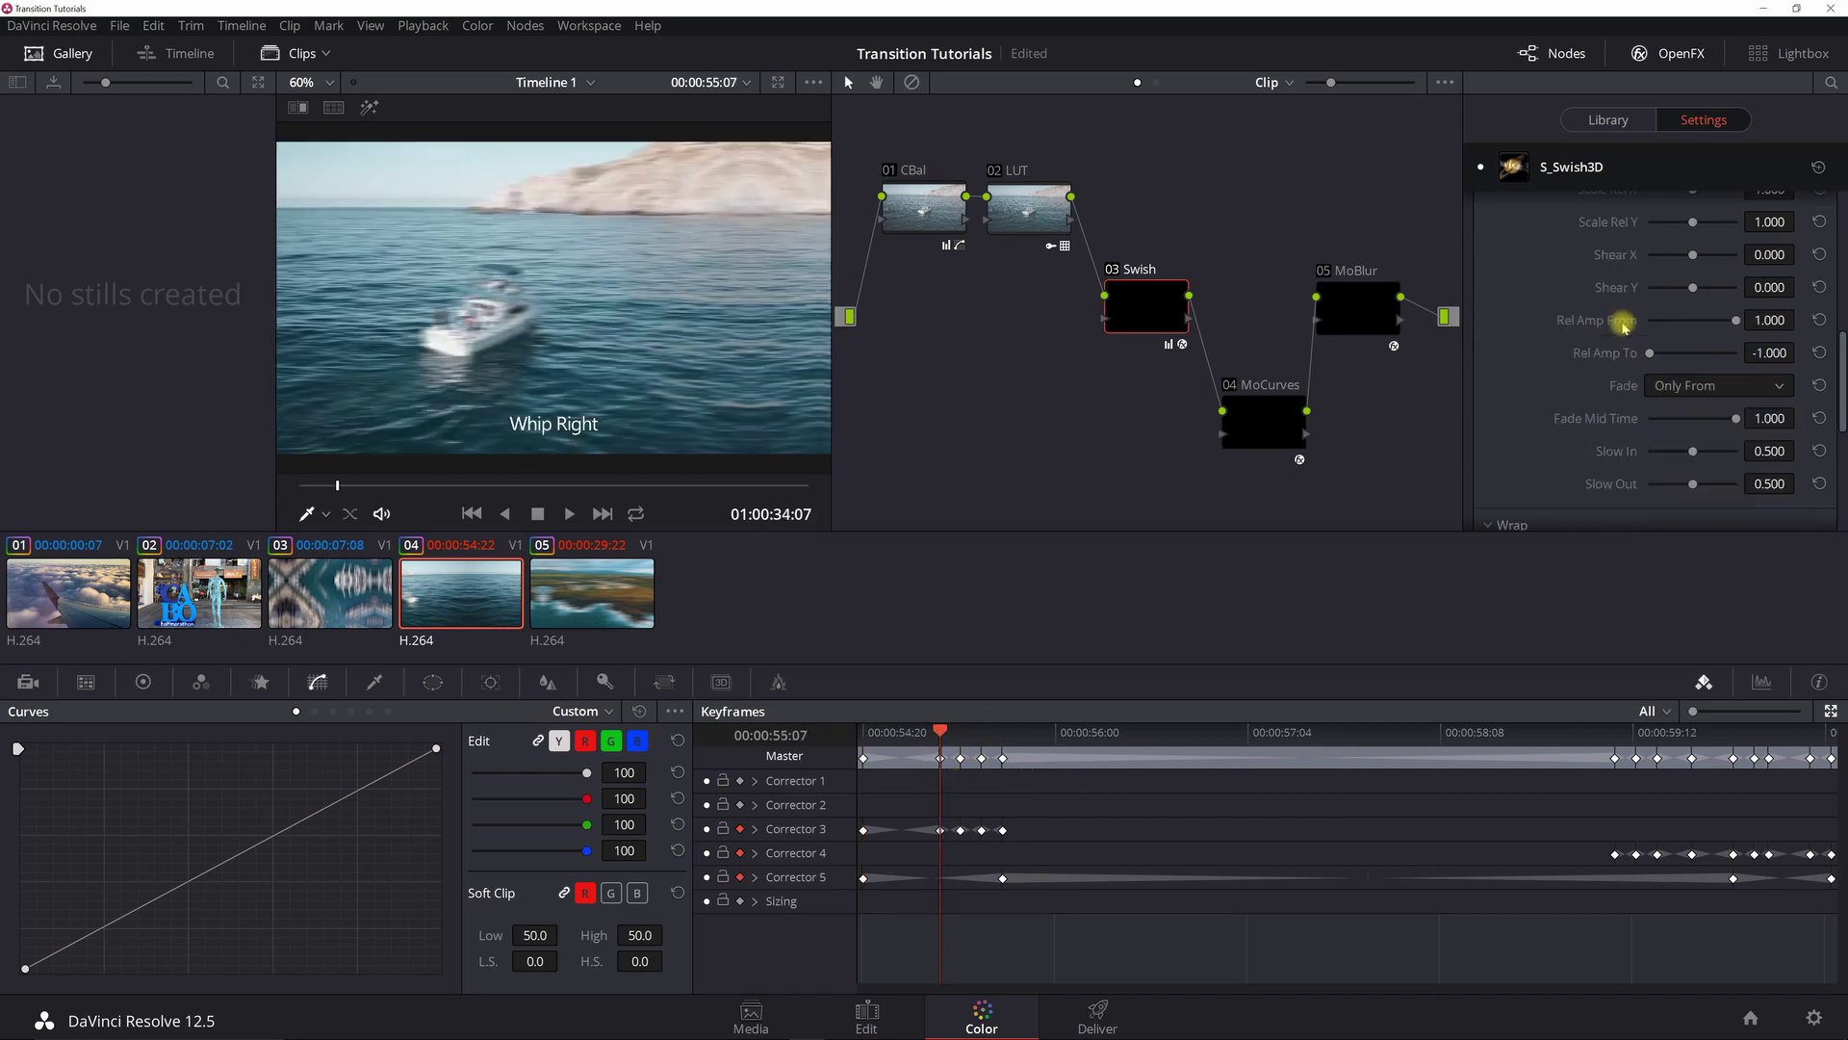
scroll(1623, 326, up, 3)
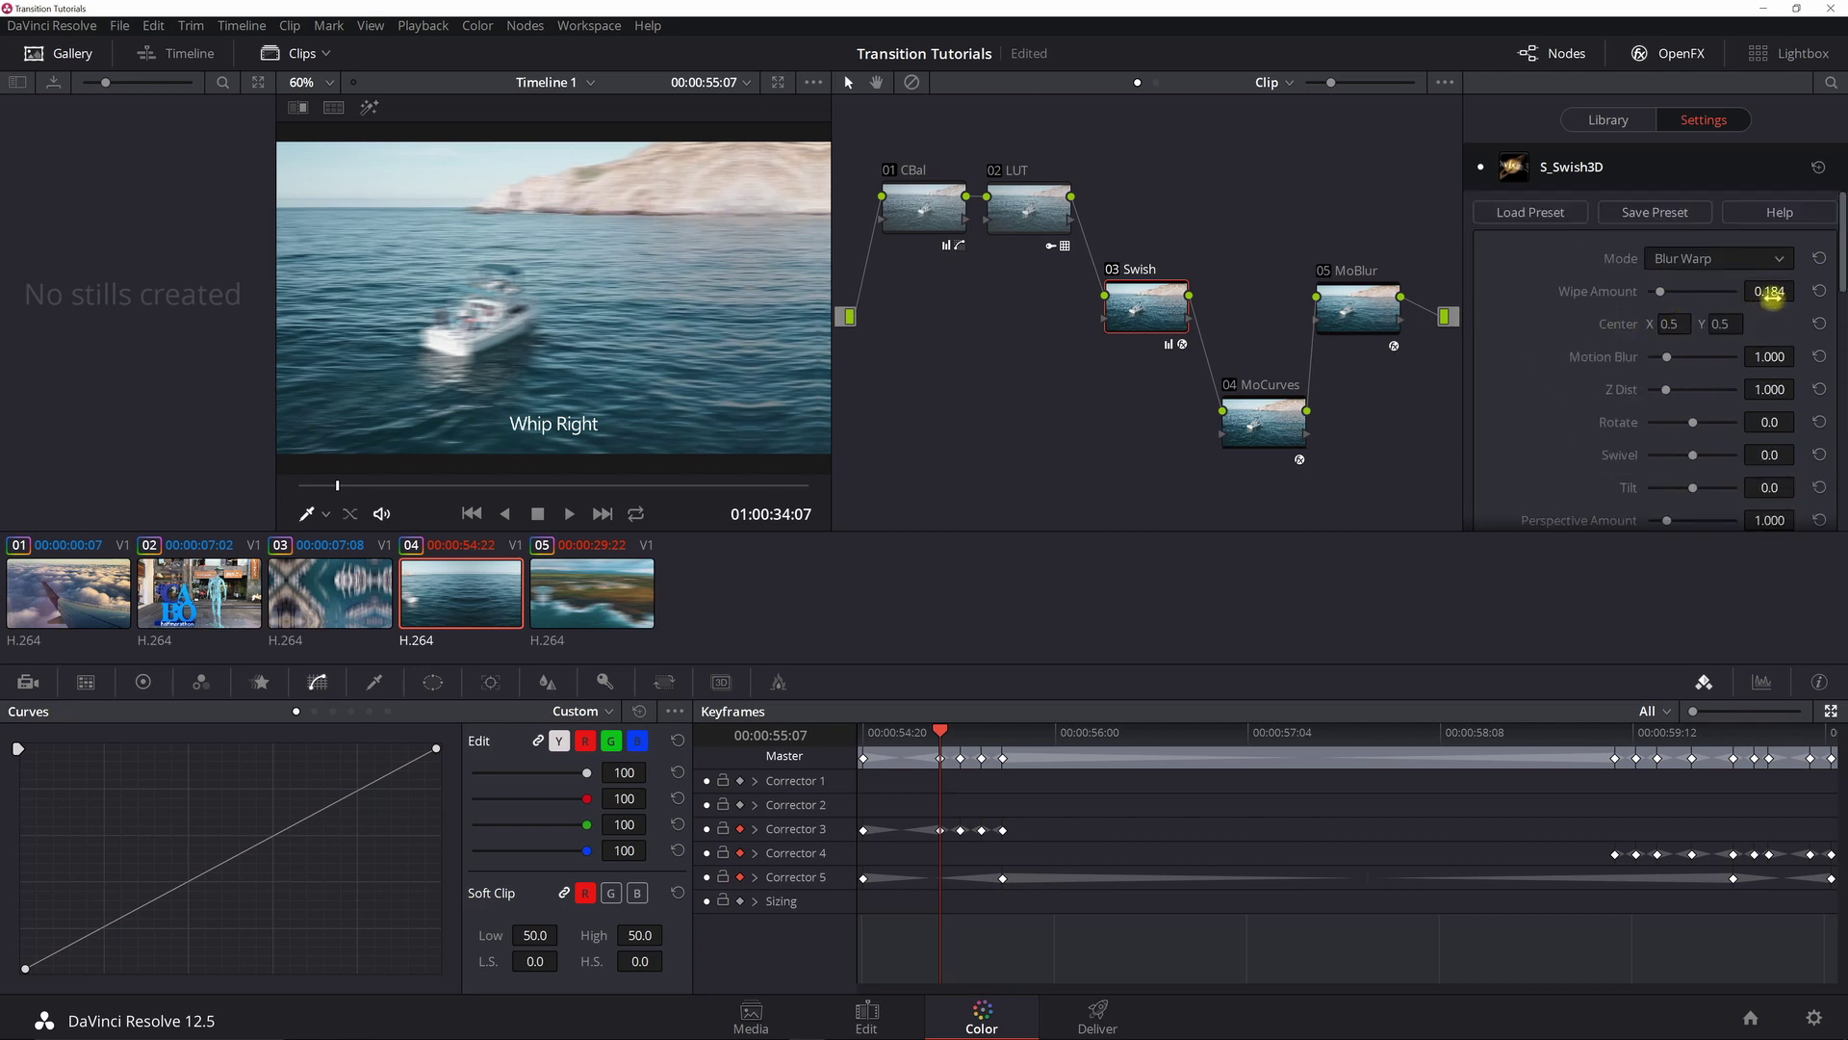
key(Right)
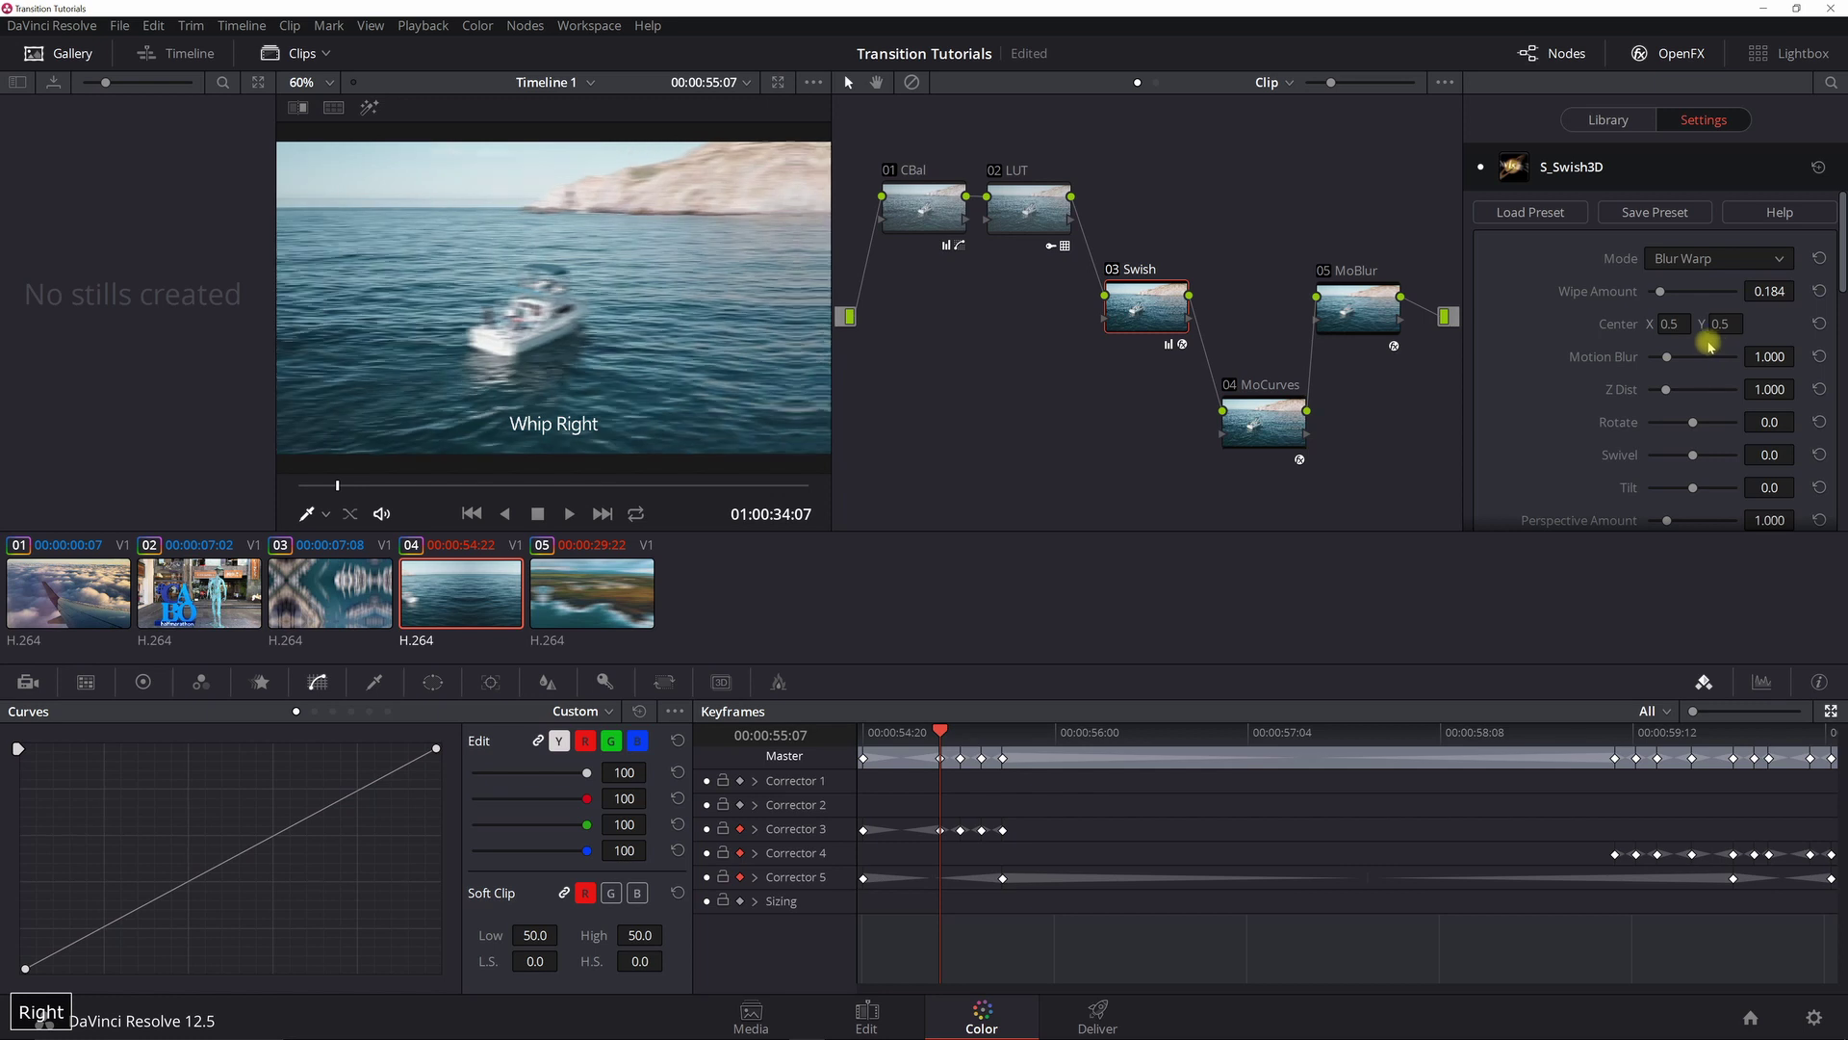
- Check the Swish node's Wipe Amount at keyframes 00:00:55:10, 00:00:55:13 and 00:00:55:16
click(956, 734)
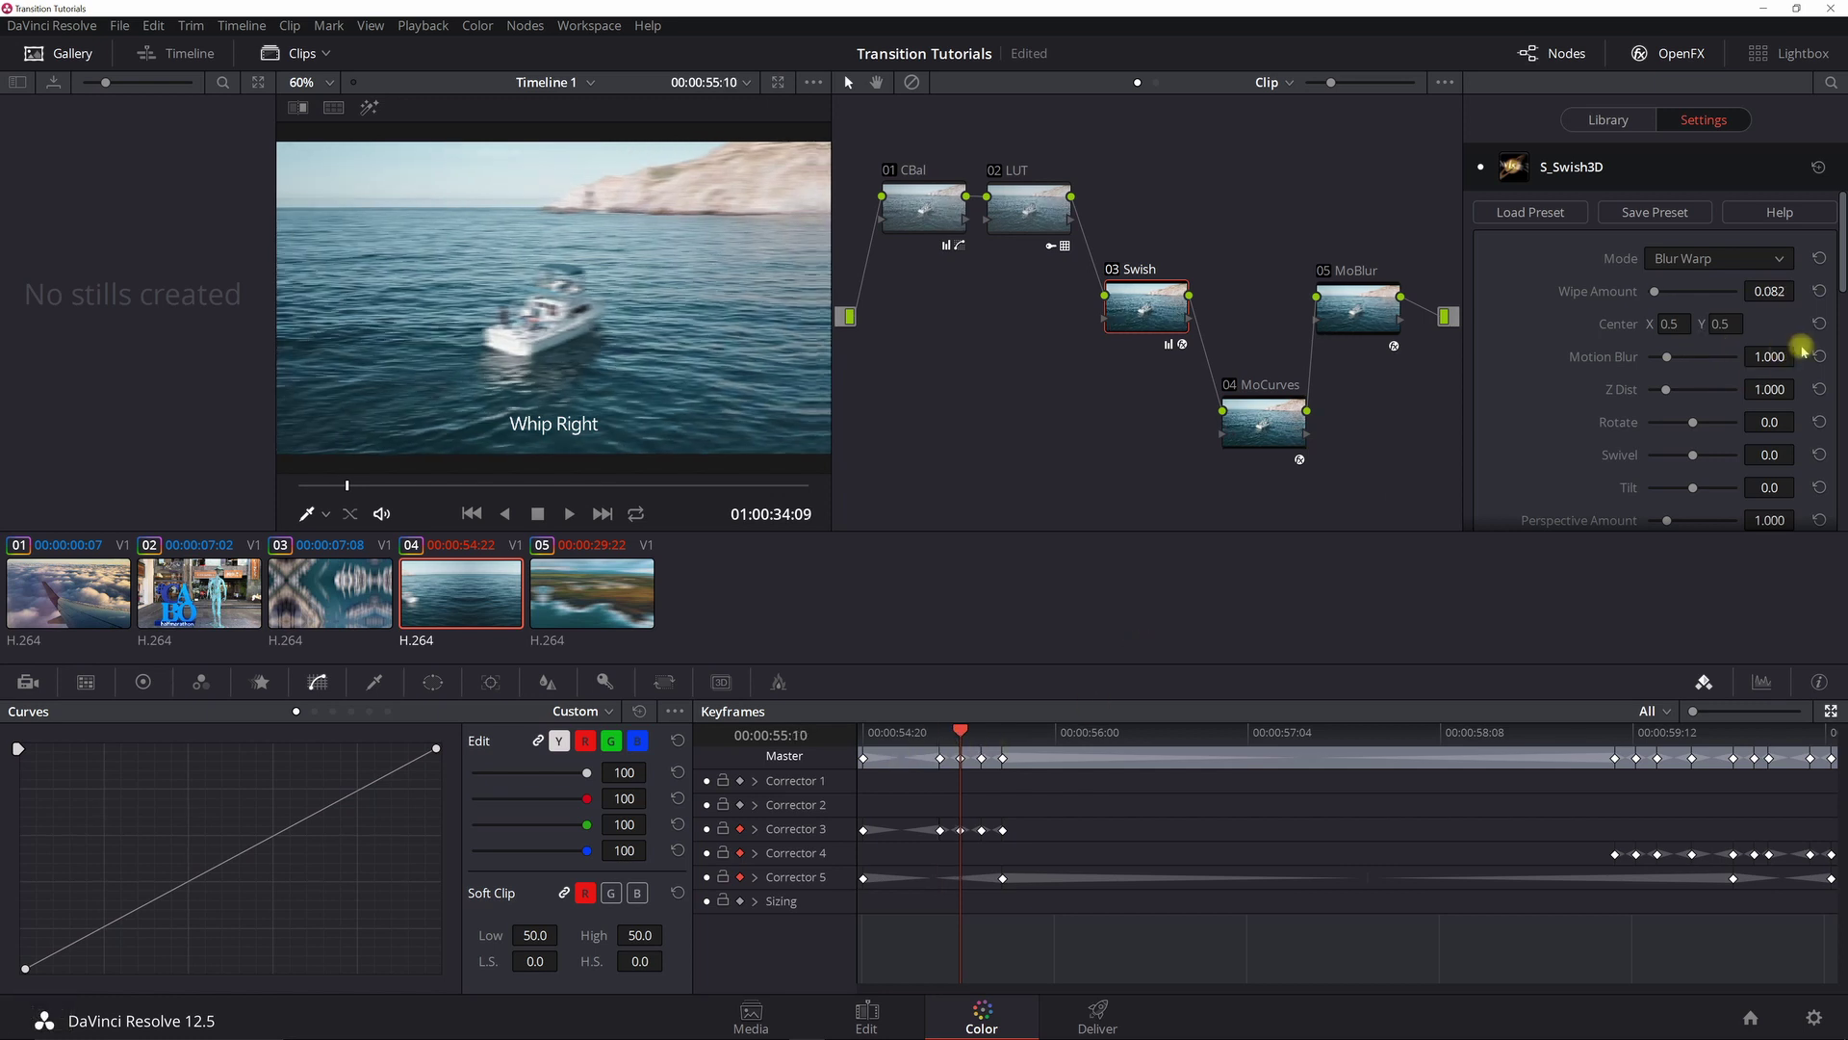
drag(1773, 294, 1779, 297)
click(982, 734)
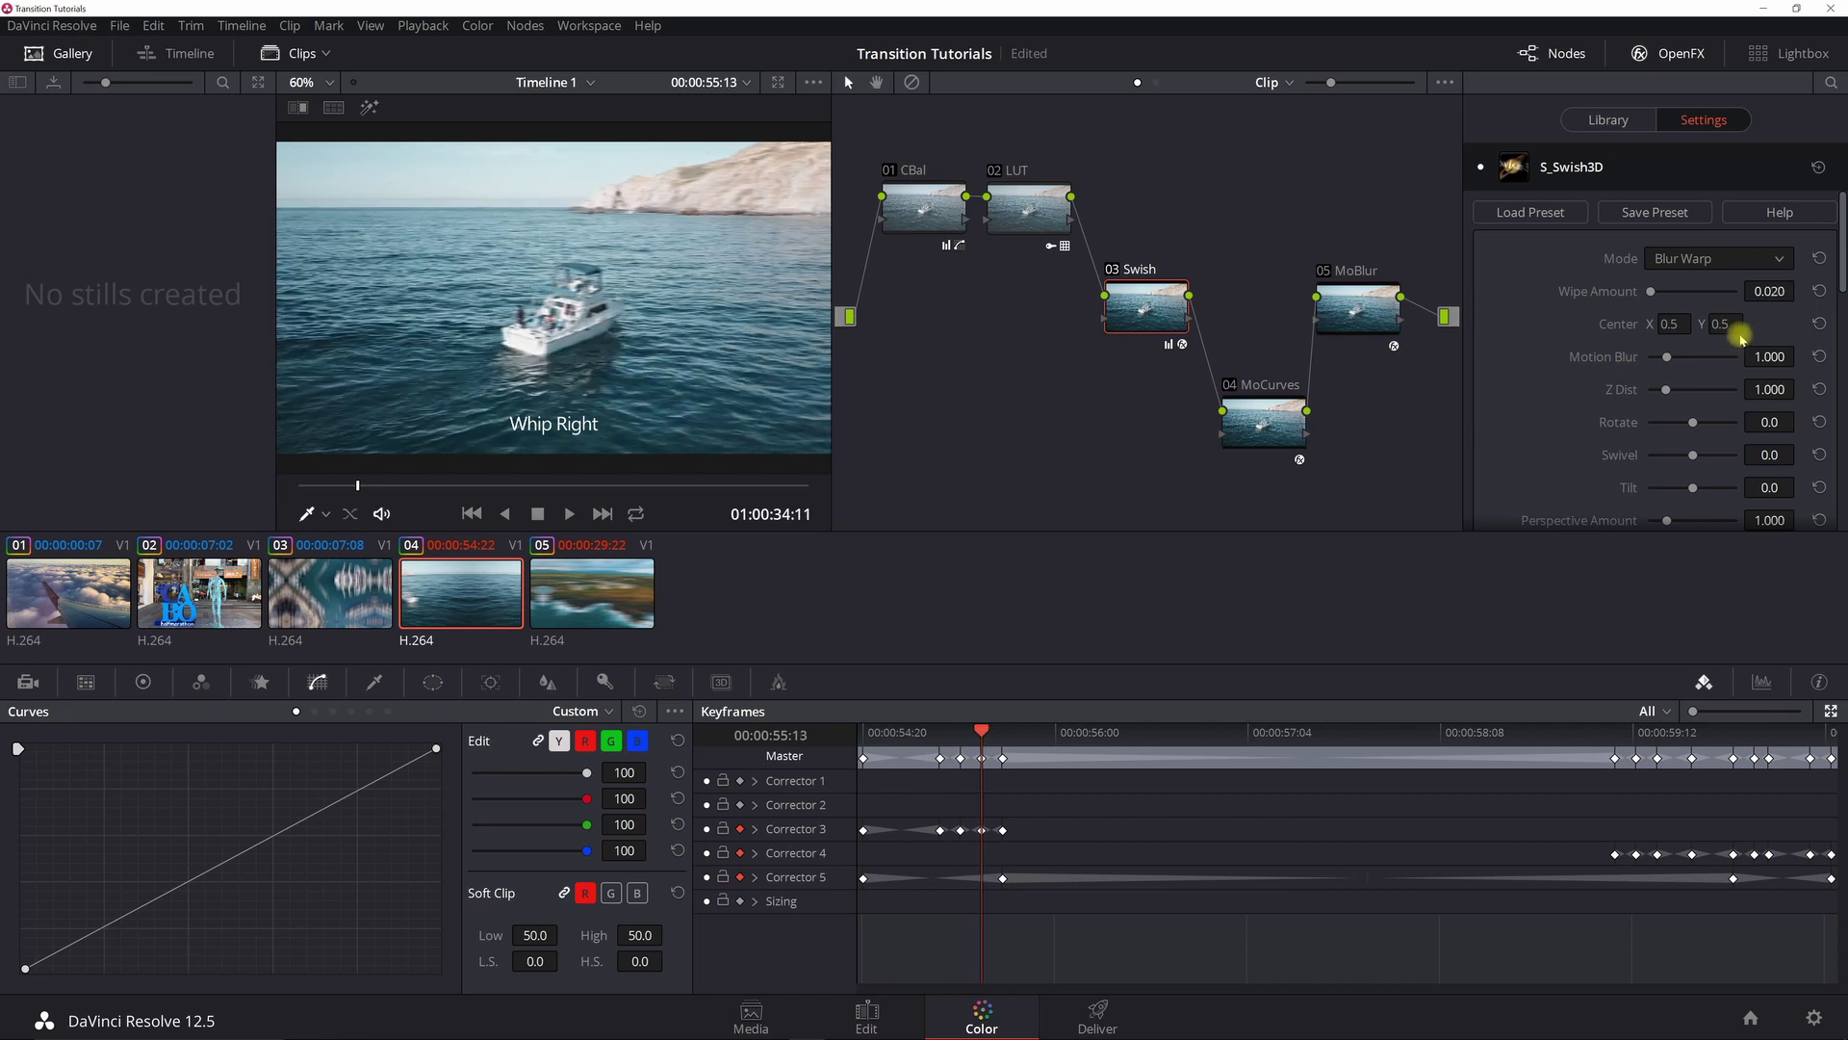
drag(1748, 293, 1744, 288)
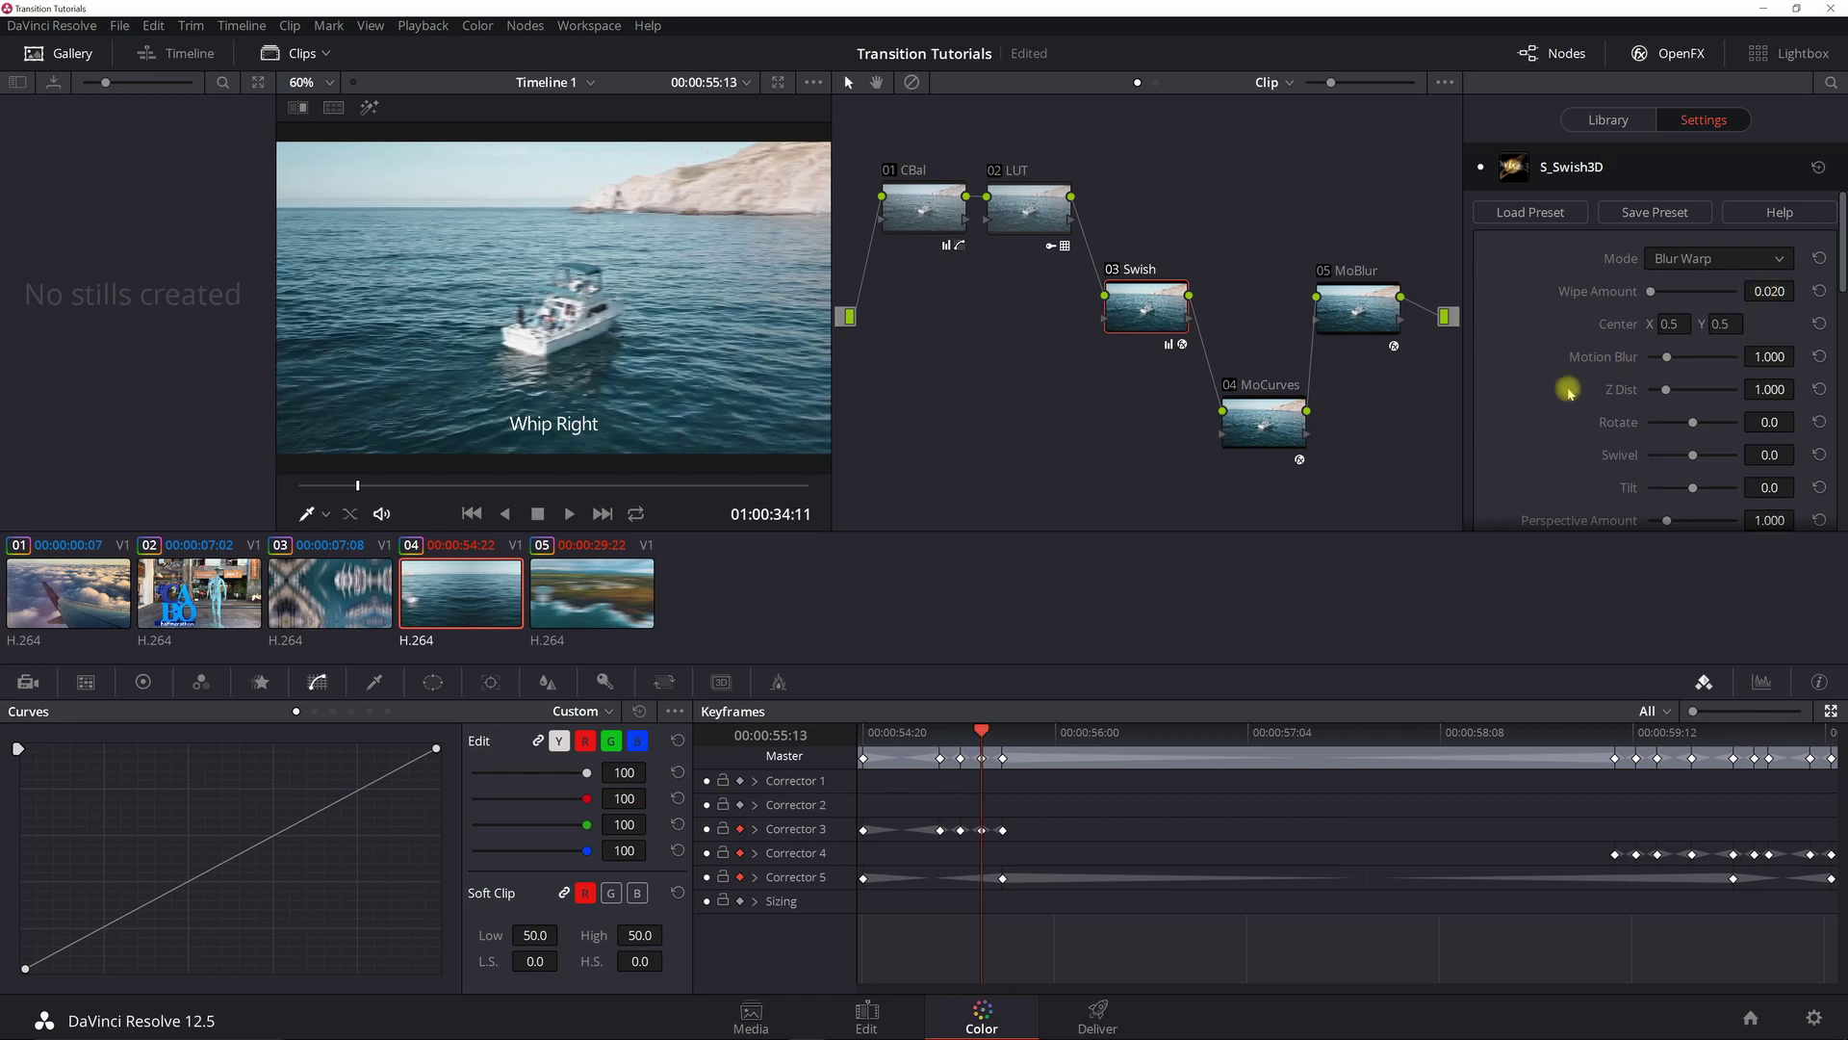
click(1003, 731)
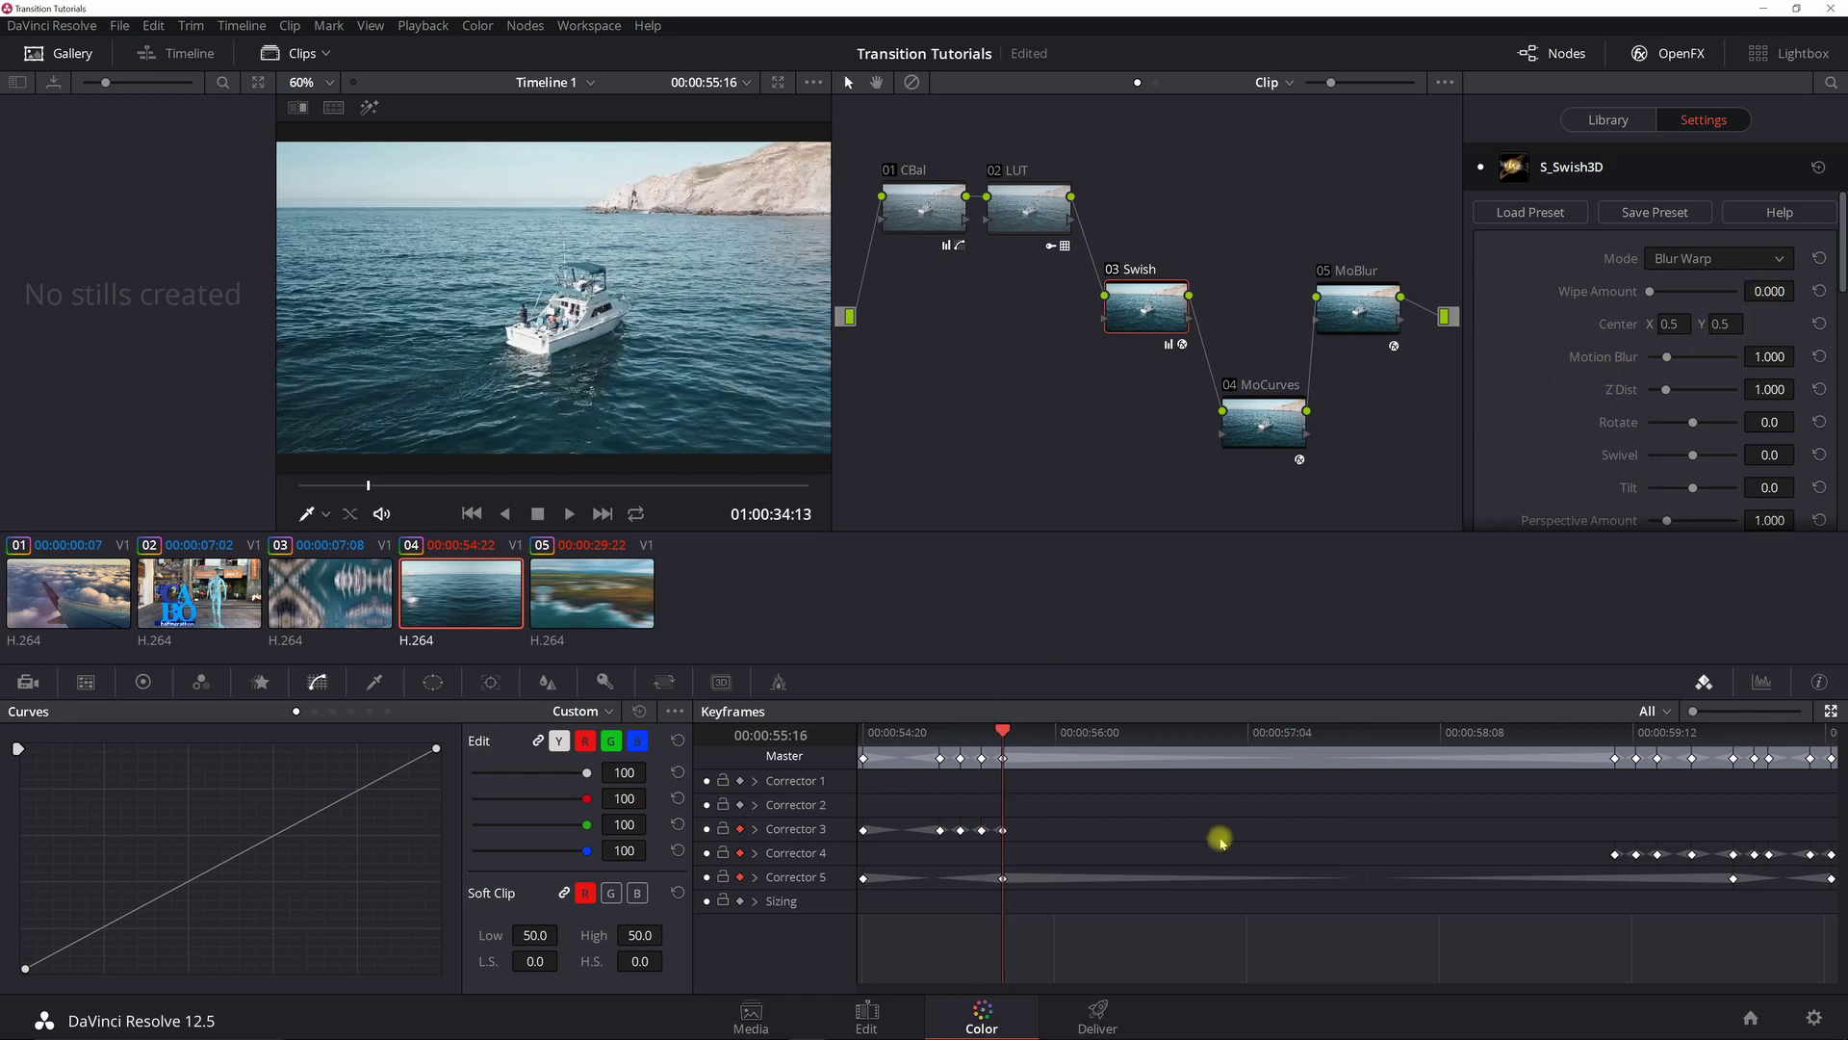
- Select clip 04's MoBlur node and review its shift and crop settings at the first keyframe, 00:00:54:20
click(1341, 306)
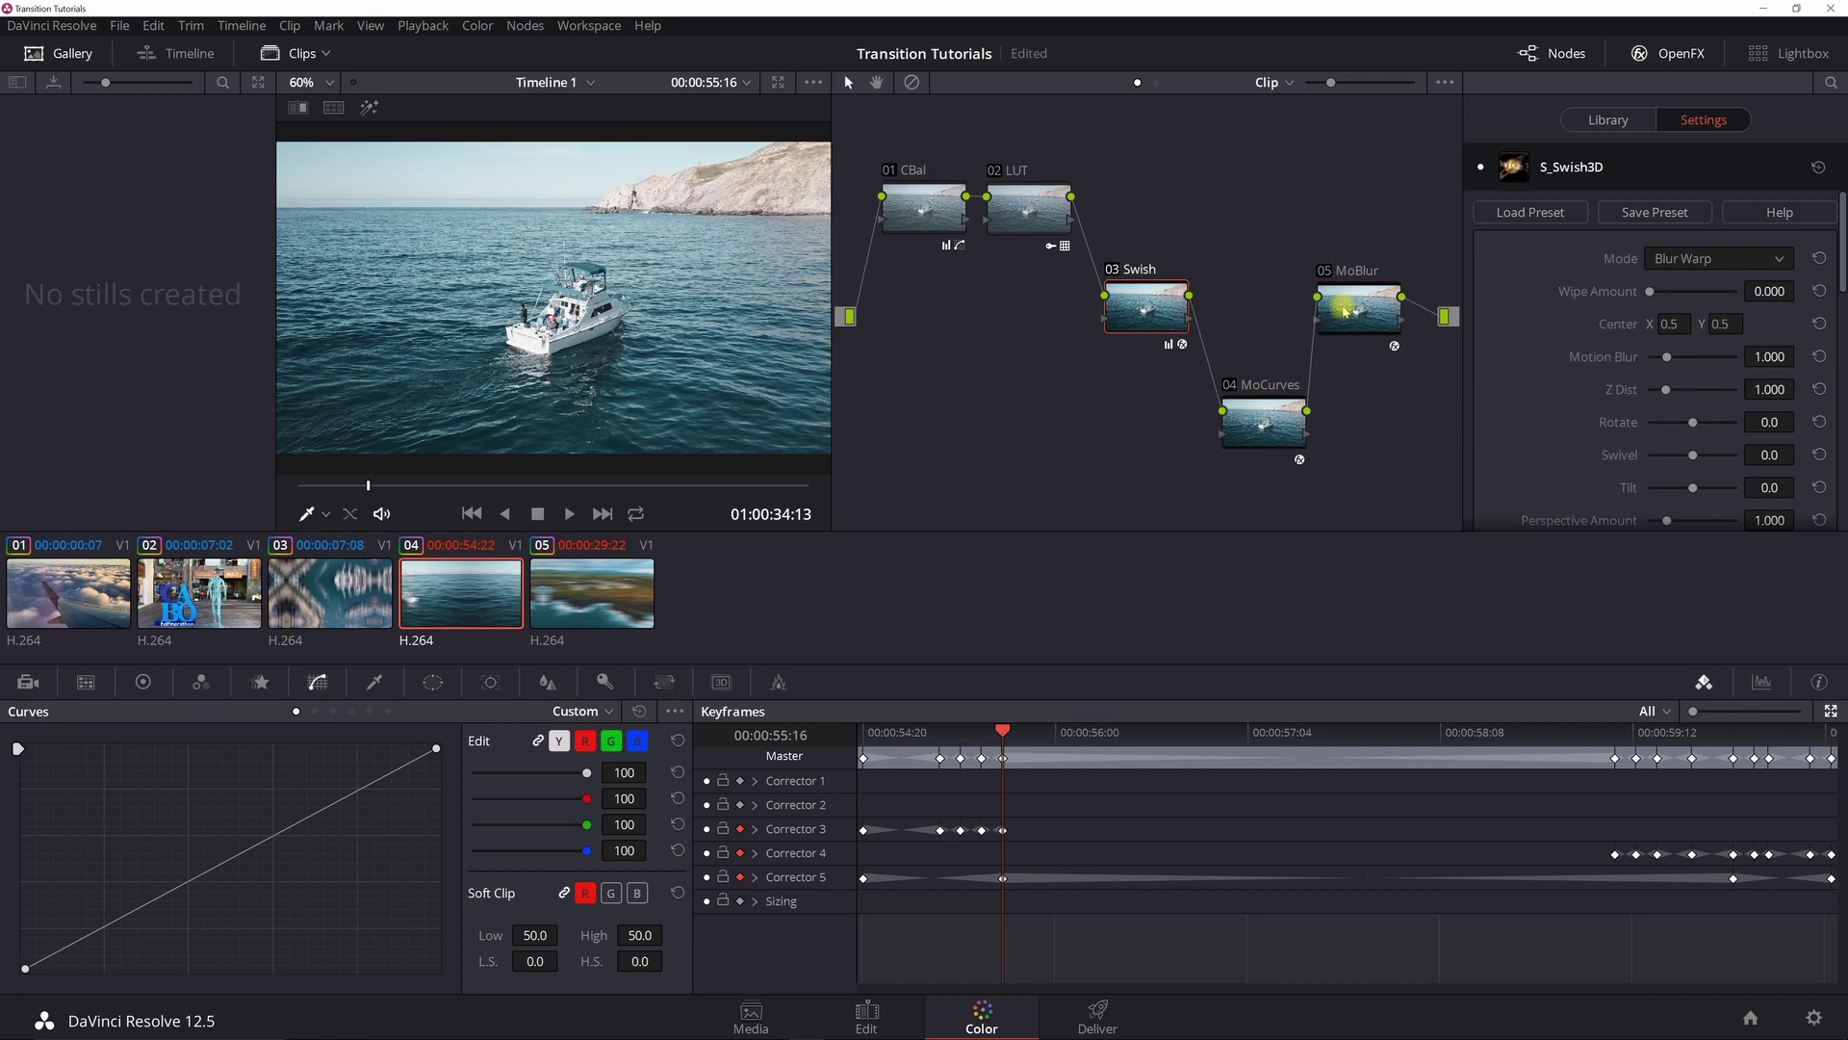
click(866, 732)
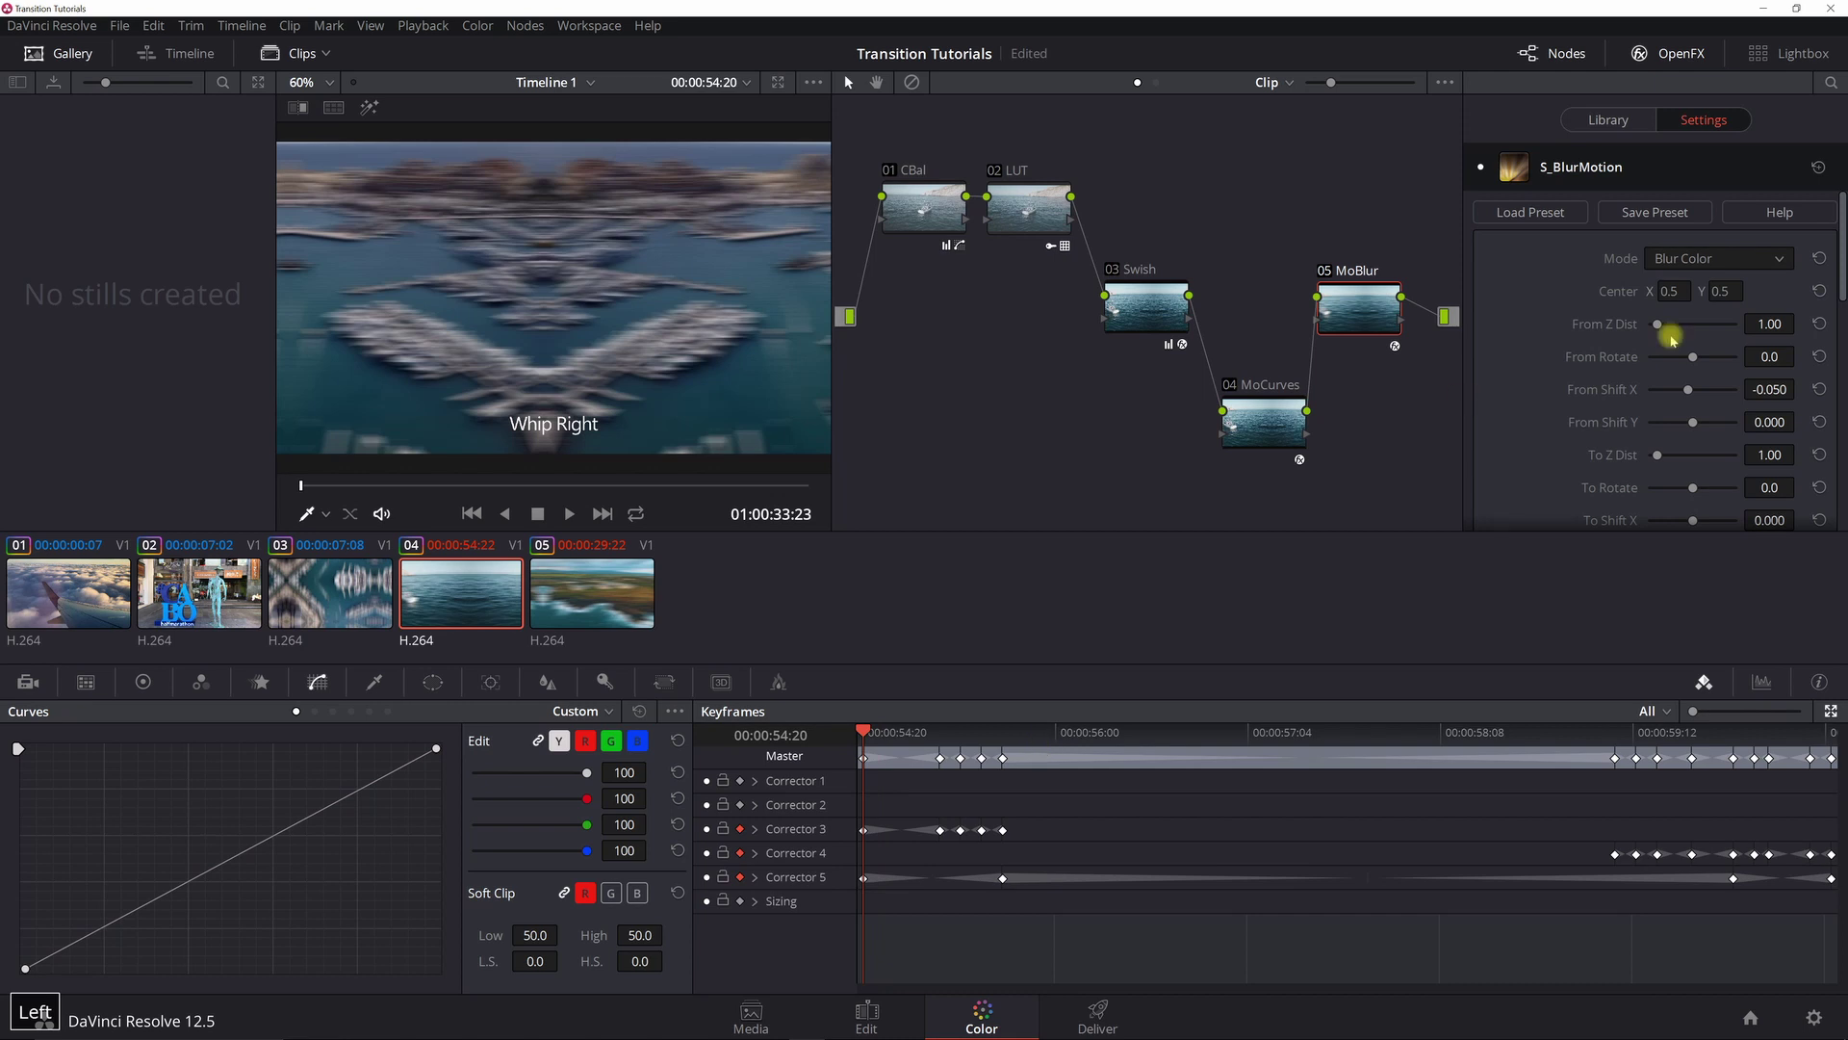
scroll(1752, 364, down, 1)
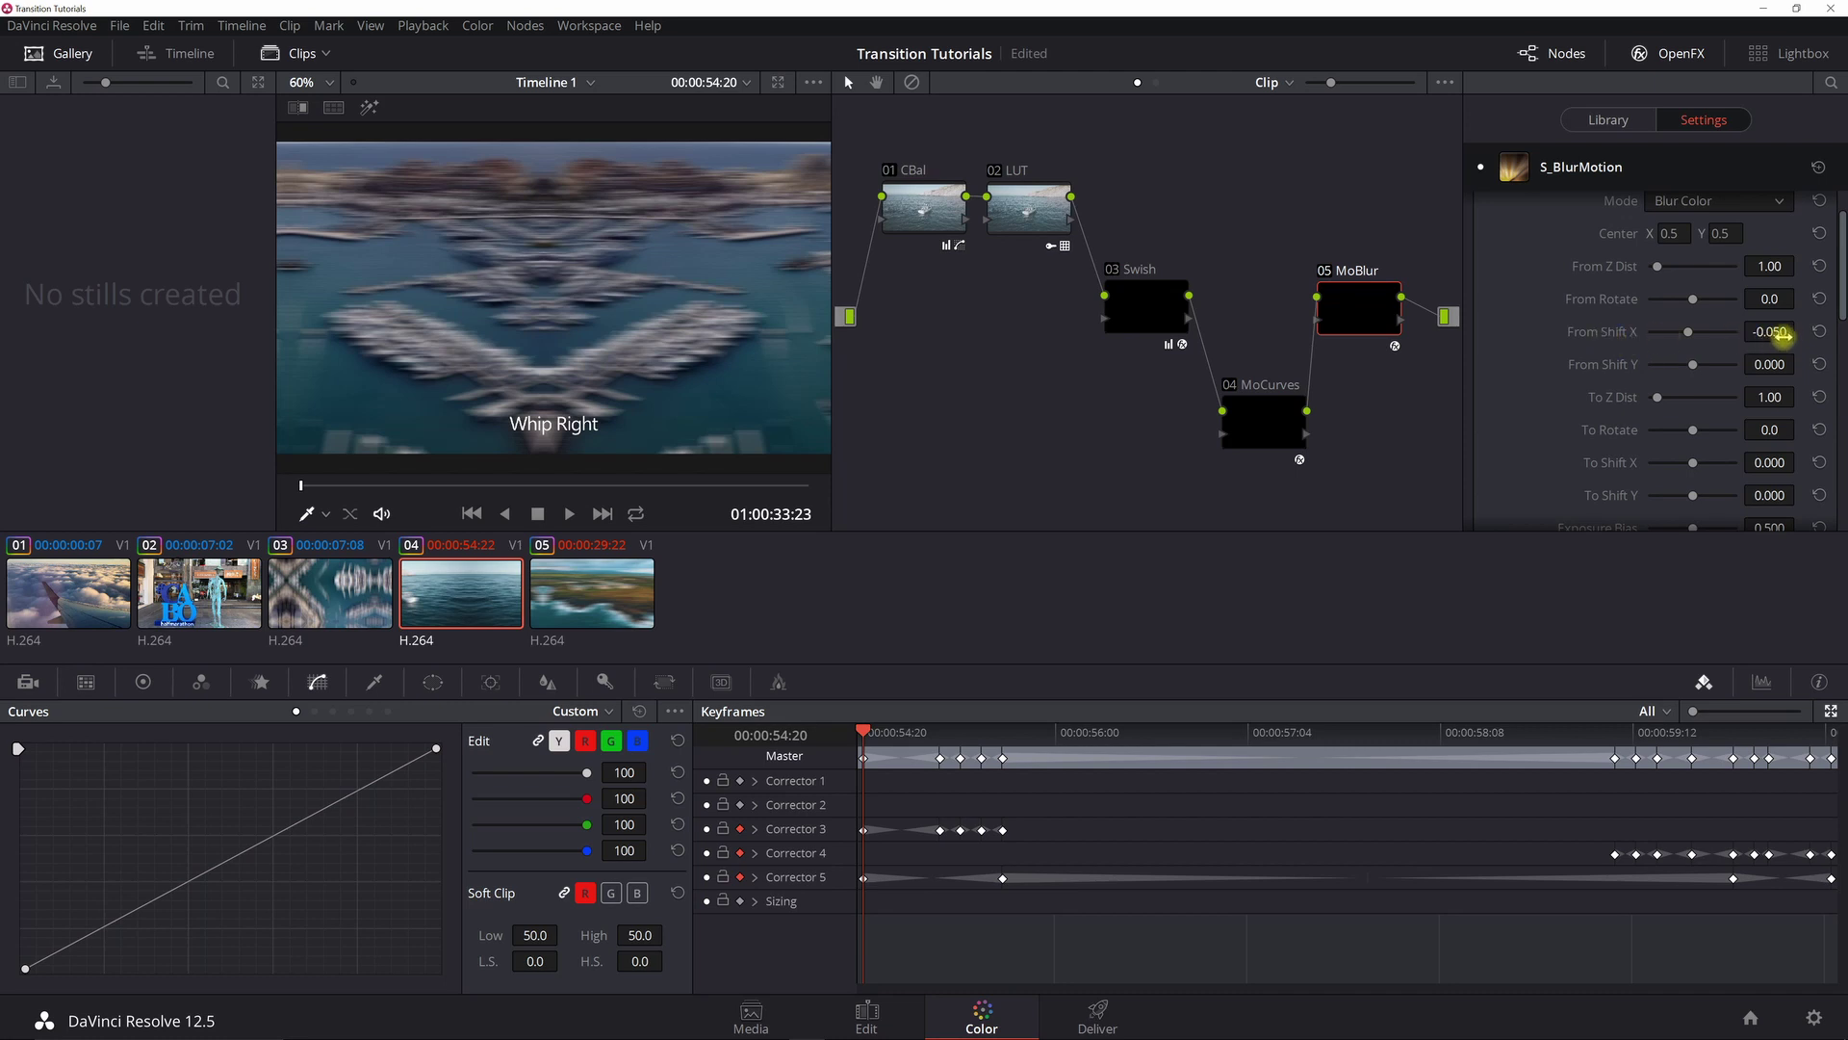
scroll(1695, 472, down, 1)
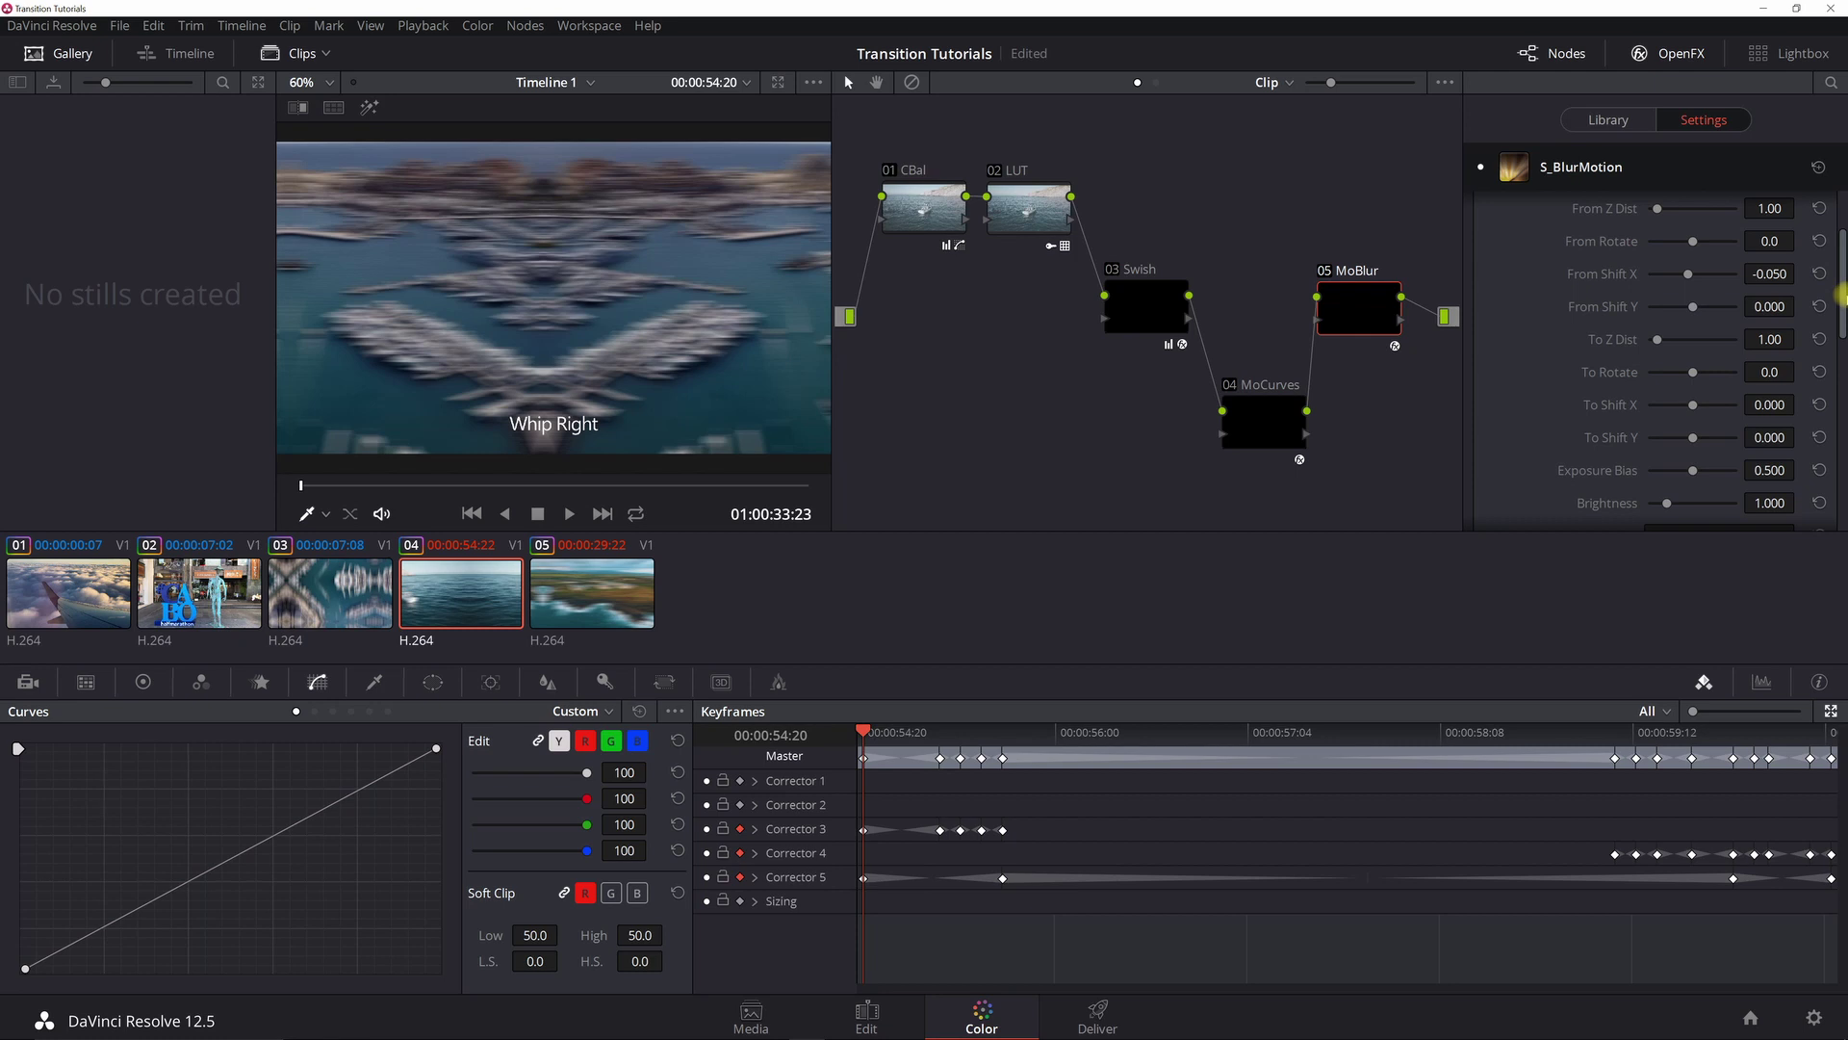
drag(1841, 296, 1841, 443)
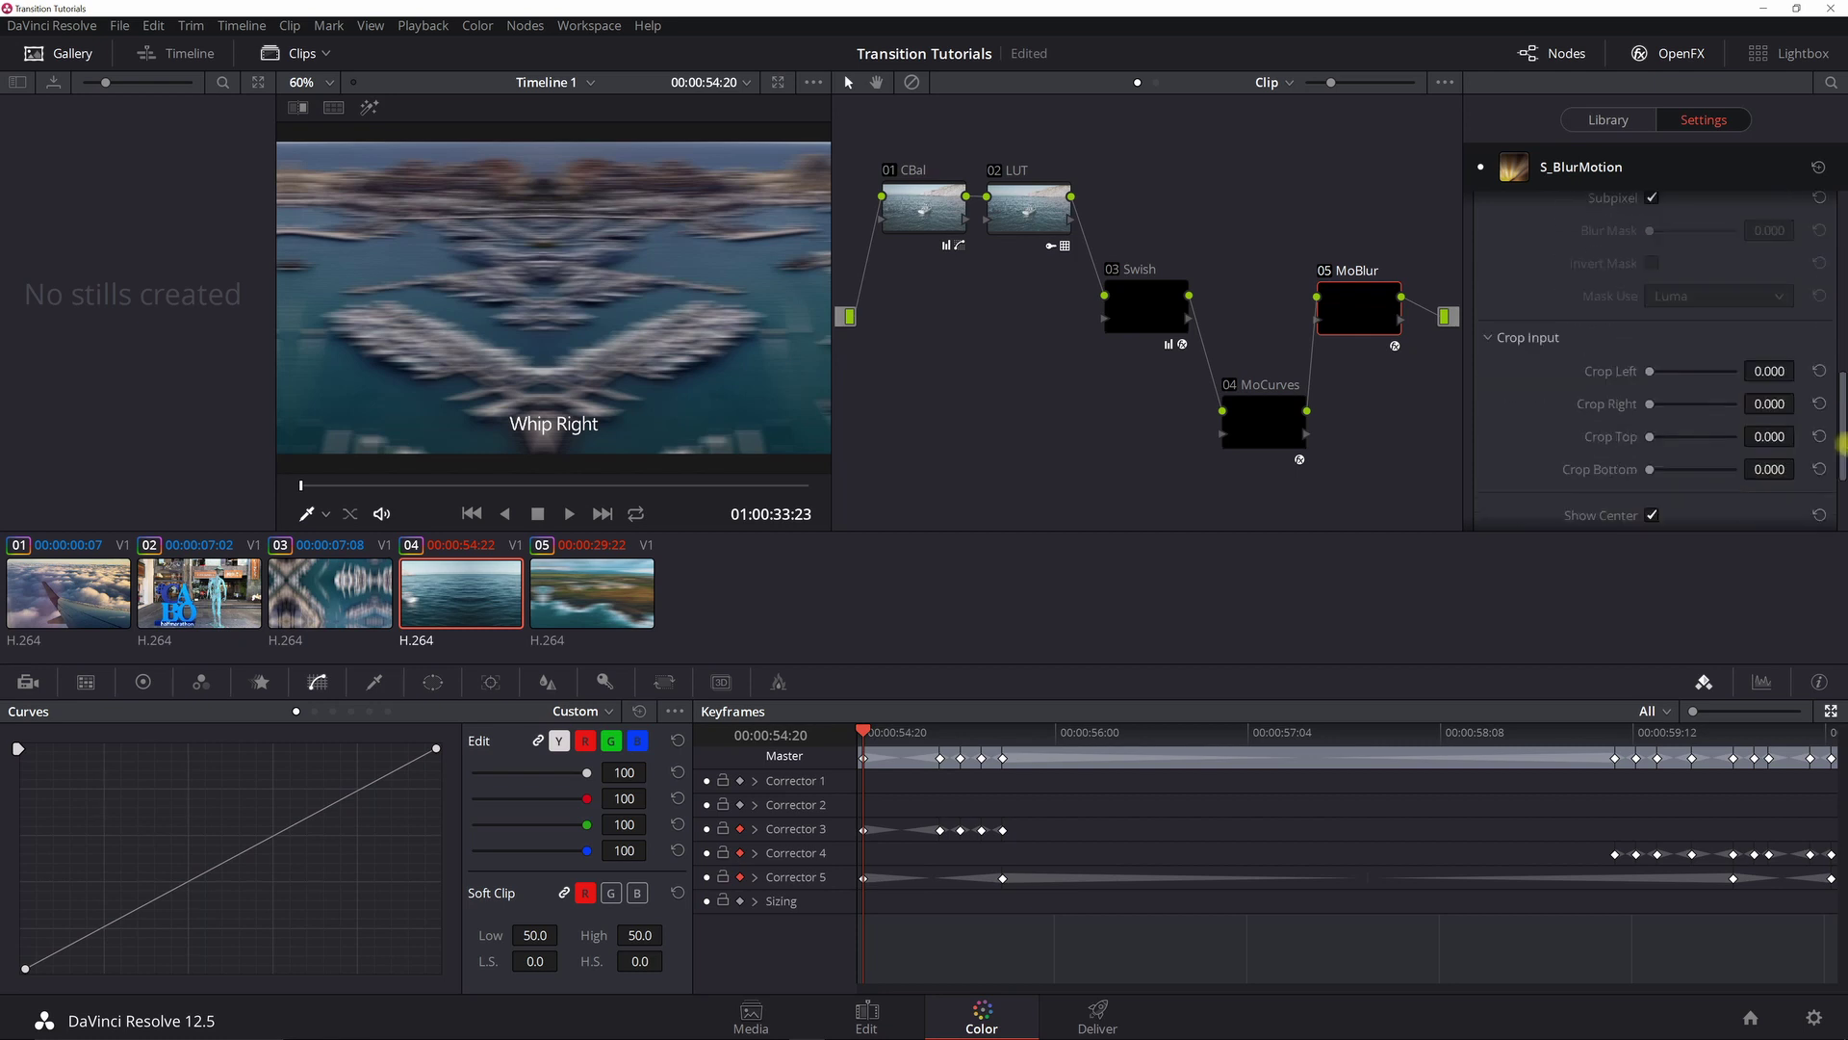
- Review the MoBlur node's From Shift and To Shift values at keyframe 00:00:55:16
click(1003, 758)
click(962, 760)
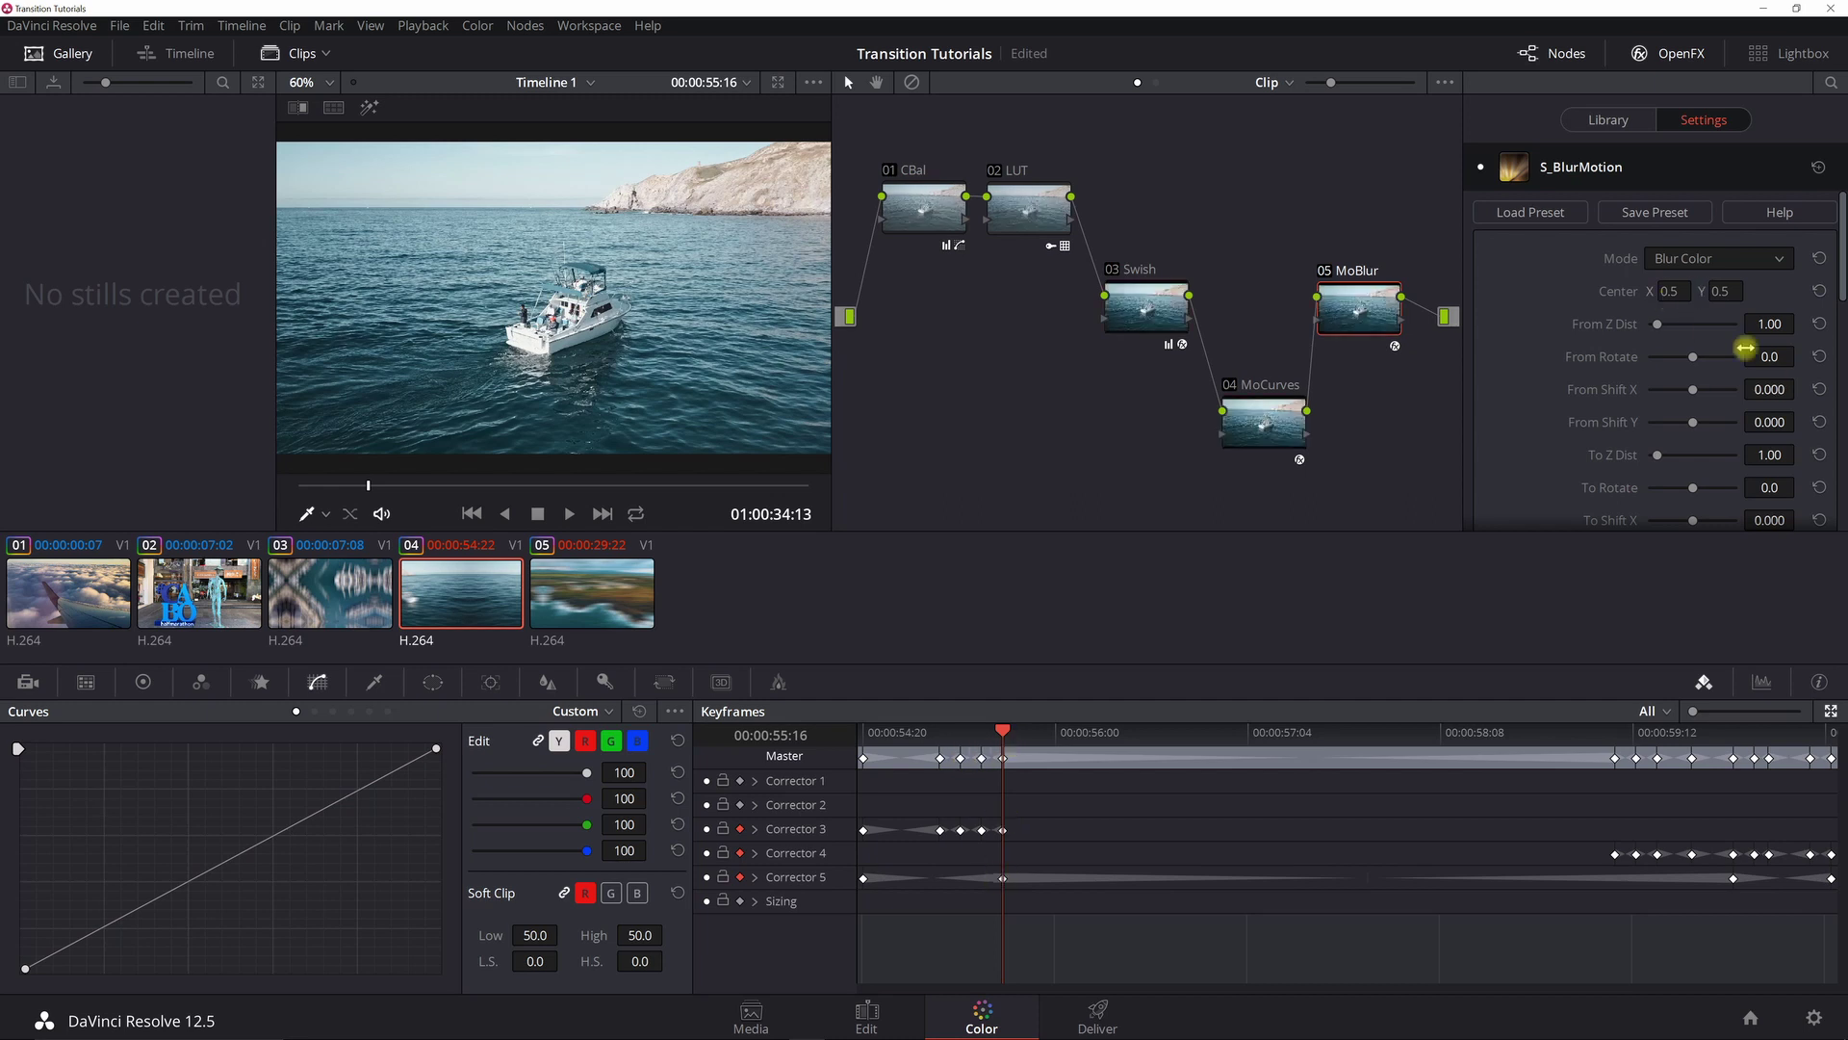
scroll(1841, 280, down, 2)
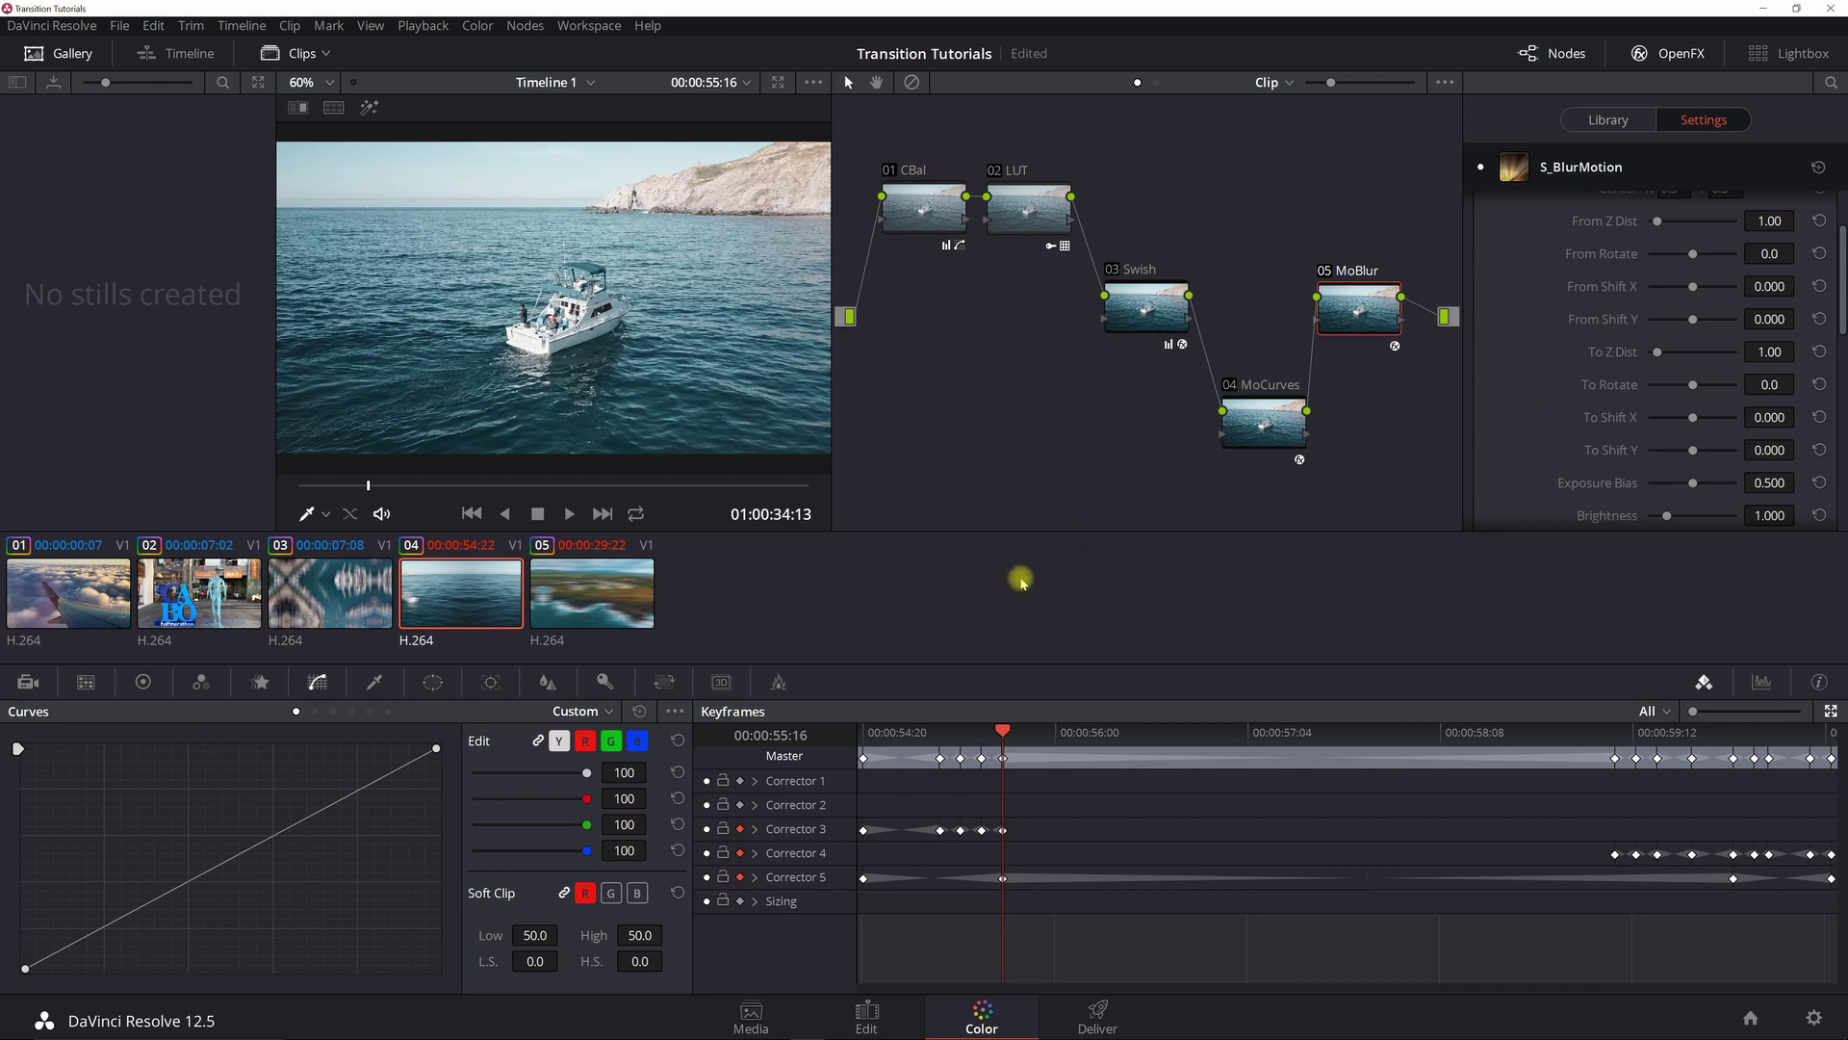
- Nudge clip 04's MoCurves node below the Swish node and review its Z Dist, Shift X and Wrap settings at the last keyframe, 00:01:00:15
click(1261, 412)
drag(1260, 412, 1213, 407)
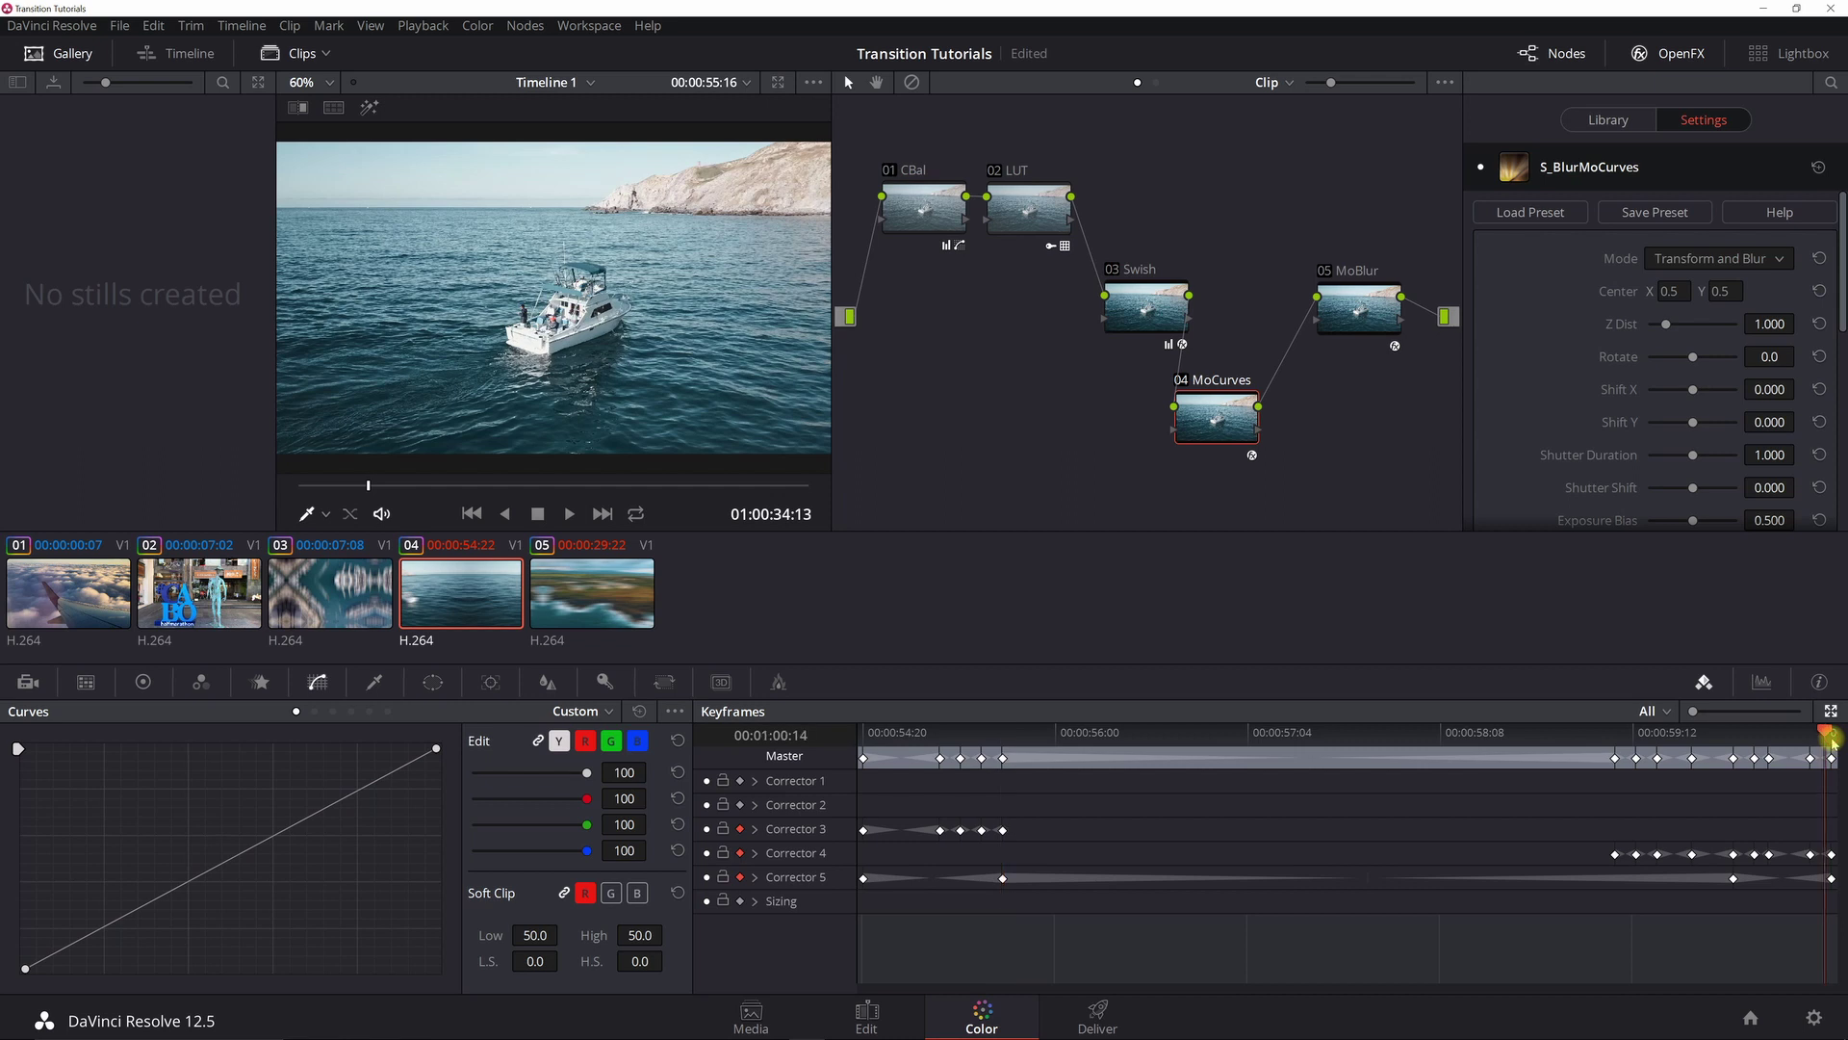
click(1832, 739)
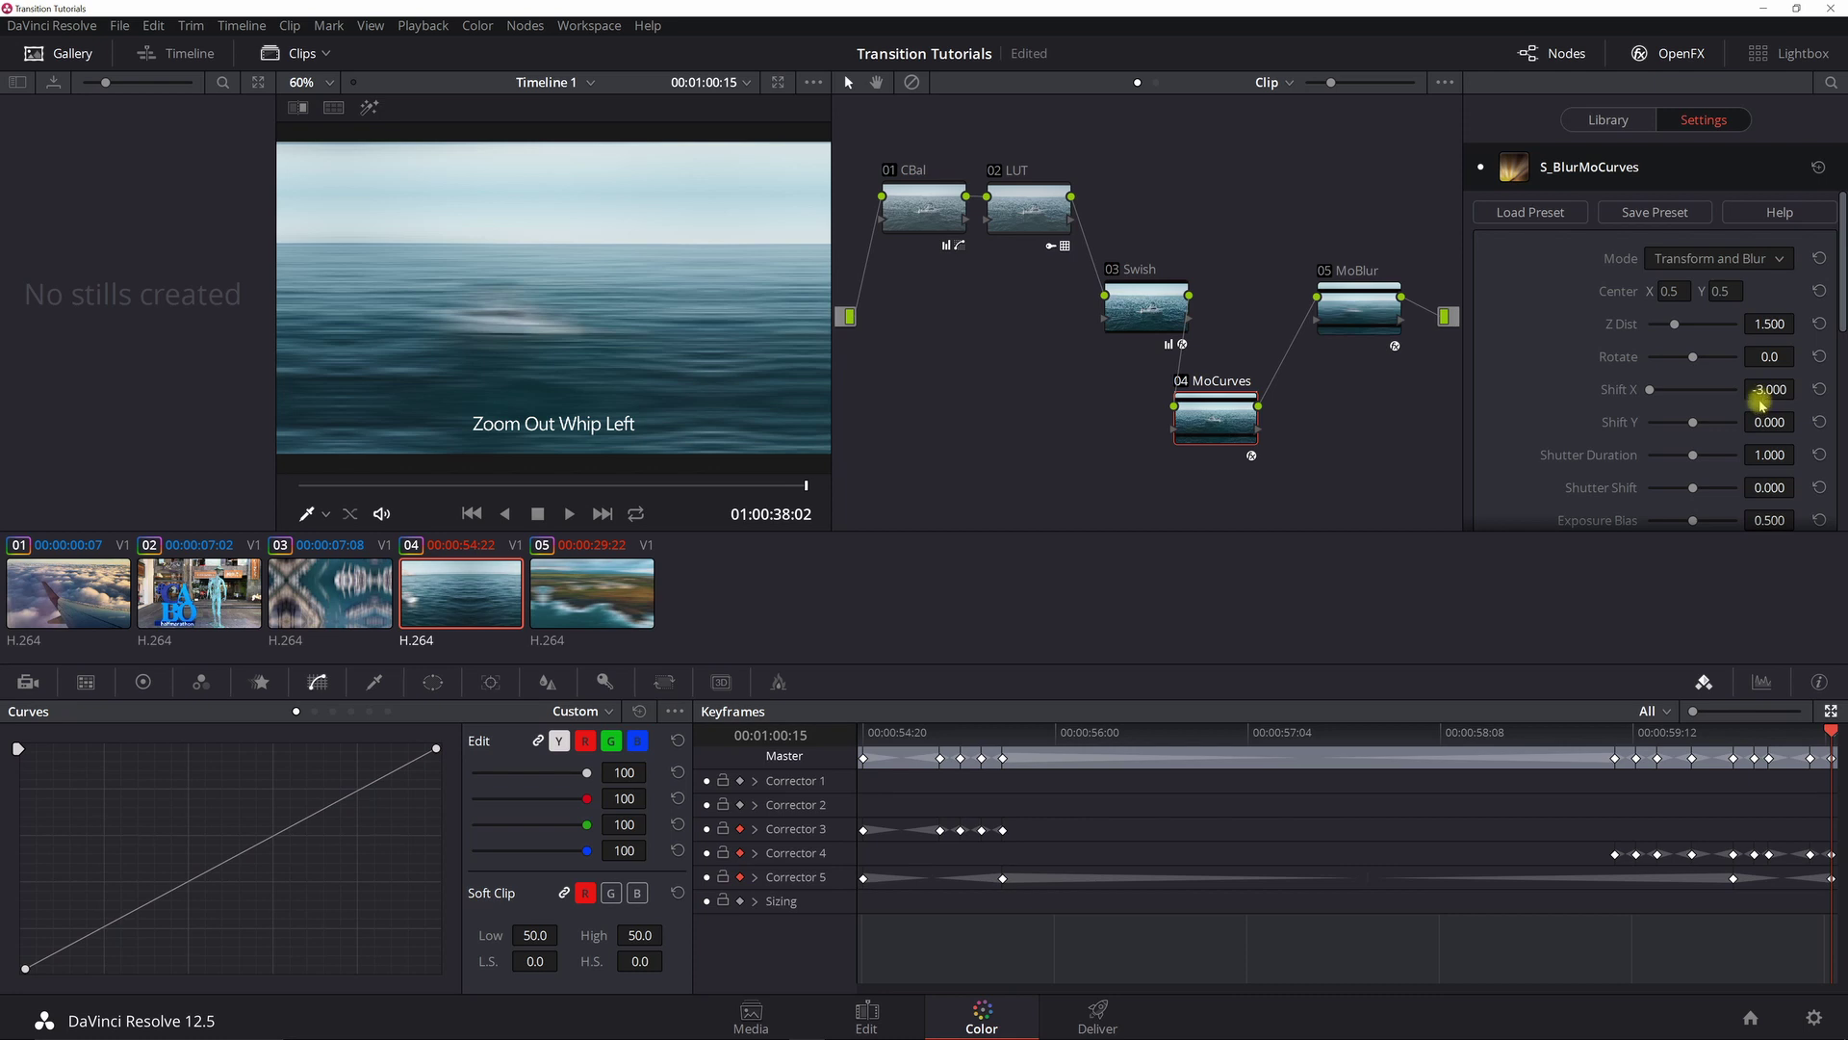
drag(1840, 279, 1841, 397)
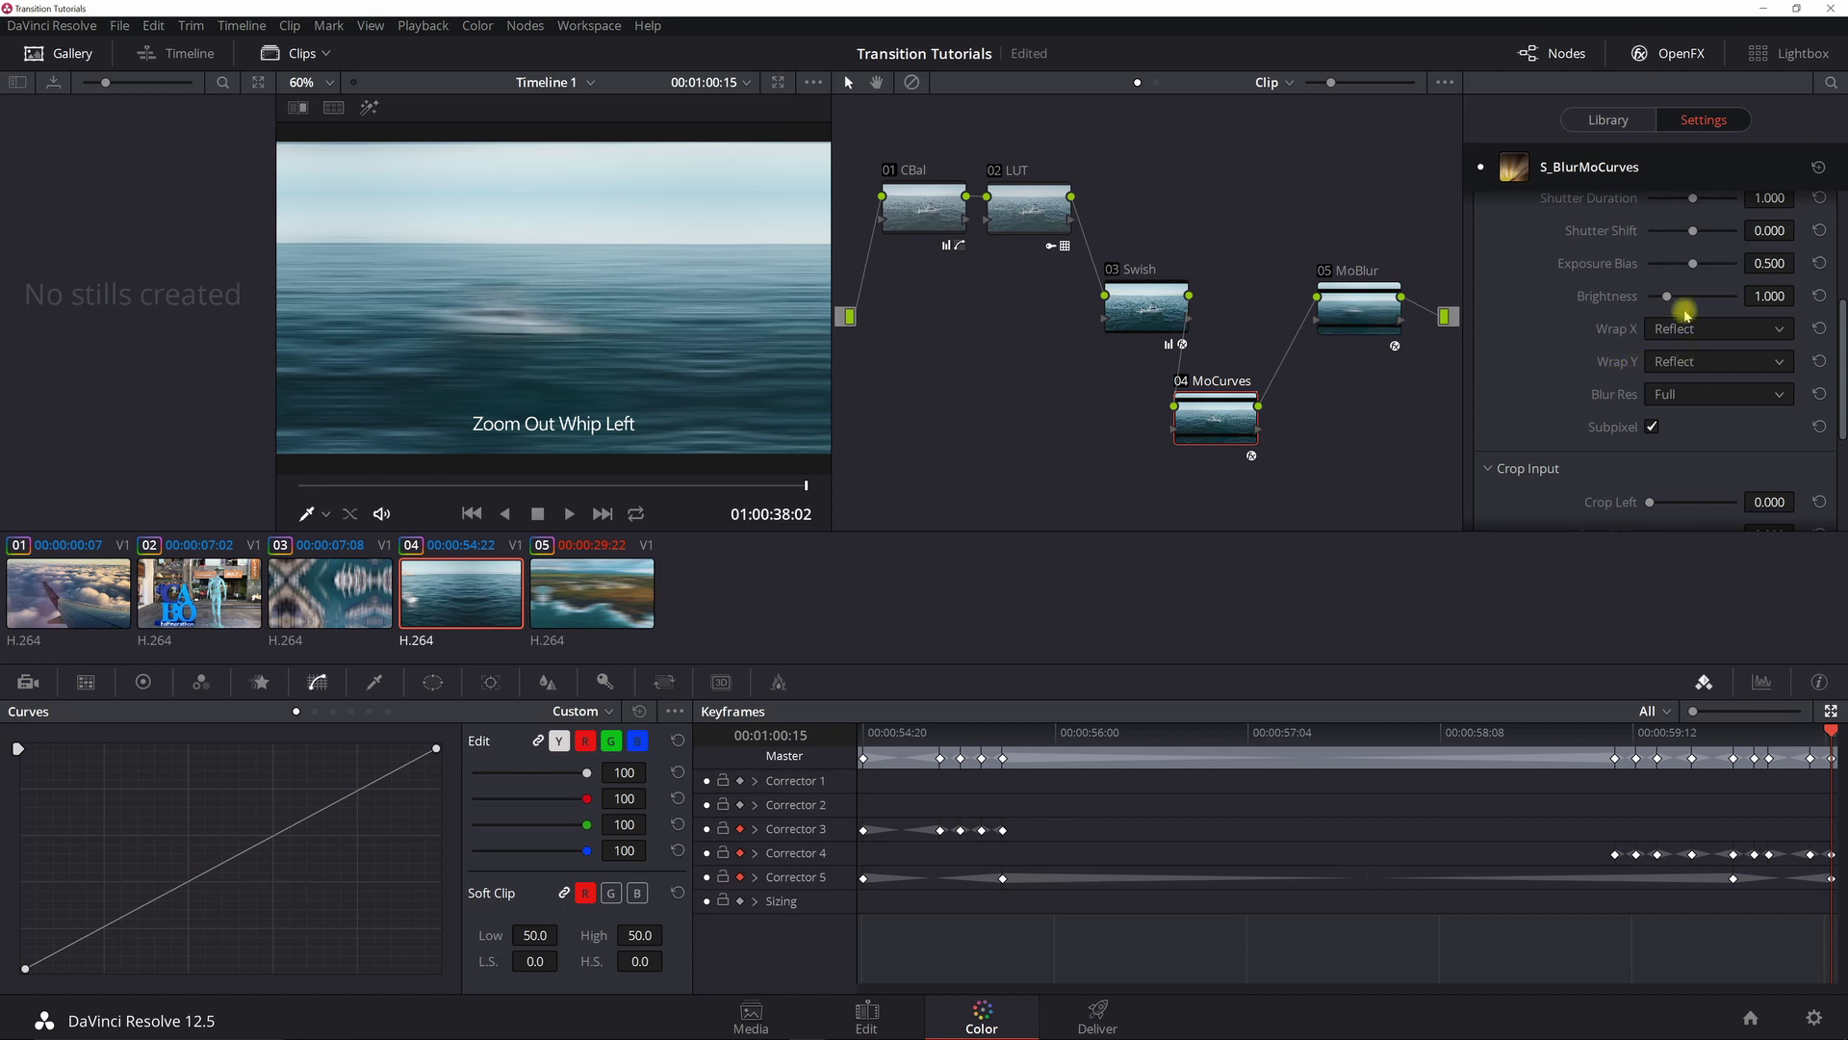
drag(1840, 323, 1840, 241)
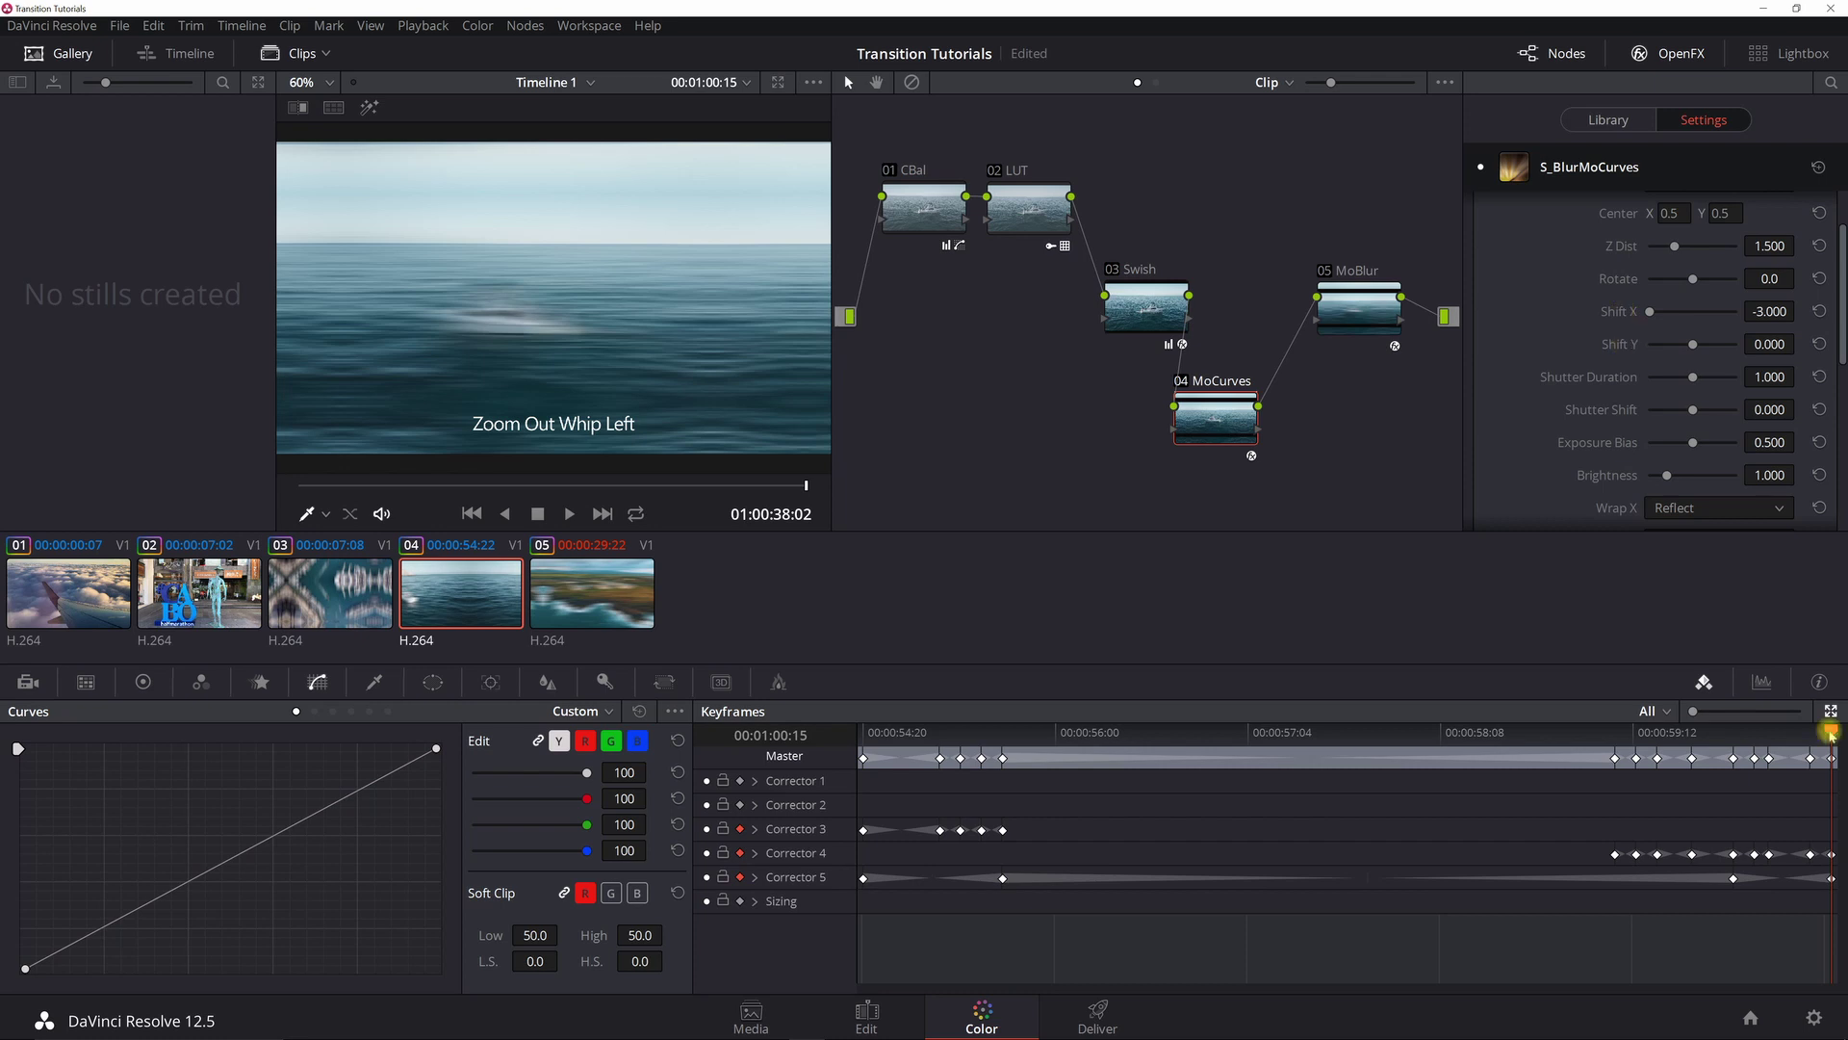
- Step back to the MoCurves keyframes at 00:01:00:12 and 00:01:00:06, checking Z Dist and Shift X at each
key(Left)
key(Left)
key(Left)
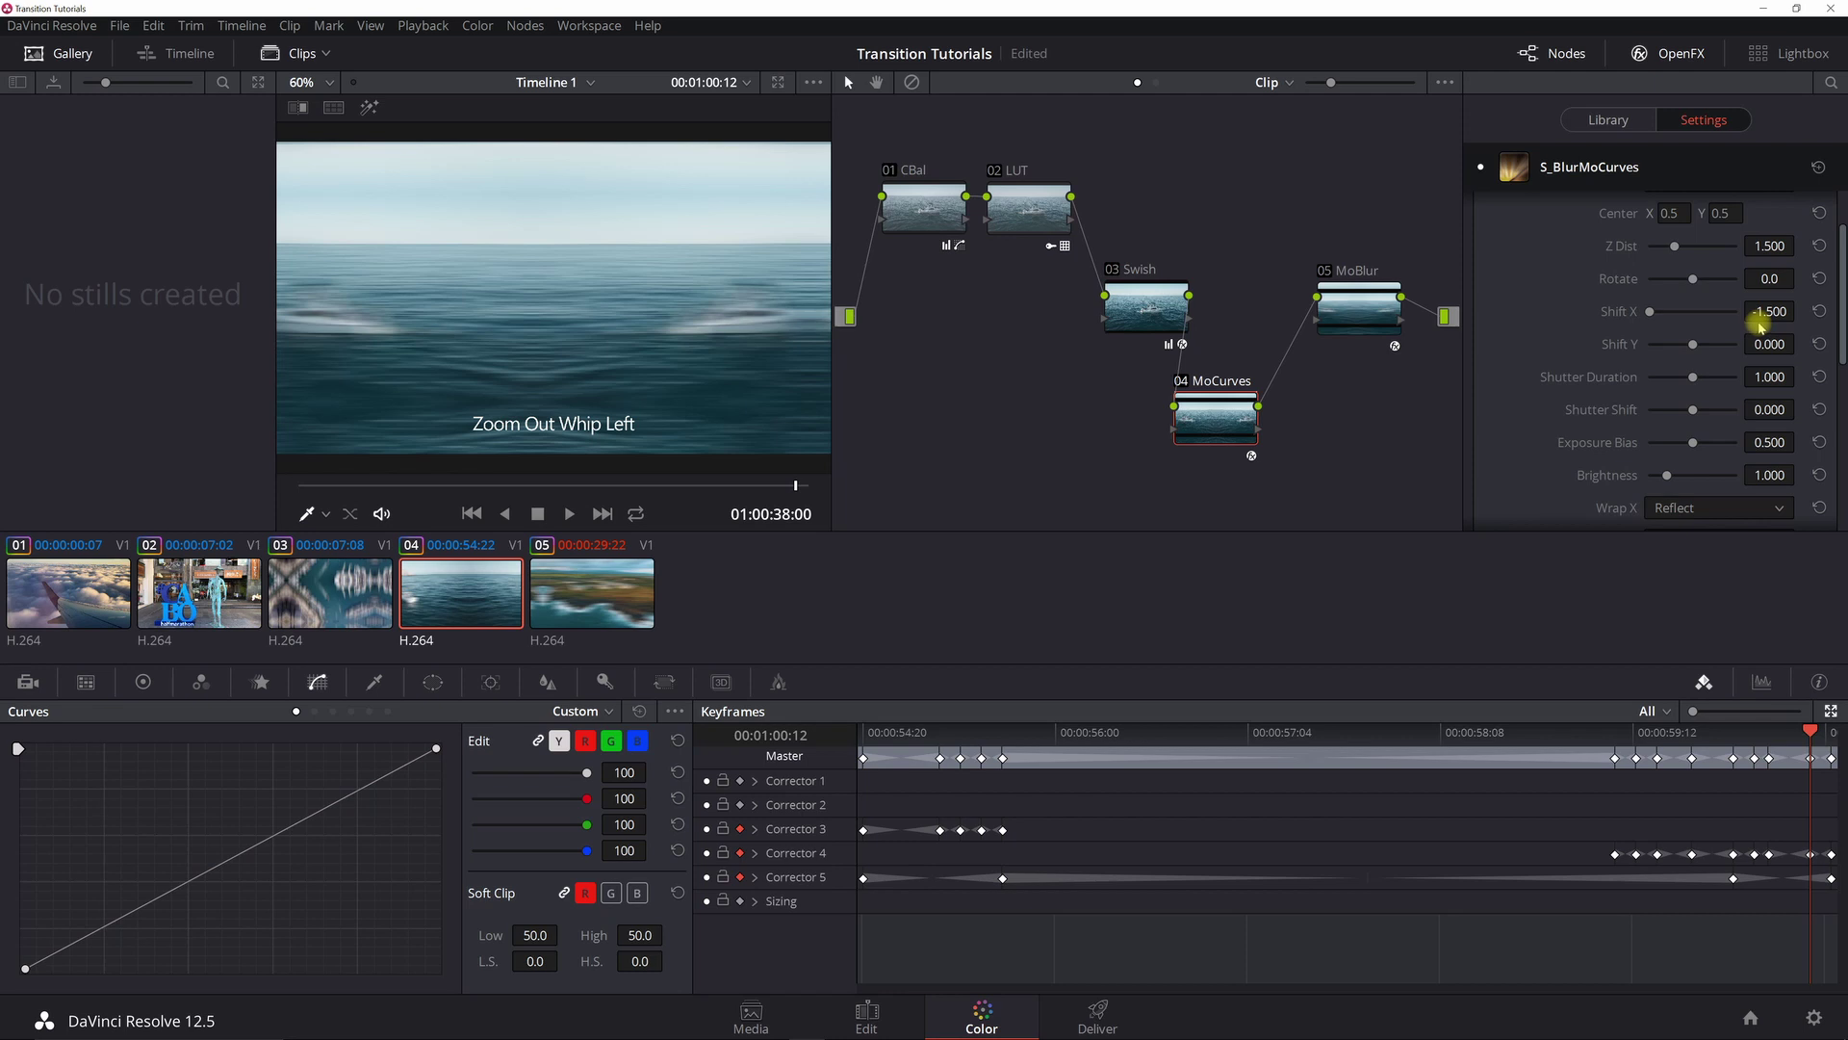
key(Left)
key(Left)
key(Left)
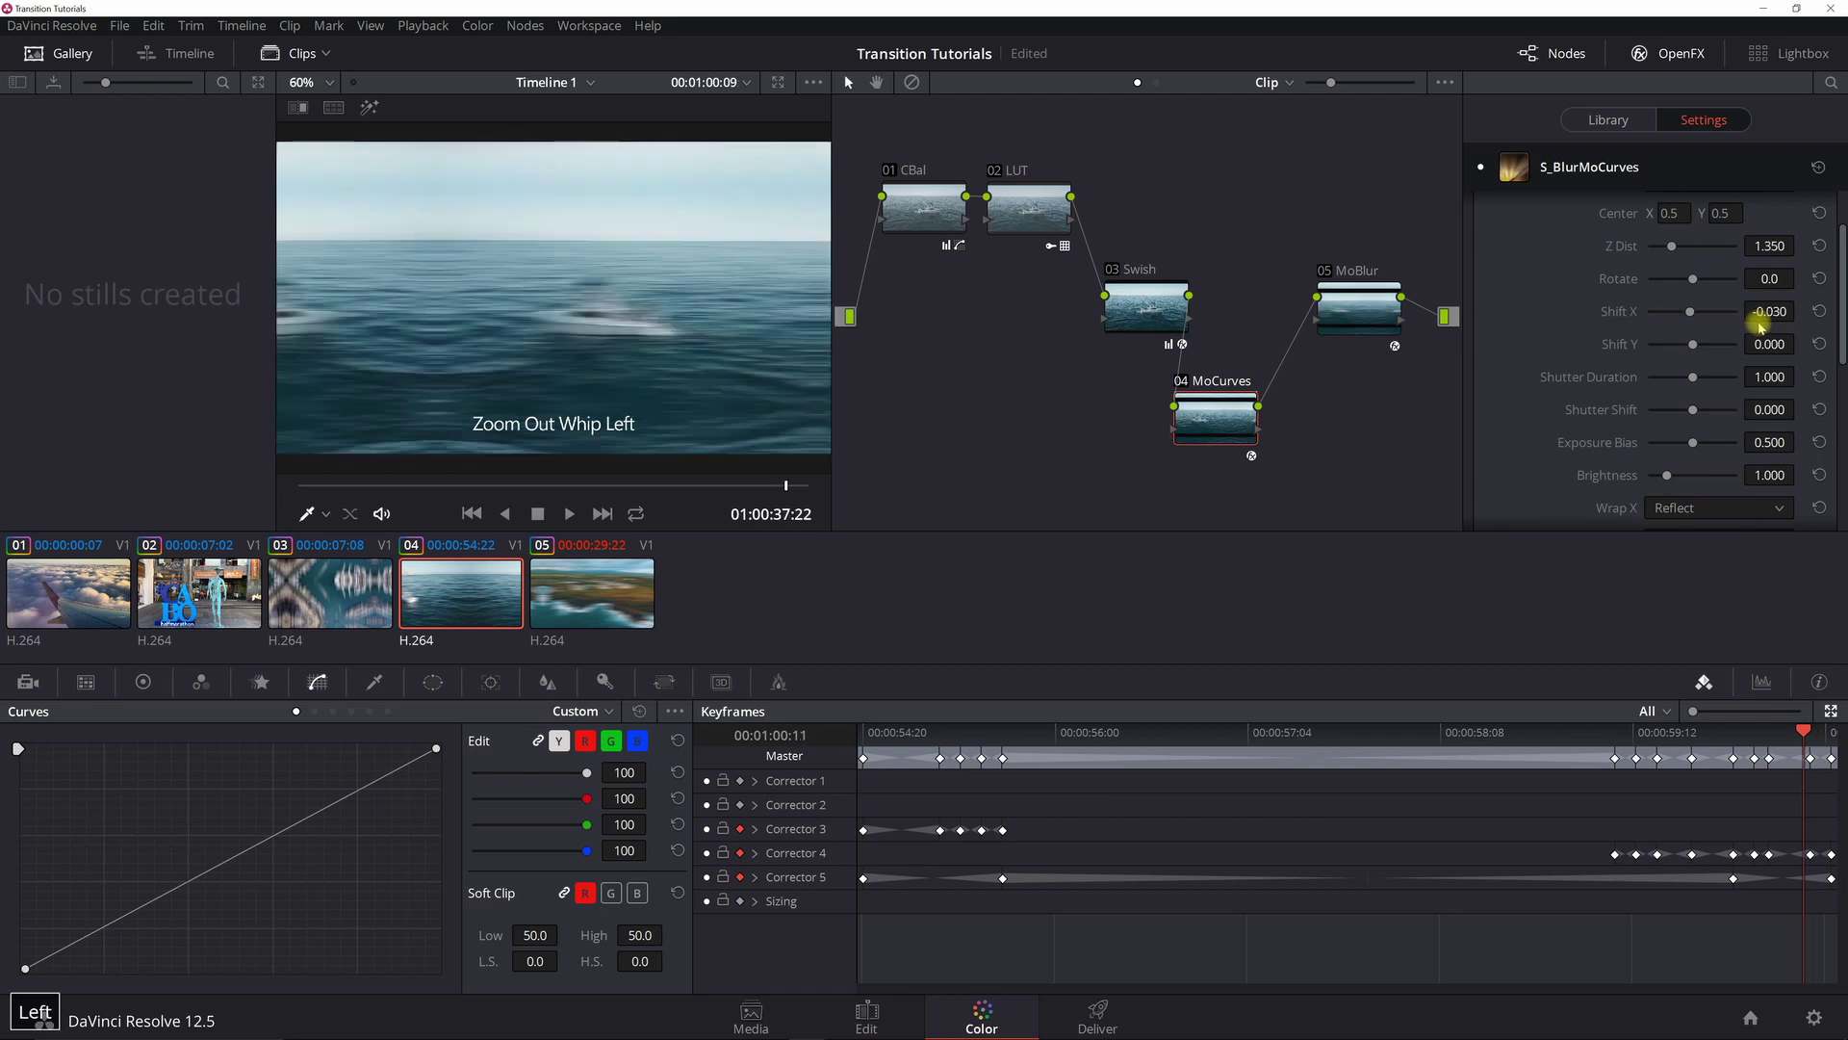
key(Left)
key(Left)
key(Left)
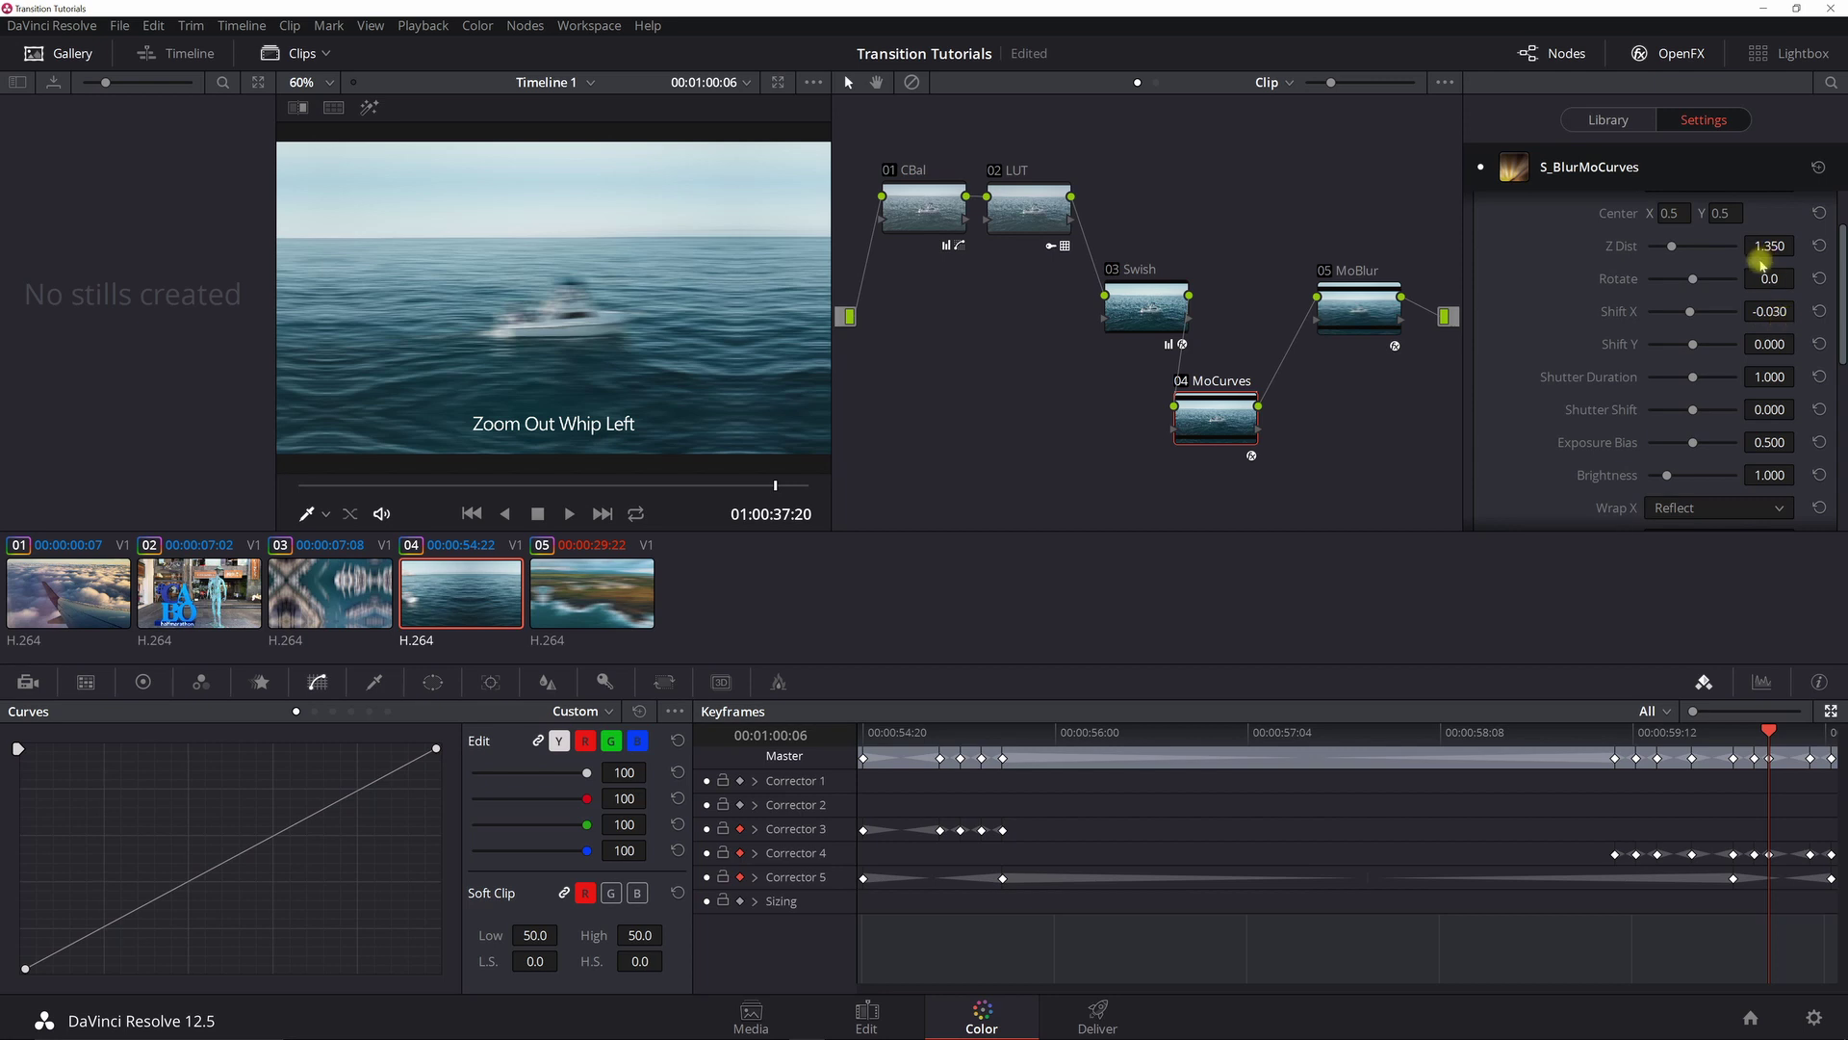
- Check the MoCurves Z Dist and Shift X values at keyframes 00:01:00:04 and 00:01:00:01
key(Left)
key(Left)
key(Left)
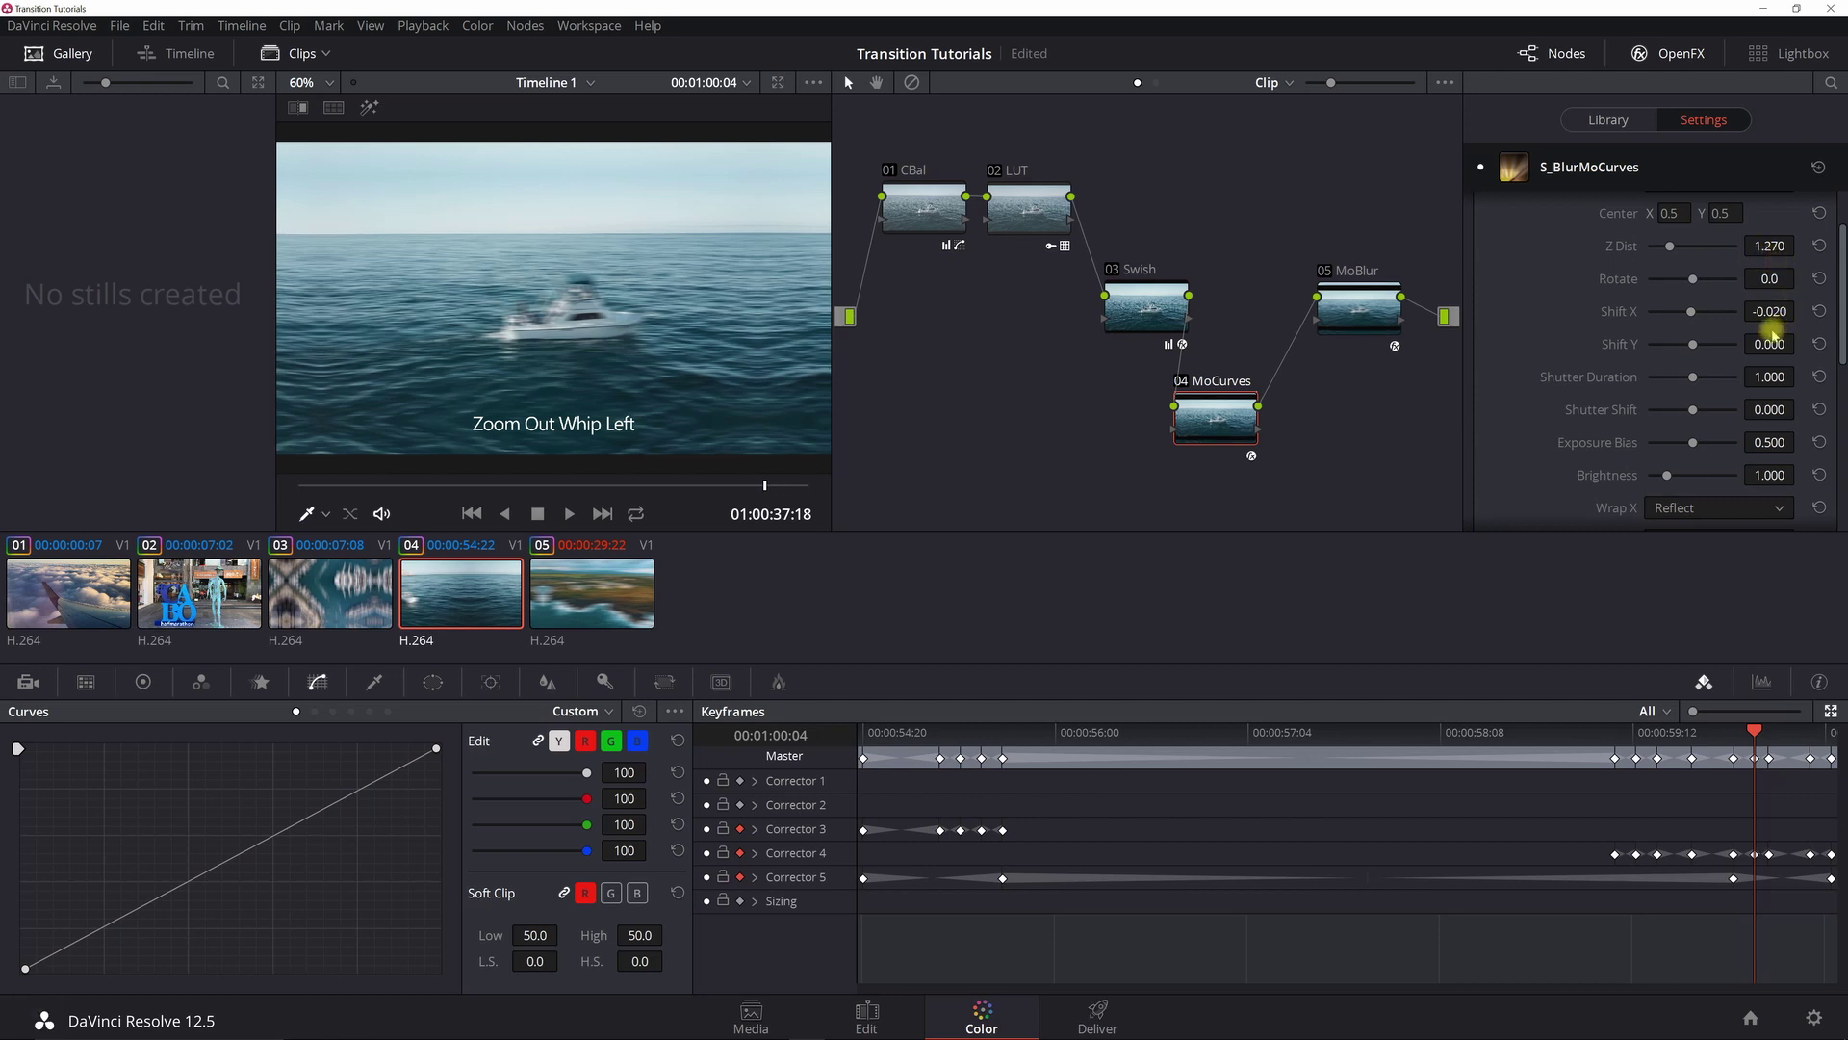
key(Left)
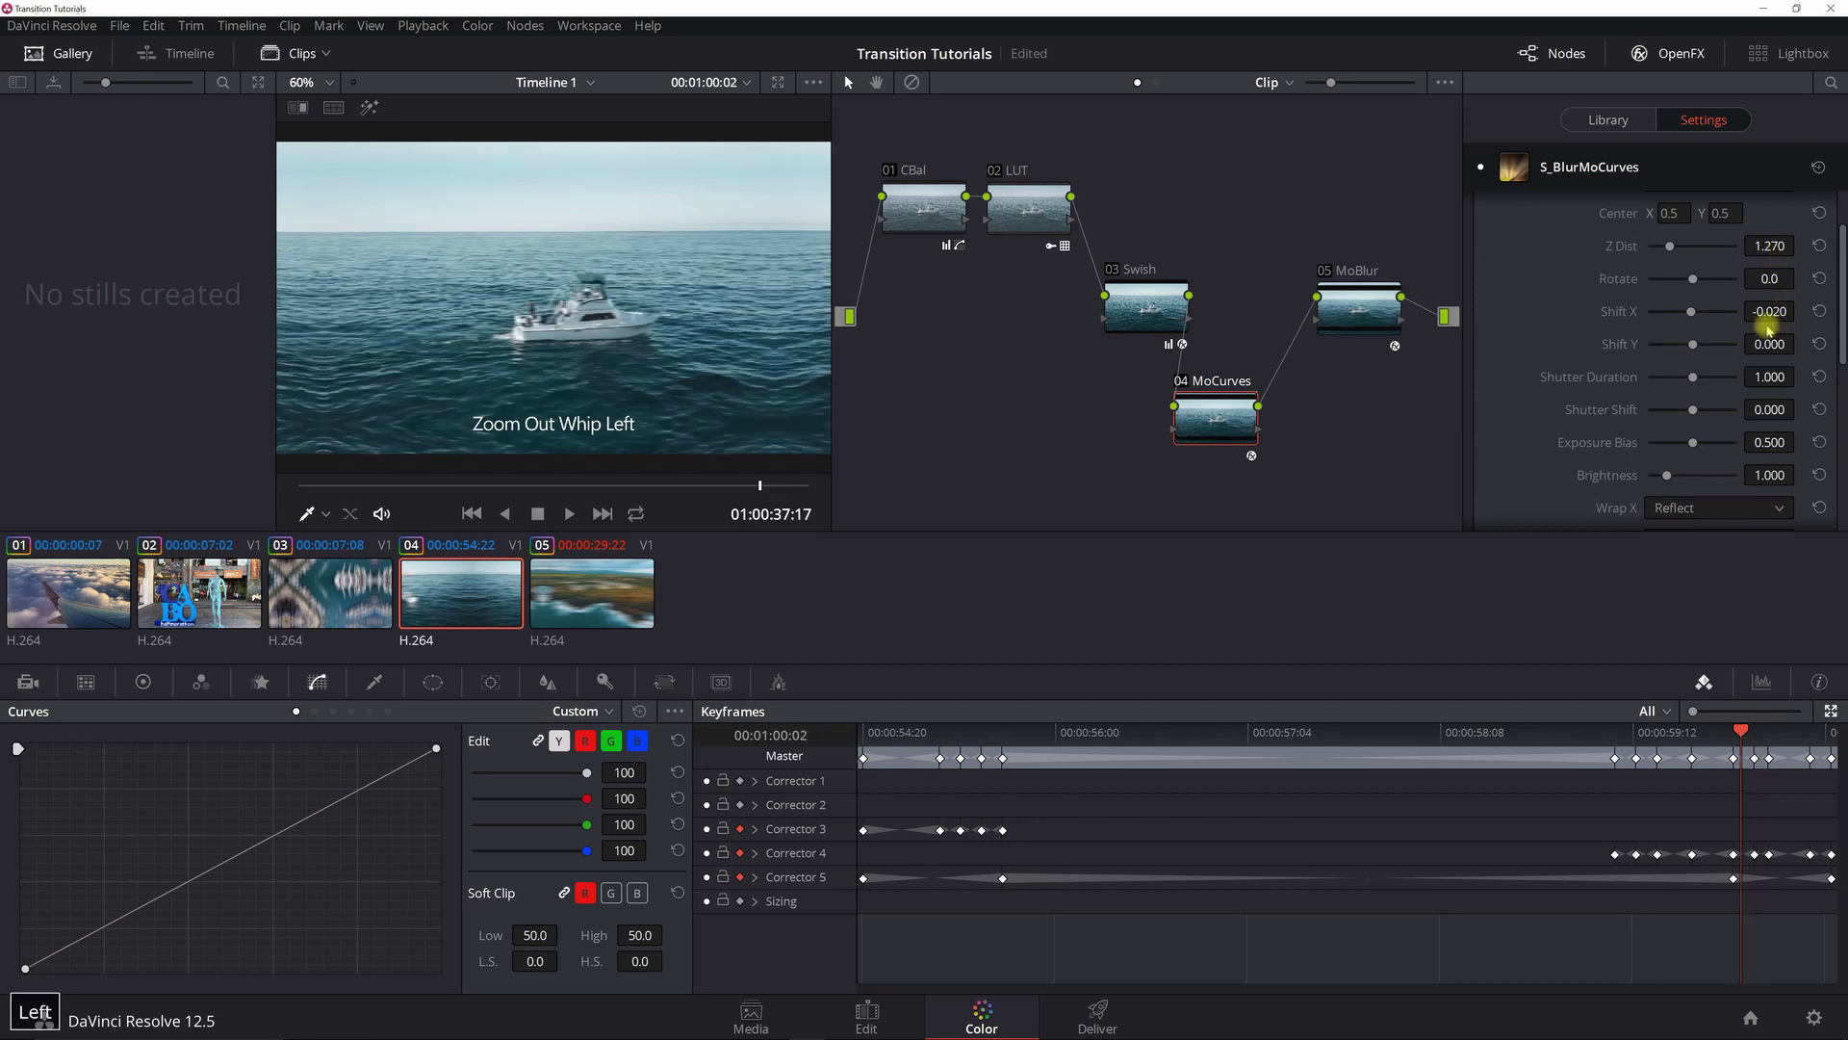
key(Left)
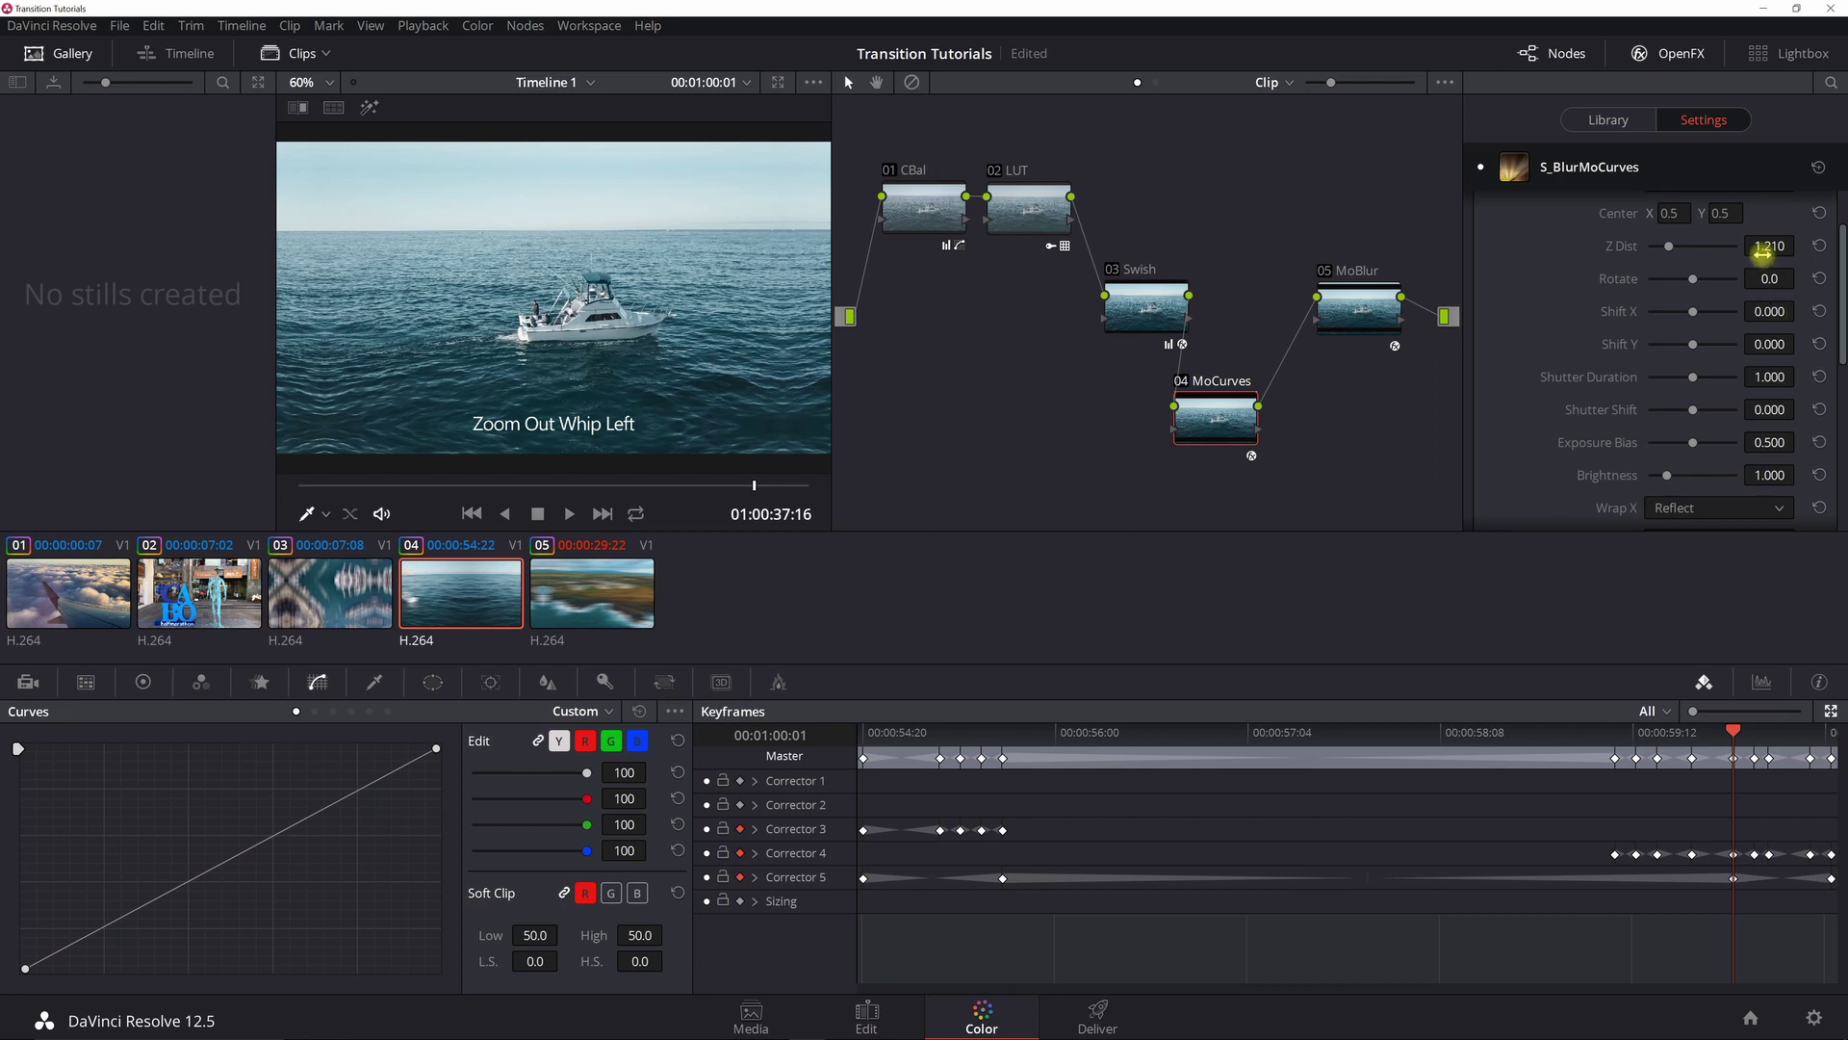
- Step back to the MoCurves keyframe at 00:00:59:19 and check its Z Dist value
key(Left)
key(Left)
key(Left)
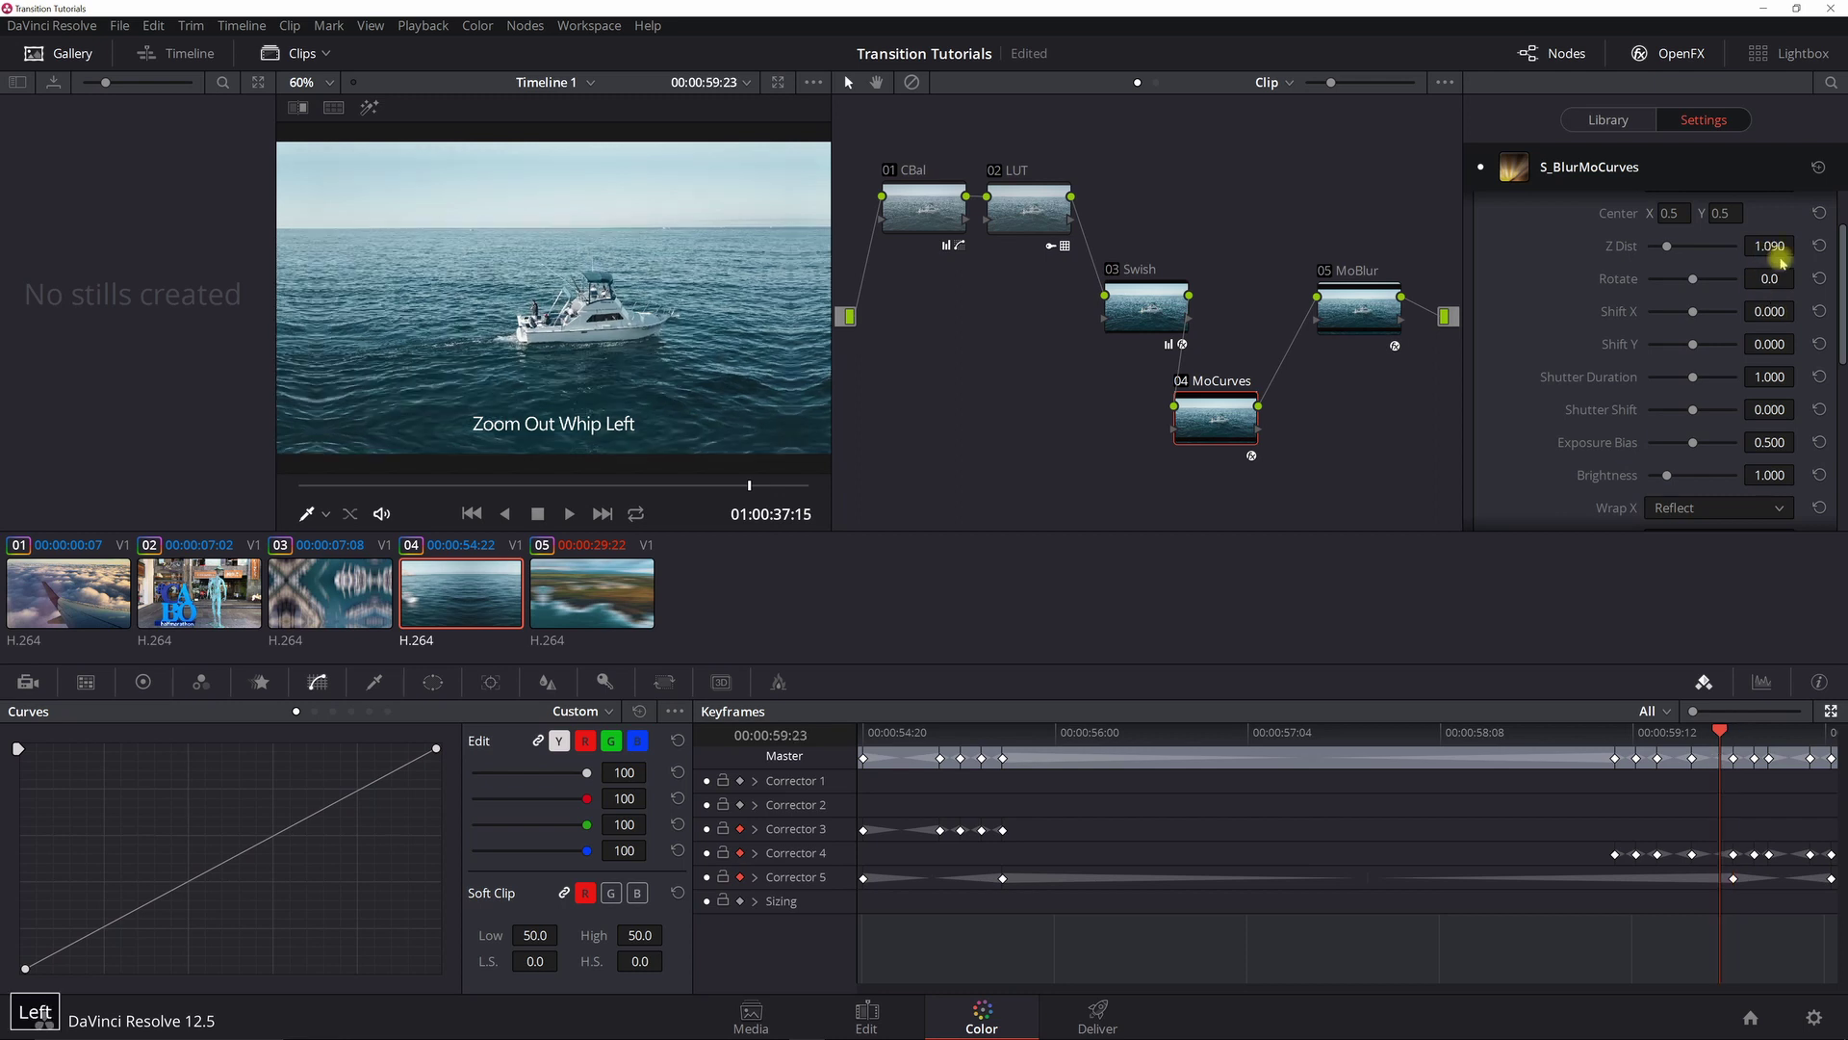
key(Left)
key(Left)
key(Left)
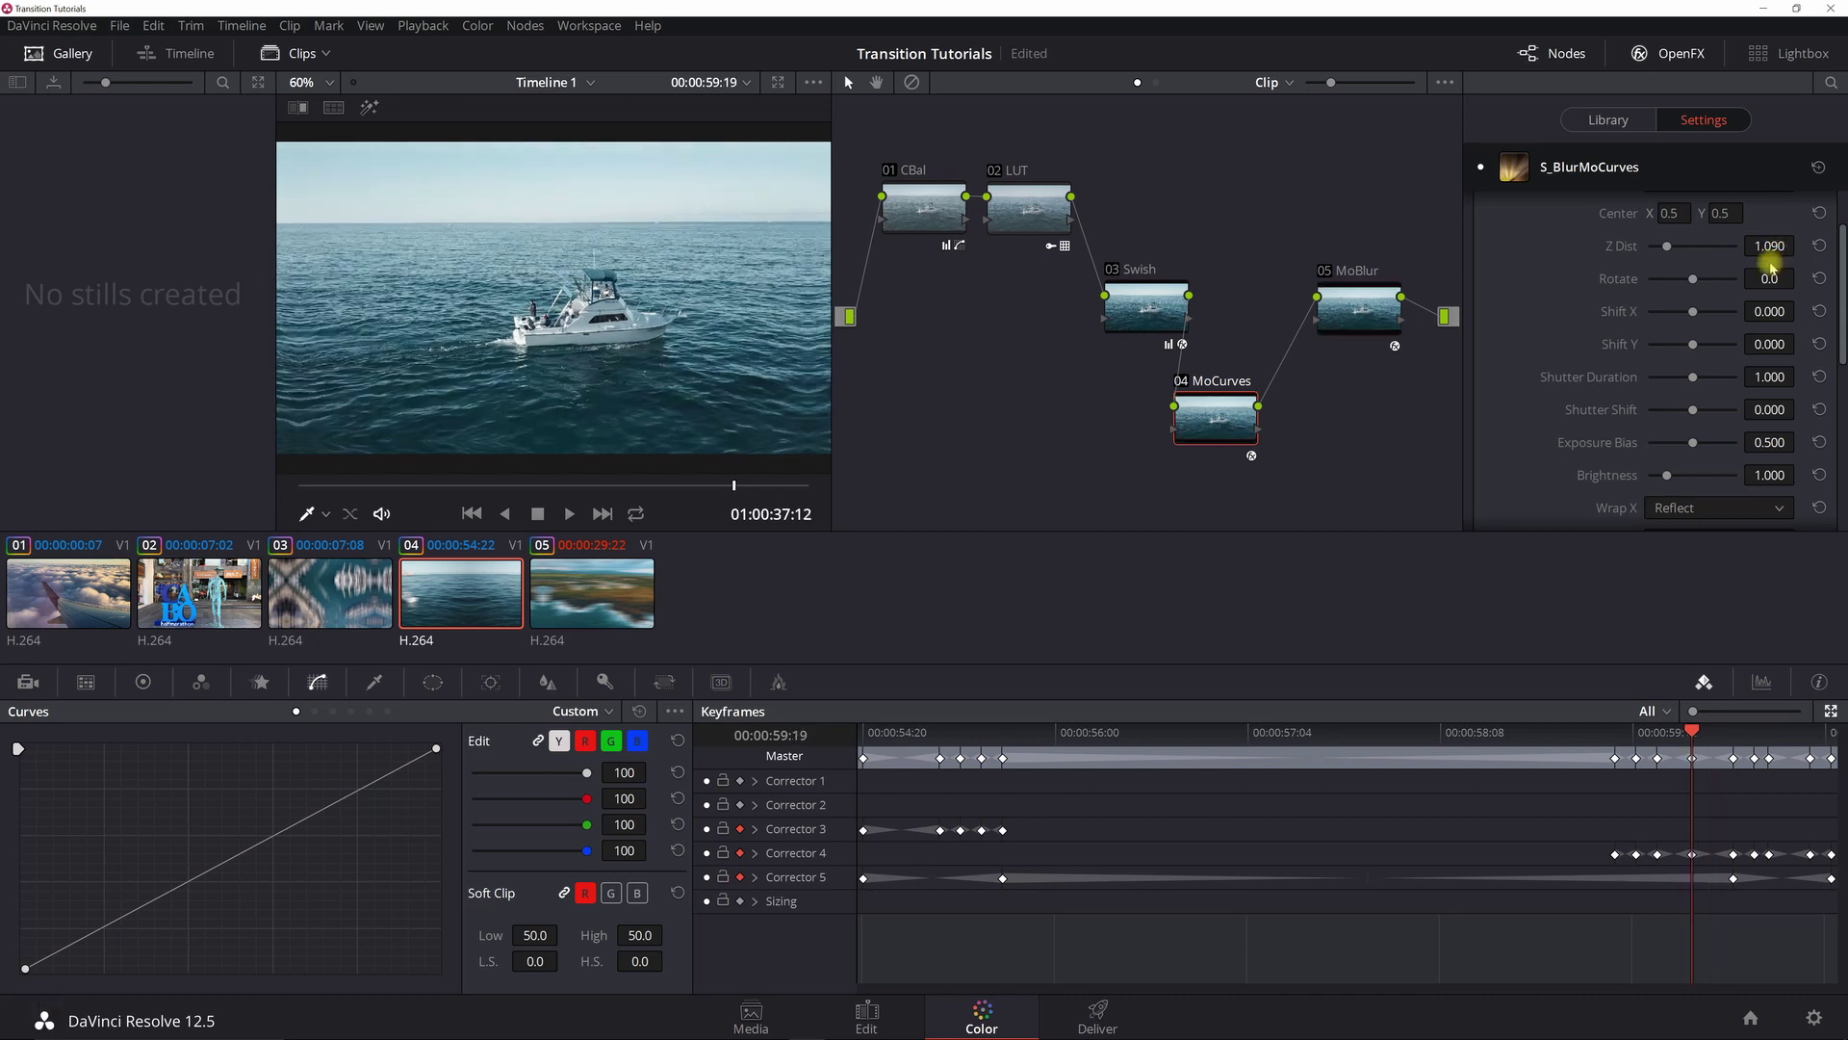
- Step back to the MoCurves keyframe at 00:00:59:14 and check its Z Dist value
key(Left)
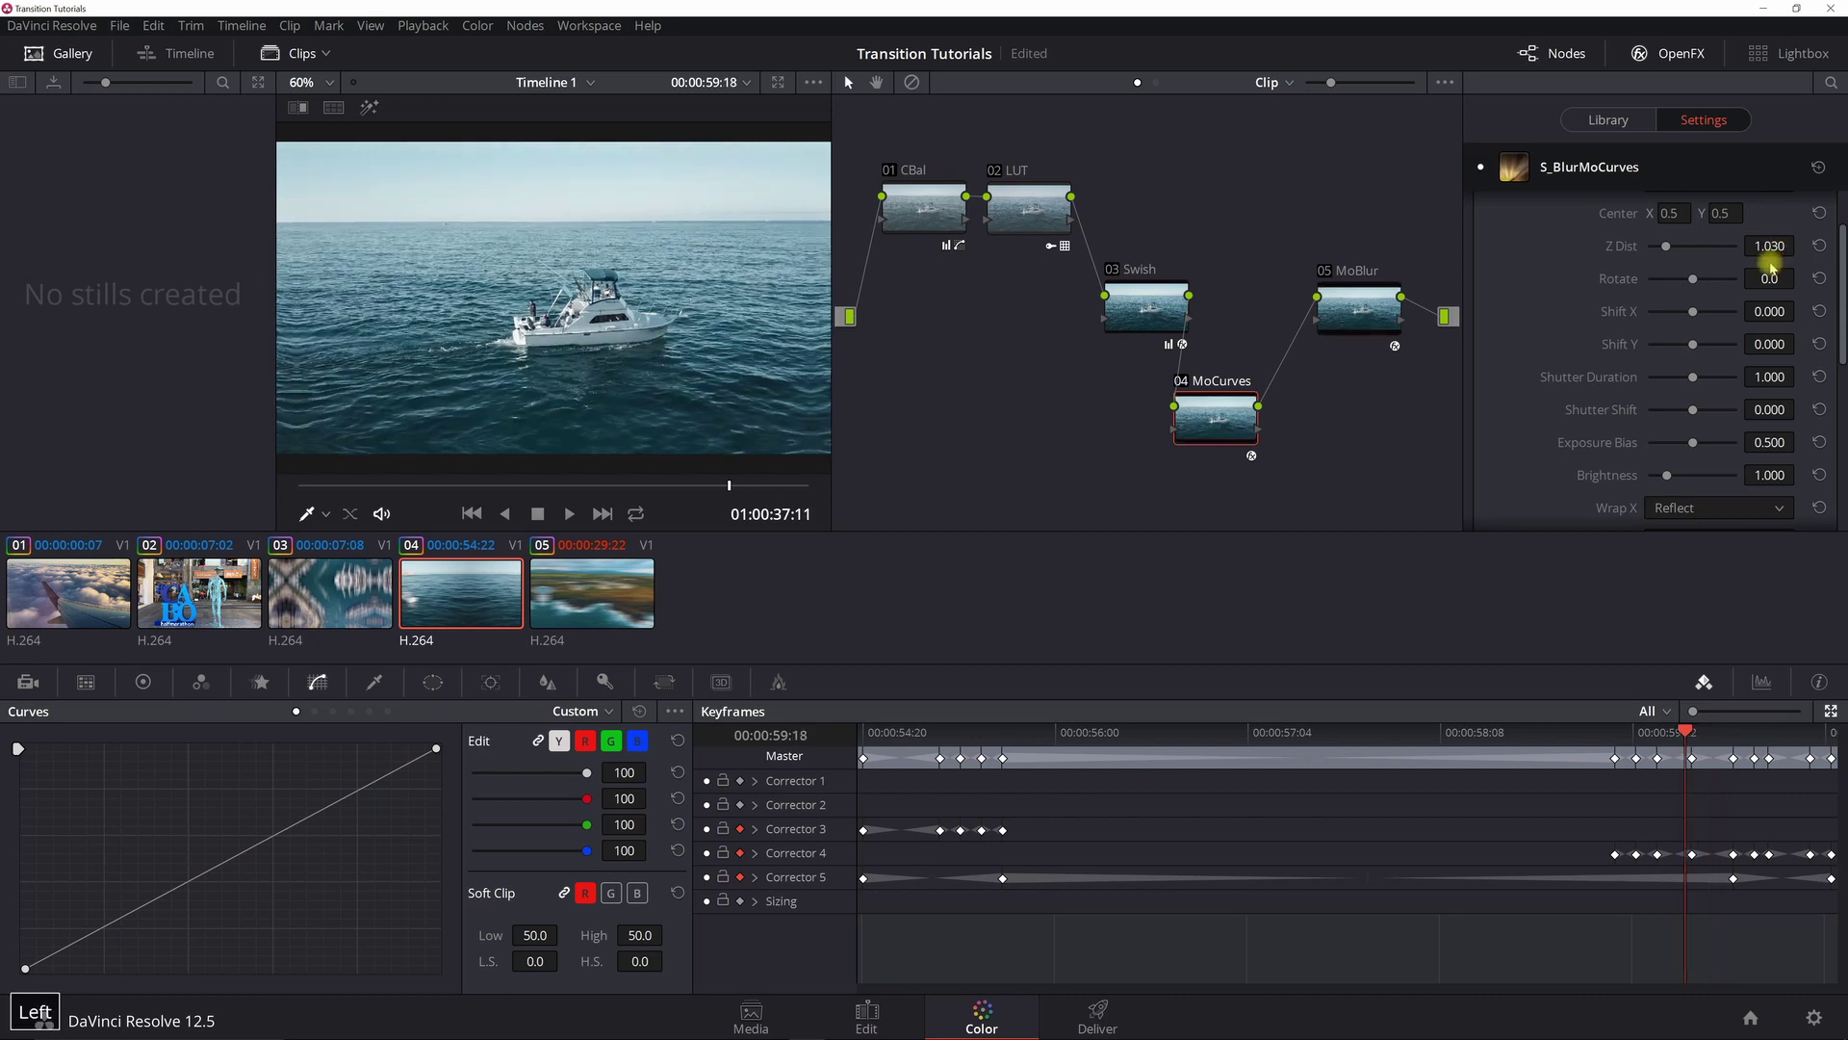
key(Left)
key(Left)
key(Left)
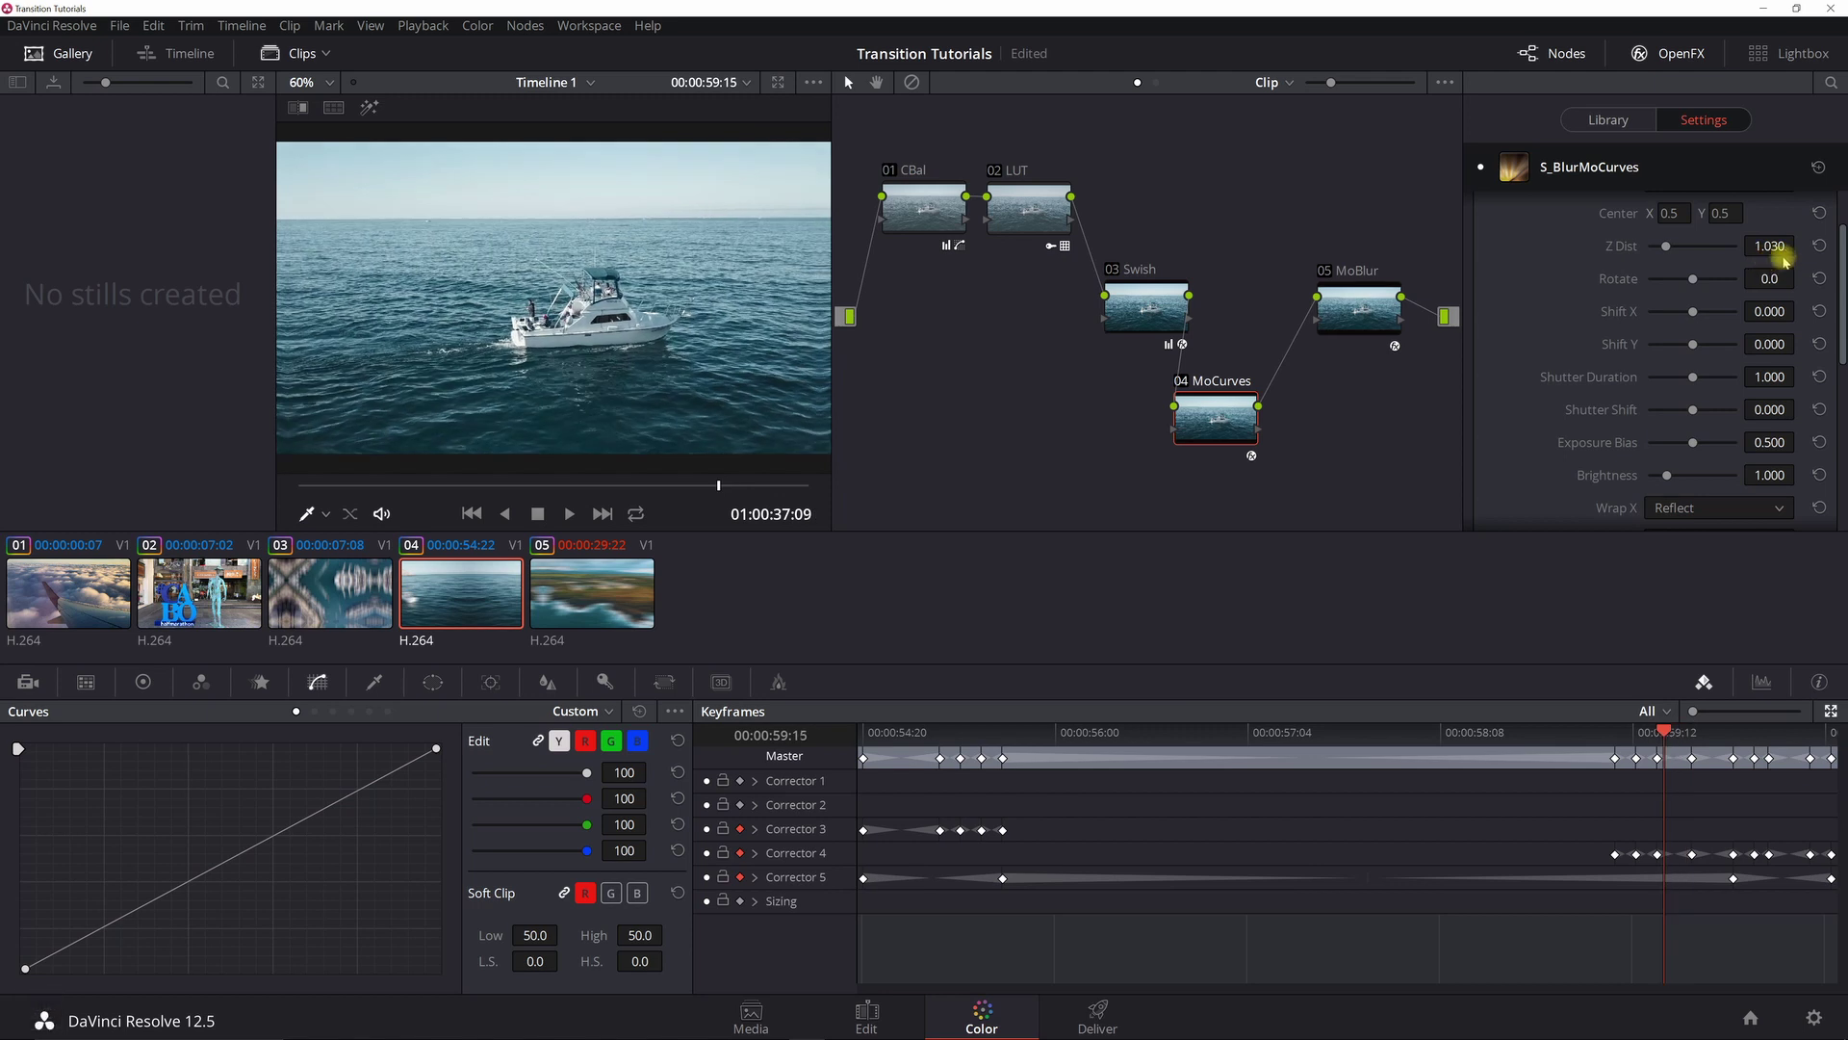
key(Left)
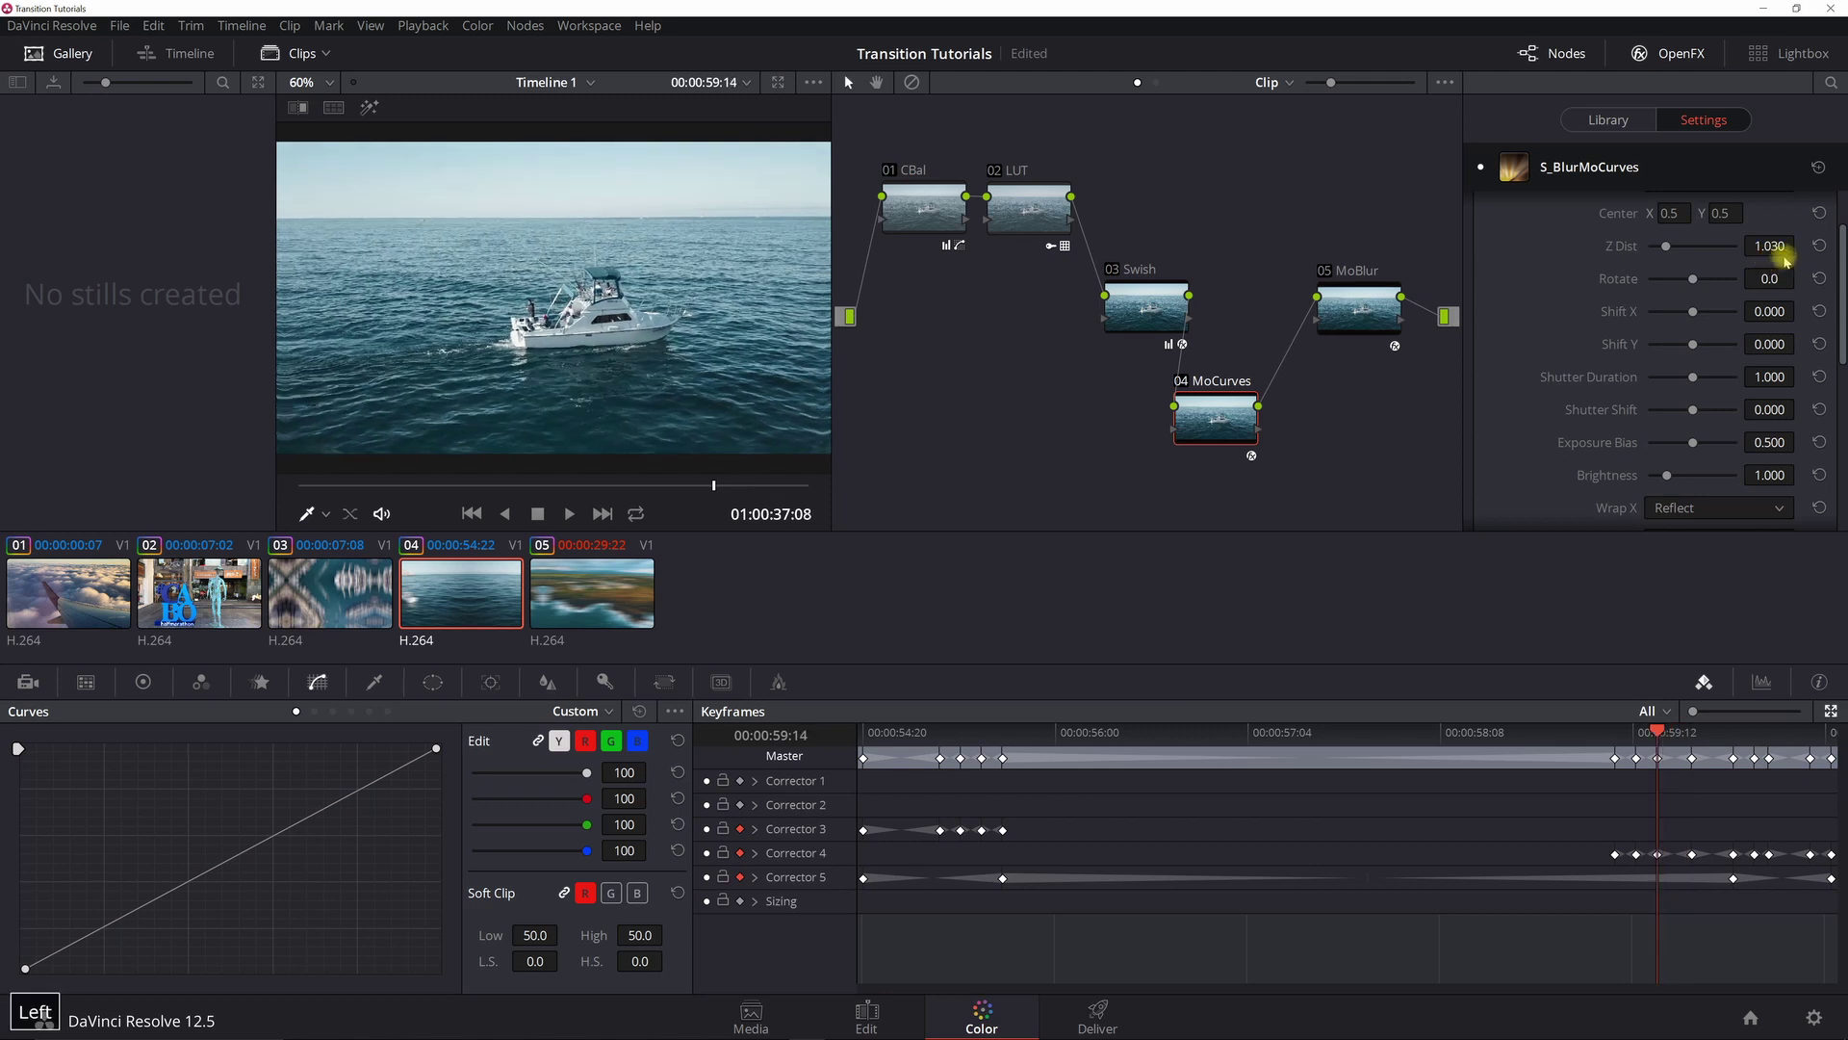
- Check the MoCurves Z Dist value at keyframes 00:00:59:11 and 00:00:59:08, the start of the zoom-out
key(Left)
key(Left)
key(Left)
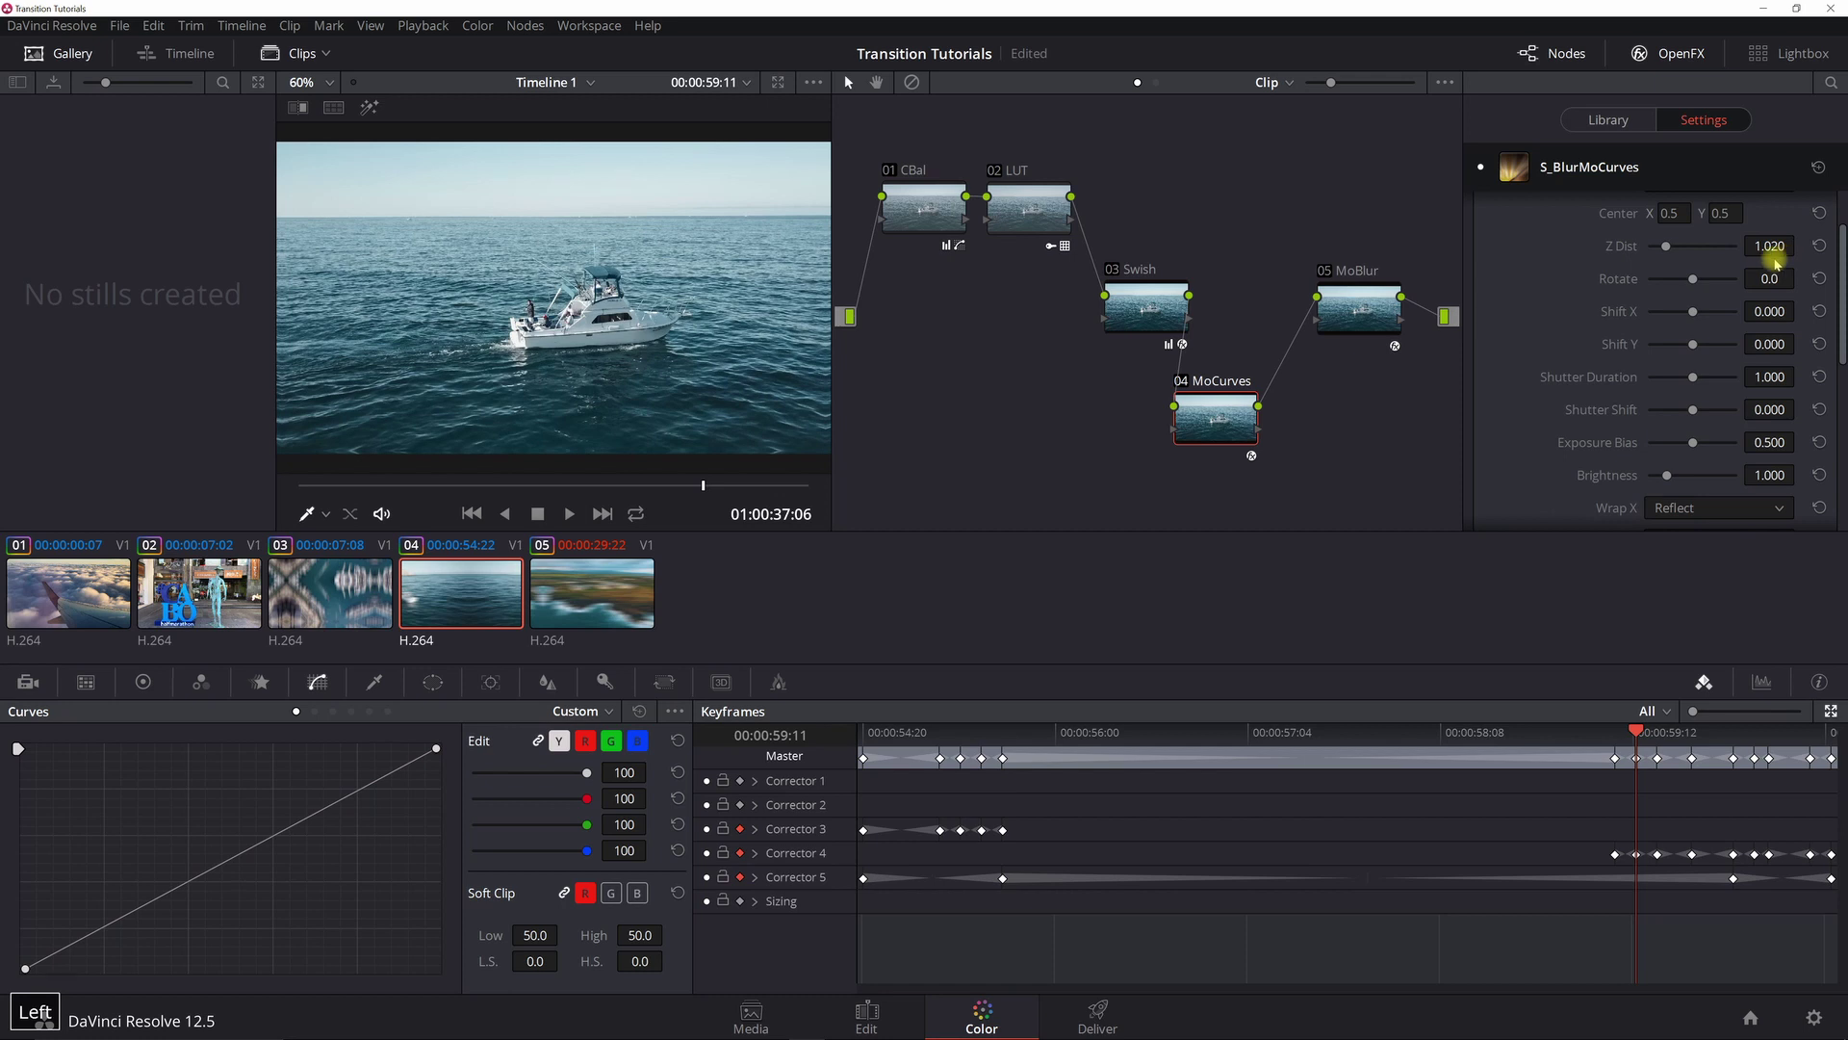
key(Left)
key(Left)
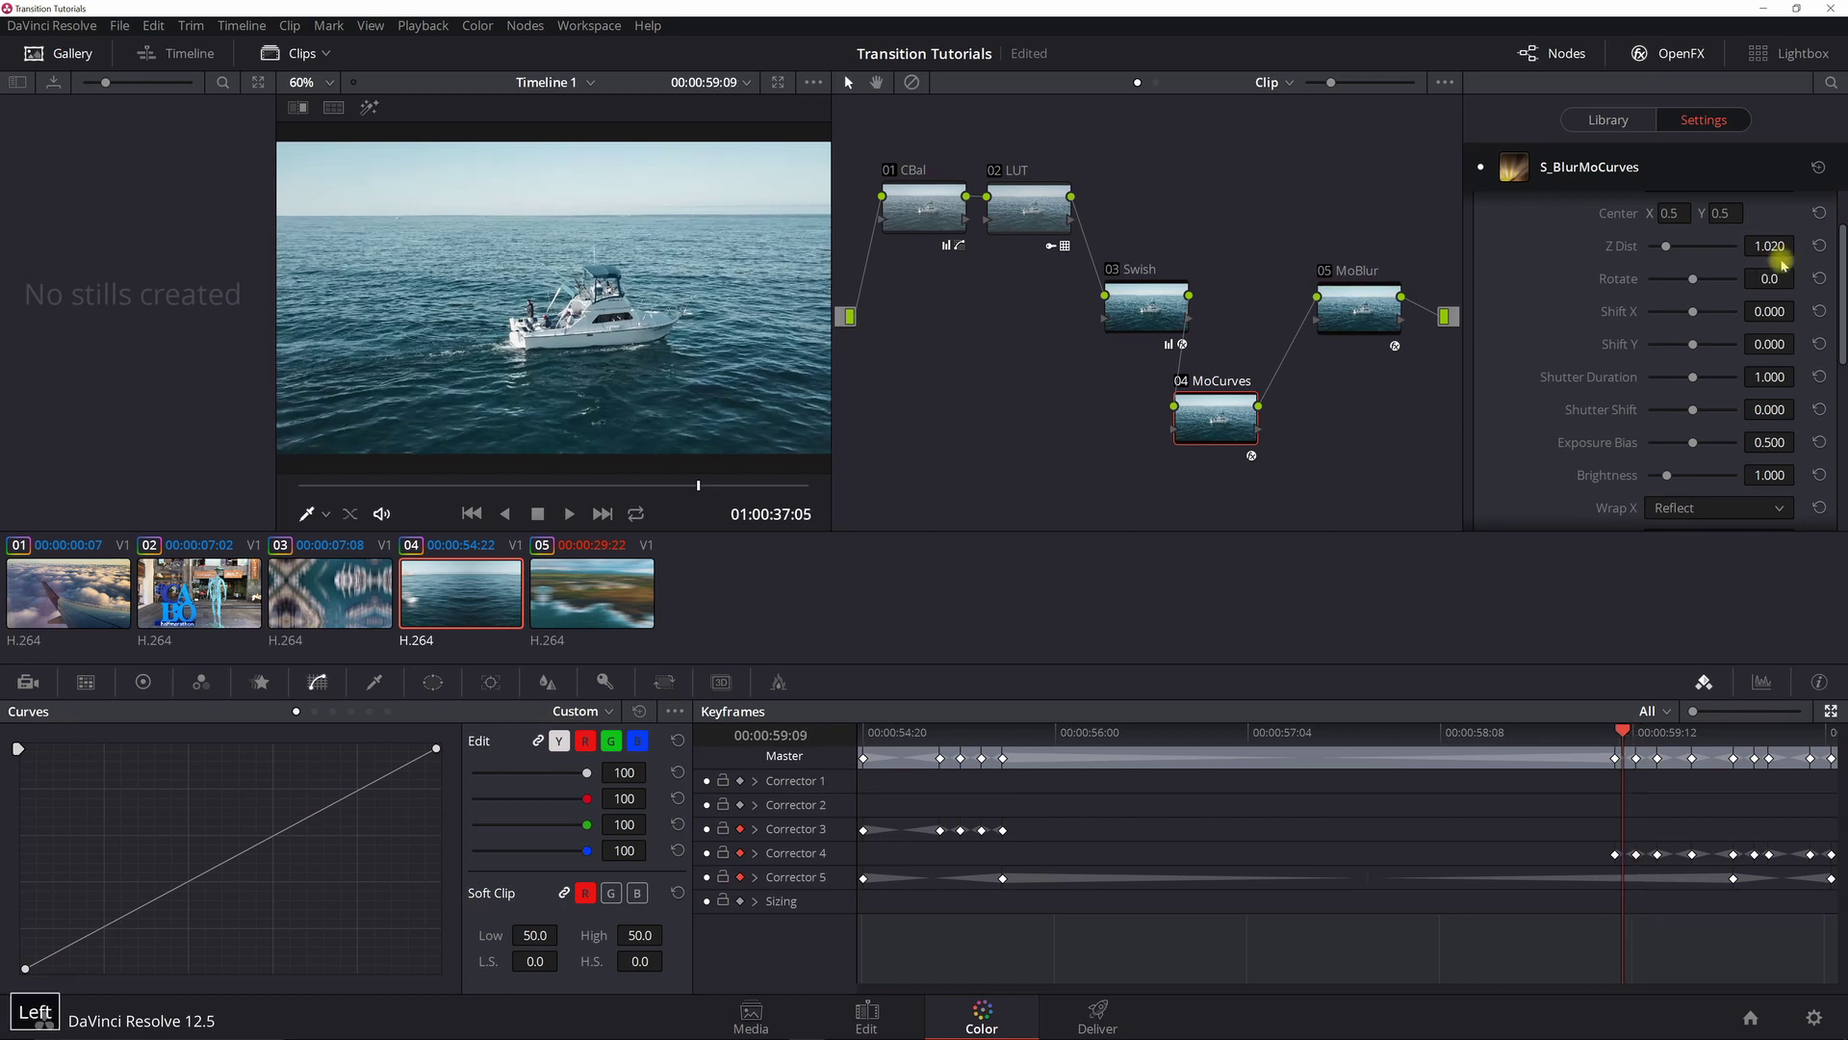
key(Left)
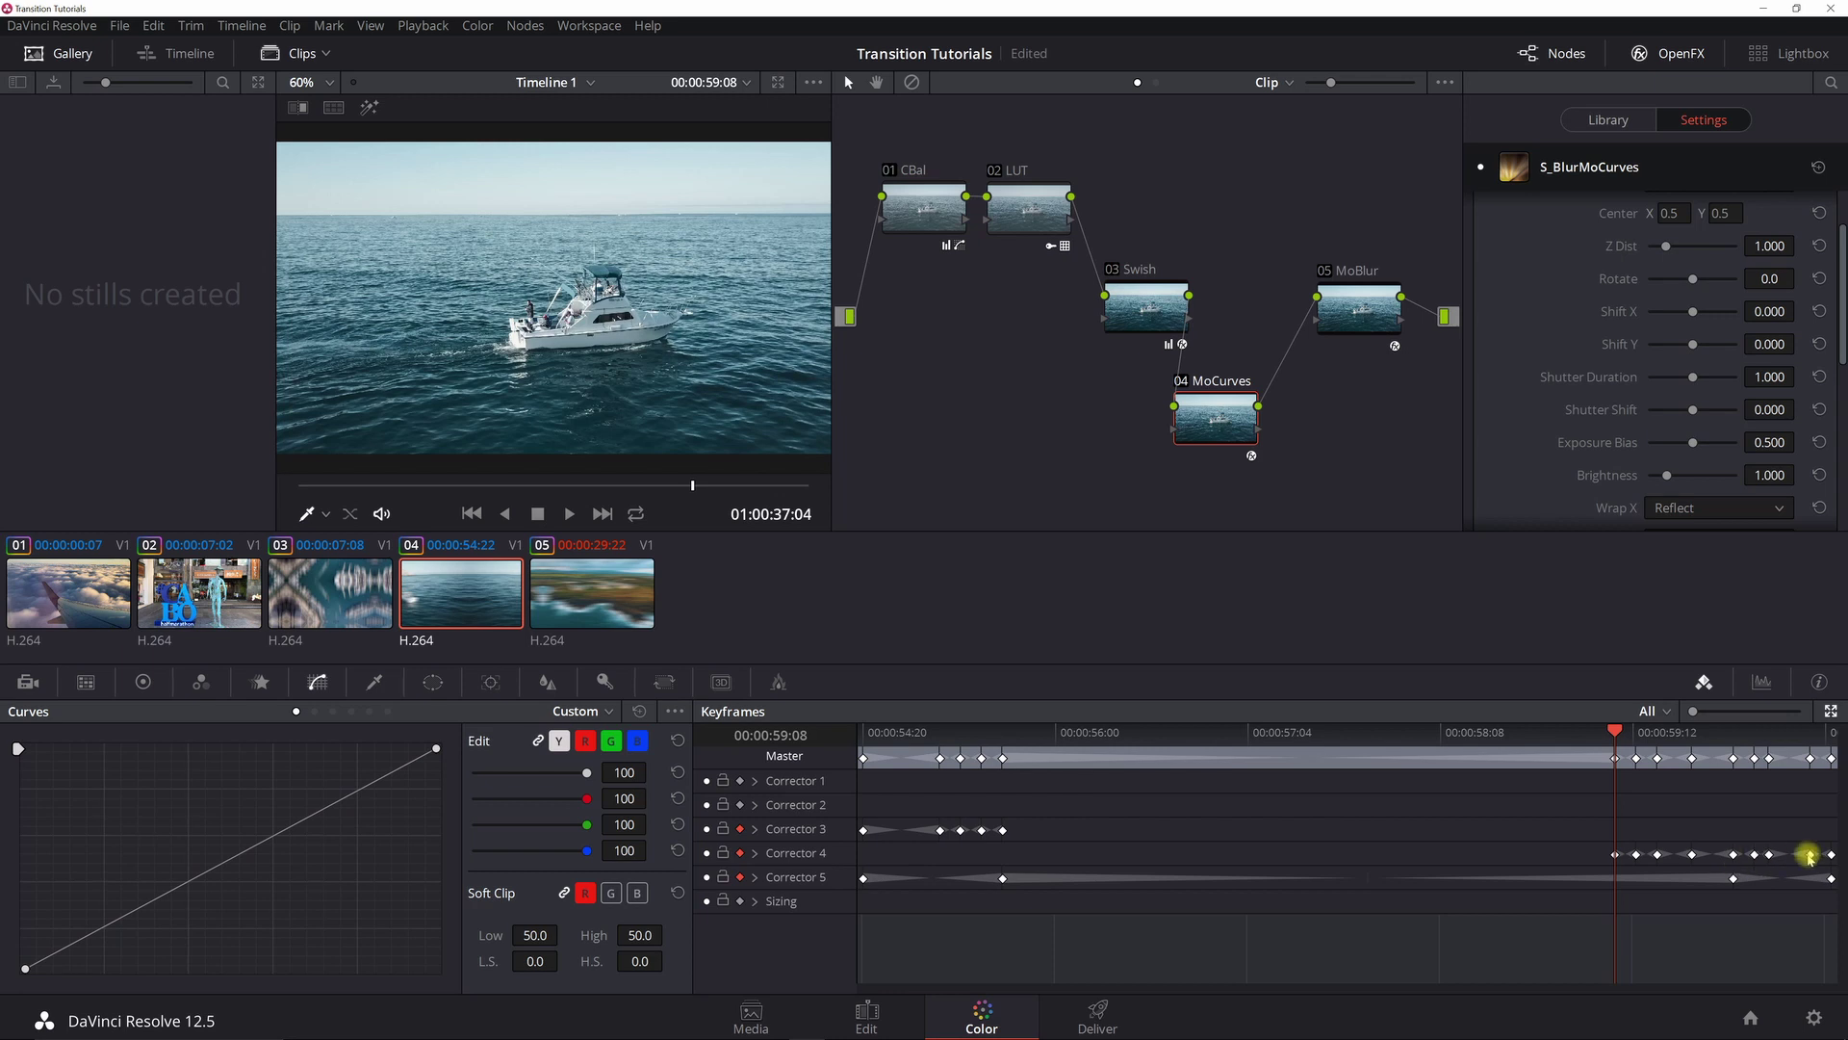
- Check the MoBlur node's S_BlurMotion shift and wrap settings at keyframes 00:01:00:15 and 00:01:00:01 of clip 04
click(1828, 747)
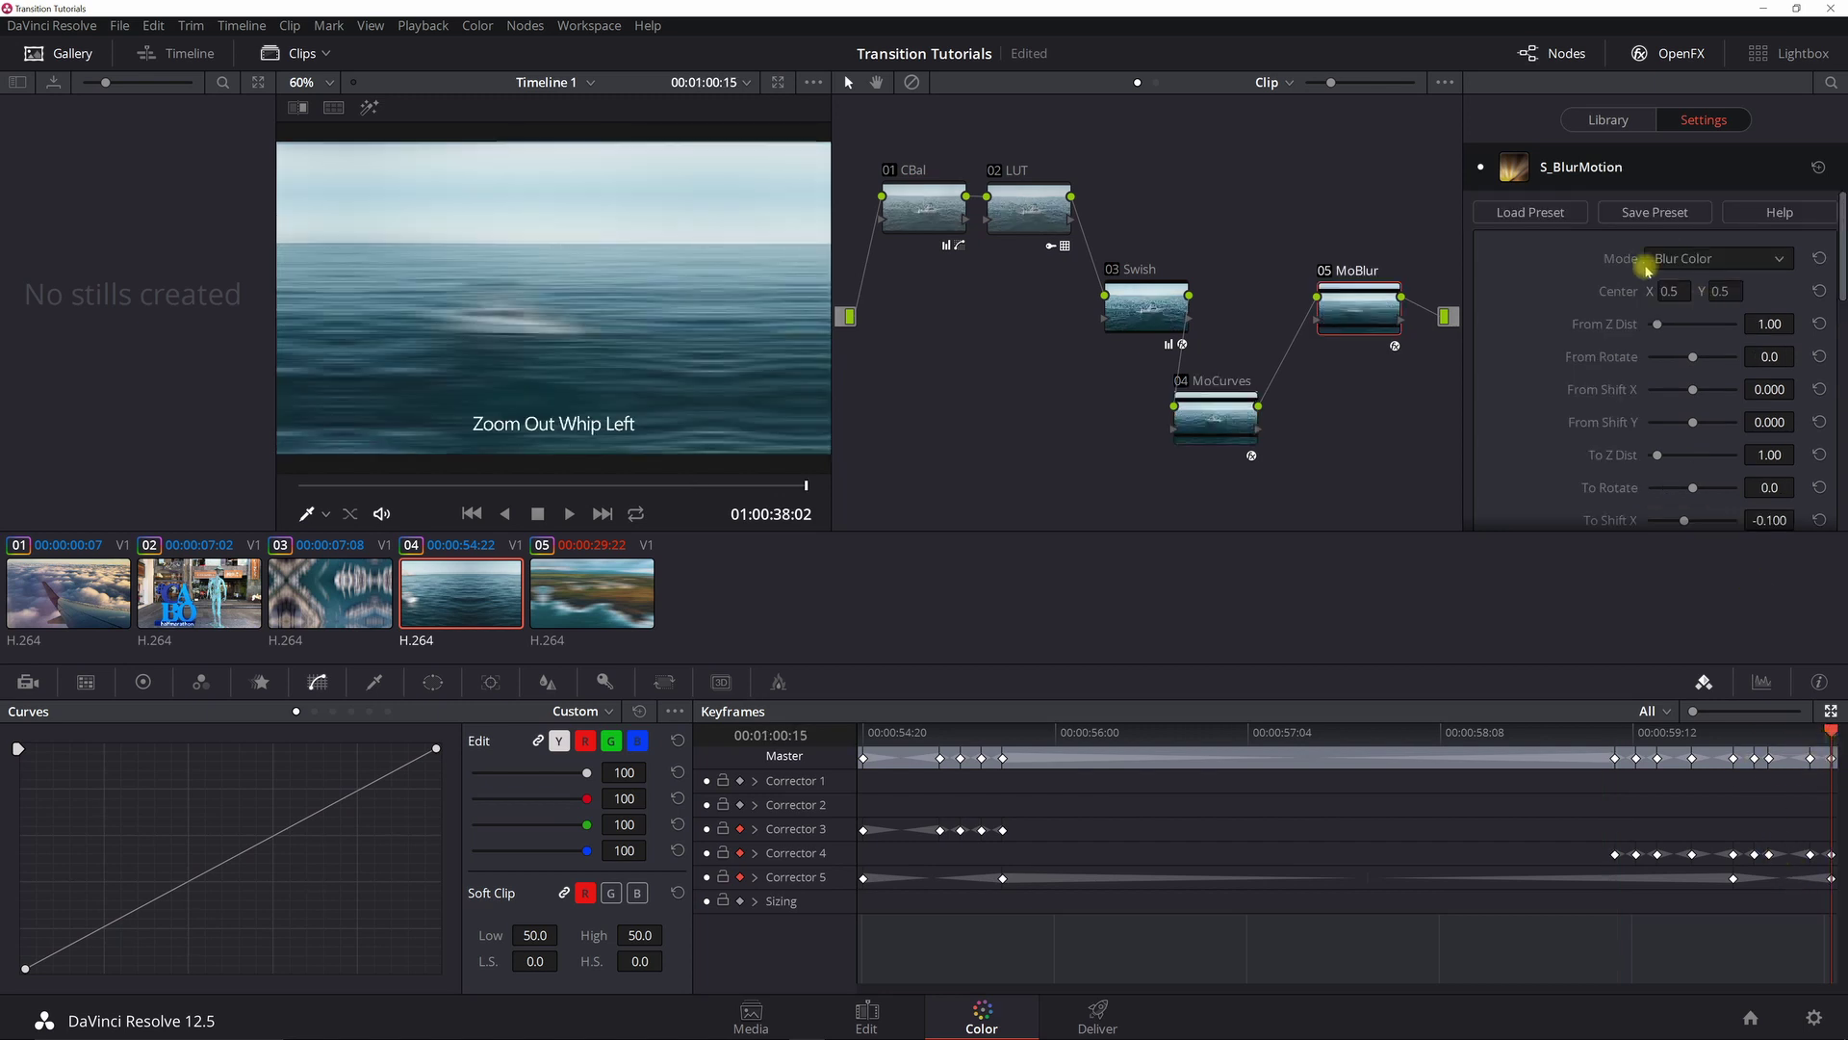
scroll(1679, 339, down, 2)
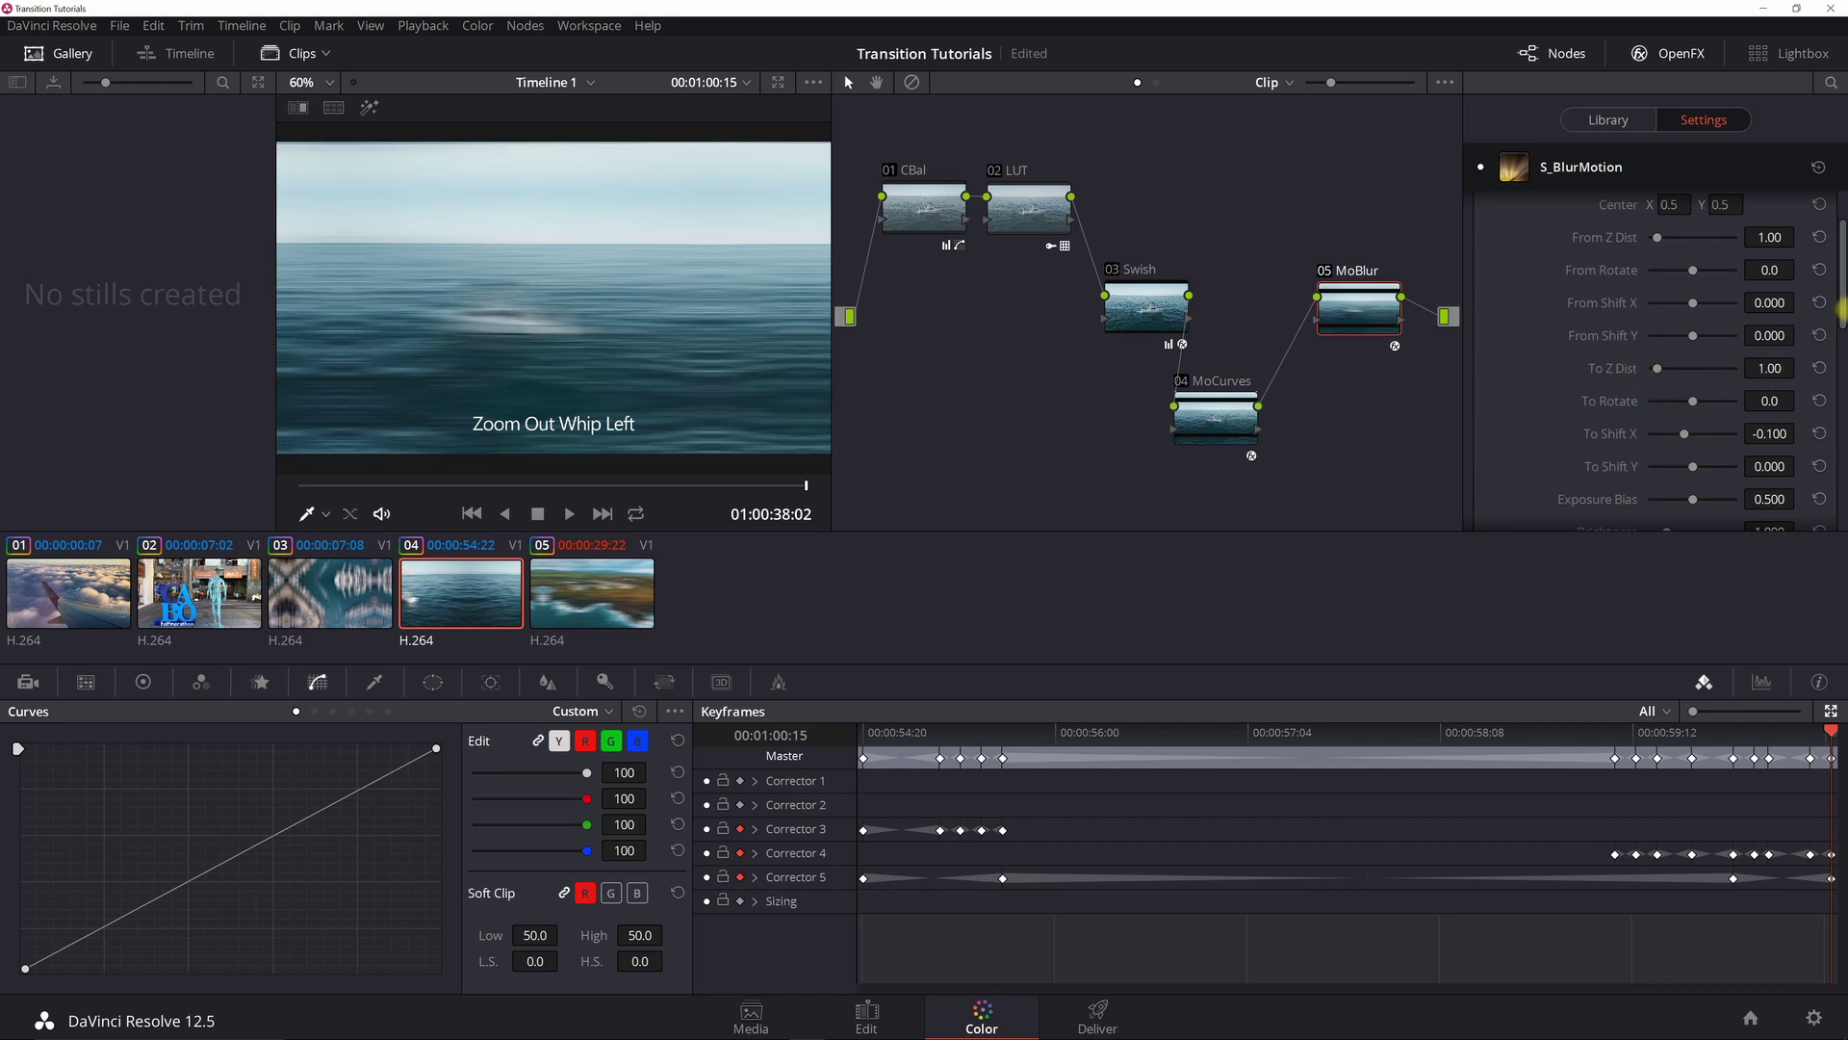
scroll(1840, 303, down, 5)
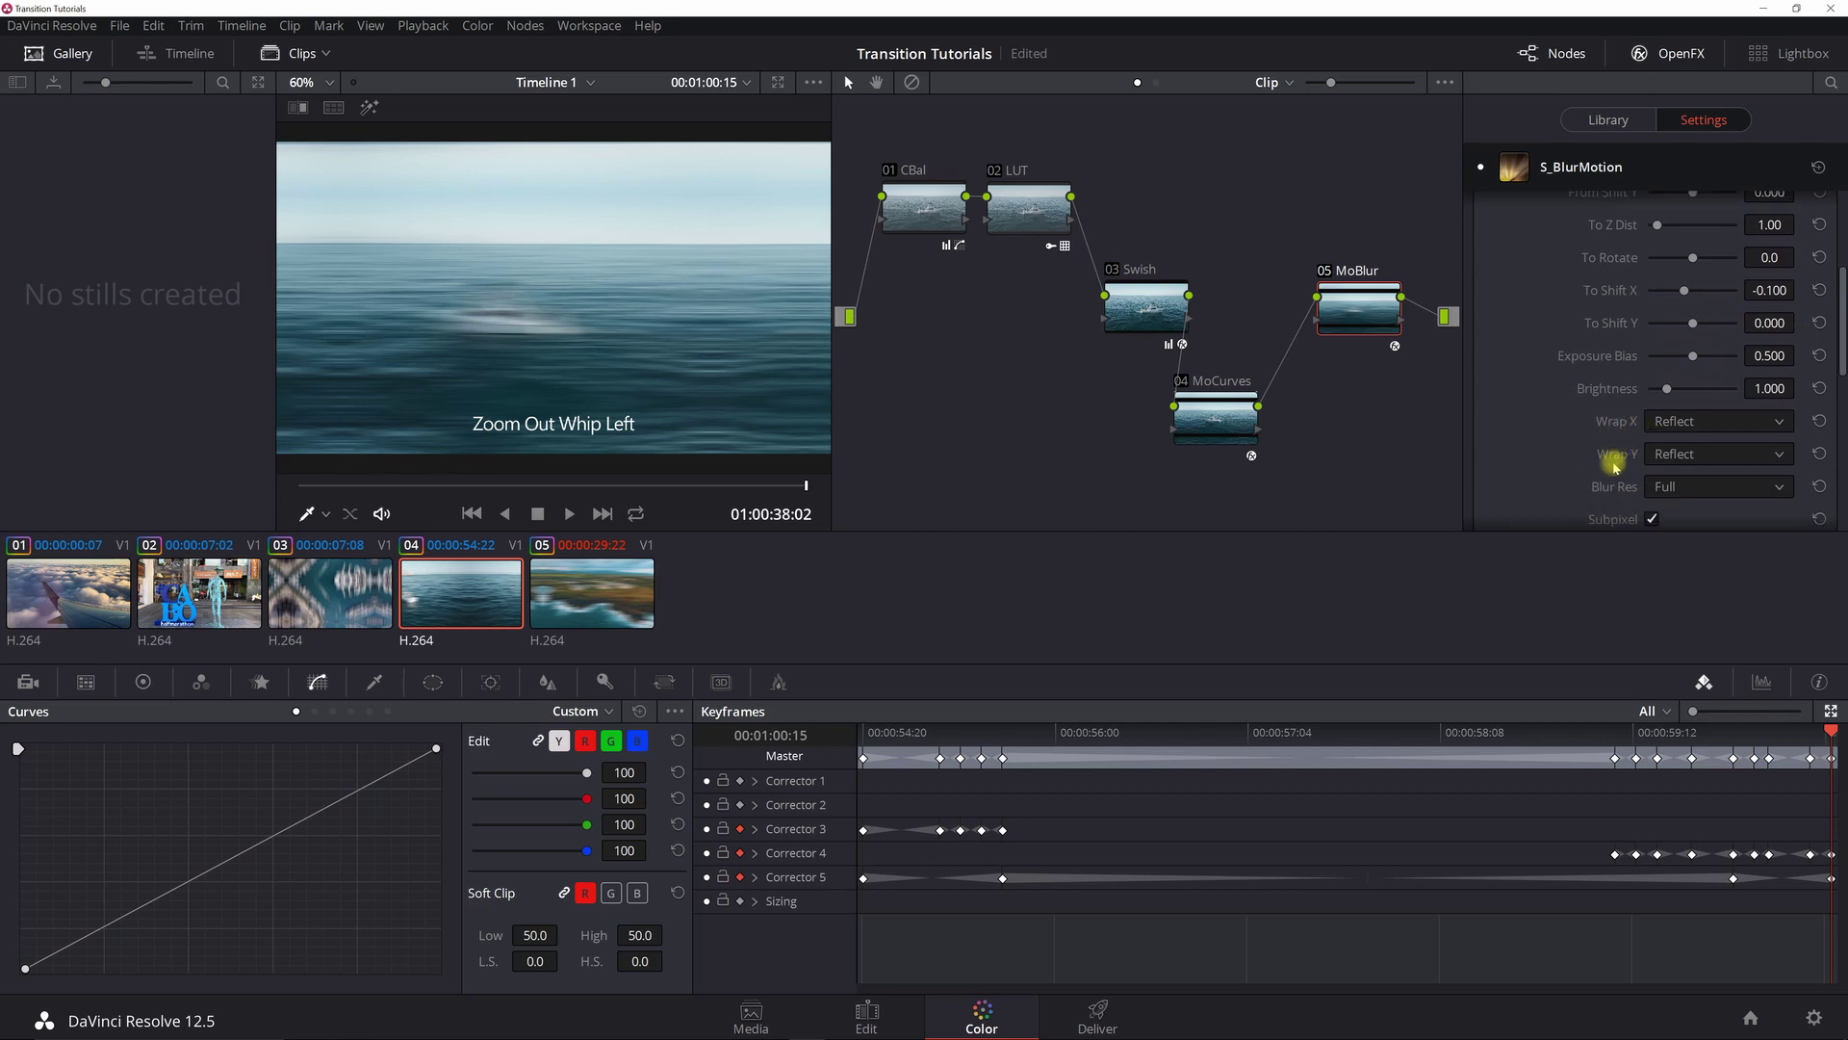
click(1734, 757)
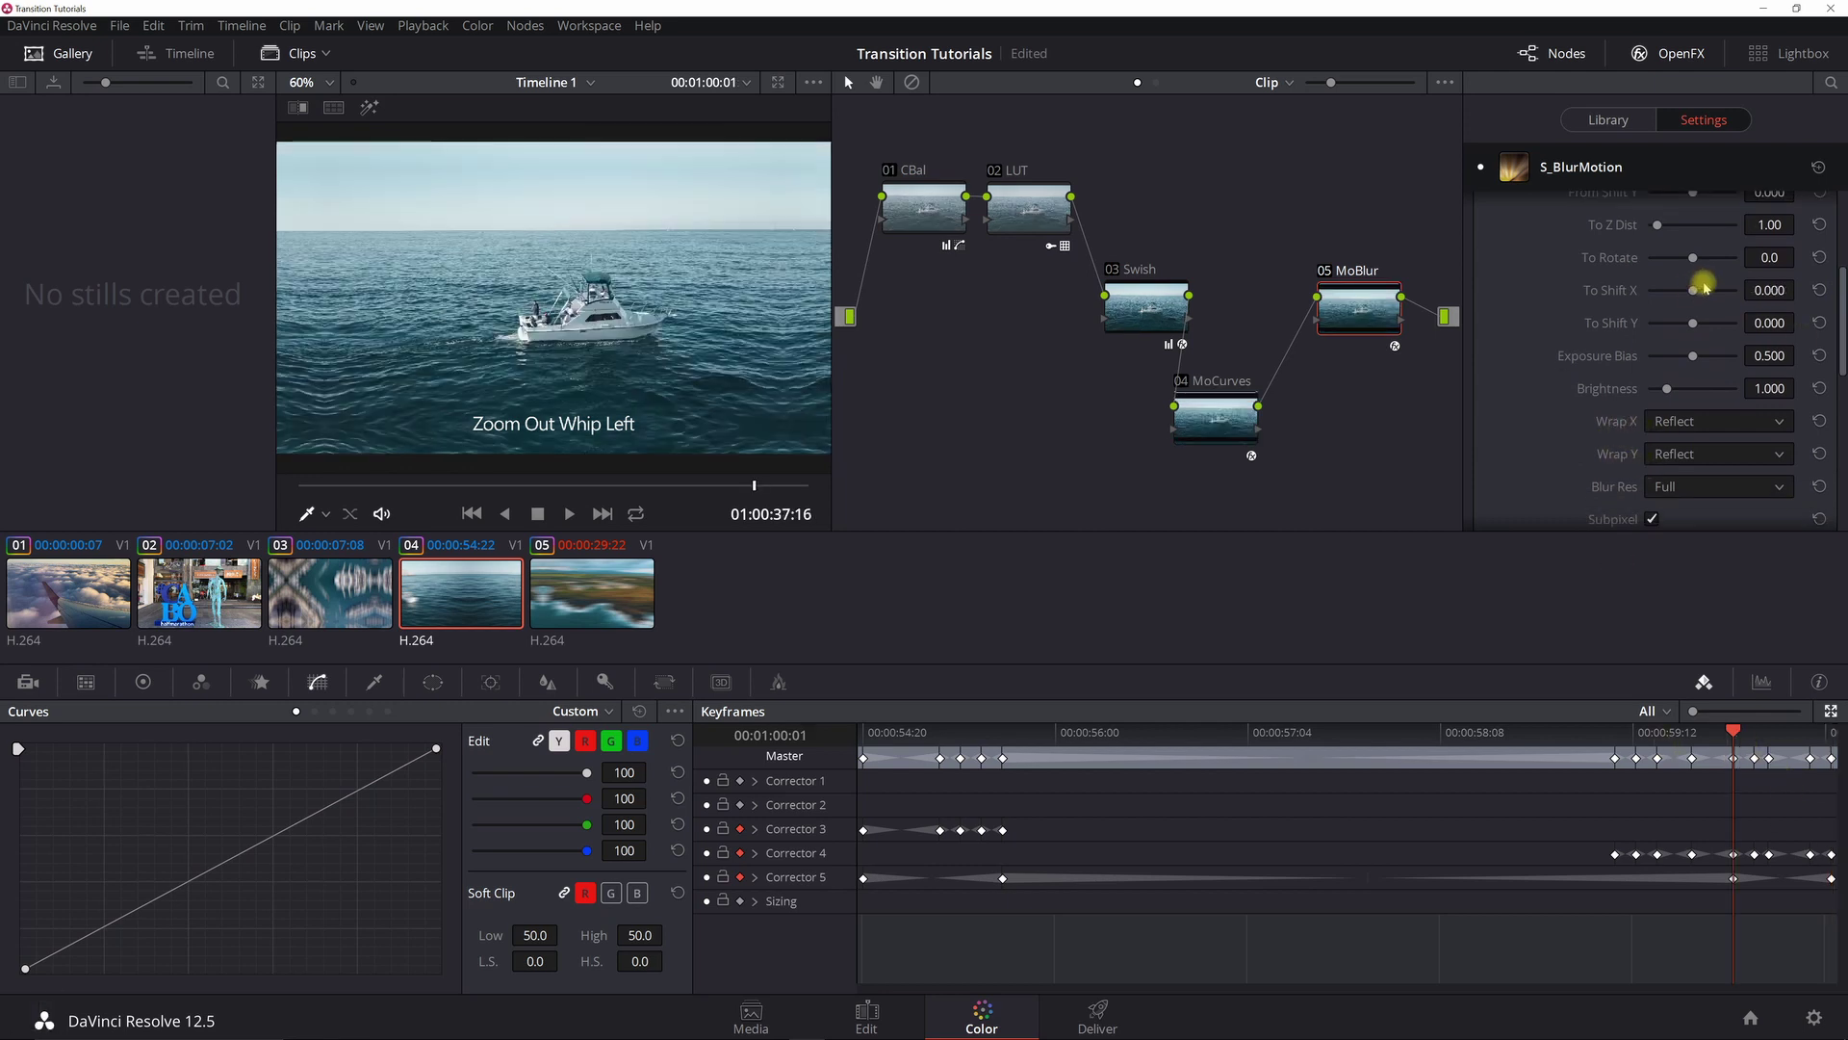
scroll(1705, 285, up, 6)
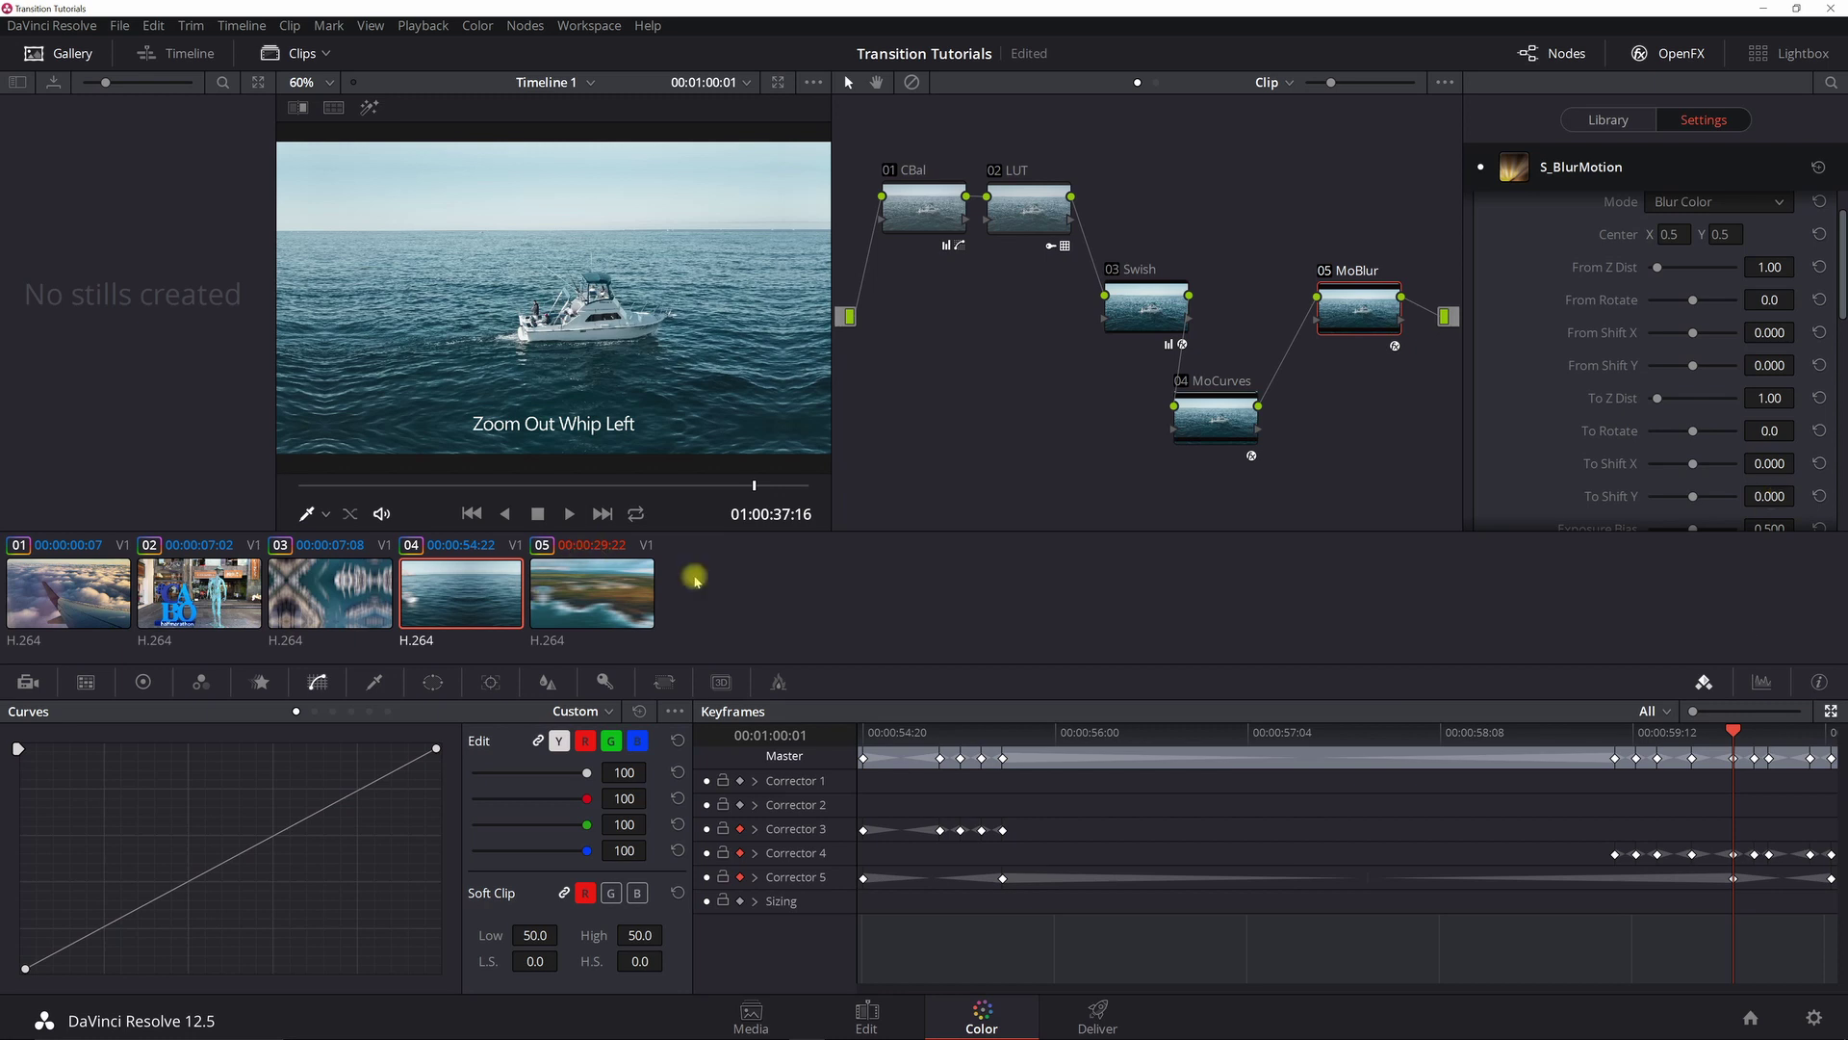
- Switch to clip 05 and check the MoCurves Shift X value at keyframes 00:00:22:01 and 00:00:22:04
key(Down)
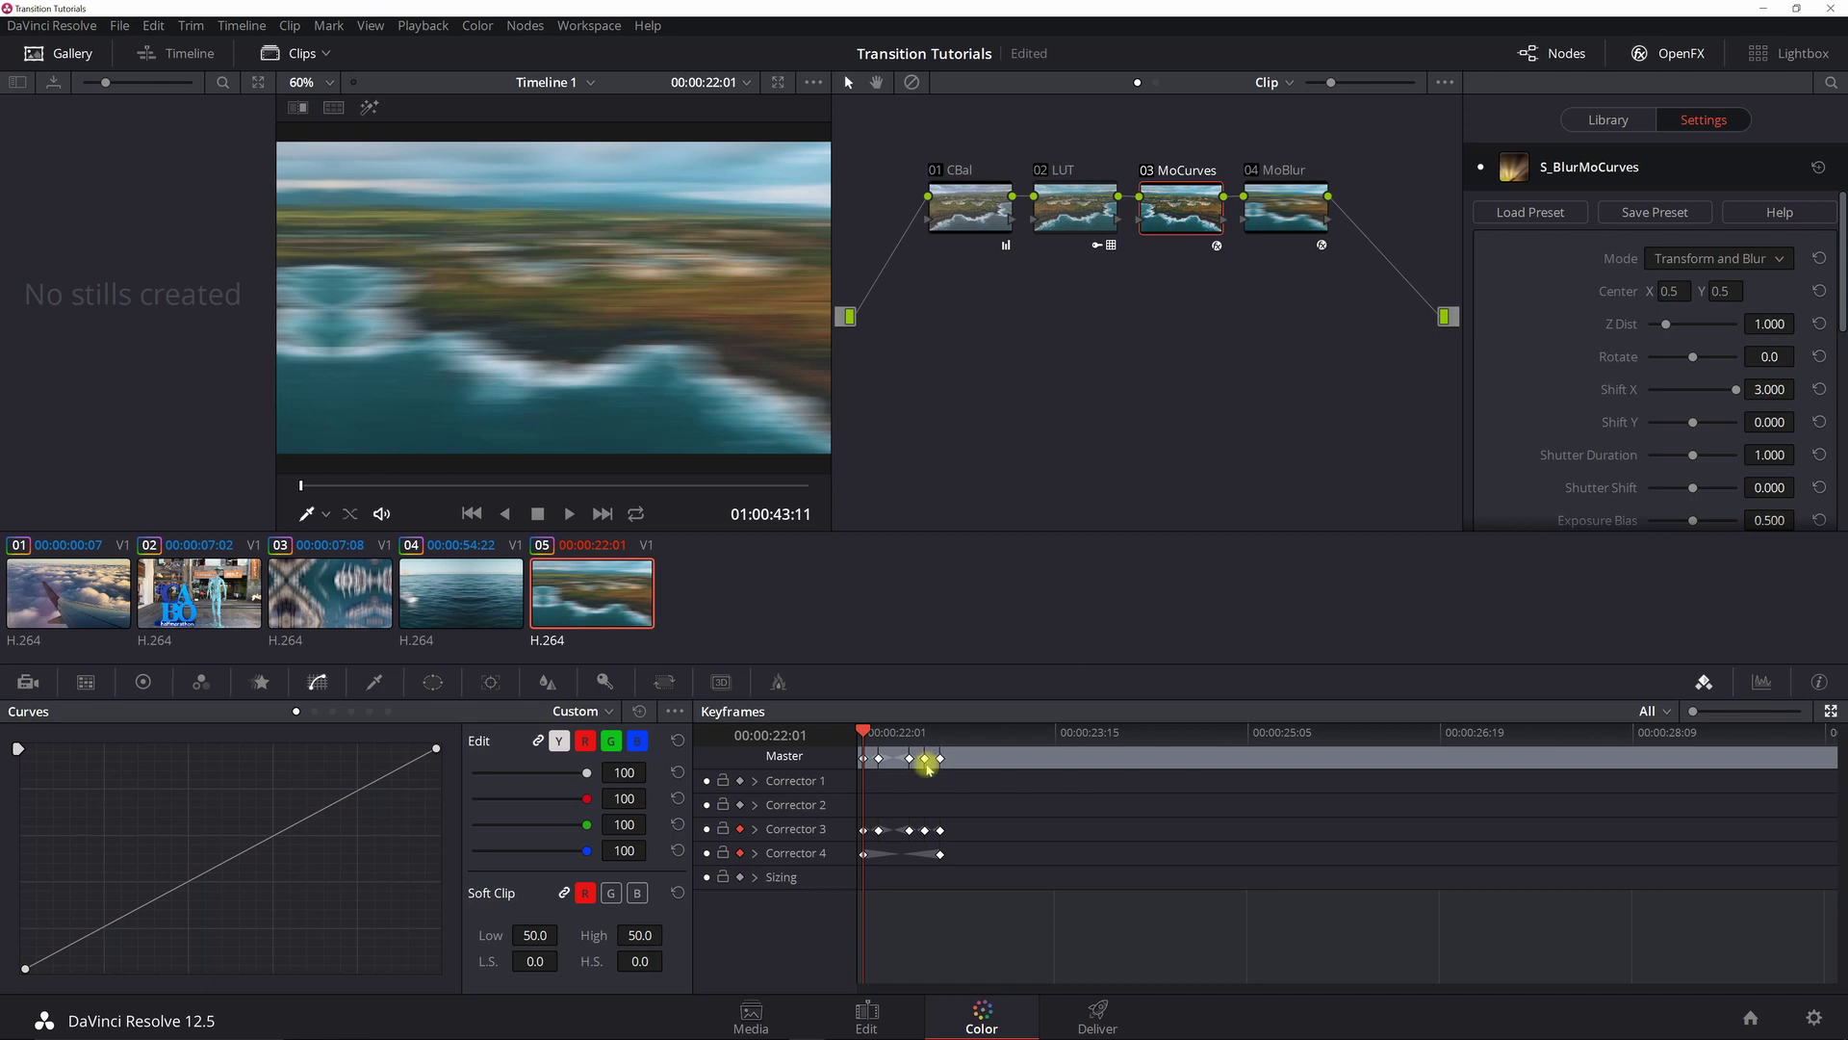
key(Right)
key(Right)
key(Right)
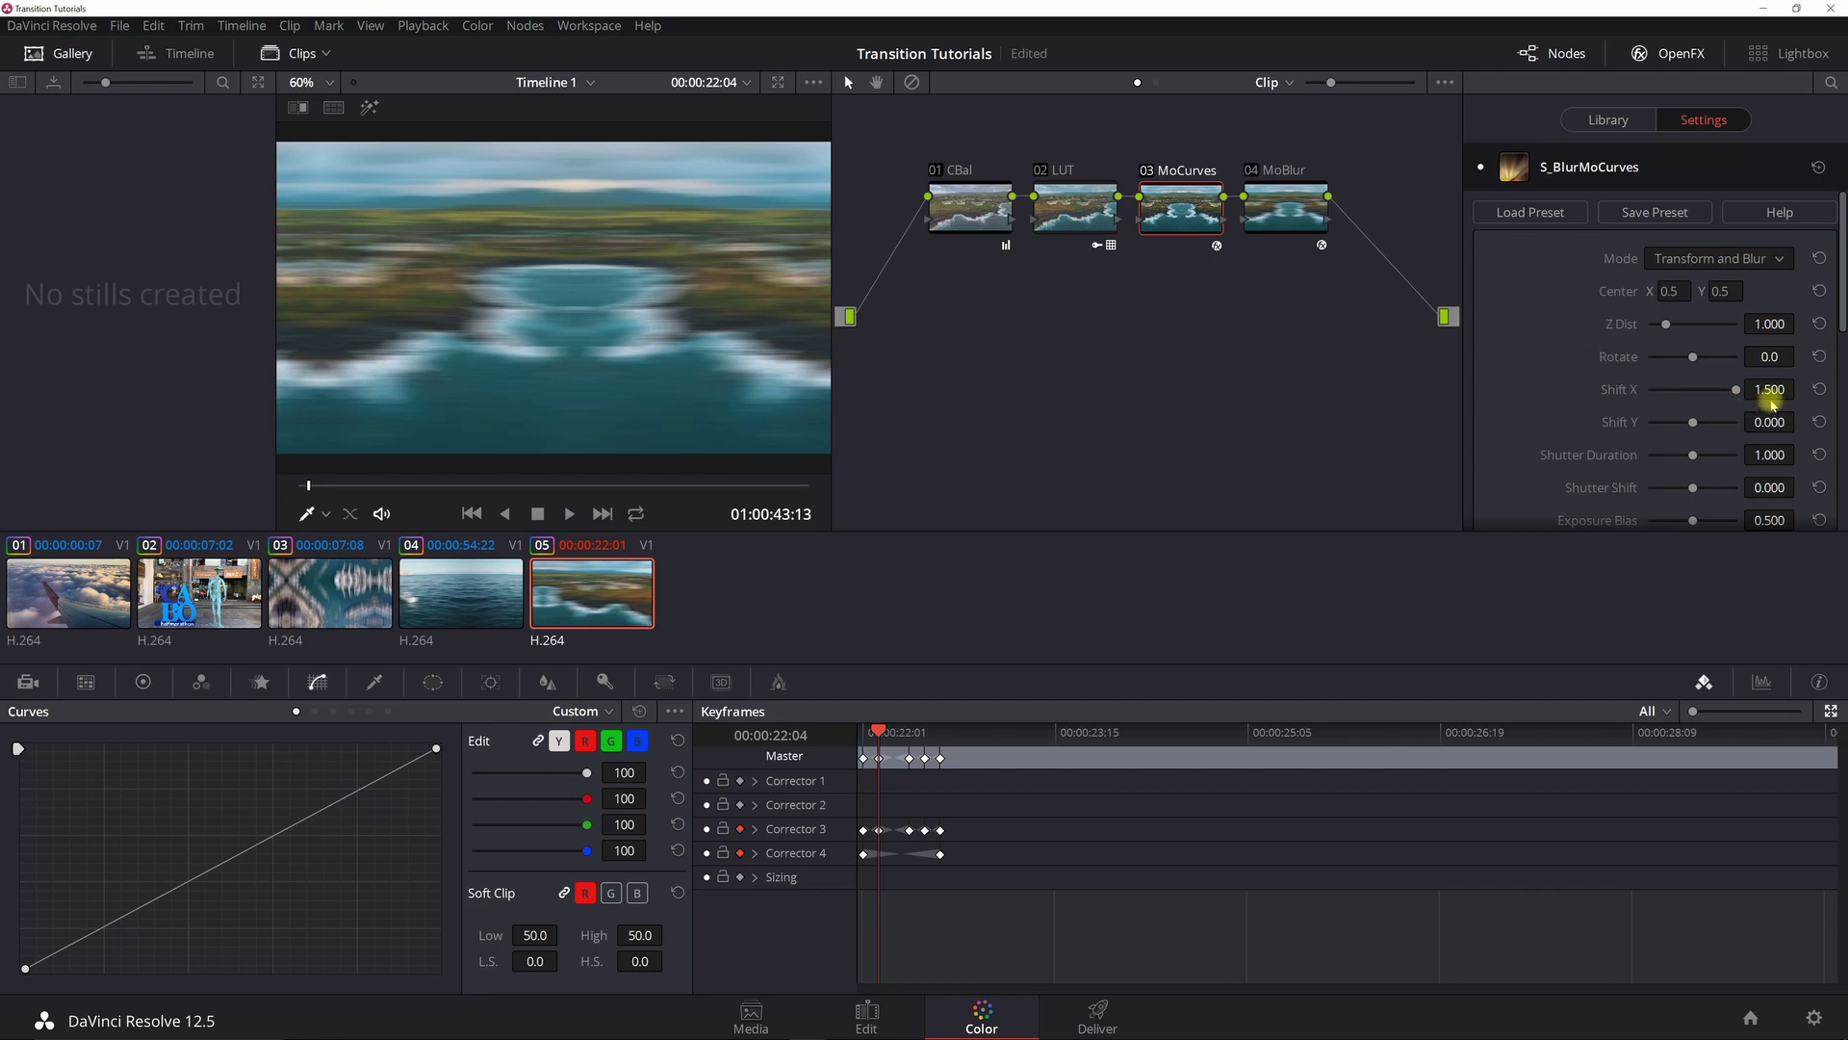
- Advance to the MoCurves keyframe at 00:00:22:10 and check its Shift X value
key(Right)
key(Right)
key(Right)
key(Right)
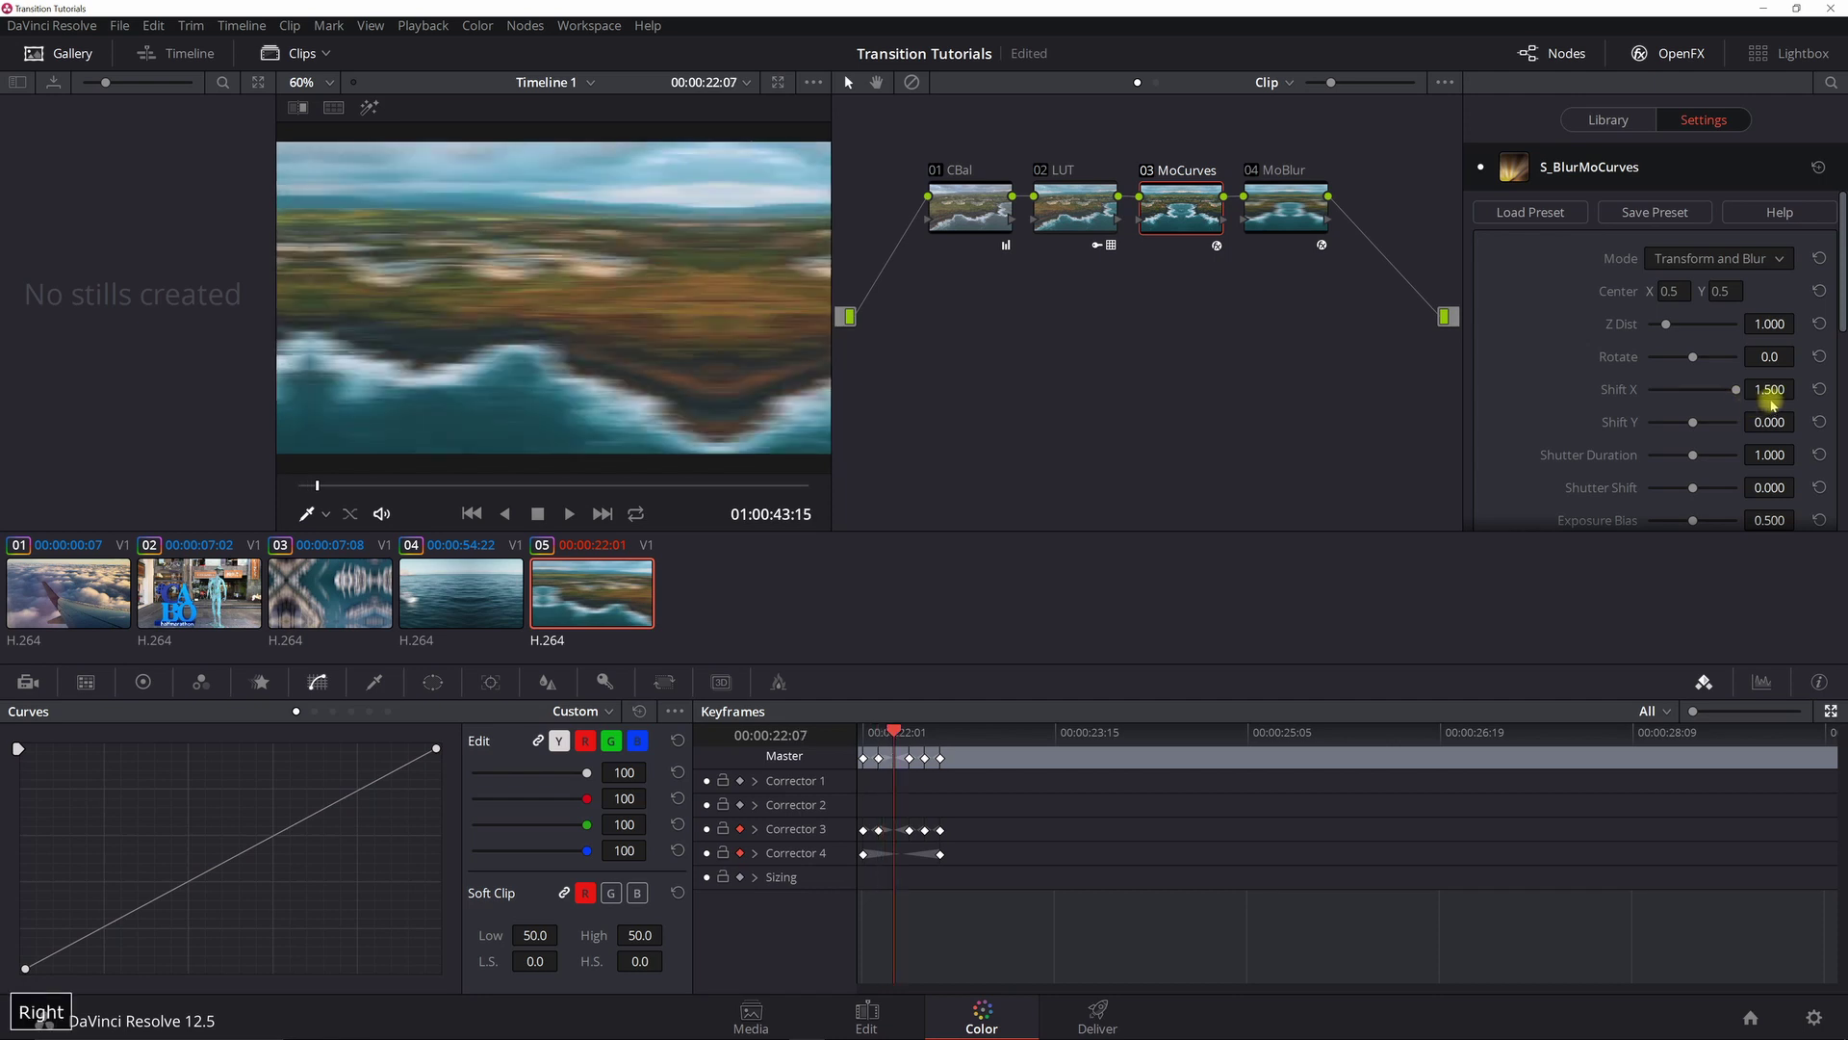
key(Right)
key(Right)
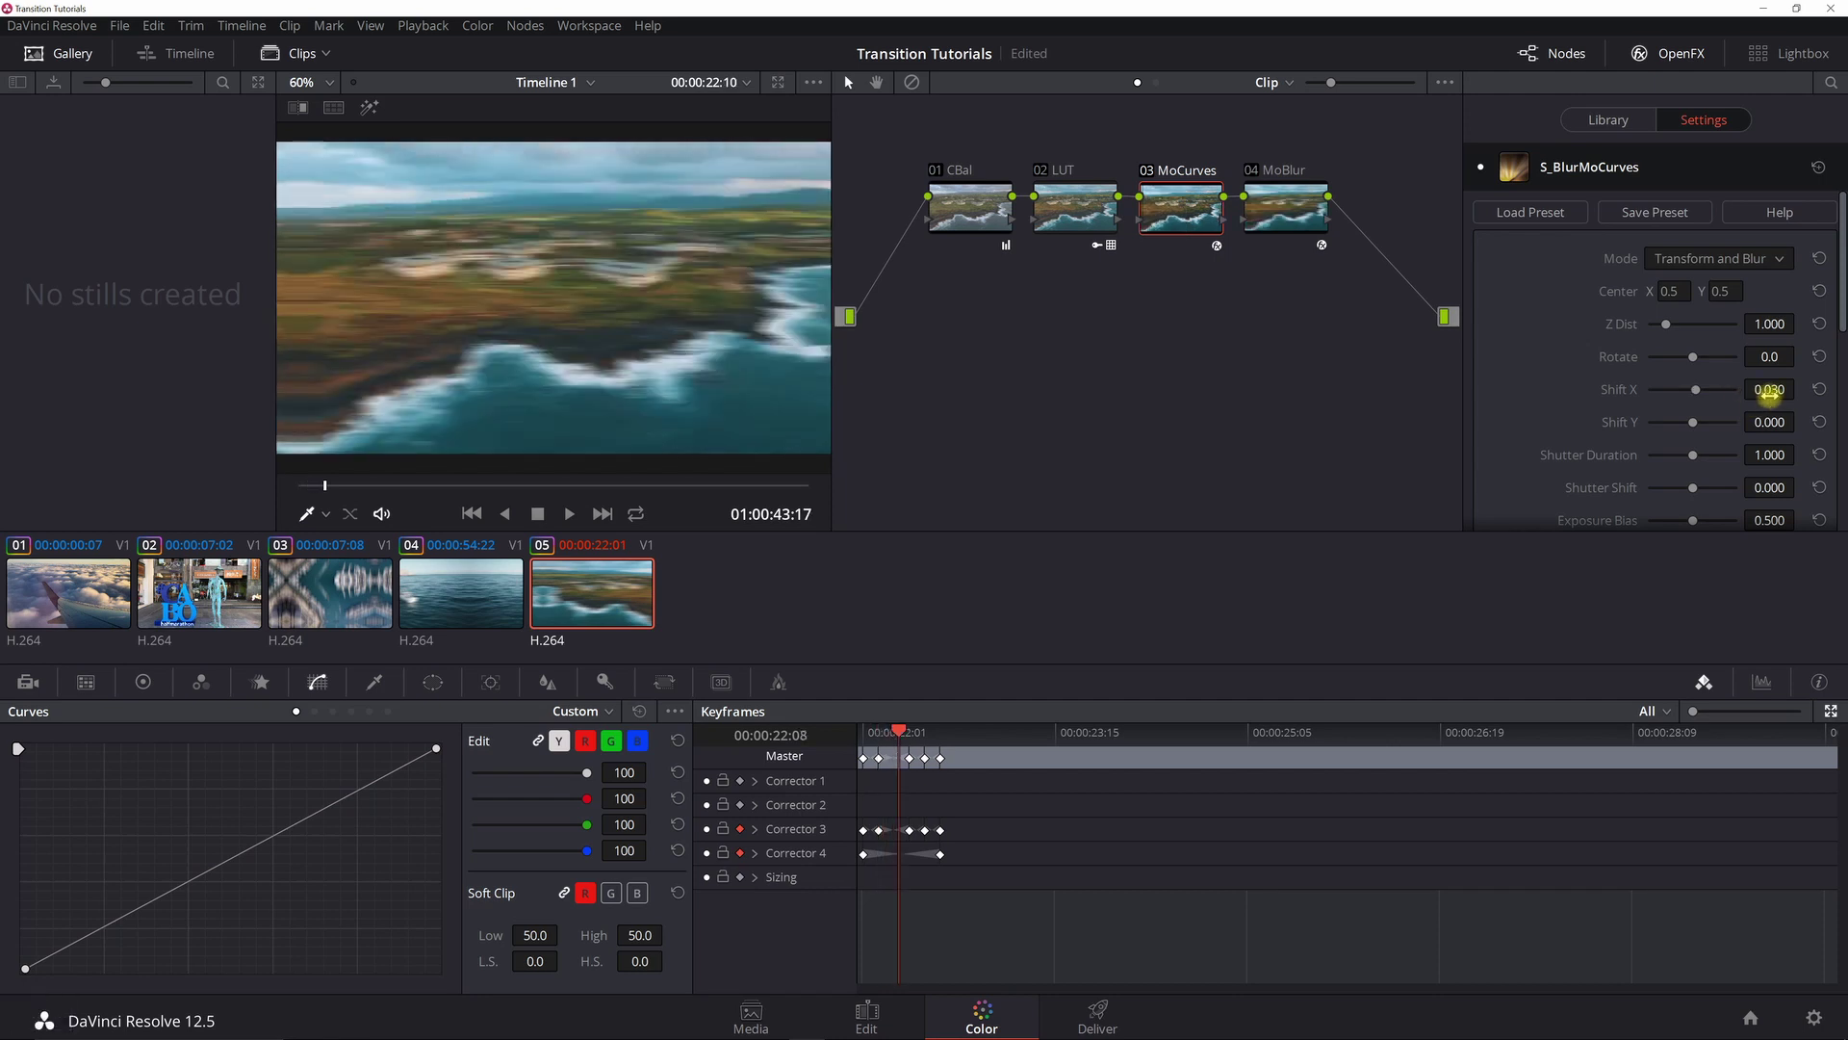
- Check the MoCurves Shift X value at keyframes 00:00:22:13 and 00:00:22:16, the end of the whip
key(Right)
key(Right)
key(Right)
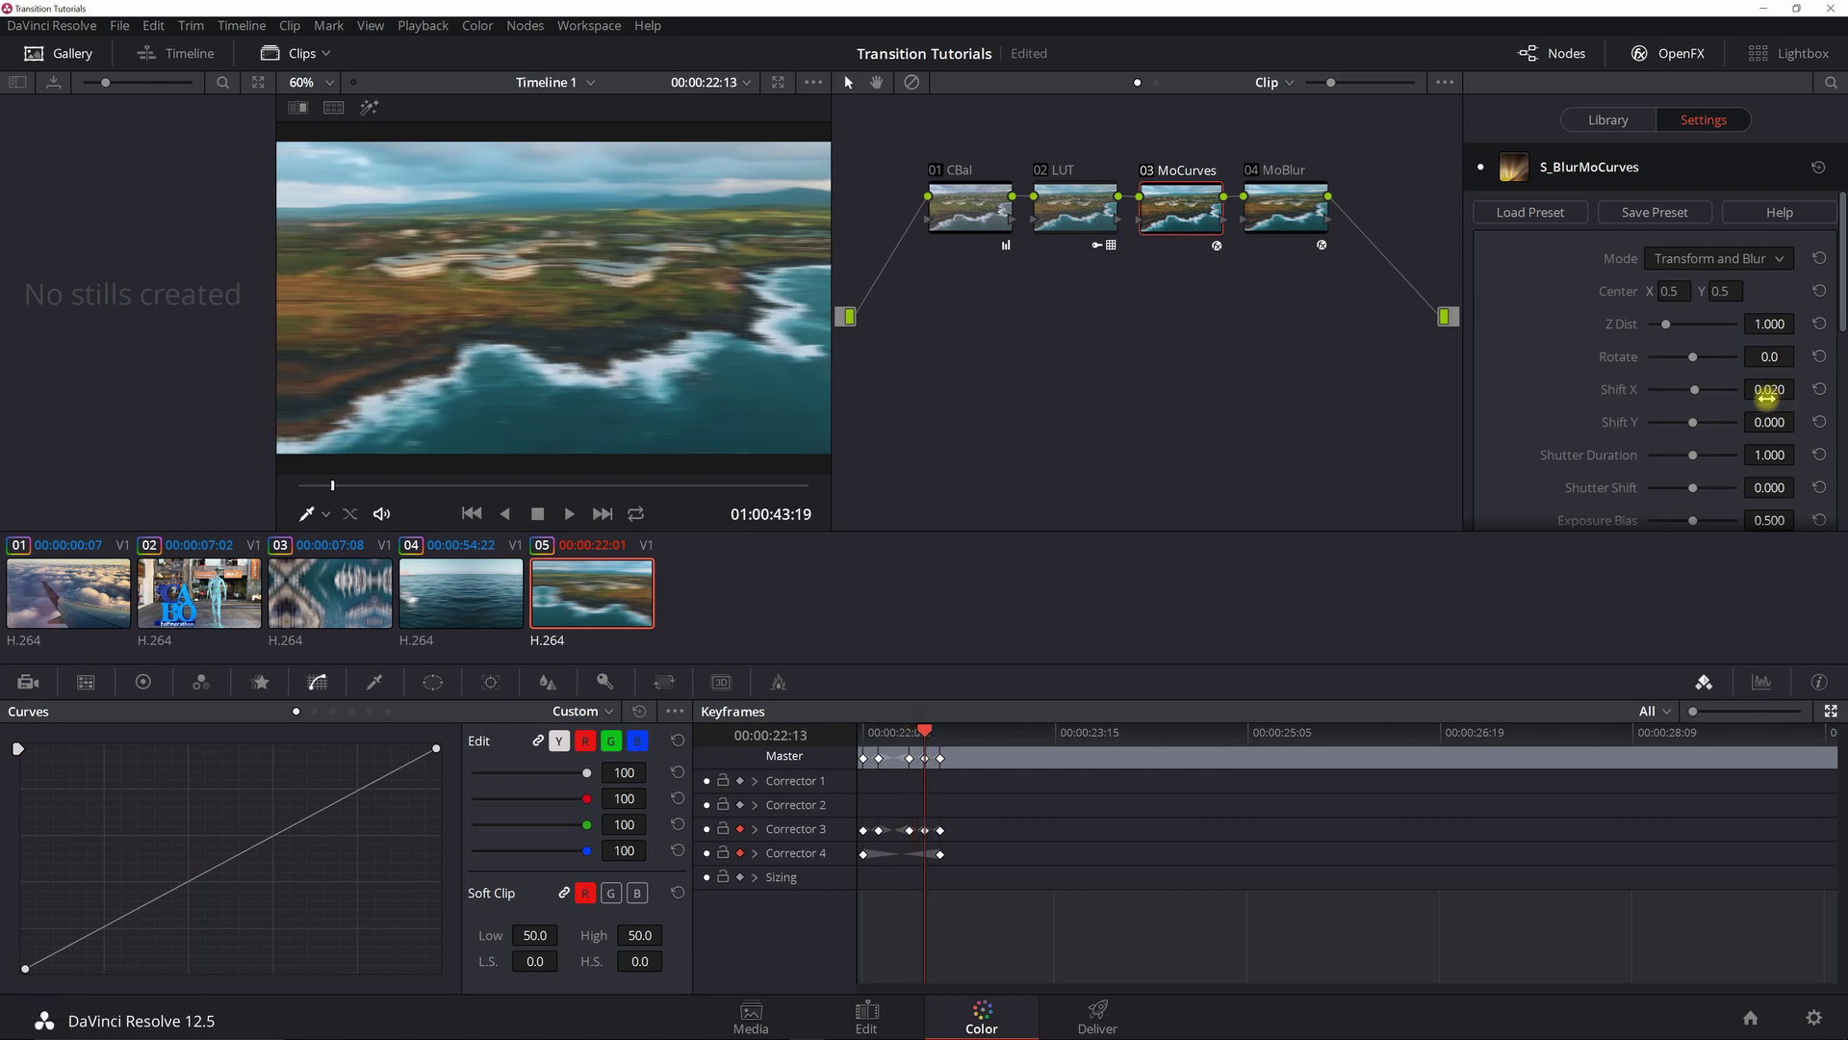
key(Right)
key(Right)
key(Right)
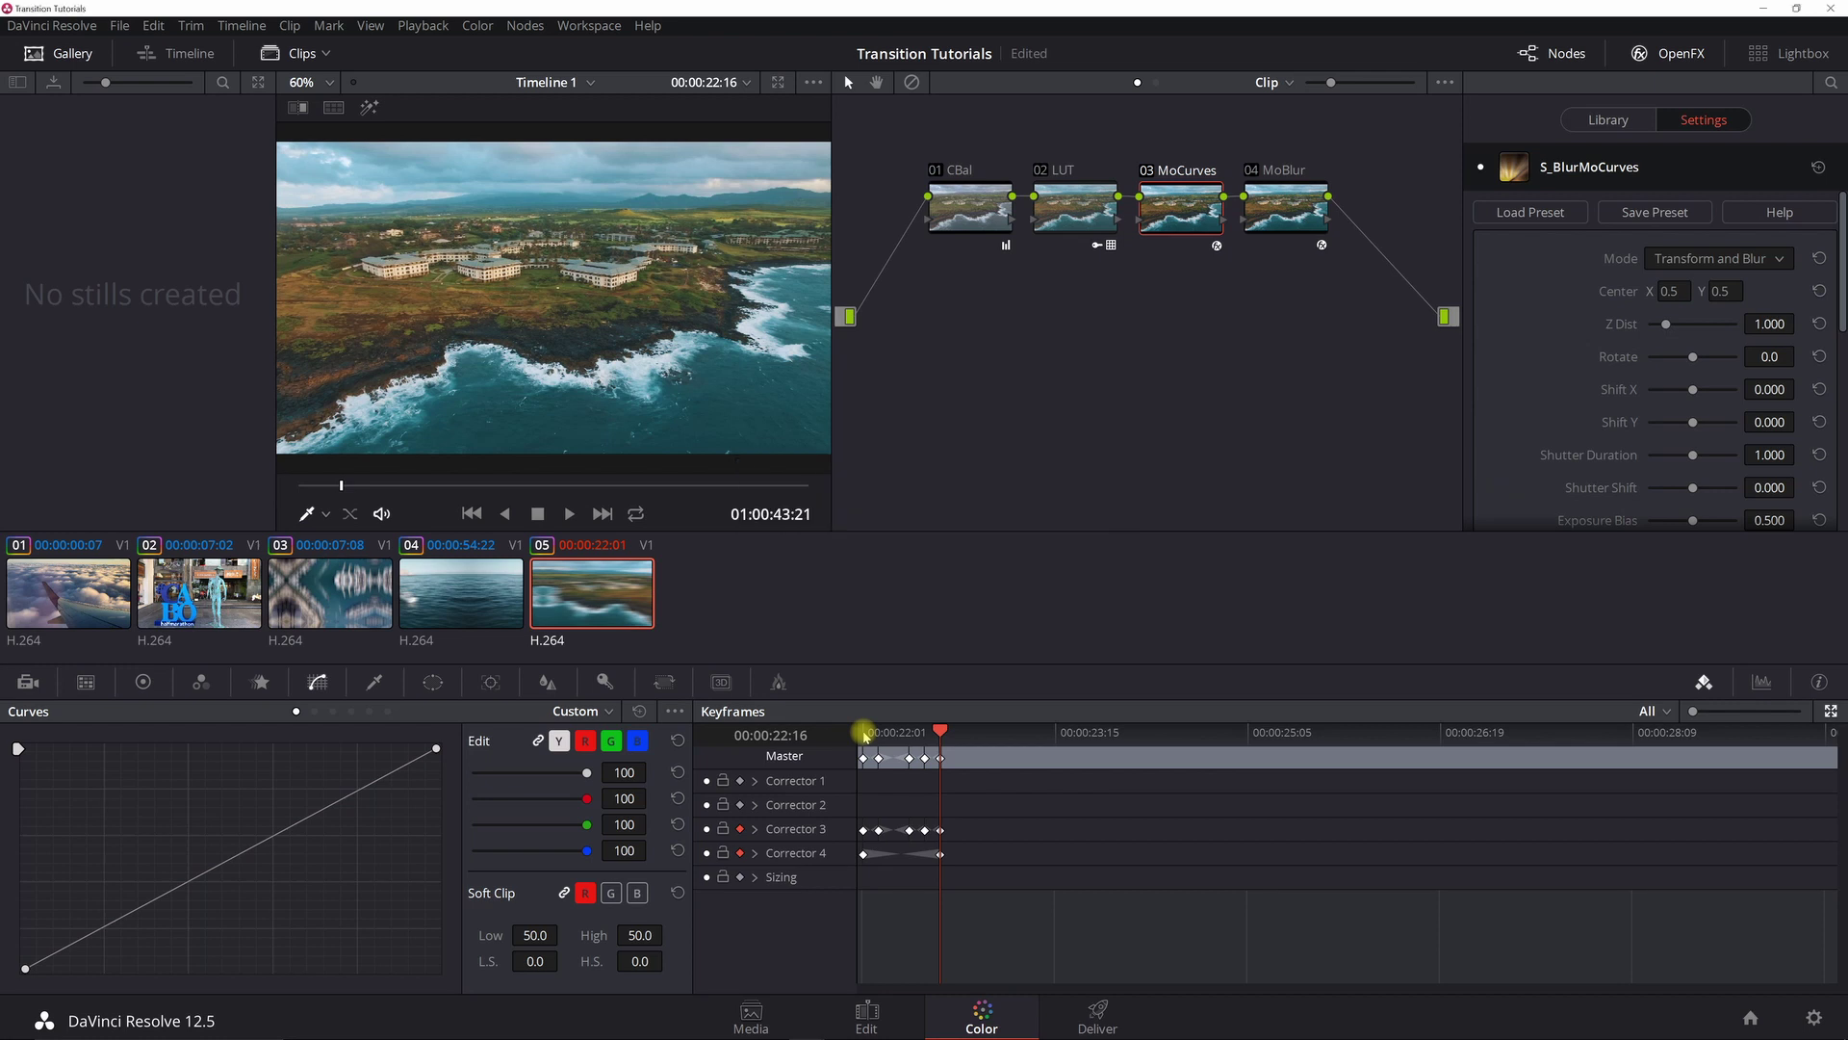
- Check the MoBlur node's From Shift X value on clip 05 at keyframes 00:00:22:01 and 00:00:22:16
click(865, 735)
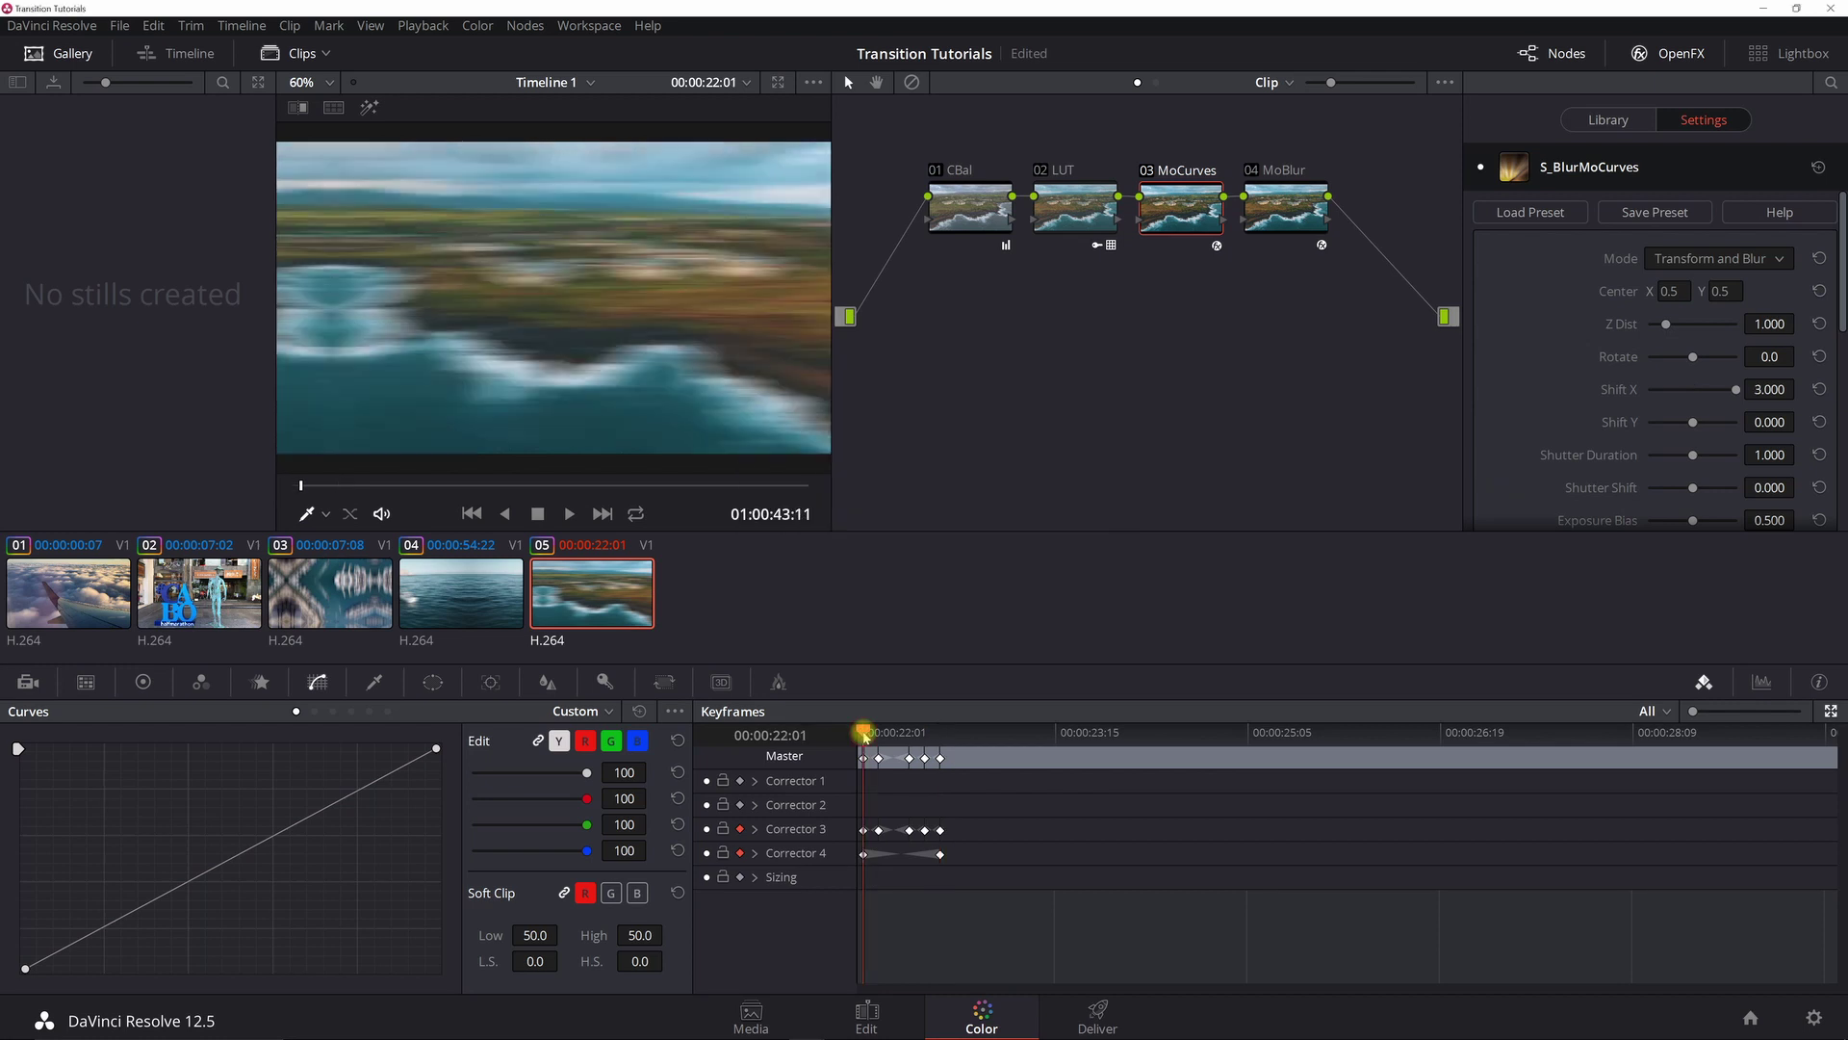
click(1276, 178)
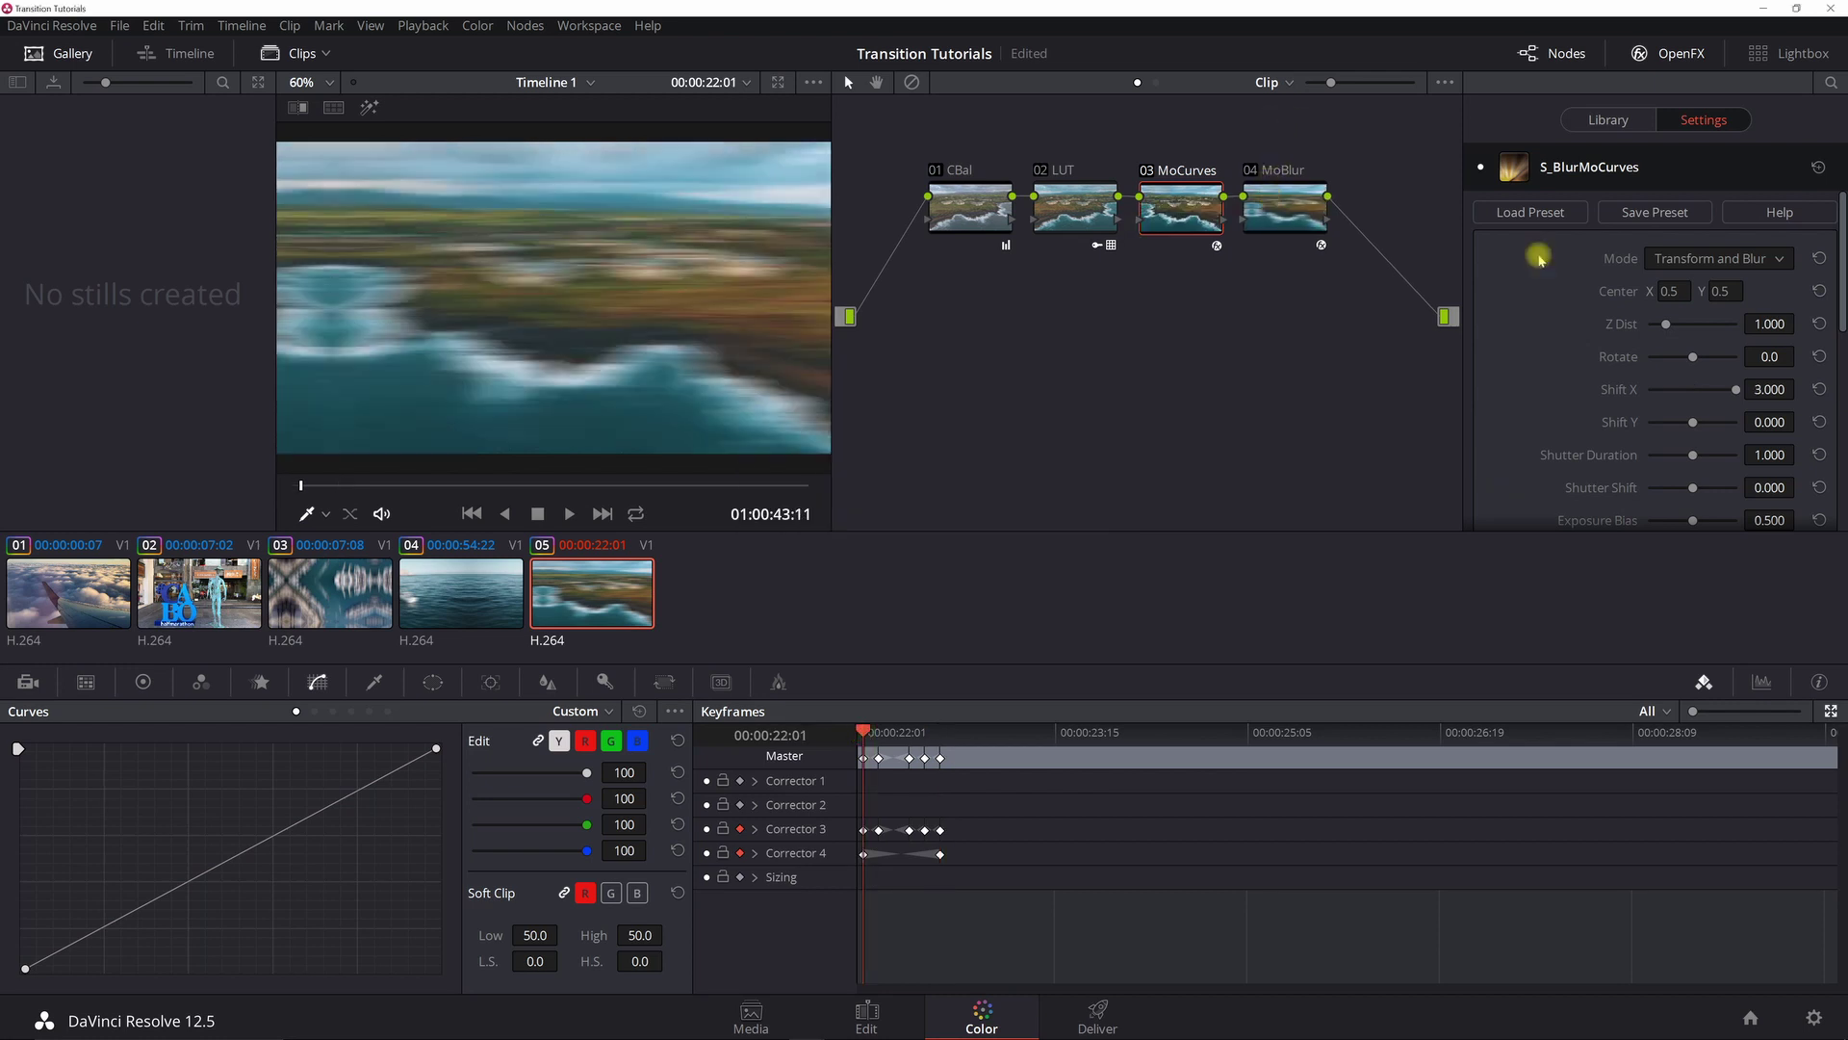
scroll(1779, 459, down, 2)
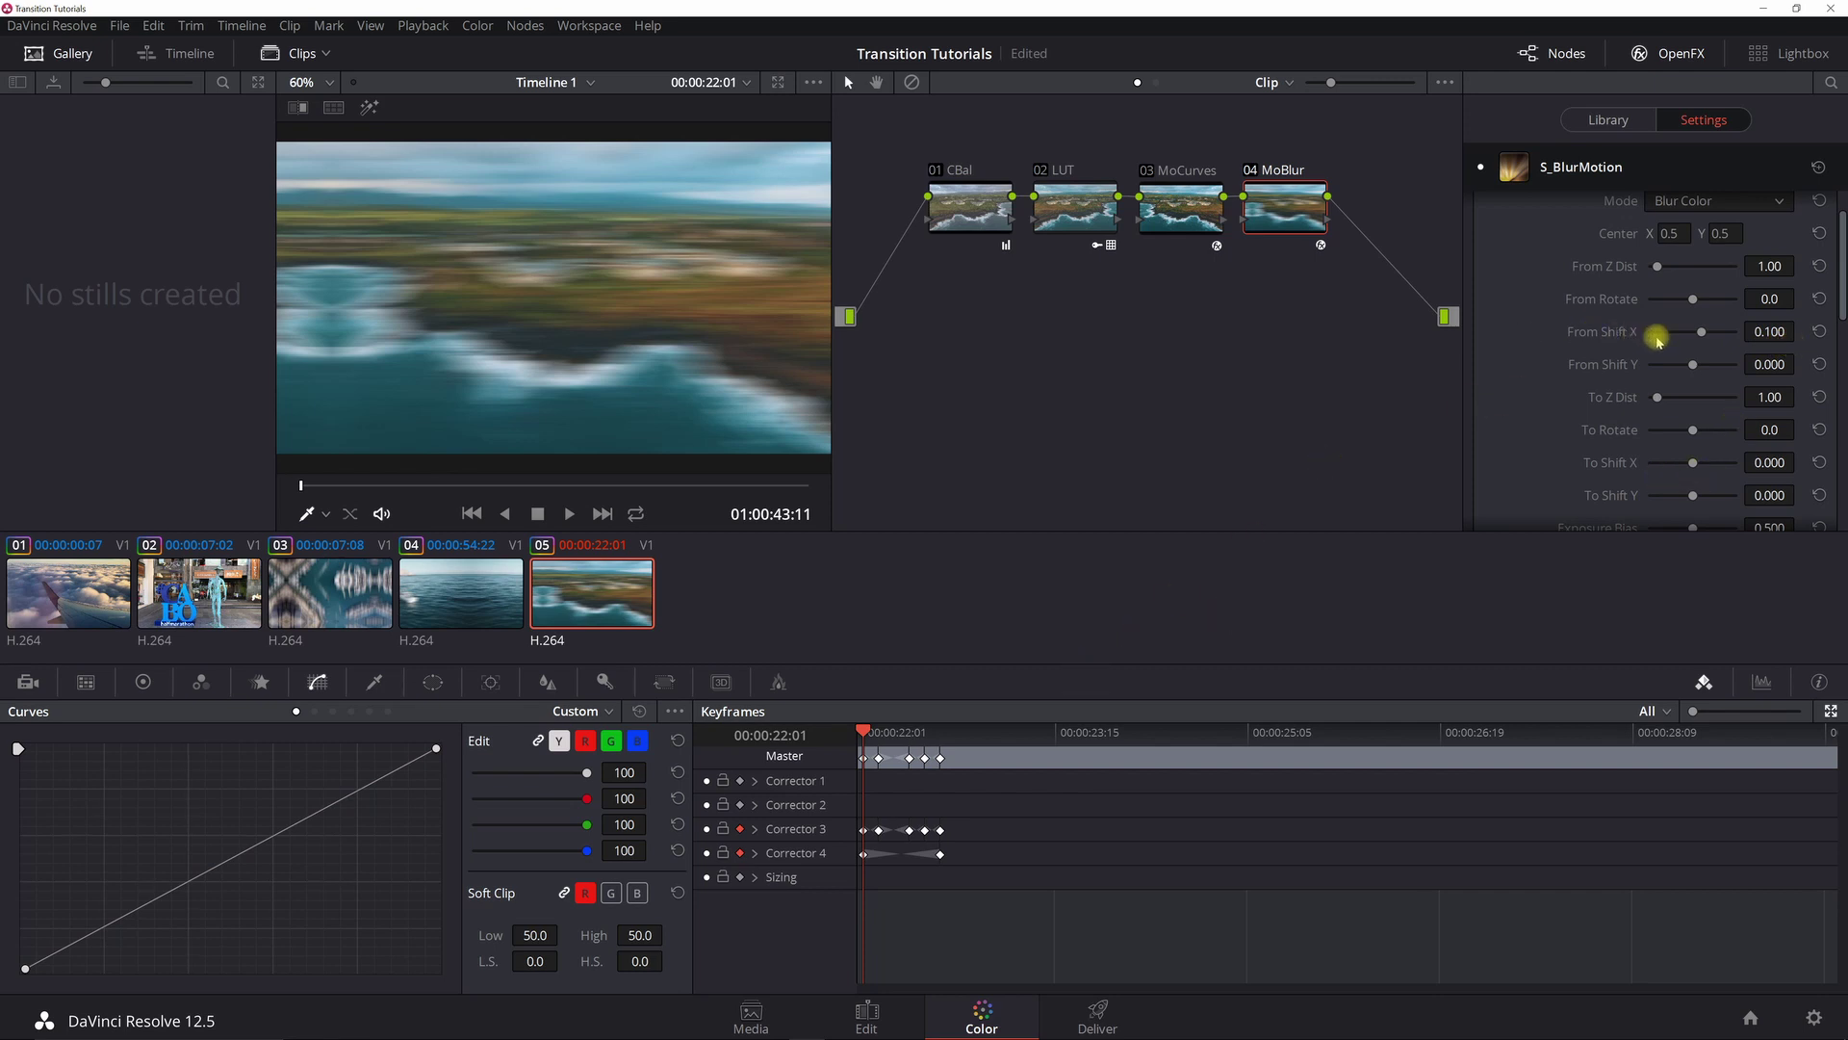
click(936, 742)
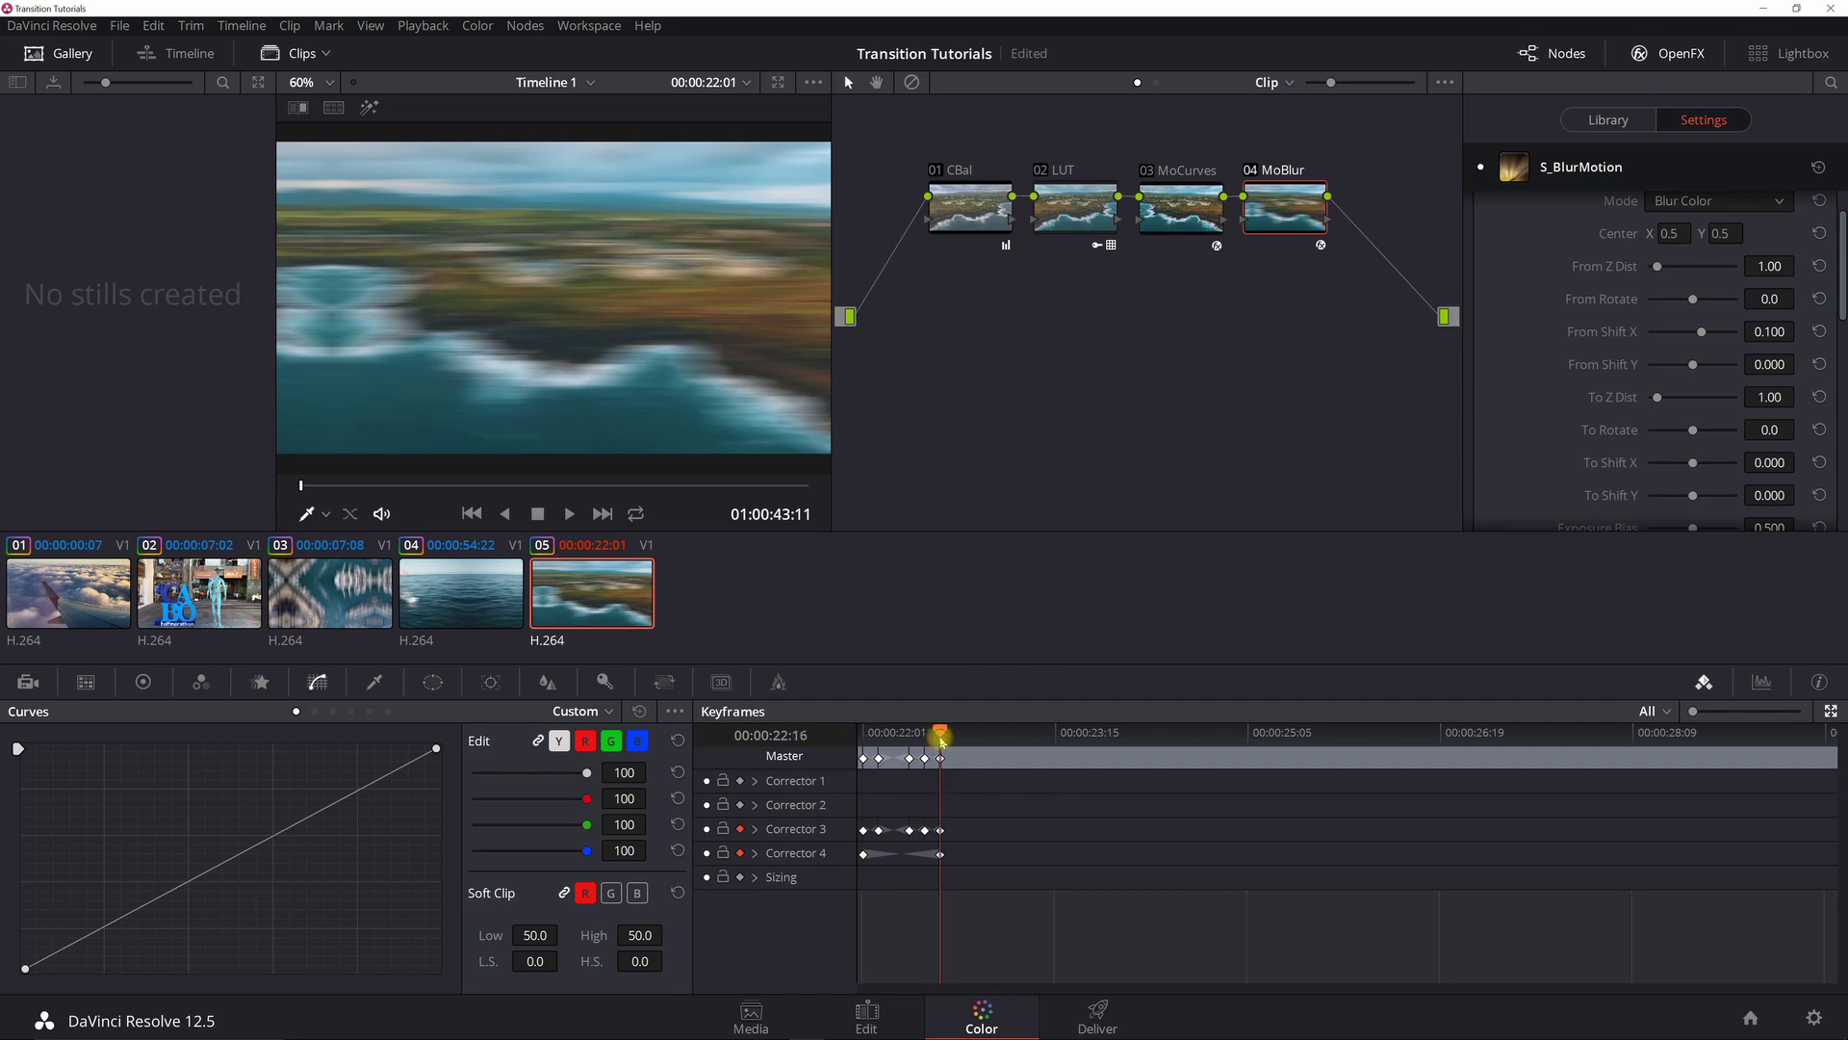